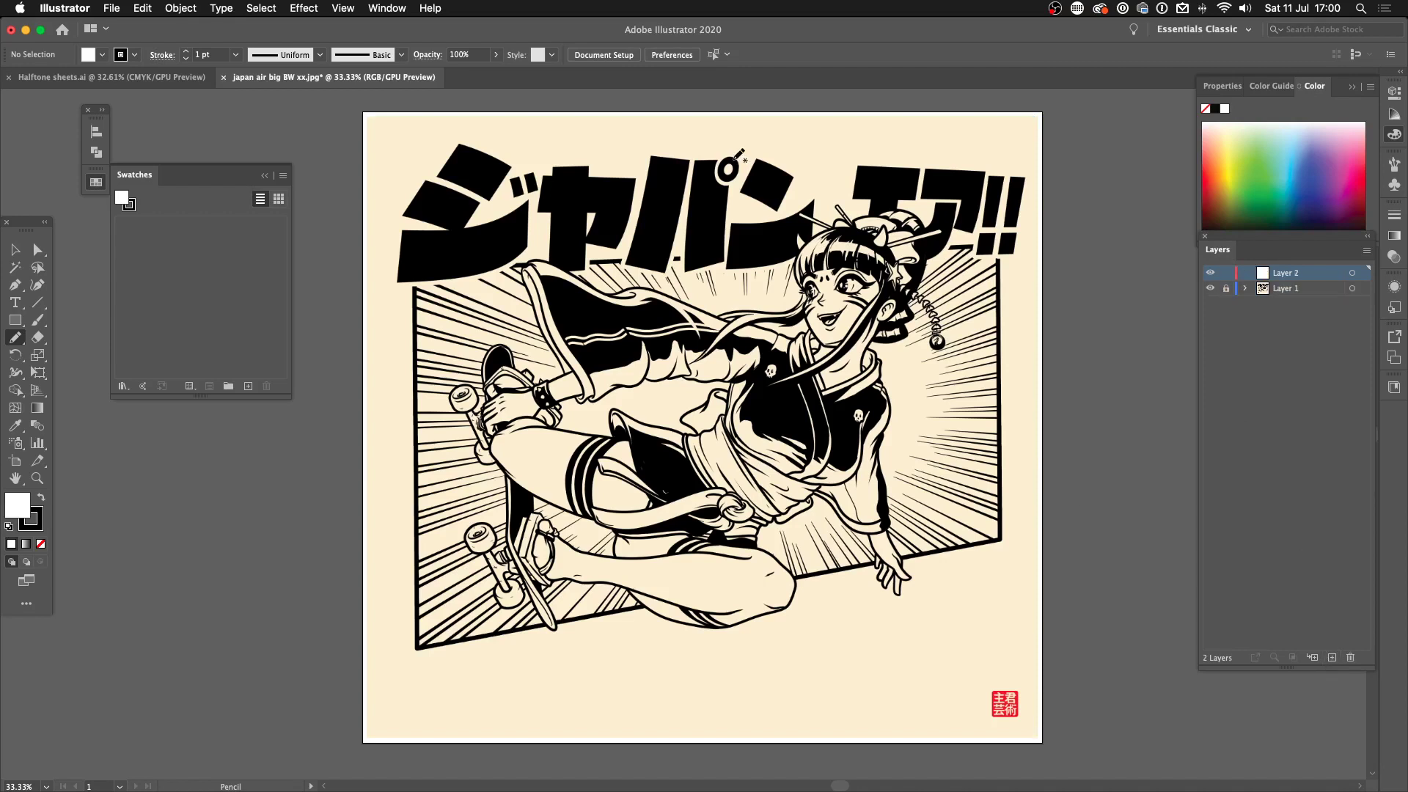
# - Draw a circle about 39 pt wide on the empty pasteboard beside the artboard, with a black fill and no stroke
pyautogui.press('super+equal')
pyautogui.press('super+equal')
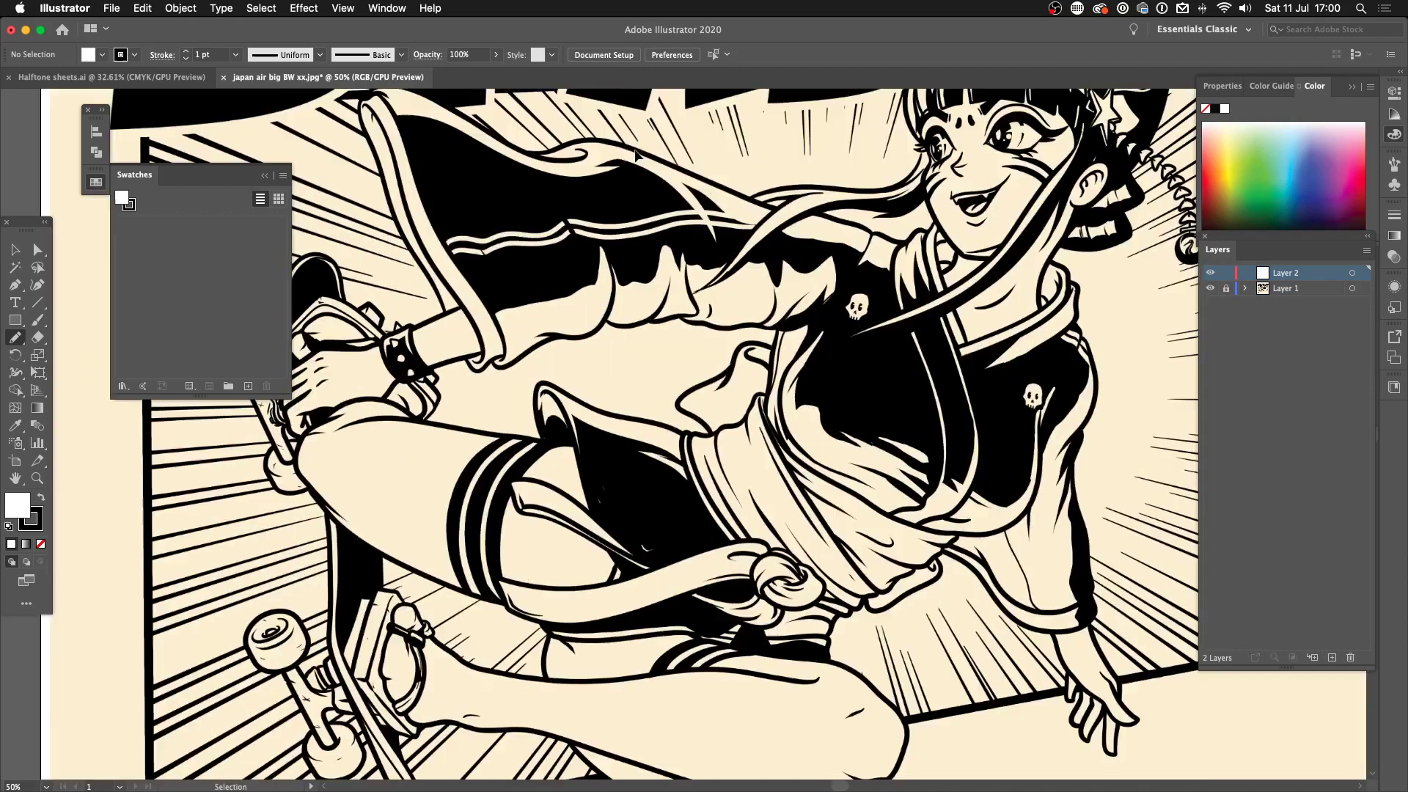
pyautogui.scroll(-10, 524, 303)
pyautogui.hscroll(-10, 524, 302)
pyautogui.press('l')
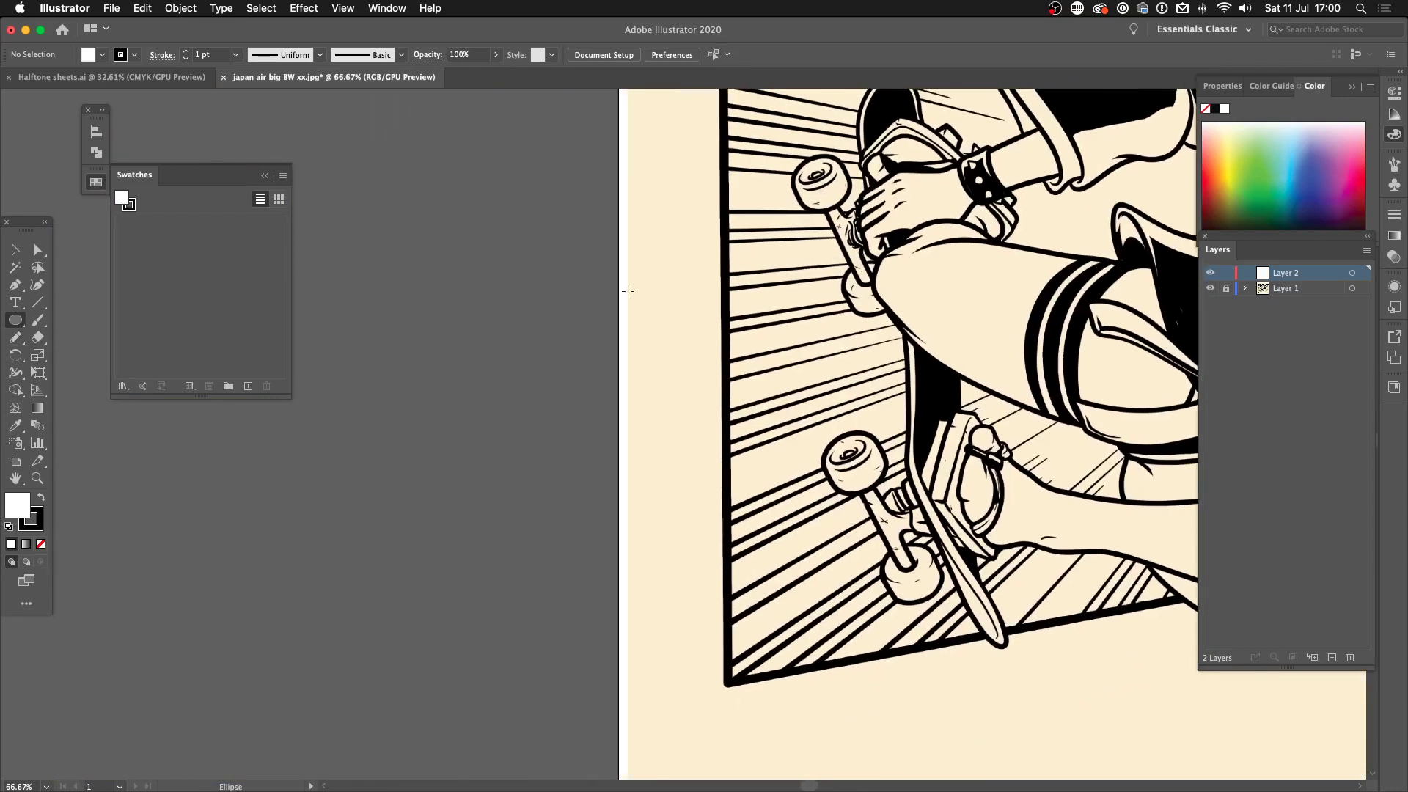
pyautogui.moveTo(394, 406); pyautogui.dragTo(440, 451)
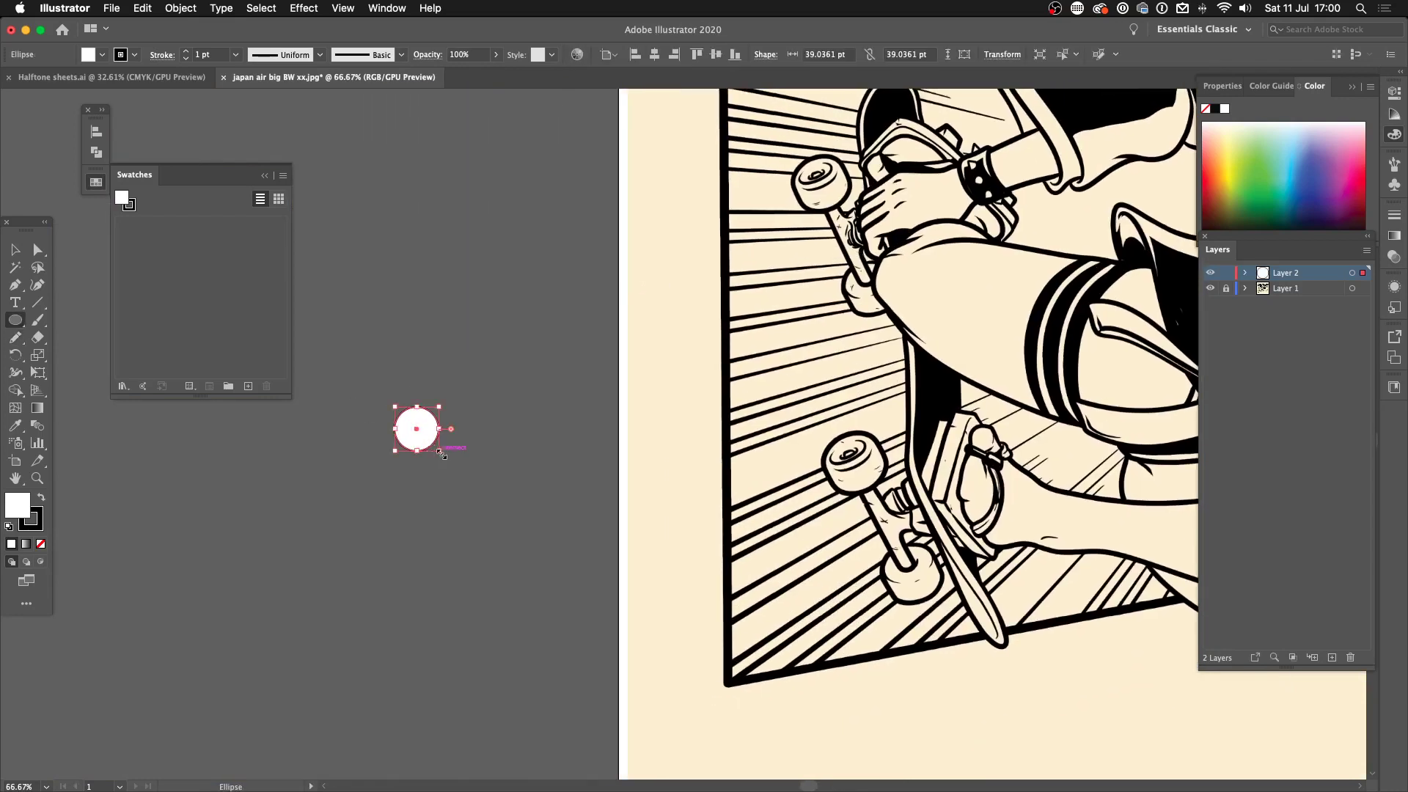
pyautogui.click(40, 543)
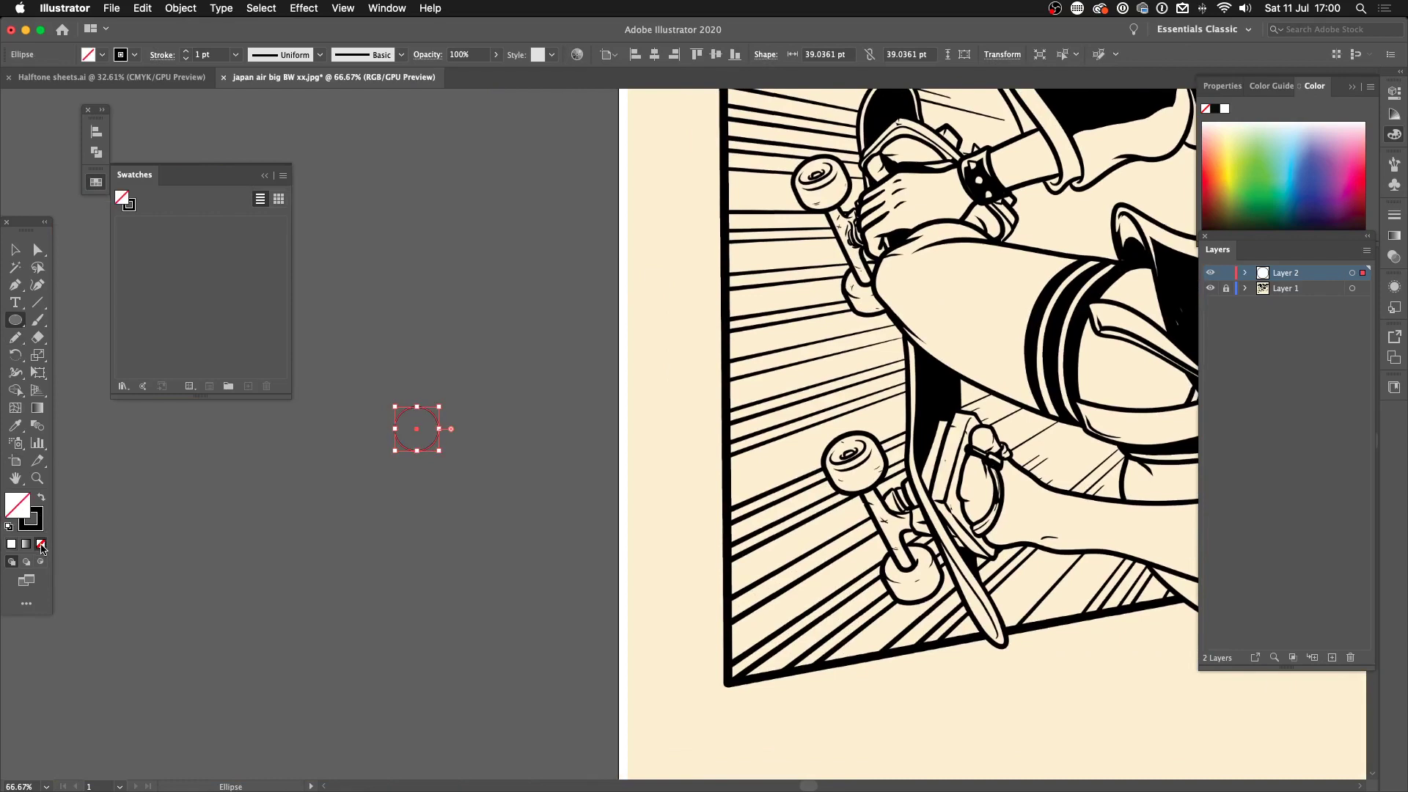
pyautogui.click(42, 499)
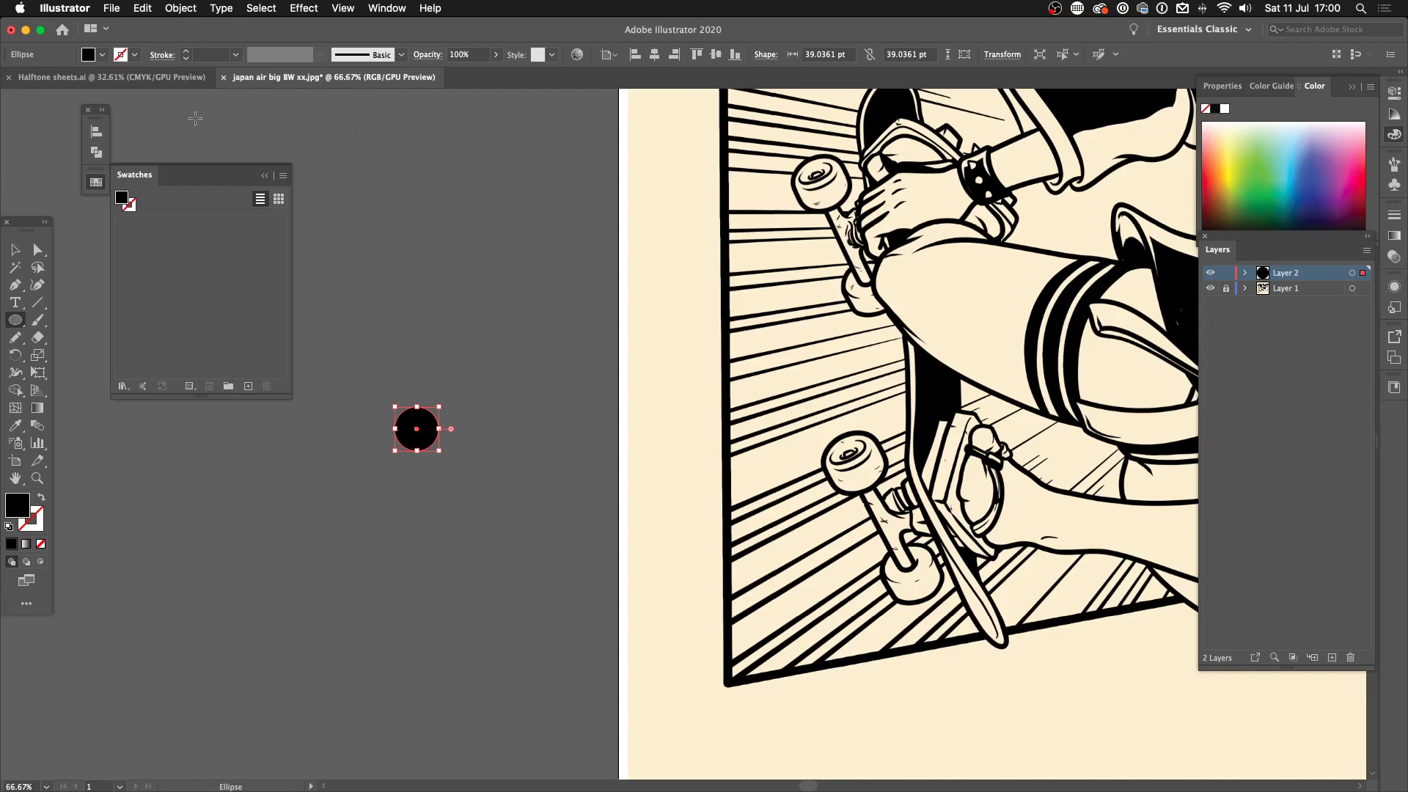
# - Make a new pattern from the black circle
pyautogui.click(181, 8)
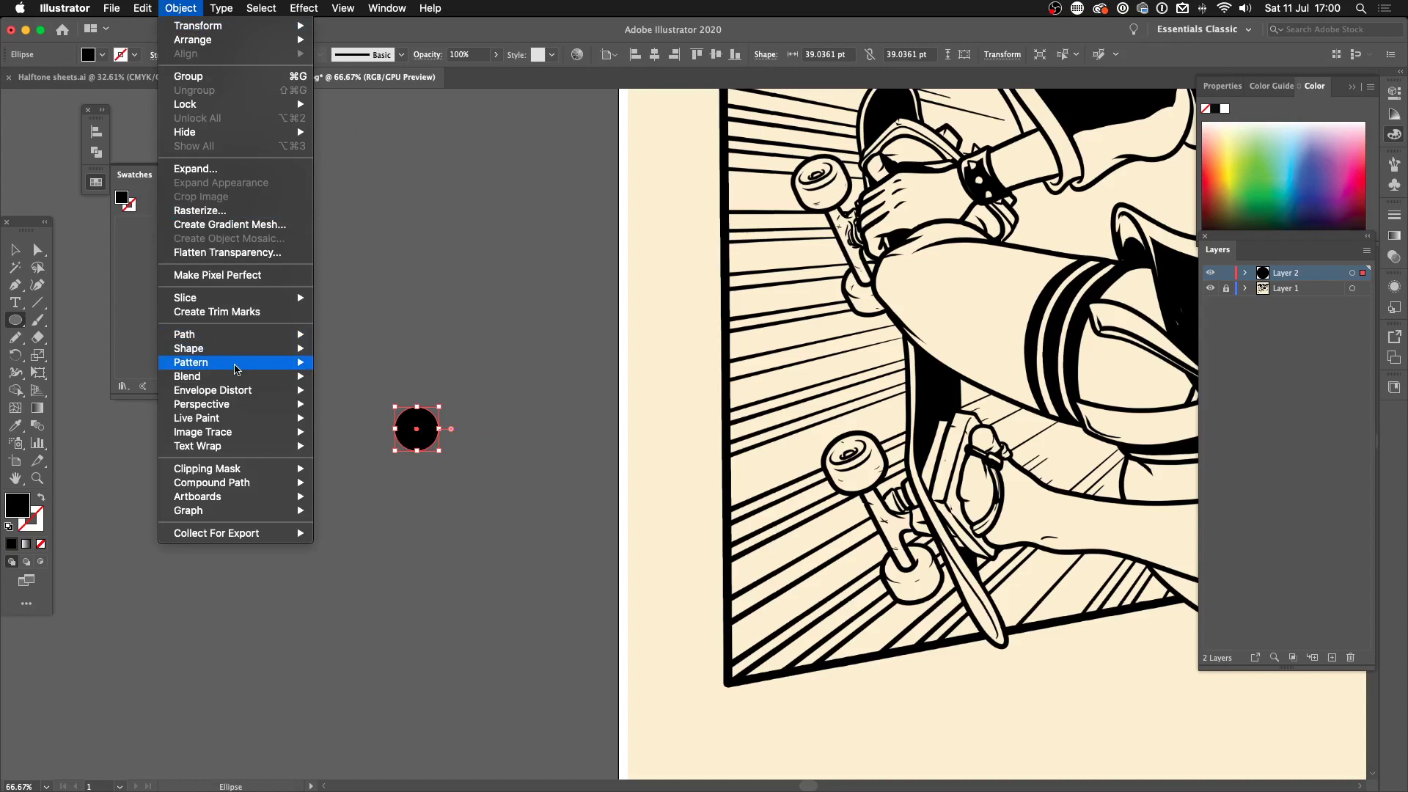
pyautogui.moveTo(236, 368)
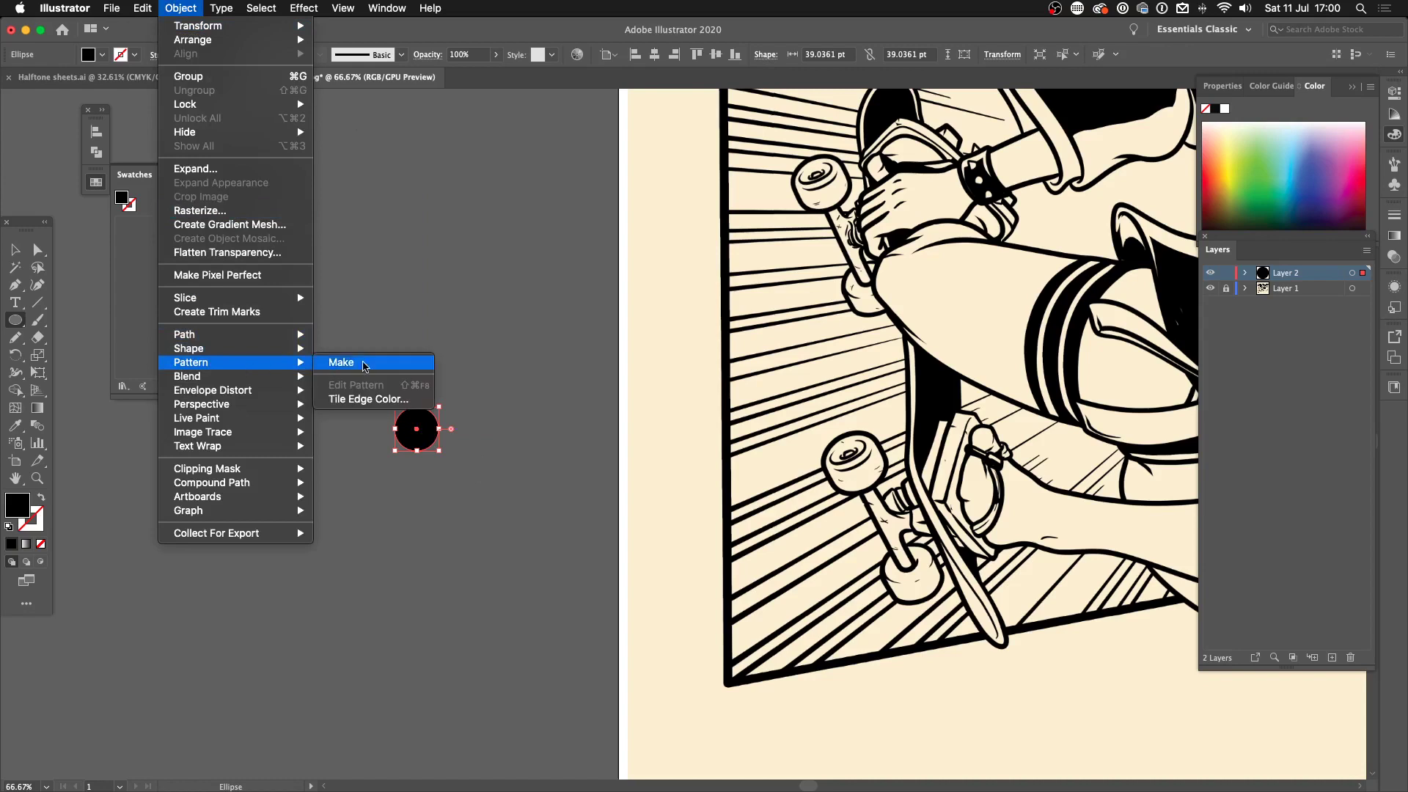
pyautogui.click(363, 363)
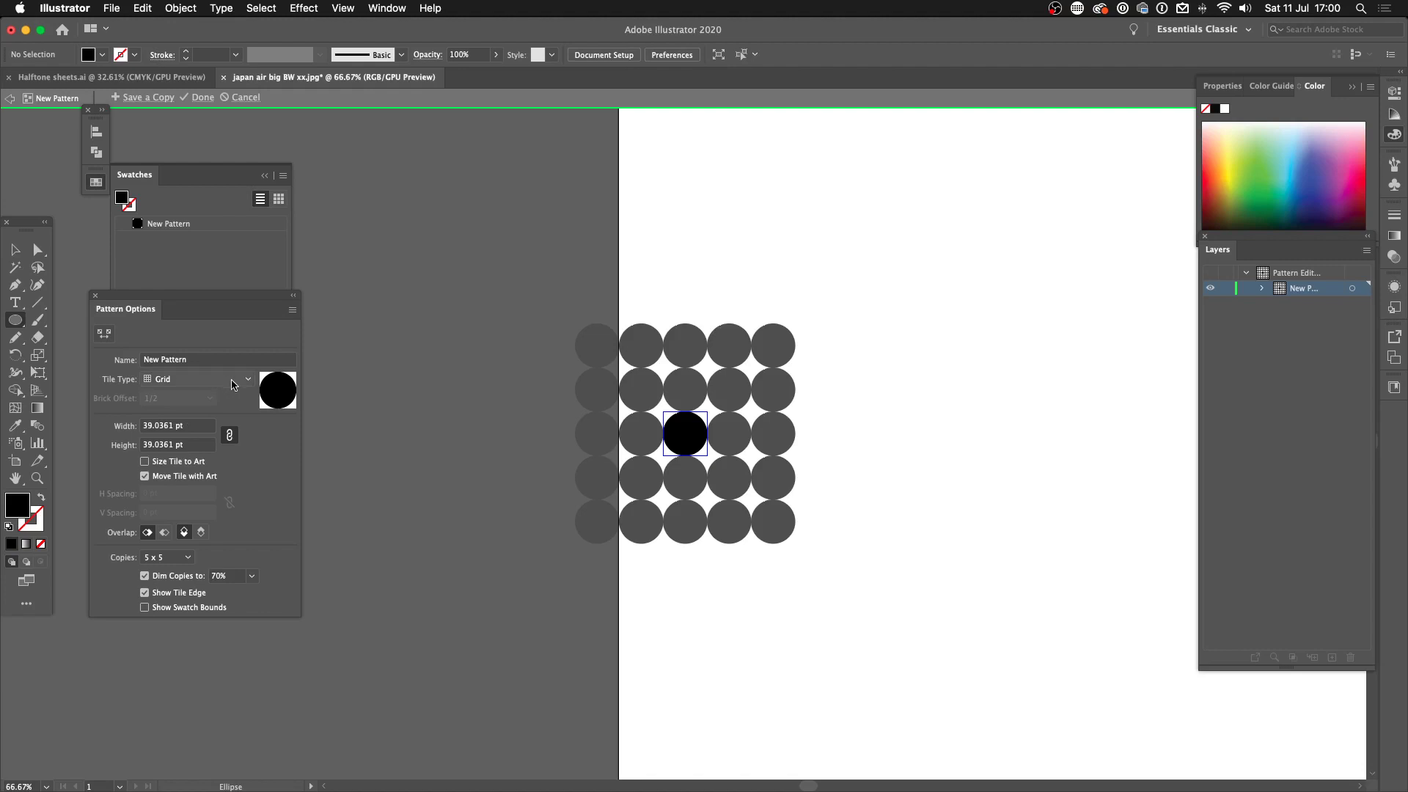
# - Try the Brick by Row, Brick by Column, Hex by Column and Hex by Row tile types on the dot pattern
pyautogui.click(205, 382)
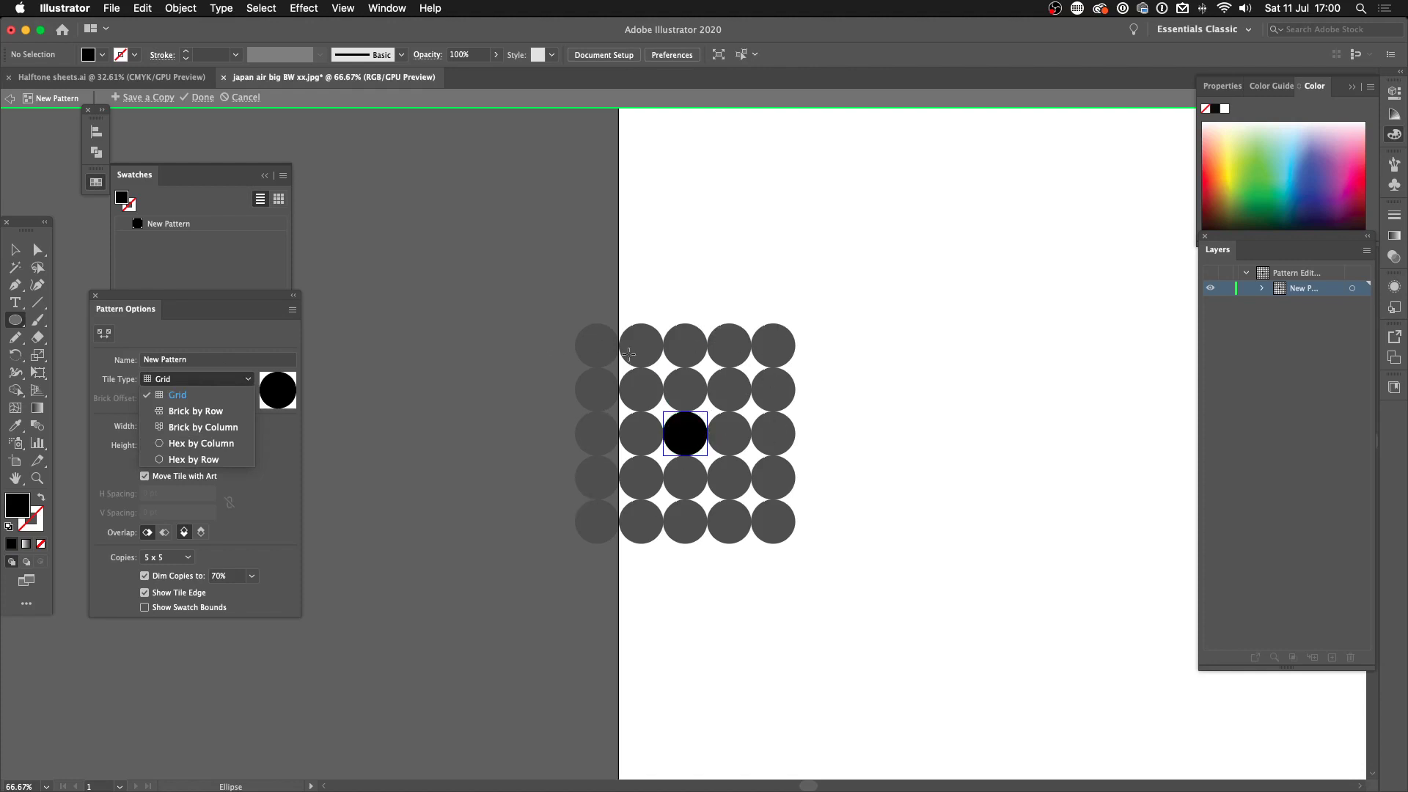
pyautogui.click(184, 414)
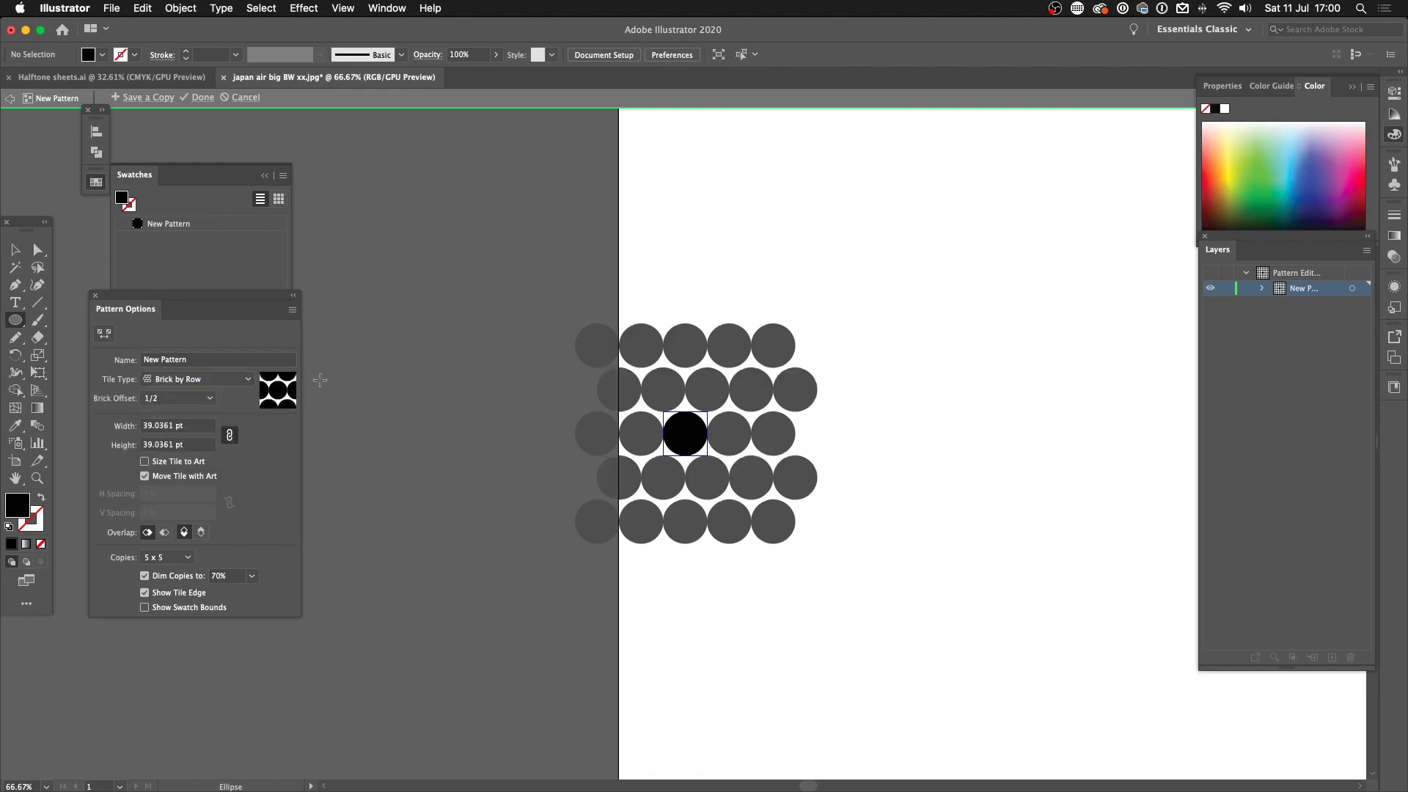
pyautogui.click(220, 379)
pyautogui.click(205, 431)
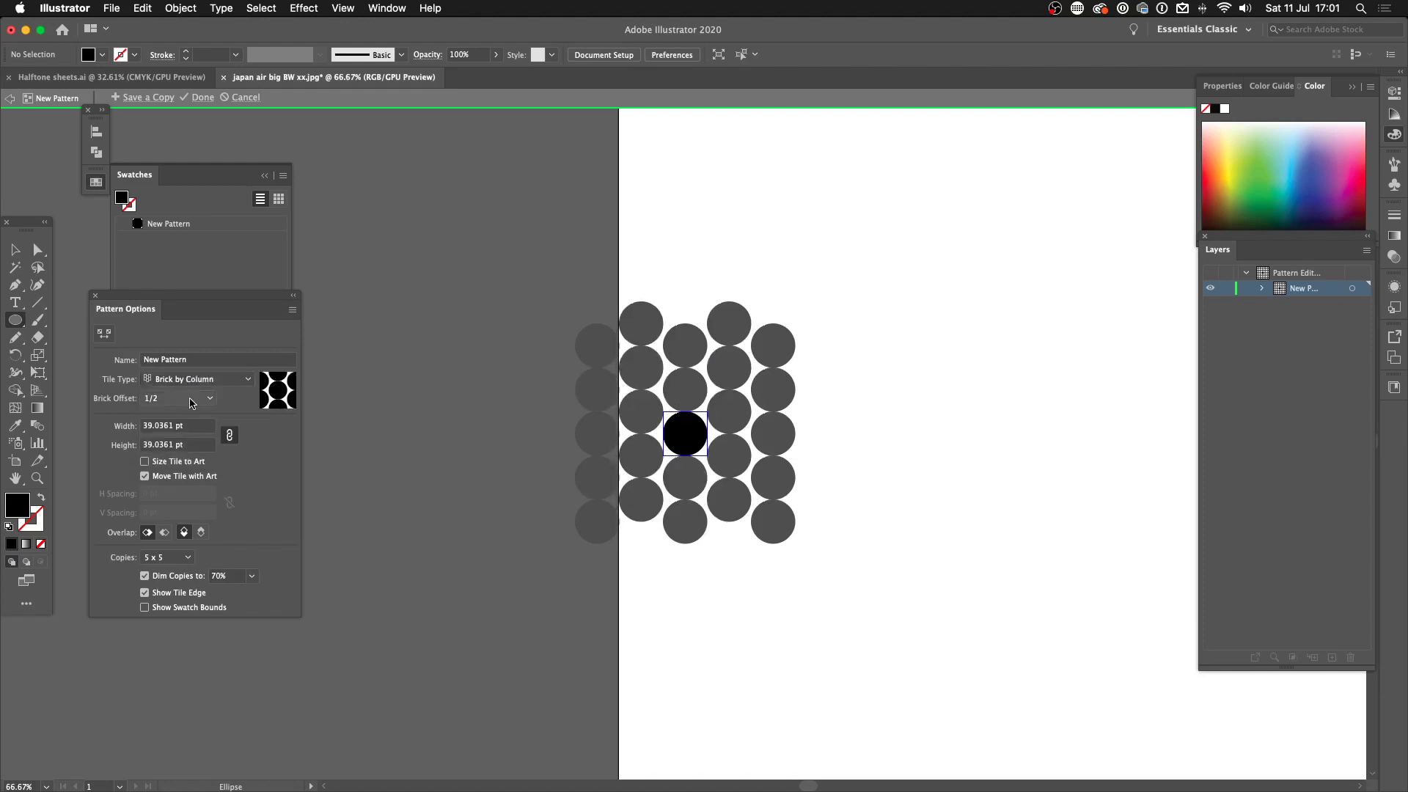
pyautogui.click(218, 381)
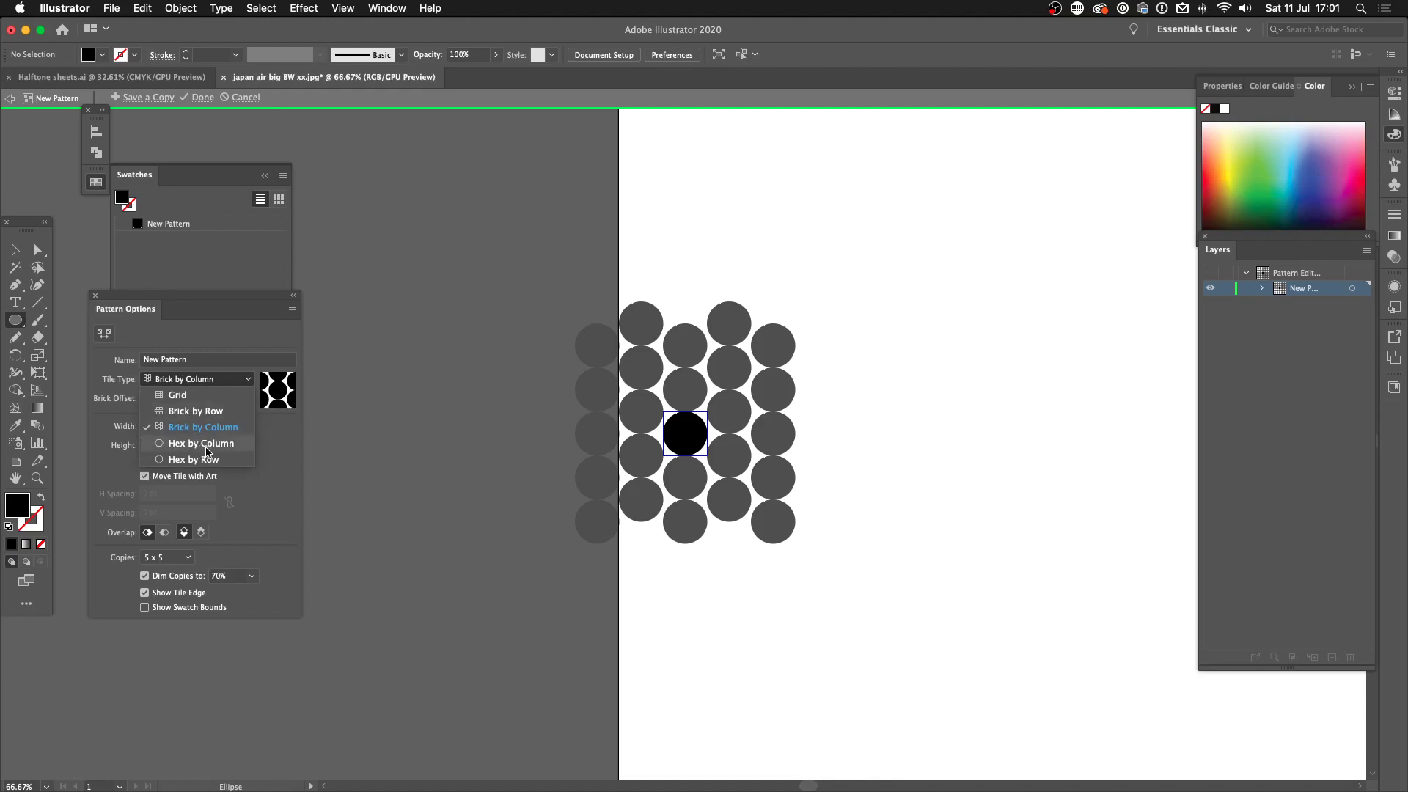
pyautogui.click(224, 445)
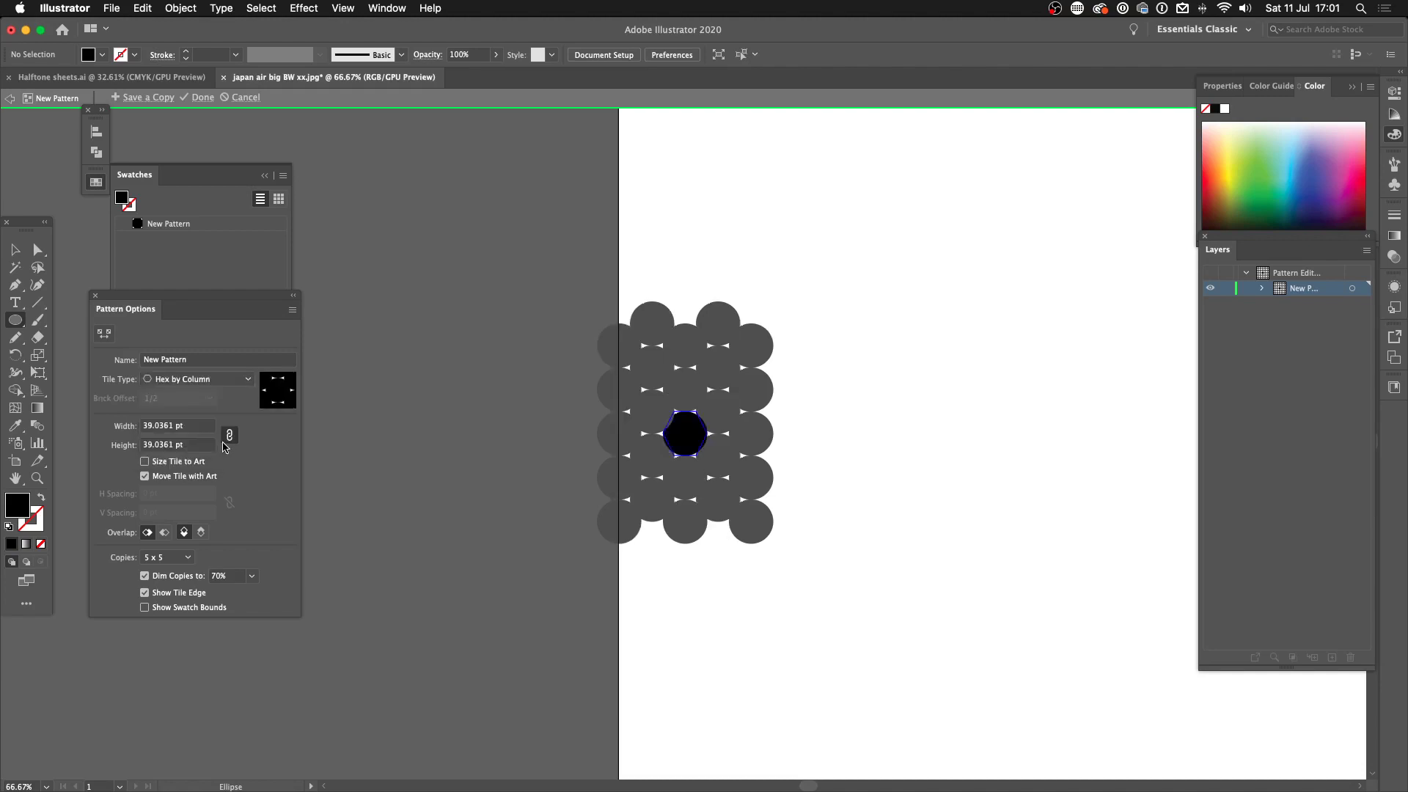
pyautogui.click(217, 379)
pyautogui.click(218, 461)
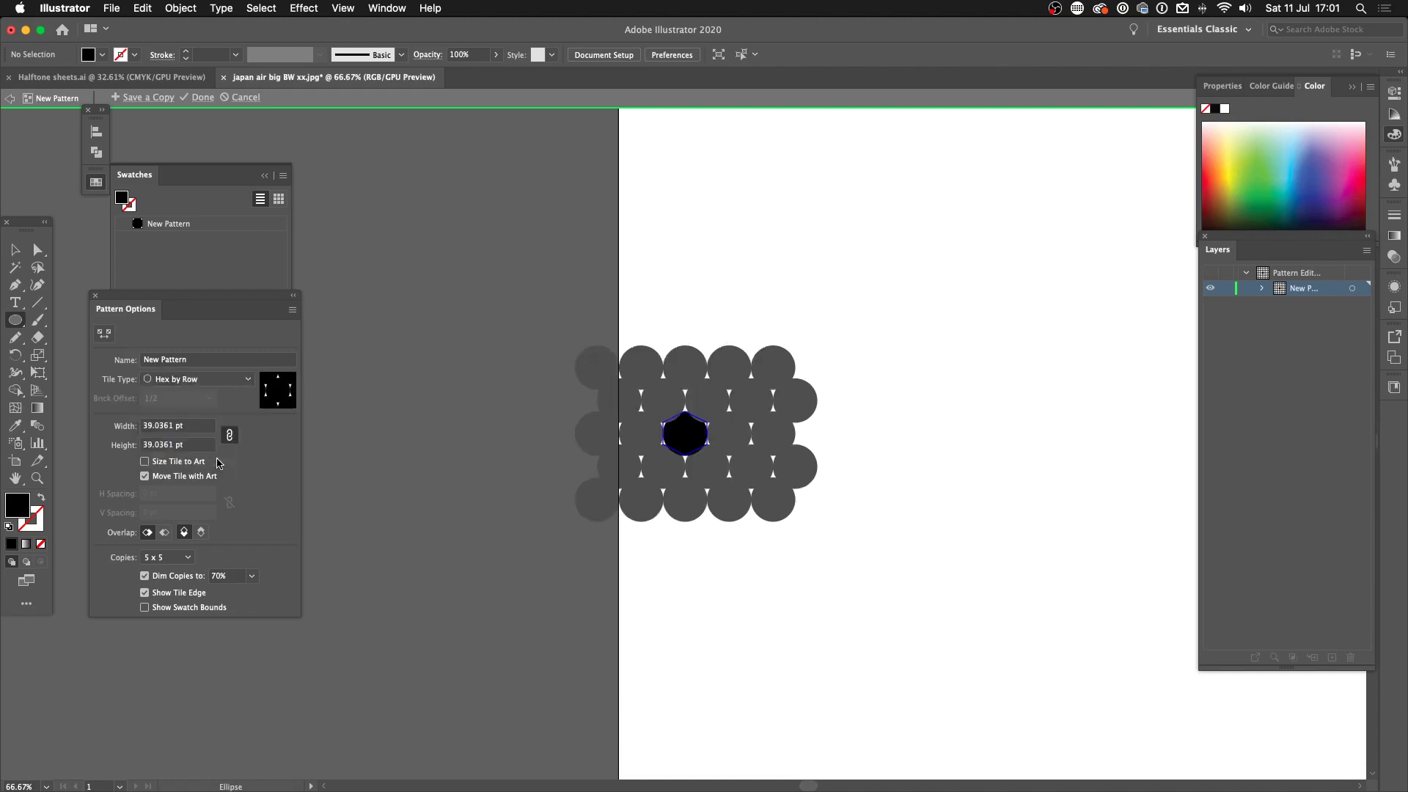
# - Set the pattern's tile type to Hex by Column and its linked tile width and height to 64 pt
pyautogui.click(189, 379)
pyautogui.click(202, 444)
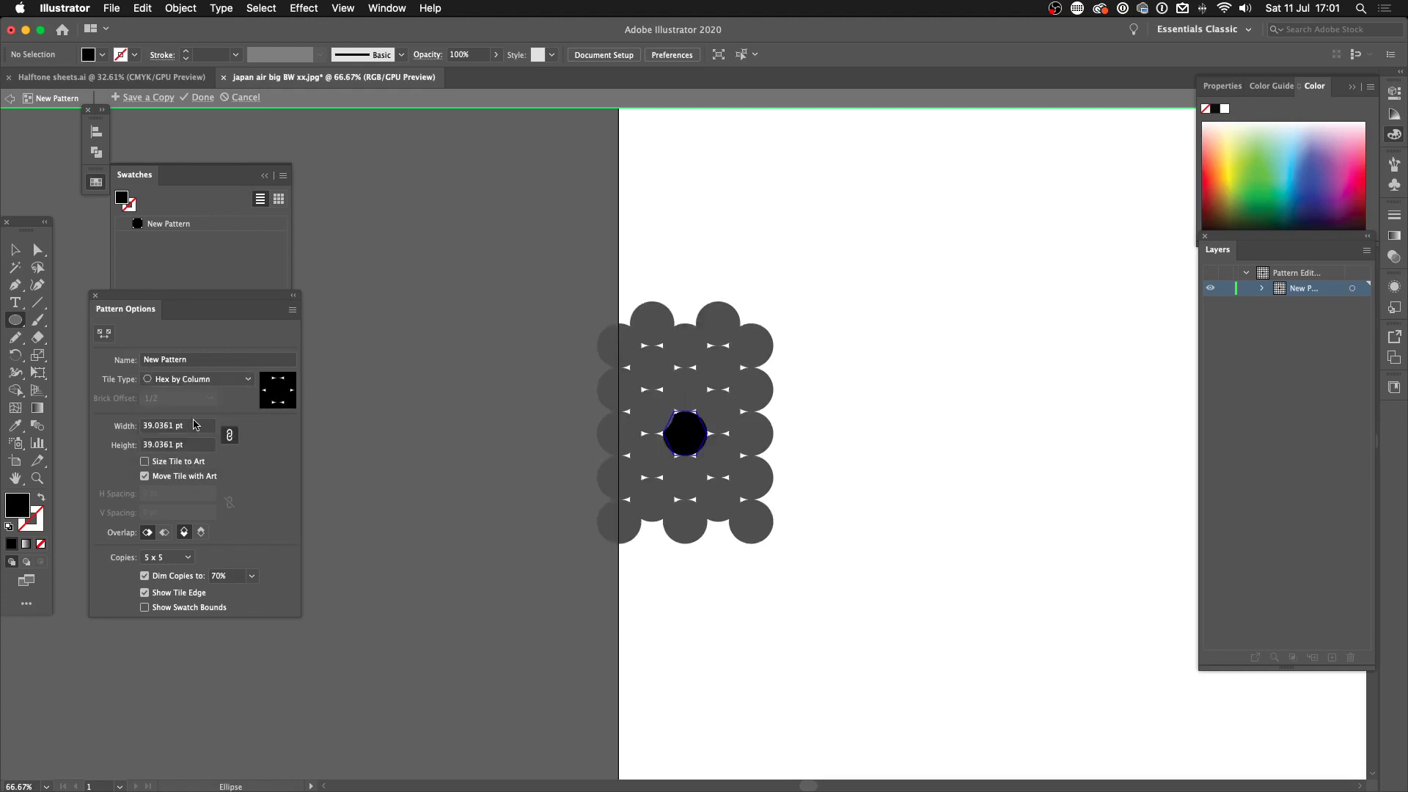
pyautogui.click(200, 427)
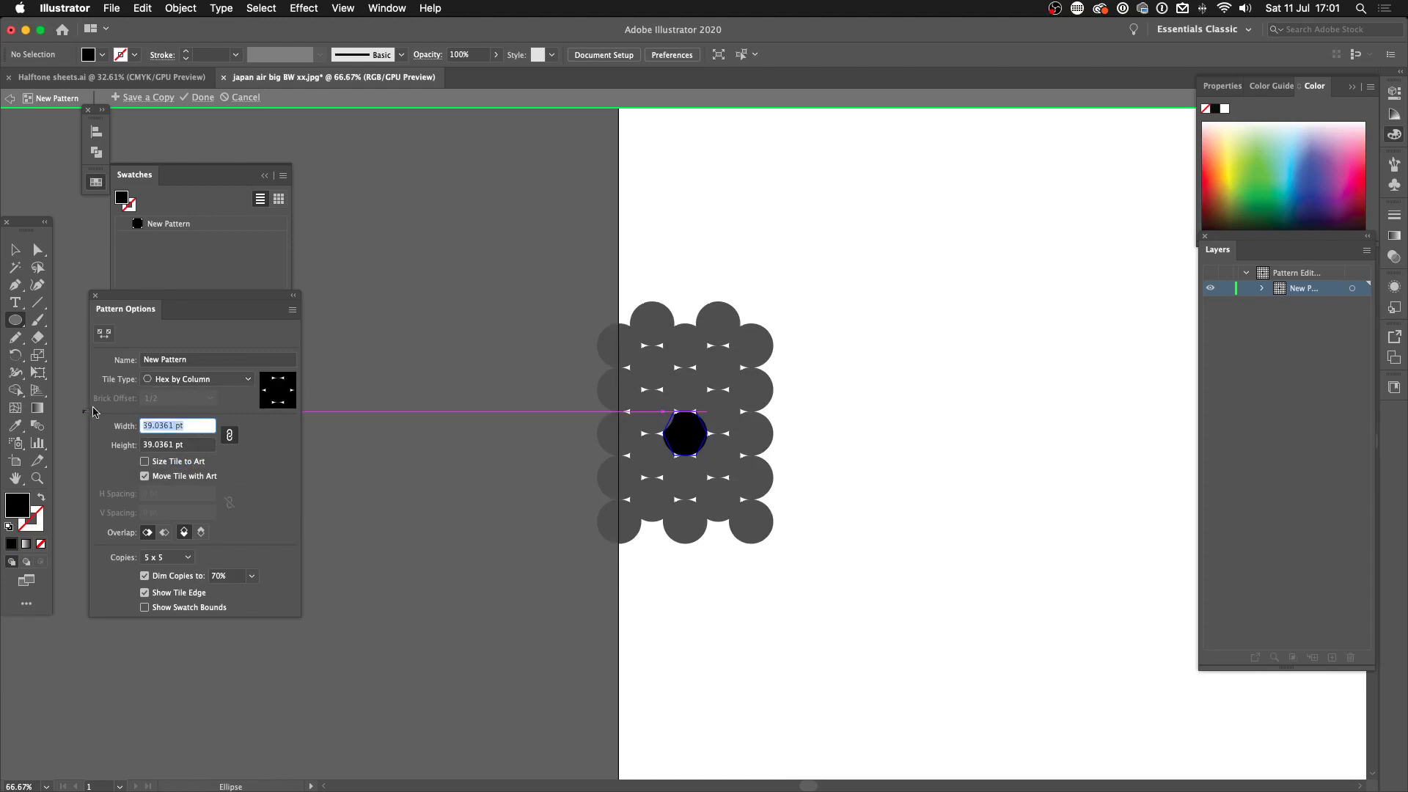
pyautogui.write('45')
pyautogui.press('Return')
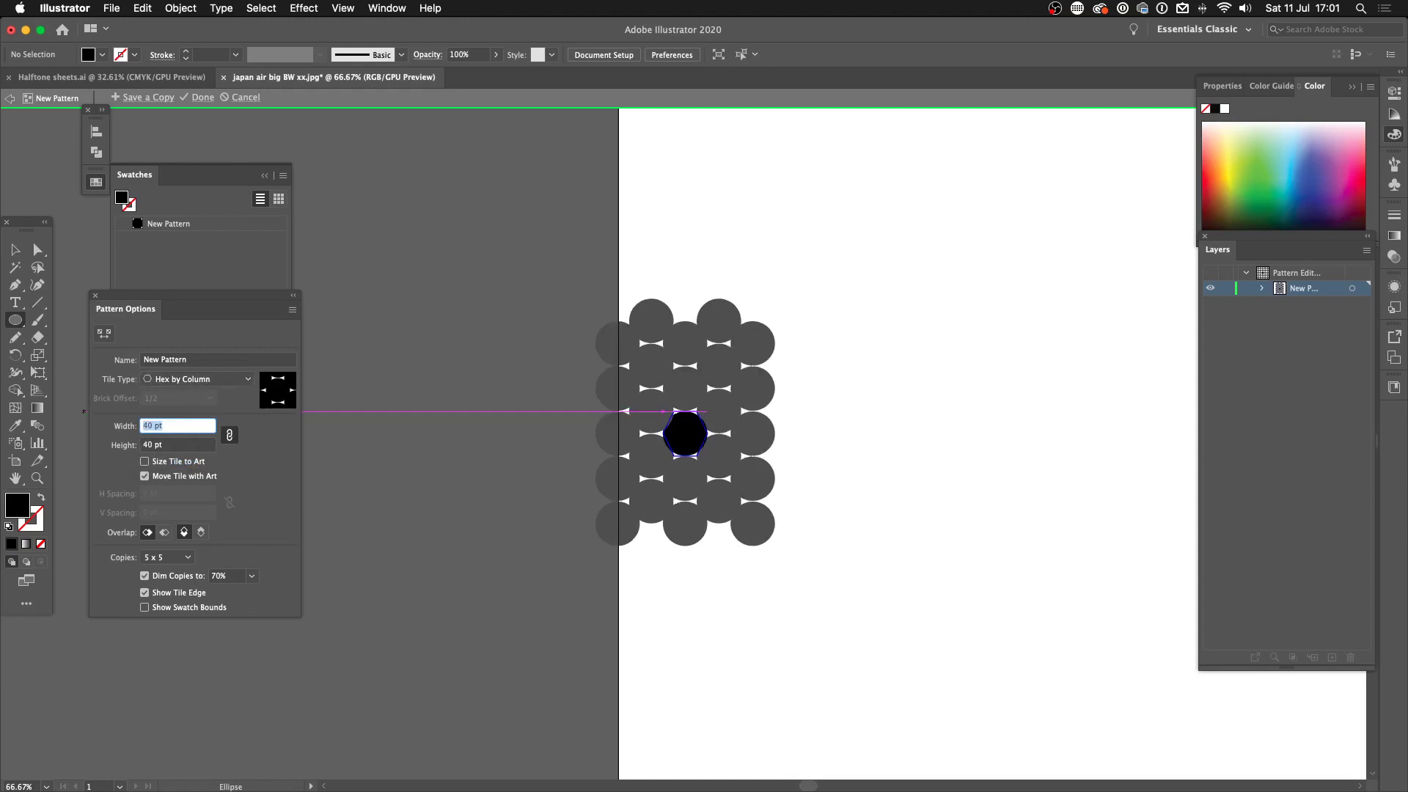
pyautogui.press('Up')
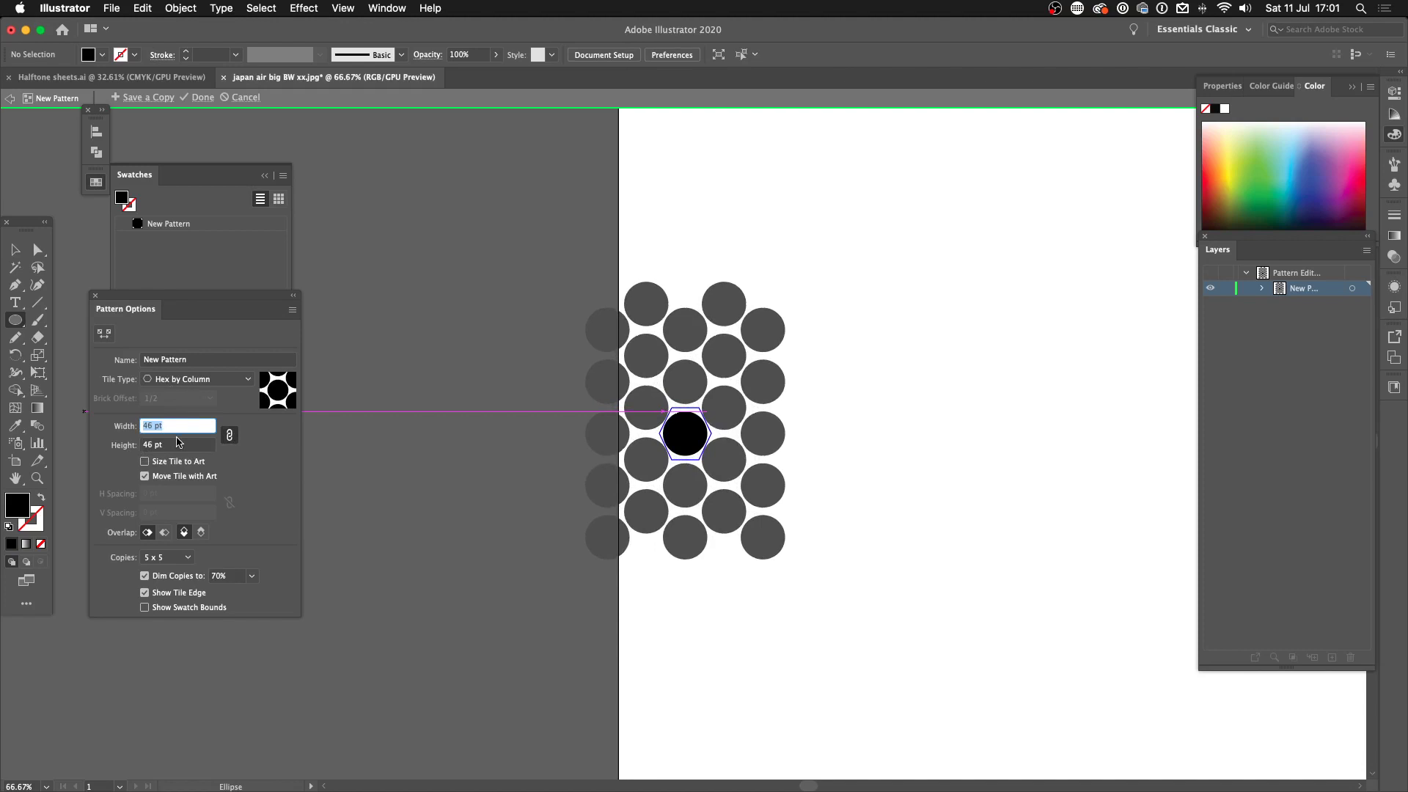
pyautogui.press('Up')
pyautogui.press('Up')
pyautogui.press('Up')
pyautogui.press('Up')
pyautogui.press('Up')
pyautogui.press('Up')
pyautogui.press('Up')
pyautogui.press('Up')
pyautogui.press('Up')
pyautogui.press('Up')
pyautogui.press('Up')
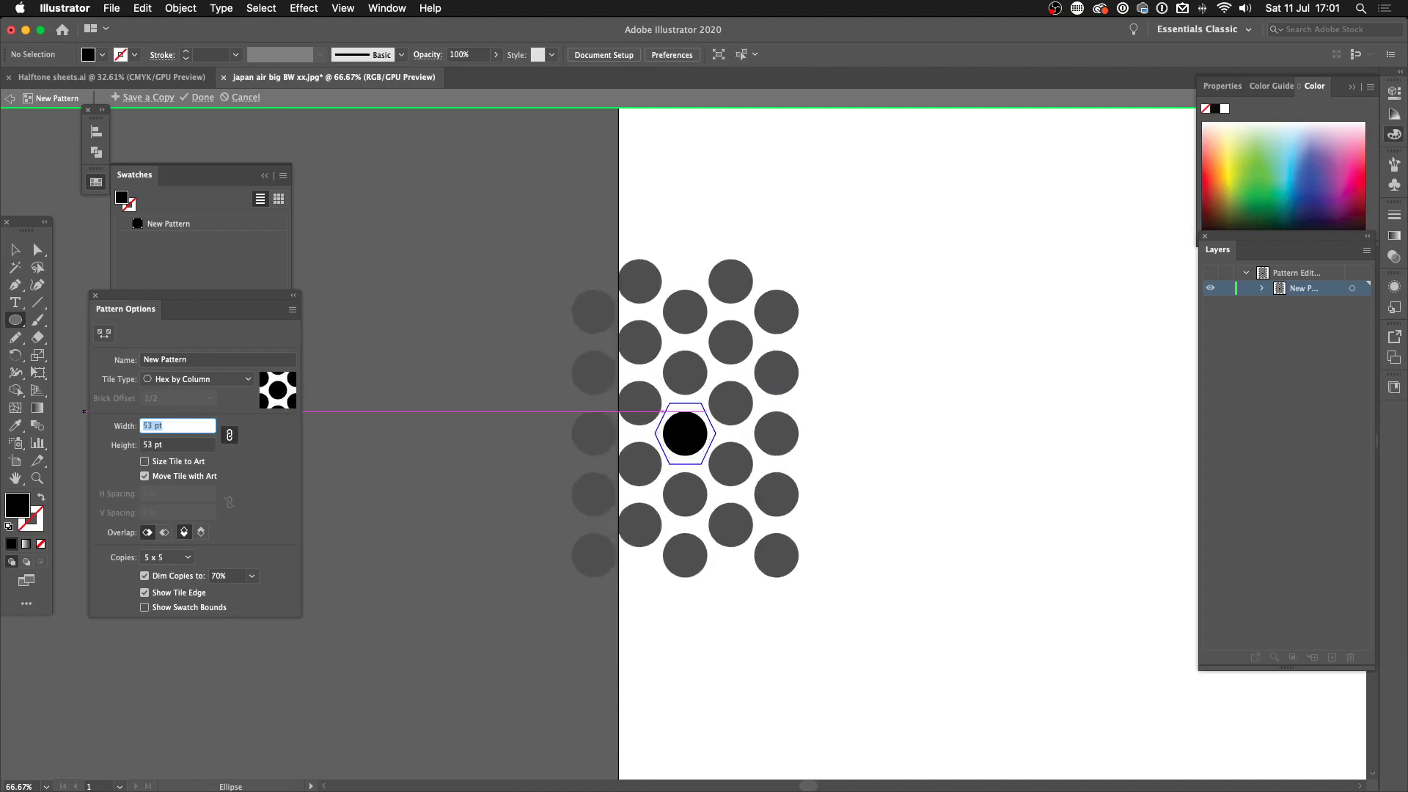
pyautogui.press('Up')
pyautogui.press('Up')
pyautogui.press('Up')
pyautogui.press('Up')
pyautogui.press('Up')
pyautogui.press('Up')
pyautogui.press('Up')
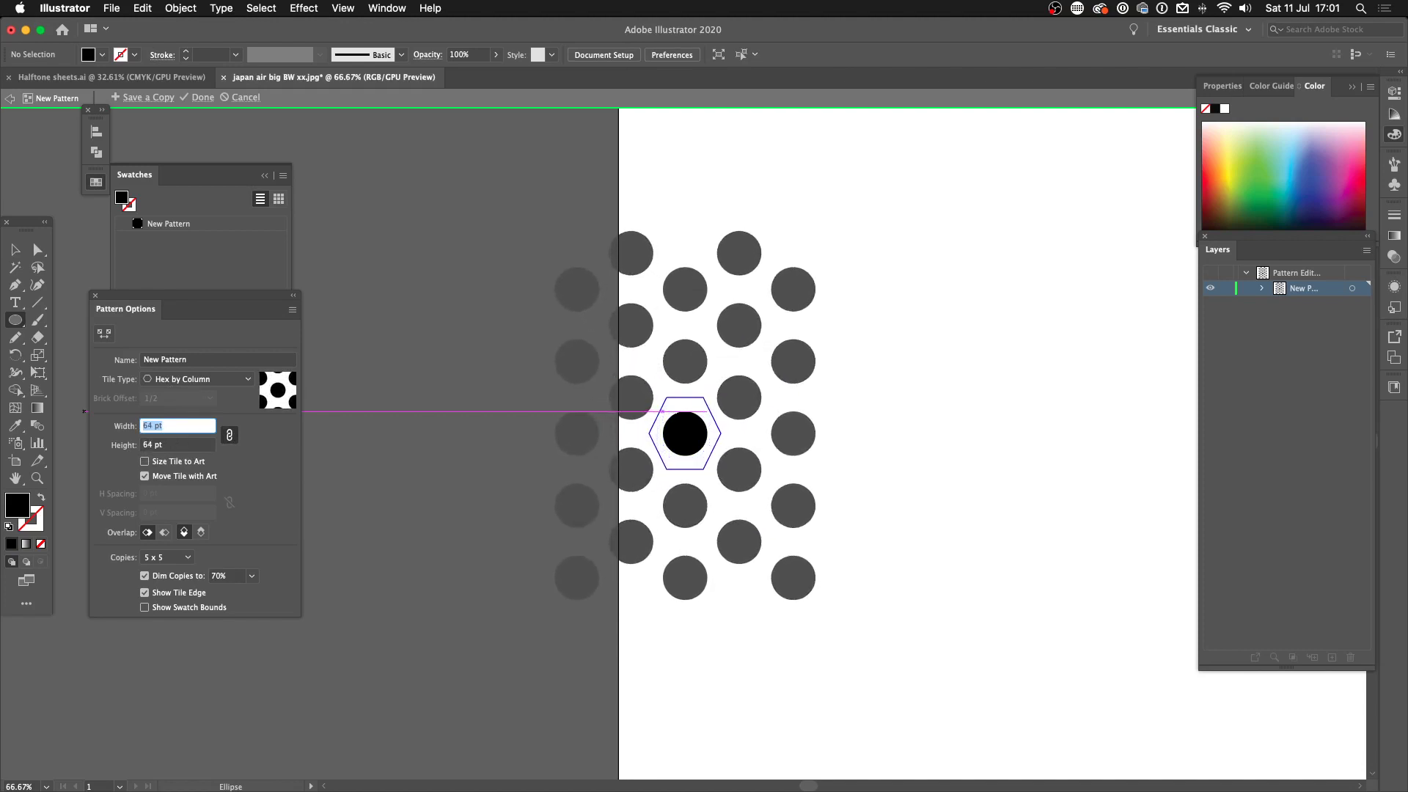
# - Name the pattern HT 50 and finish editing it
pyautogui.click(191, 361)
pyautogui.write('Ht')
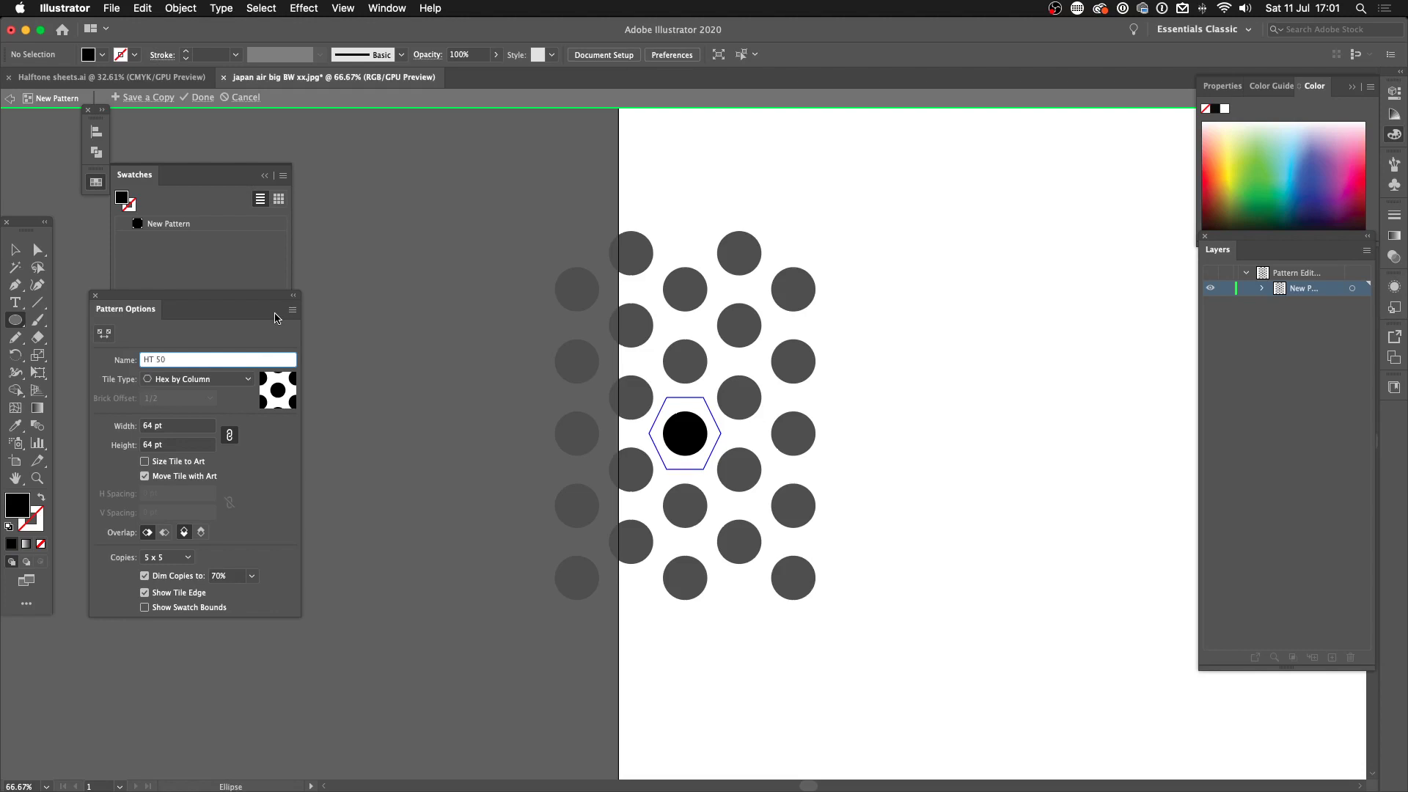
pyautogui.click(202, 98)
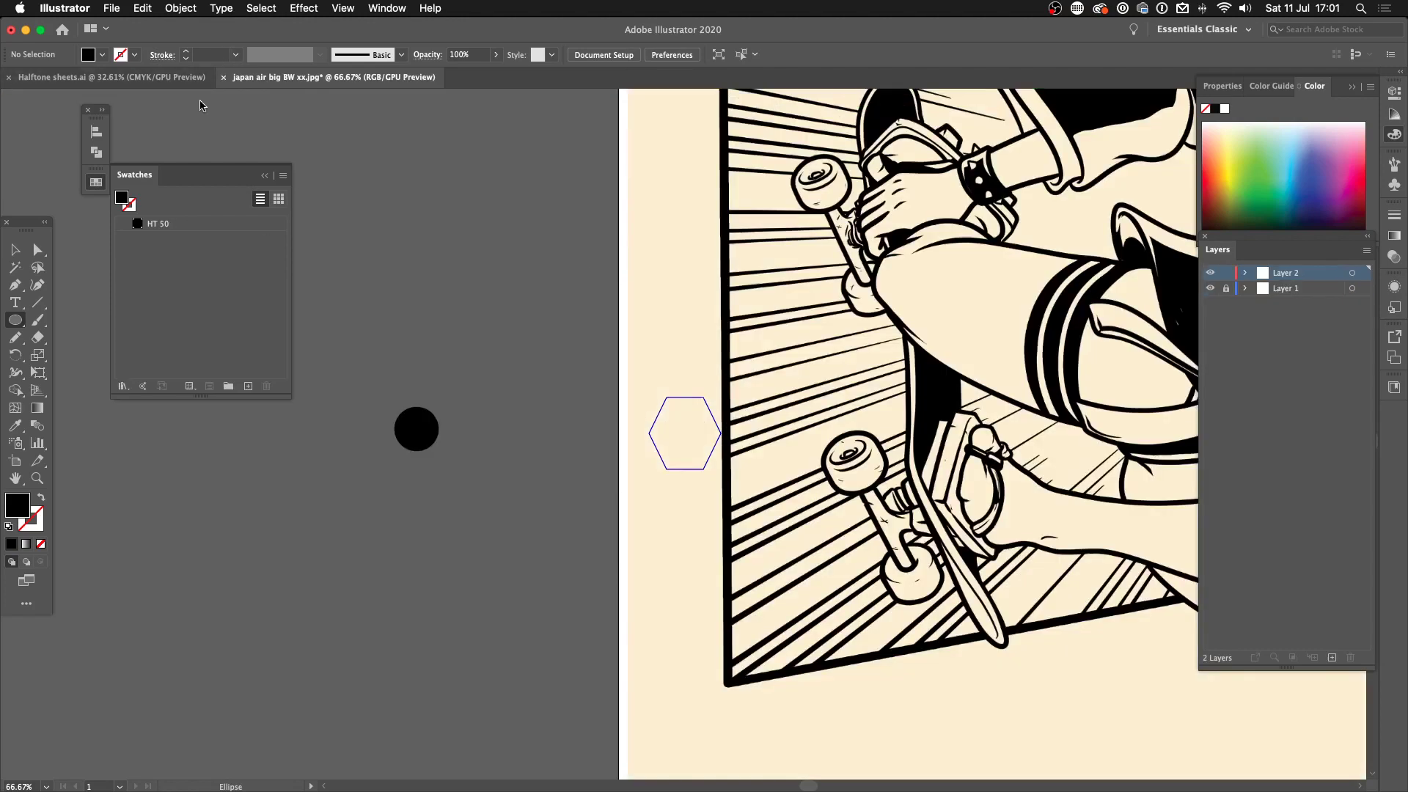
# - Draw a rectangle about 1191 by 1103 pt over the whole artwork and fill it with the HT 50 pattern
pyautogui.press('super+minus')
pyautogui.press('super+minus')
pyautogui.press('super+minus')
pyautogui.moveTo(802, 291); pyautogui.dragTo(612, 348)
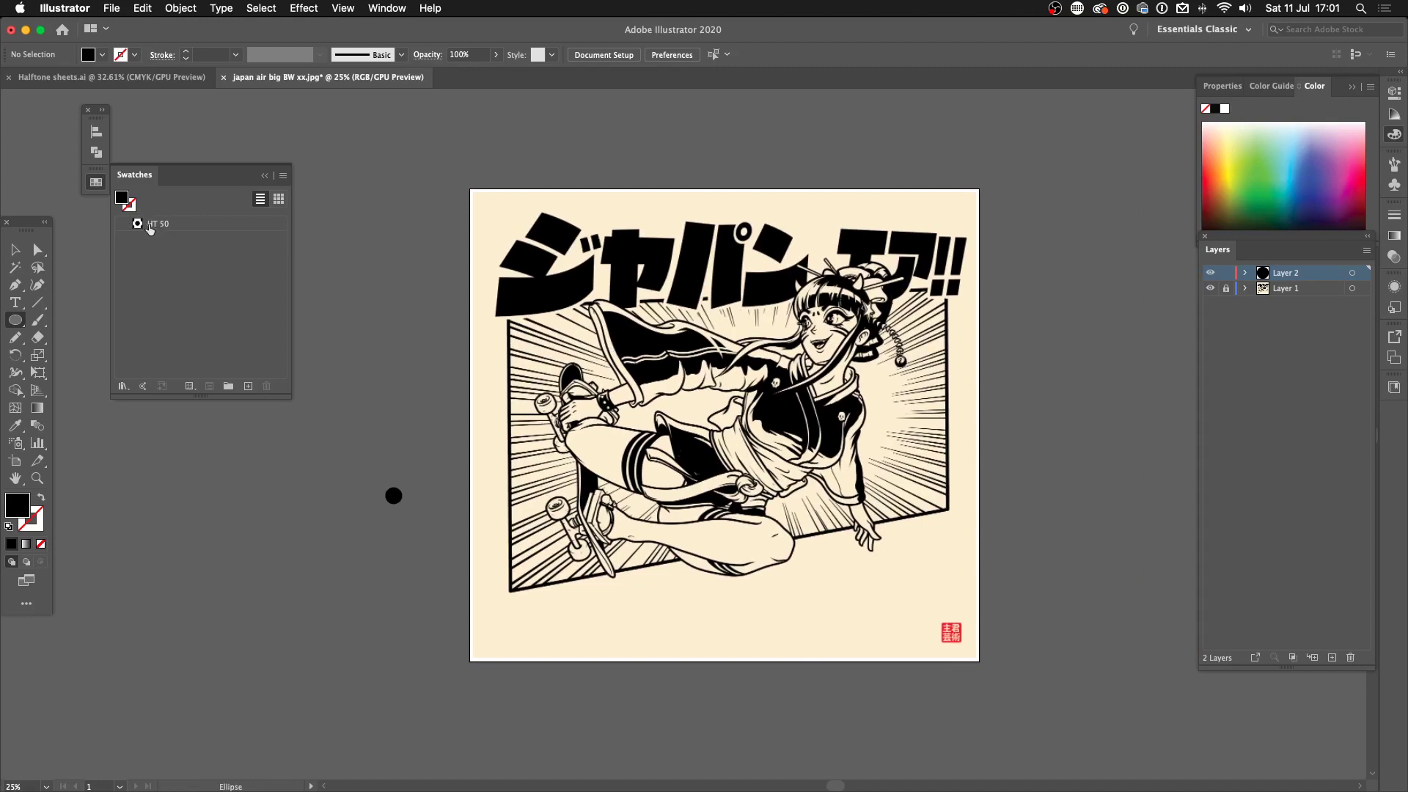
pyautogui.press('m')
pyautogui.moveTo(473, 192); pyautogui.dragTo(987, 659)
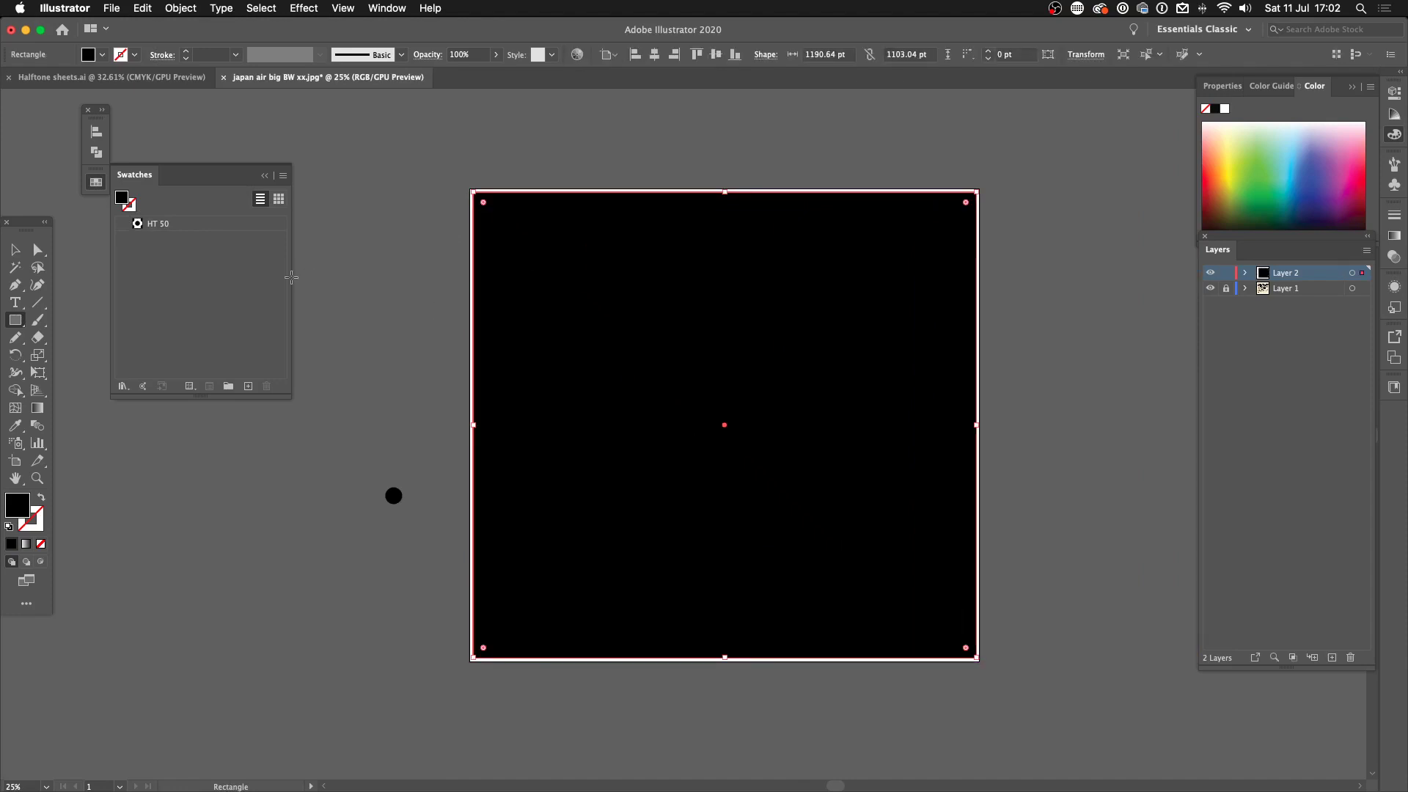
pyautogui.click(155, 224)
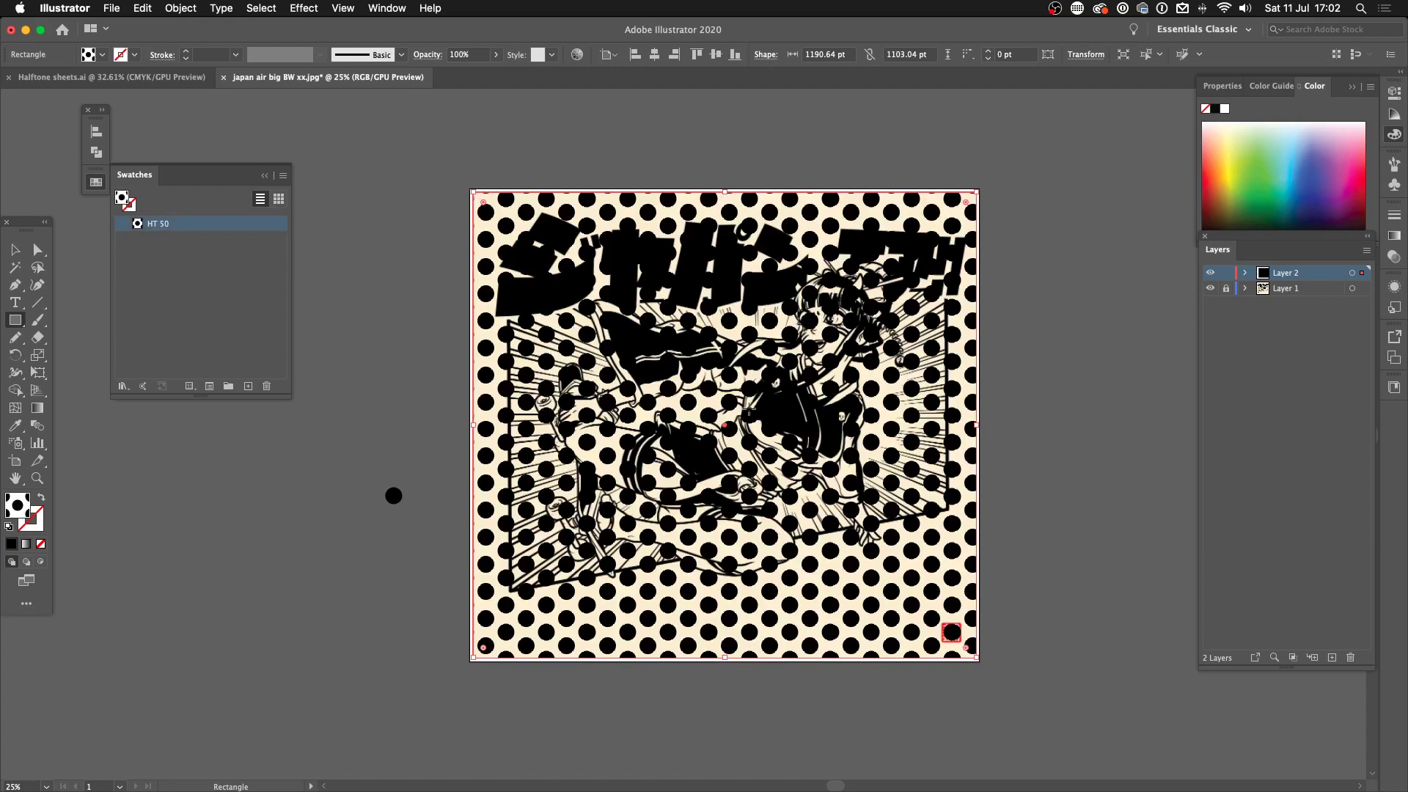
# - Open the HT 50 pattern swatch for editing
pyautogui.press('super+equal')
pyautogui.press('super+equal')
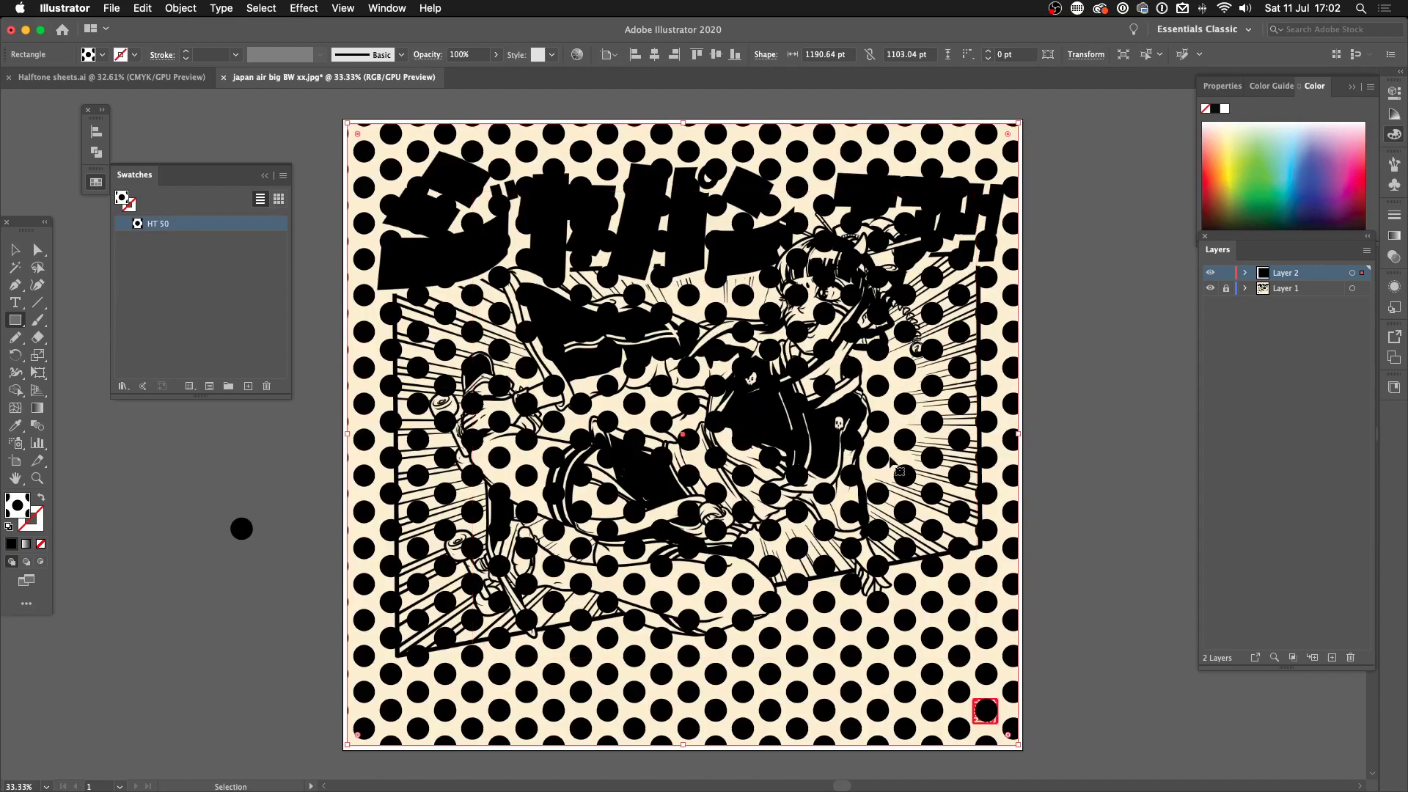
pyautogui.moveTo(753, 404)
pyautogui.mouseDown()
pyautogui.moveTo(829, 434)
pyautogui.moveTo(742, 355)
pyautogui.moveTo(731, 409)
pyautogui.mouseUp()
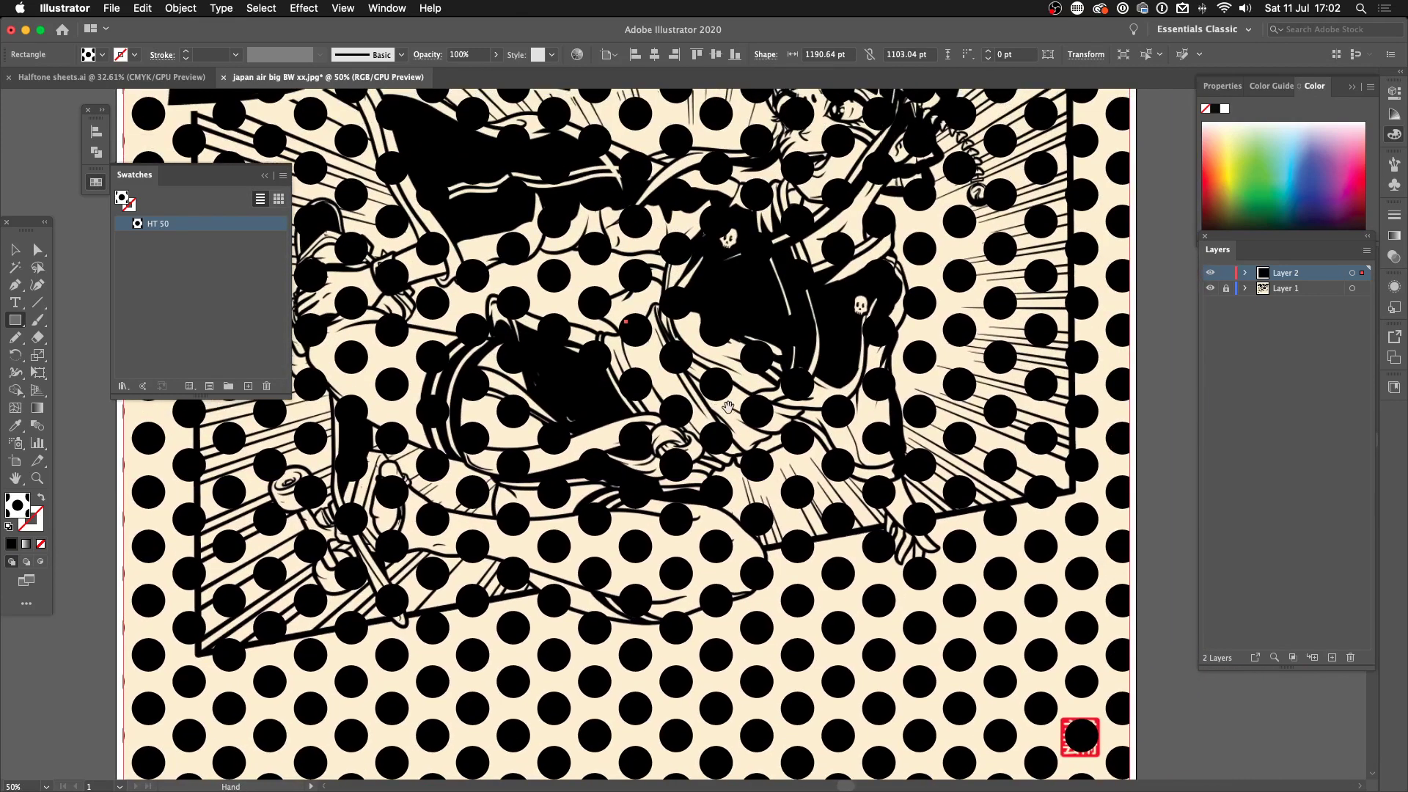
pyautogui.moveTo(408, 522); pyautogui.dragTo(455, 502)
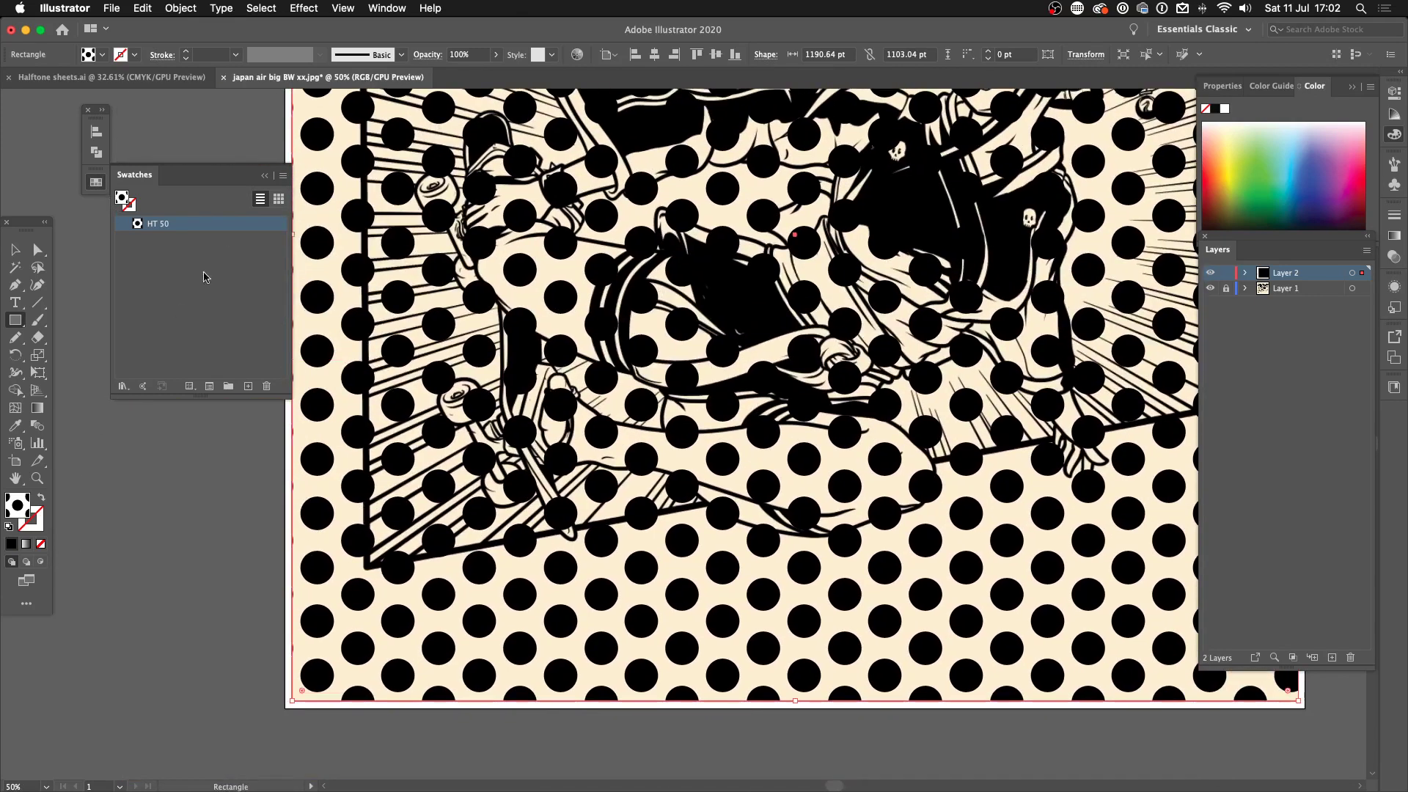
pyautogui.doubleClick(192, 226)
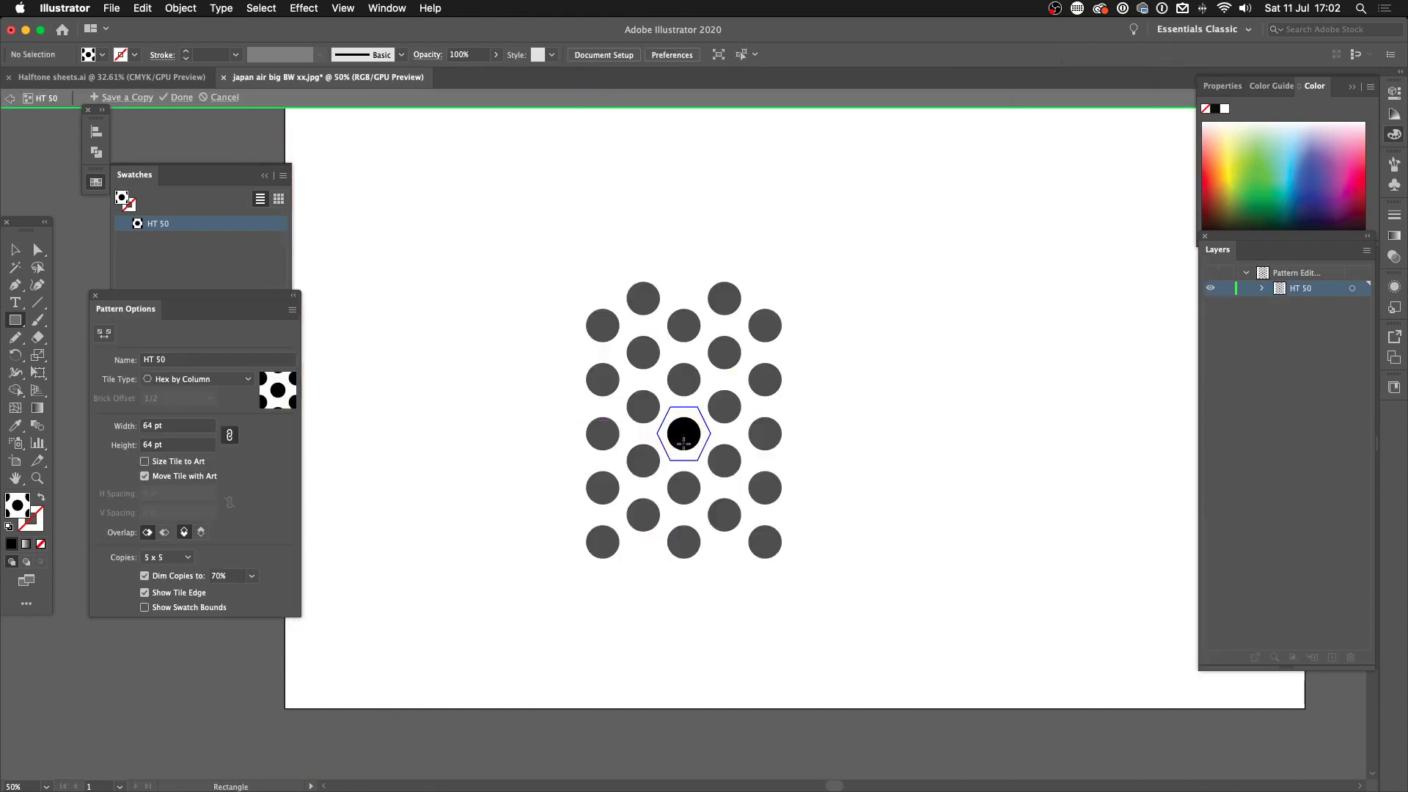
# - Shrink the pattern's black dot proportionally about its centre to about 5.3 pt wide
pyautogui.press('v')
pyautogui.click(689, 436)
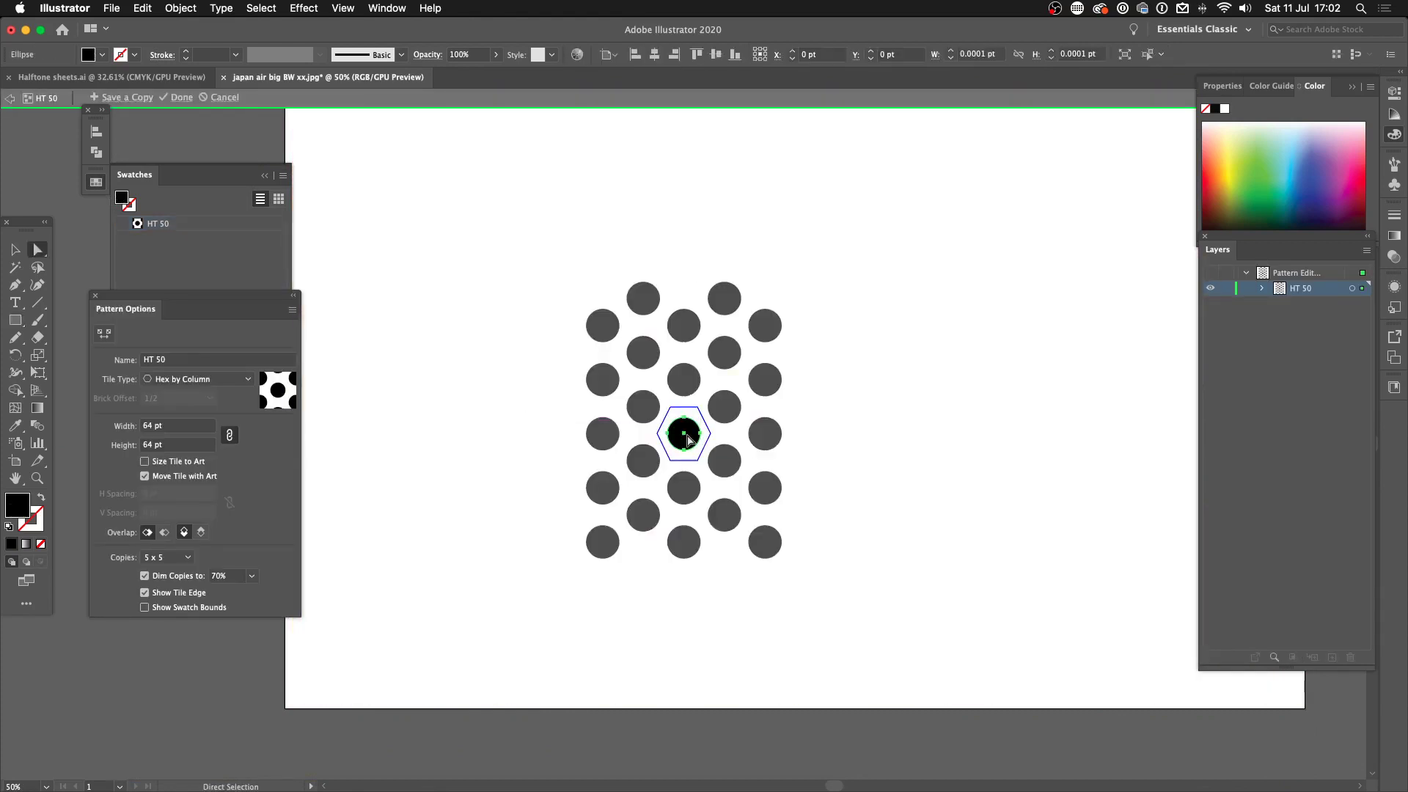
pyautogui.press('super+equal')
pyautogui.press('super+equal')
pyautogui.press('super+equal')
pyautogui.press('super+equal')
pyautogui.press('a')
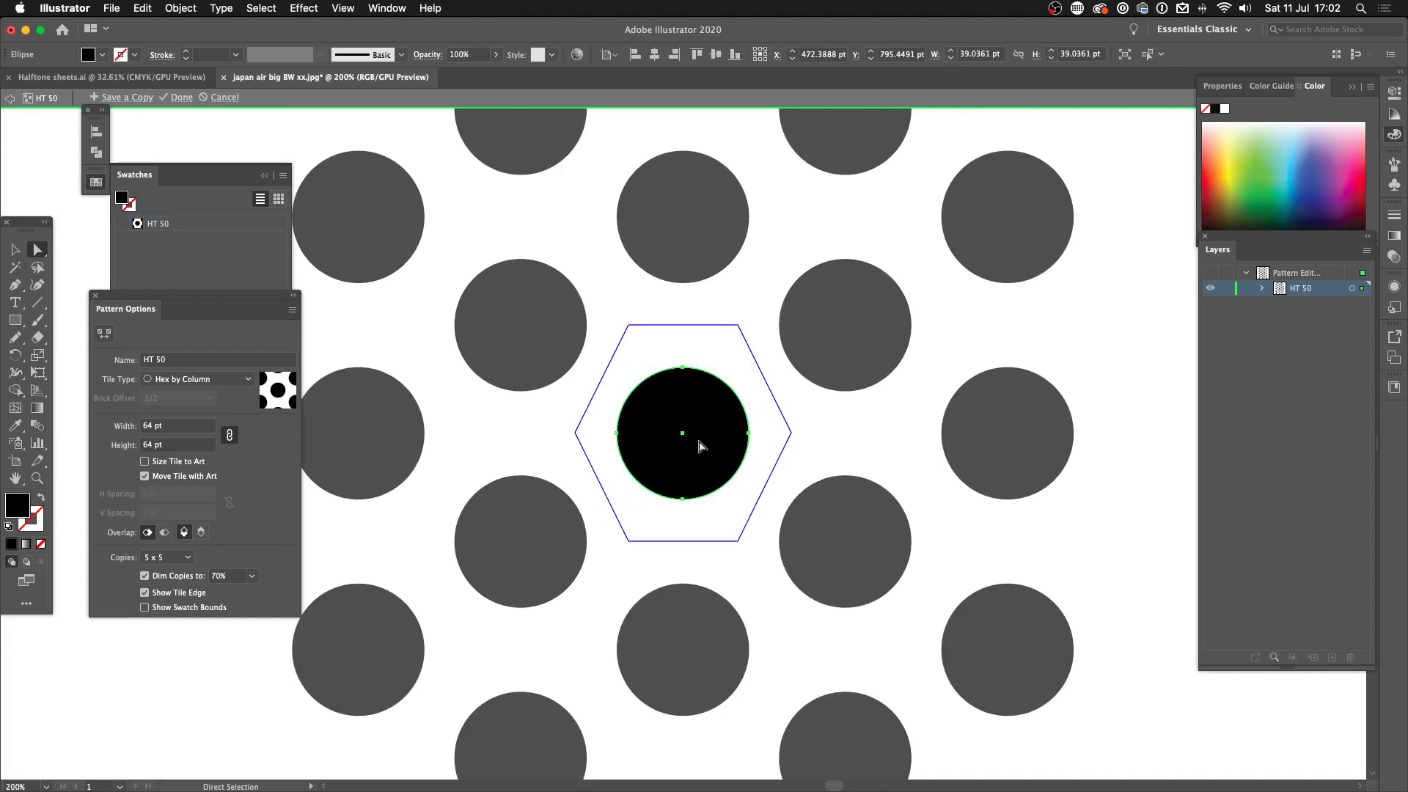
pyautogui.press('v')
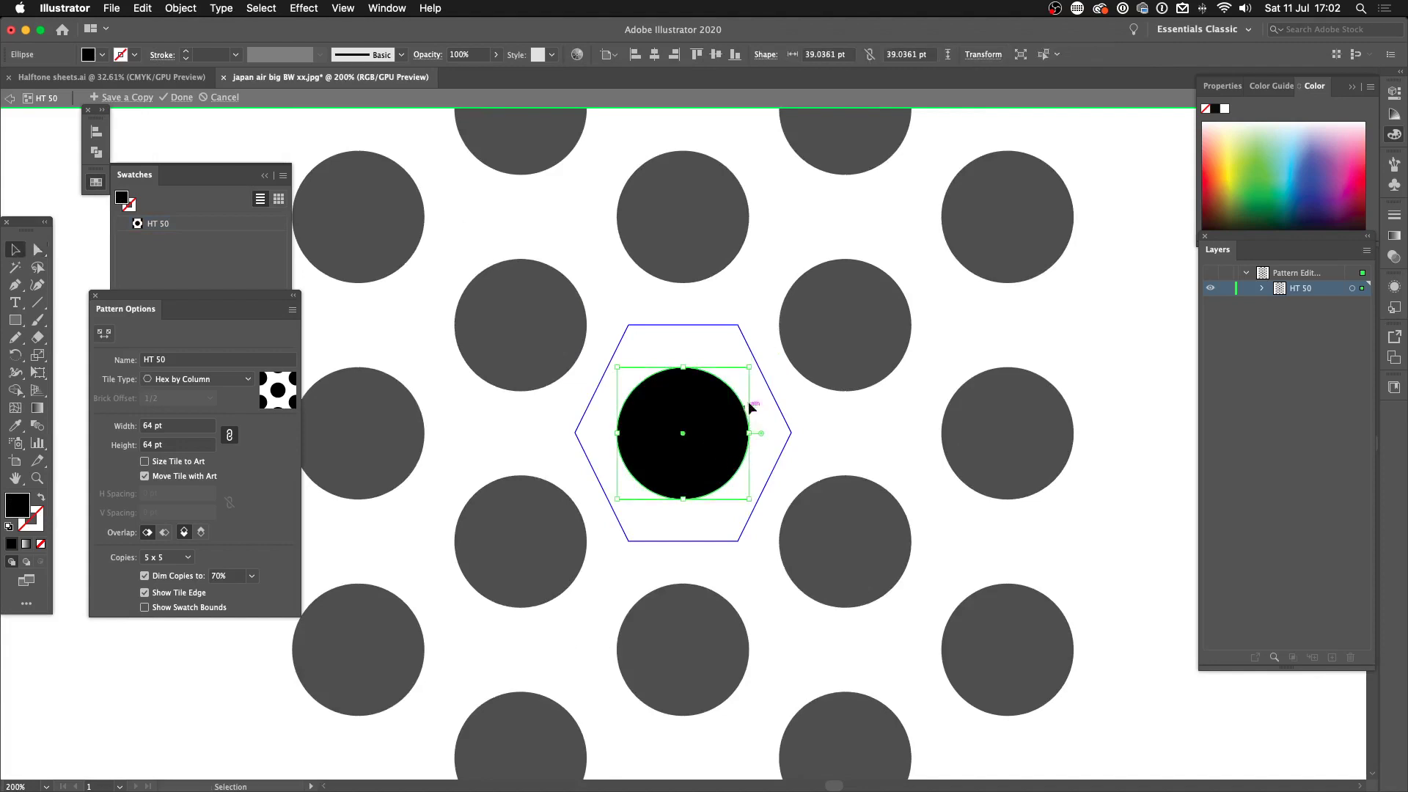
pyautogui.moveTo(748, 367); pyautogui.dragTo(696, 426)
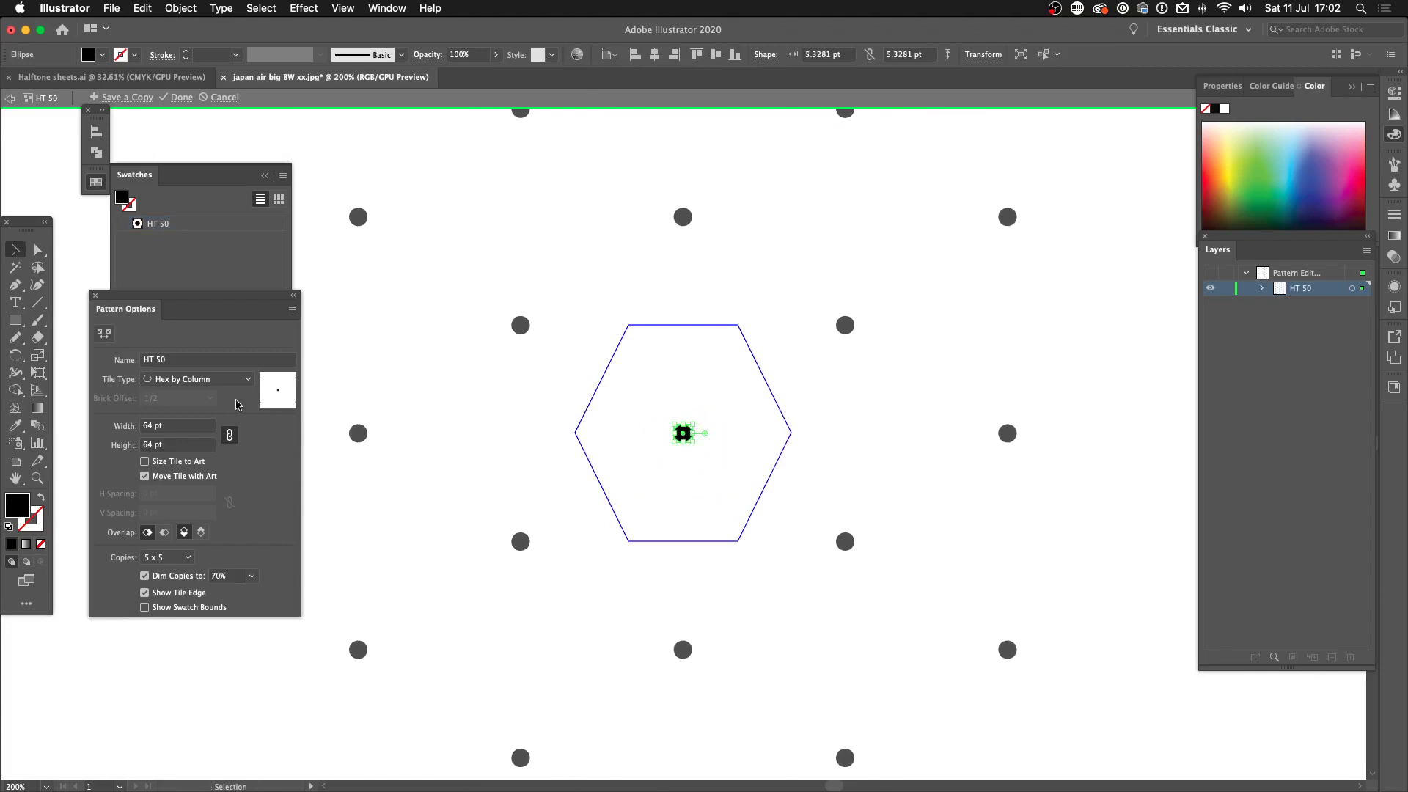
# - Reduce the HT 50 pattern's tile width and height to 13 pt each and finish editing the pattern
pyautogui.click(172, 427)
pyautogui.press('Down')
pyautogui.press('Down')
pyautogui.press('Down')
pyautogui.press('Down')
pyautogui.press('Down')
pyautogui.press('Down')
pyautogui.press('Down')
pyautogui.press('Down')
pyautogui.press('Down')
pyautogui.press('Down')
pyautogui.press('Down')
pyautogui.press('Down')
pyautogui.press('Down')
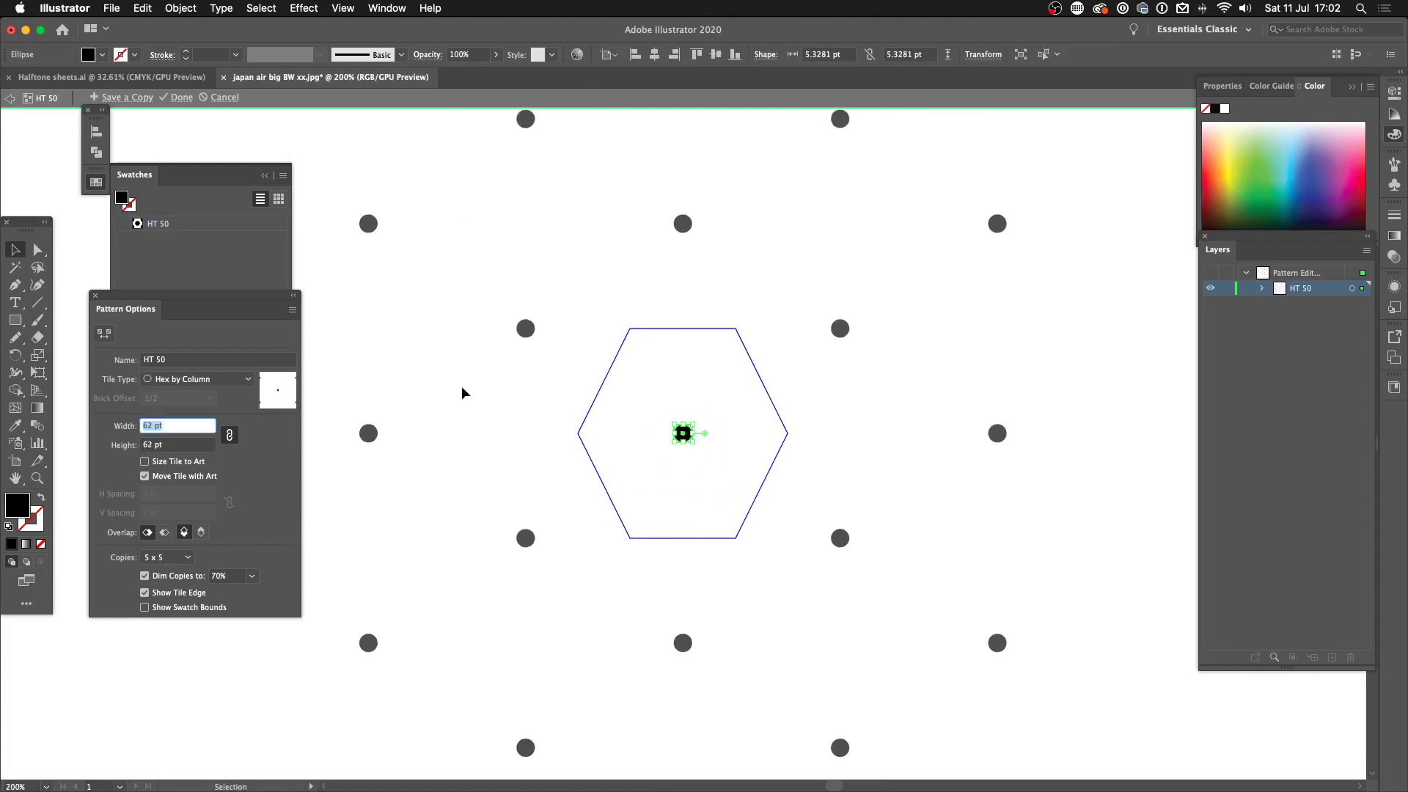
pyautogui.press('Down')
pyautogui.press('Down')
pyautogui.press('Down')
pyautogui.press('Down')
pyautogui.press('Down')
pyautogui.press('Down')
pyautogui.press('Down')
pyautogui.press('Down')
pyautogui.press('Down')
pyautogui.press('Down')
pyautogui.press('Down')
pyautogui.press('Down')
pyautogui.press('Down')
pyautogui.press('Down')
pyautogui.press('Down')
pyautogui.press('Down')
pyautogui.press('Down')
pyautogui.press('Down')
pyautogui.press('Down')
pyautogui.press('Down')
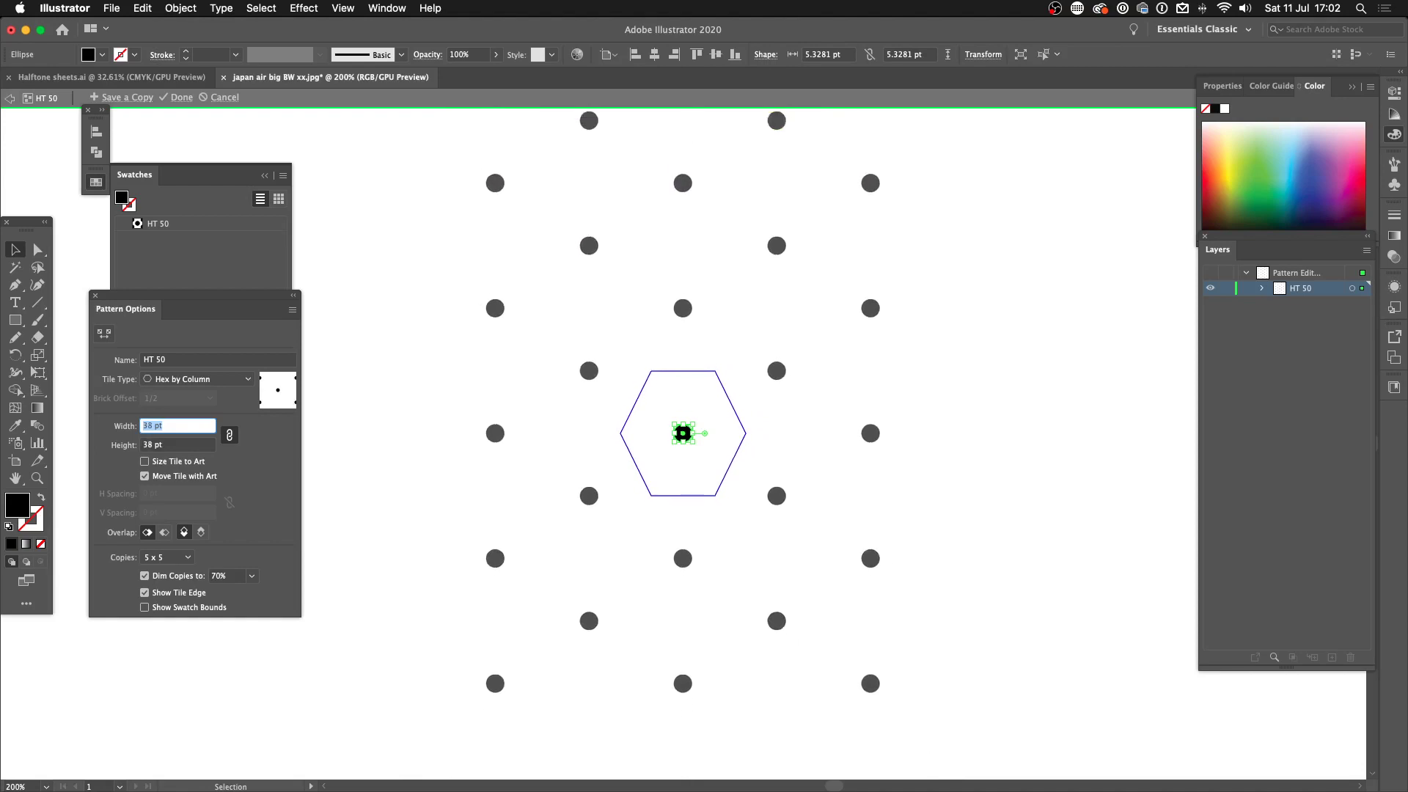
pyautogui.press('Down')
pyautogui.press('Down')
pyautogui.press('Down')
pyautogui.press('Down')
pyautogui.press('Down')
pyautogui.press('Down')
pyautogui.press('Down')
pyautogui.press('Down')
pyautogui.press('Down')
pyautogui.press('Down')
pyautogui.press('Down')
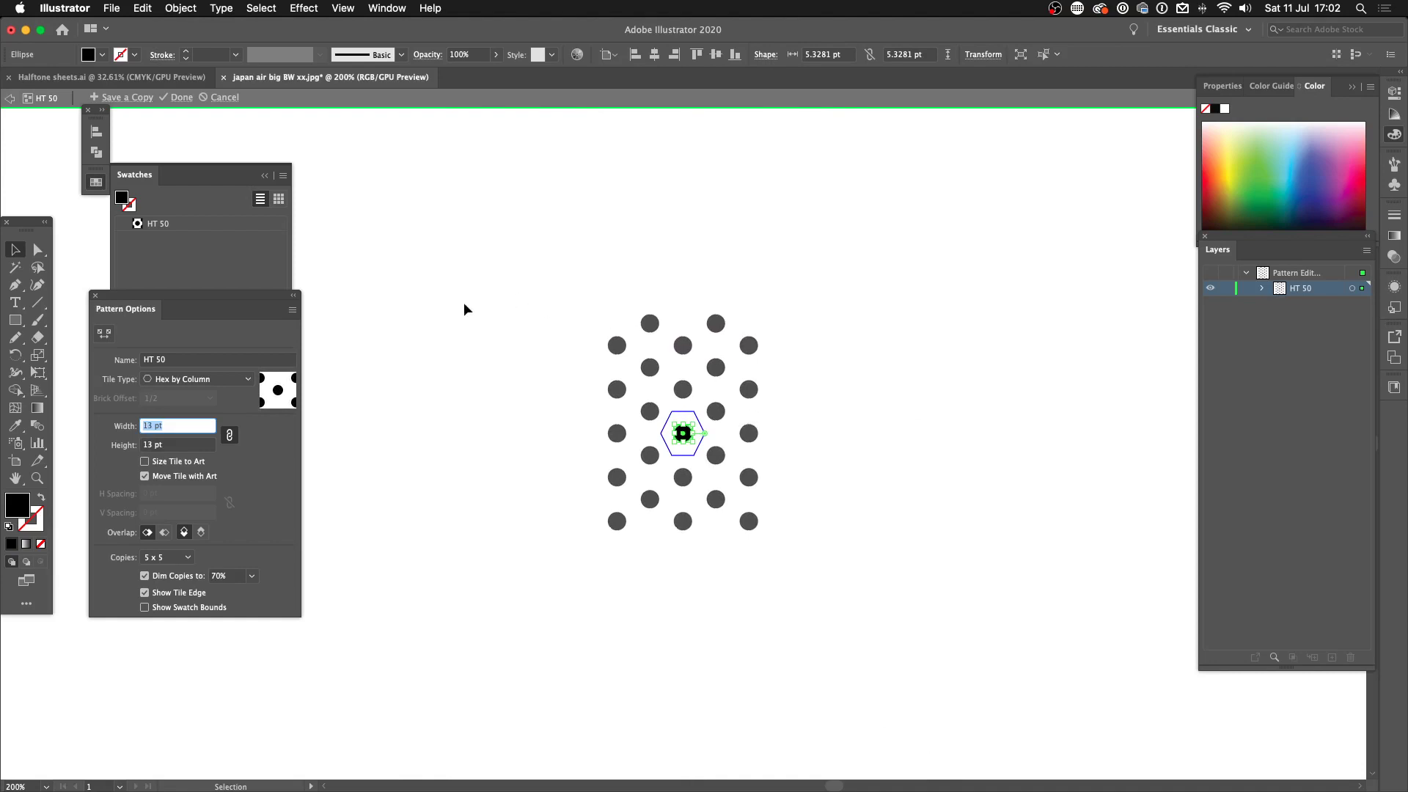
pyautogui.click(178, 97)
# - Examine the density of the halftone dots over the skateboarder artwork
pyautogui.press('super+minus')
pyautogui.press('super+minus')
pyautogui.press('super+minus')
pyautogui.press('super+minus')
pyautogui.press('super+minus')
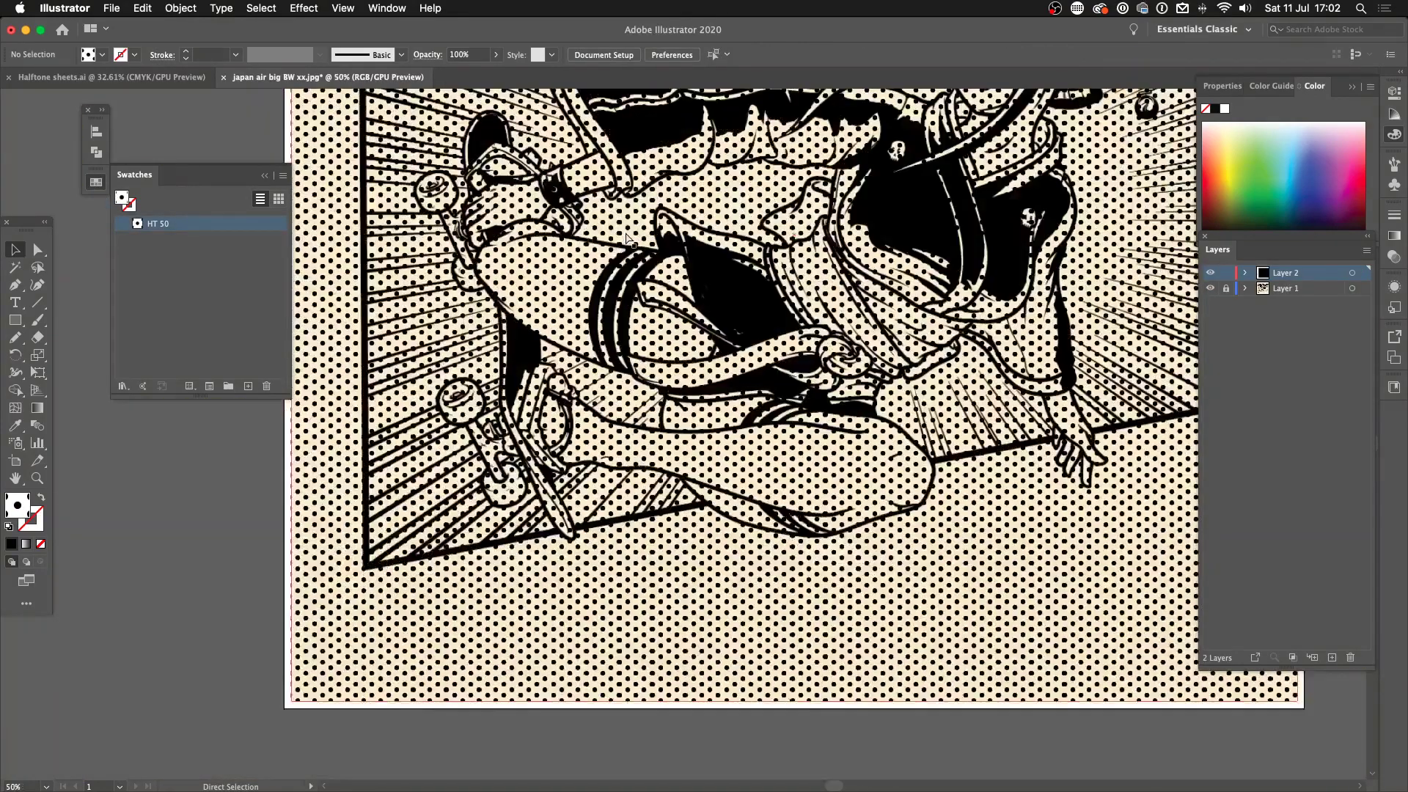
pyautogui.press('super+equal')
pyautogui.scroll(3, 778, 374)
pyautogui.hscroll(-2, 777, 374)
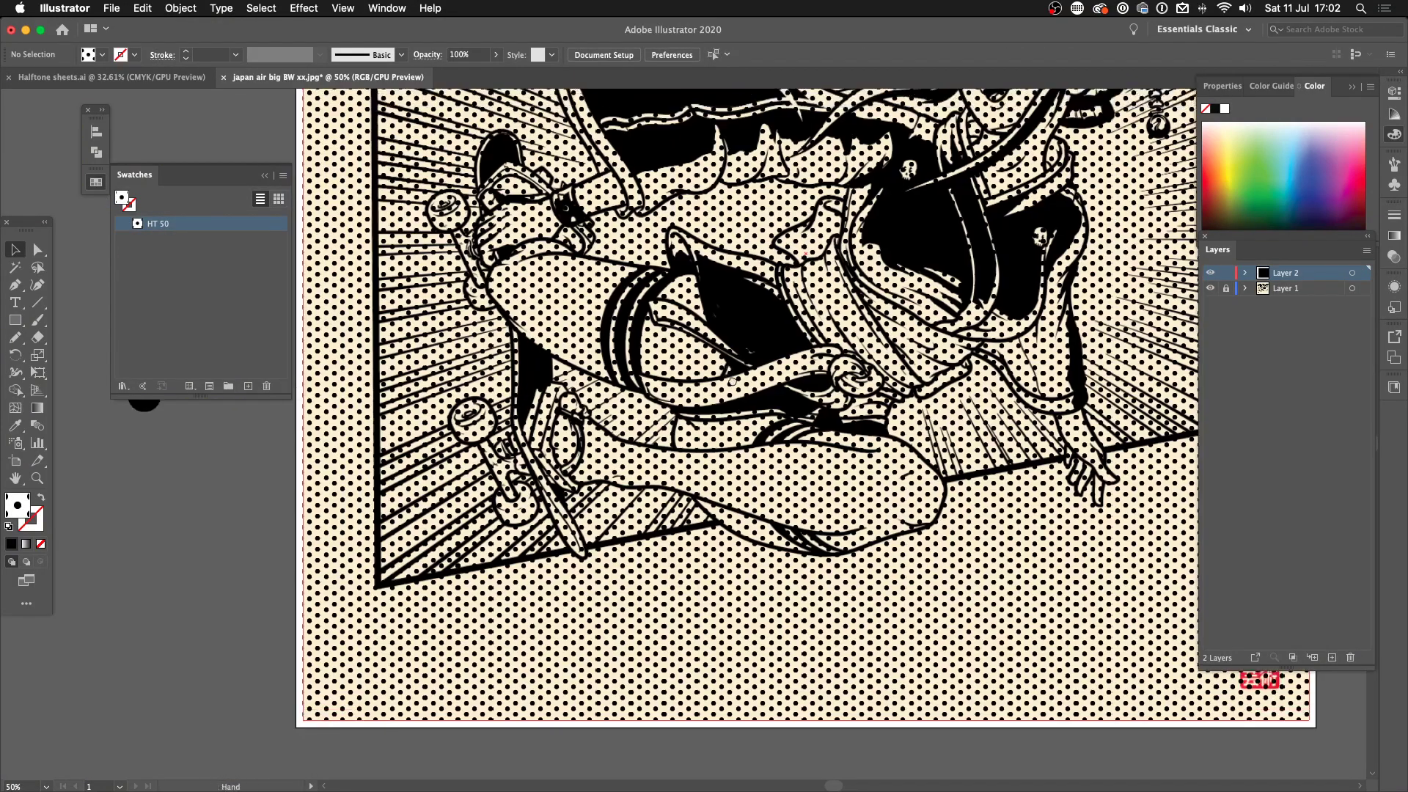
pyautogui.click(722, 366)
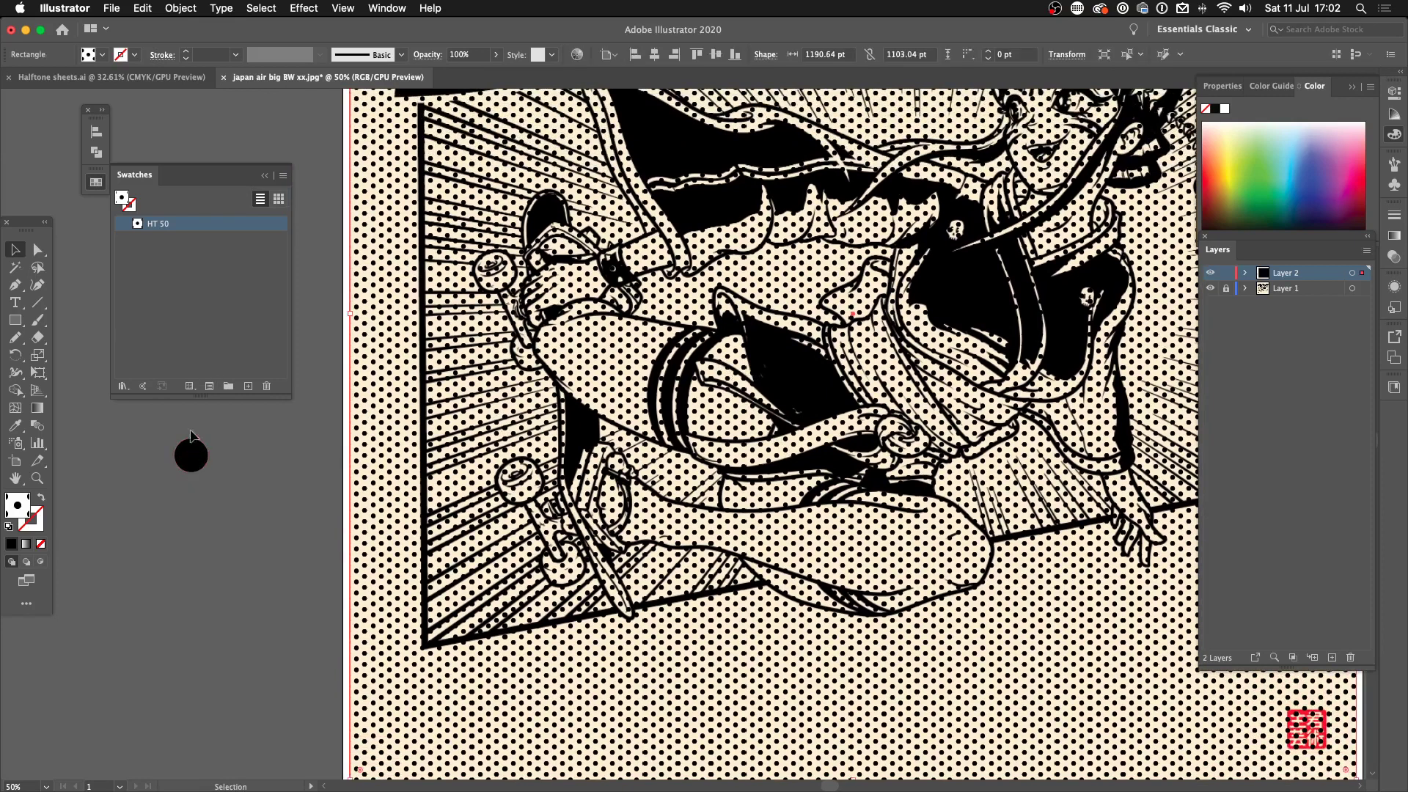
# - Reopen the HT 50 pattern and shrink its black dot proportionally about its centre to about 3.2 pt wide
pyautogui.doubleClick(183, 223)
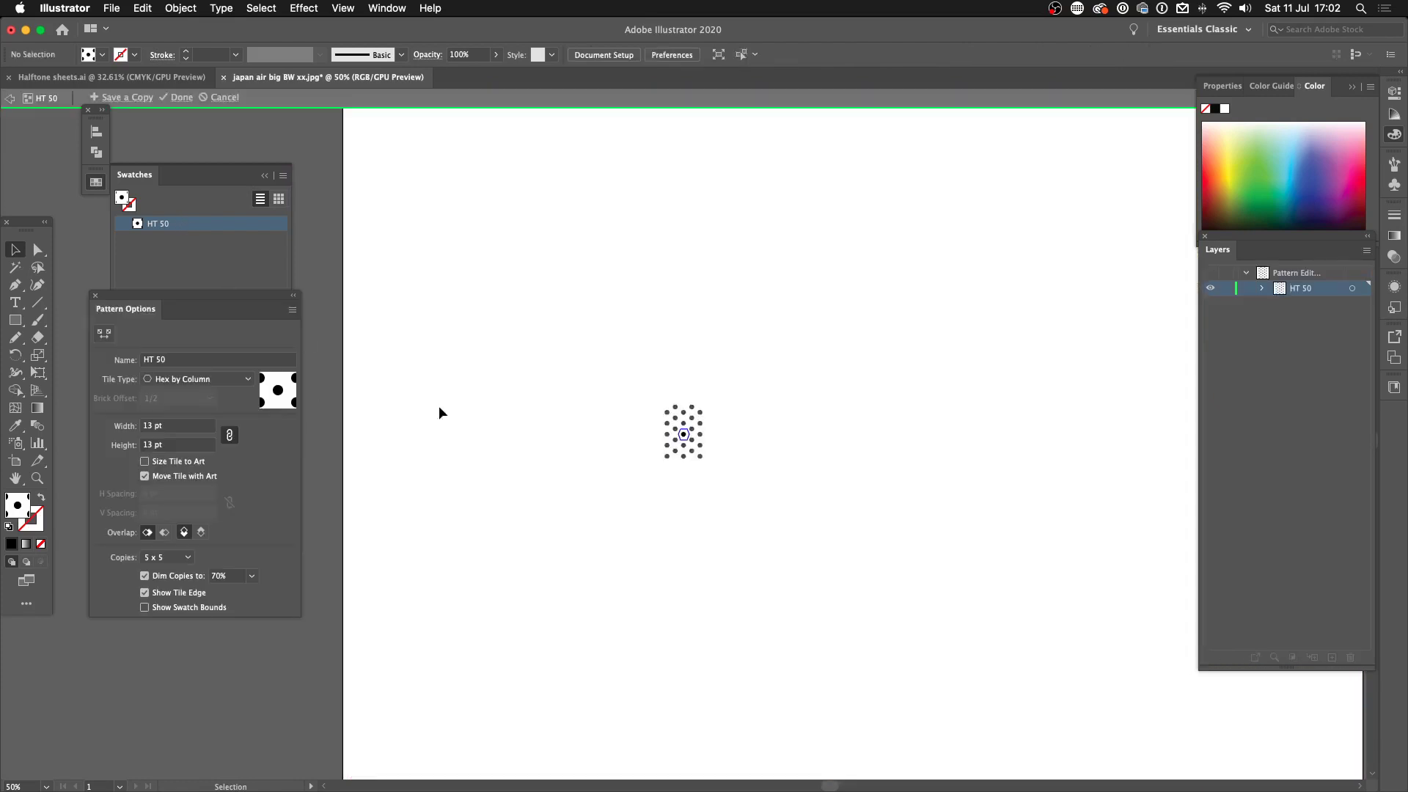
pyautogui.press('super+0')
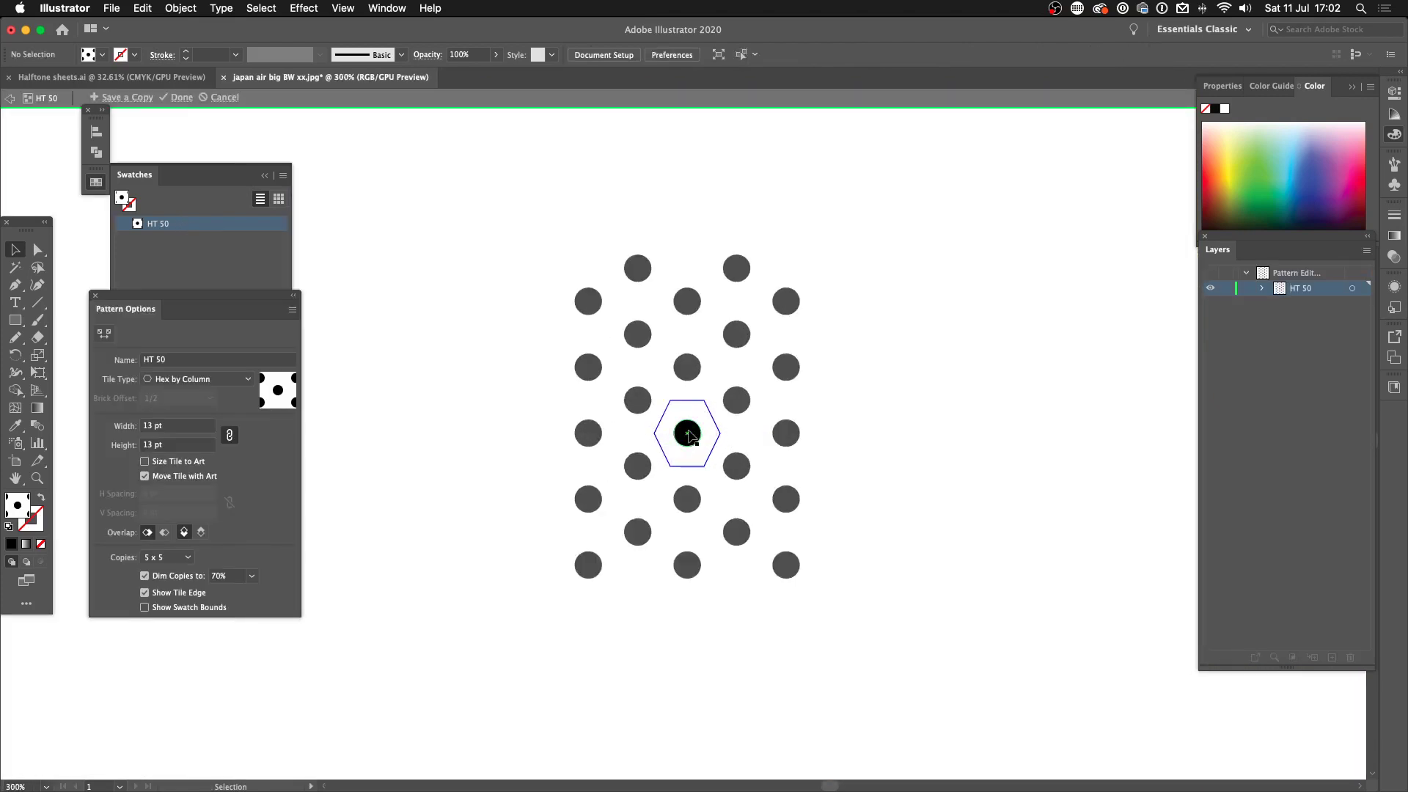
pyautogui.click(688, 434)
pyautogui.press('super+equal')
pyautogui.press('super+equal')
pyautogui.press('super+equal')
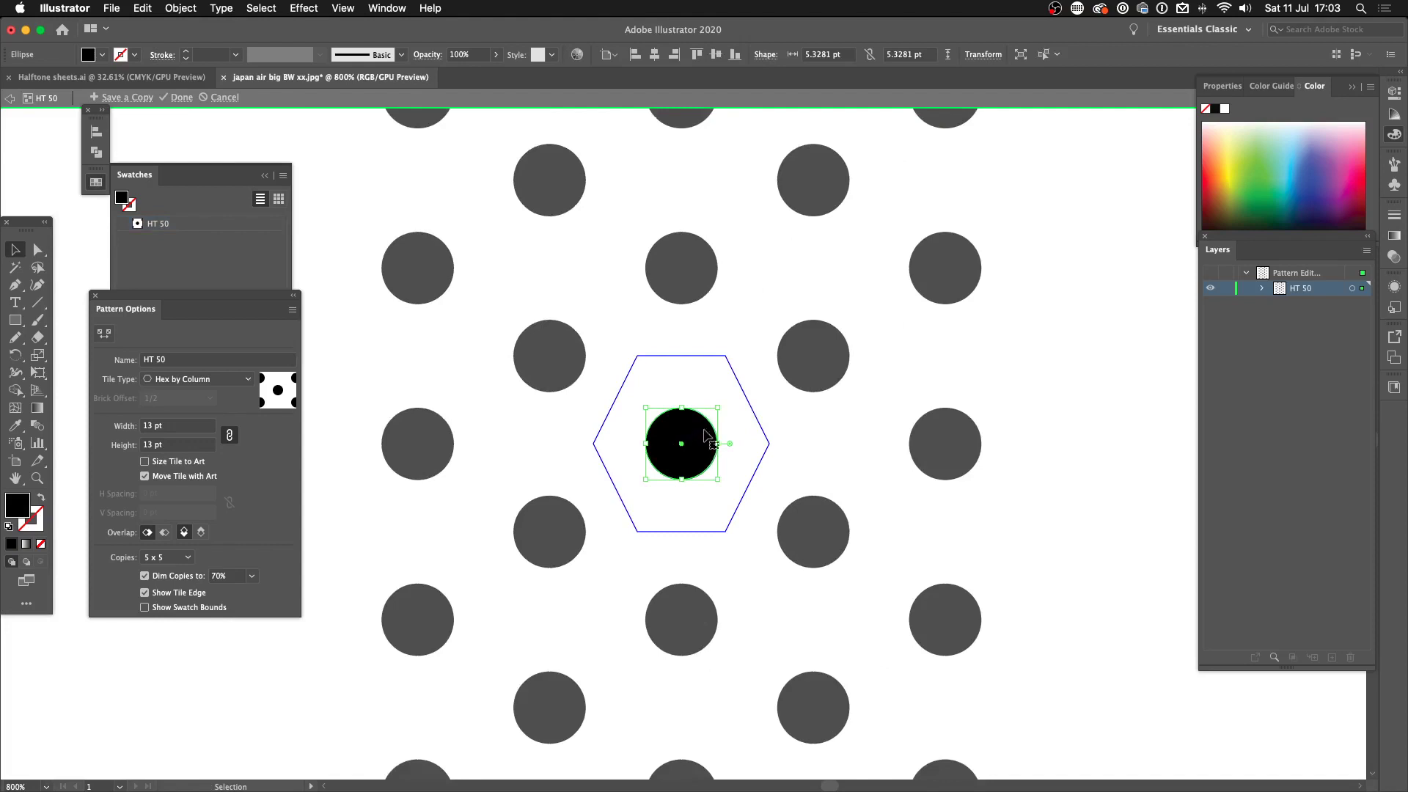
pyautogui.moveTo(716, 407); pyautogui.dragTo(703, 423)
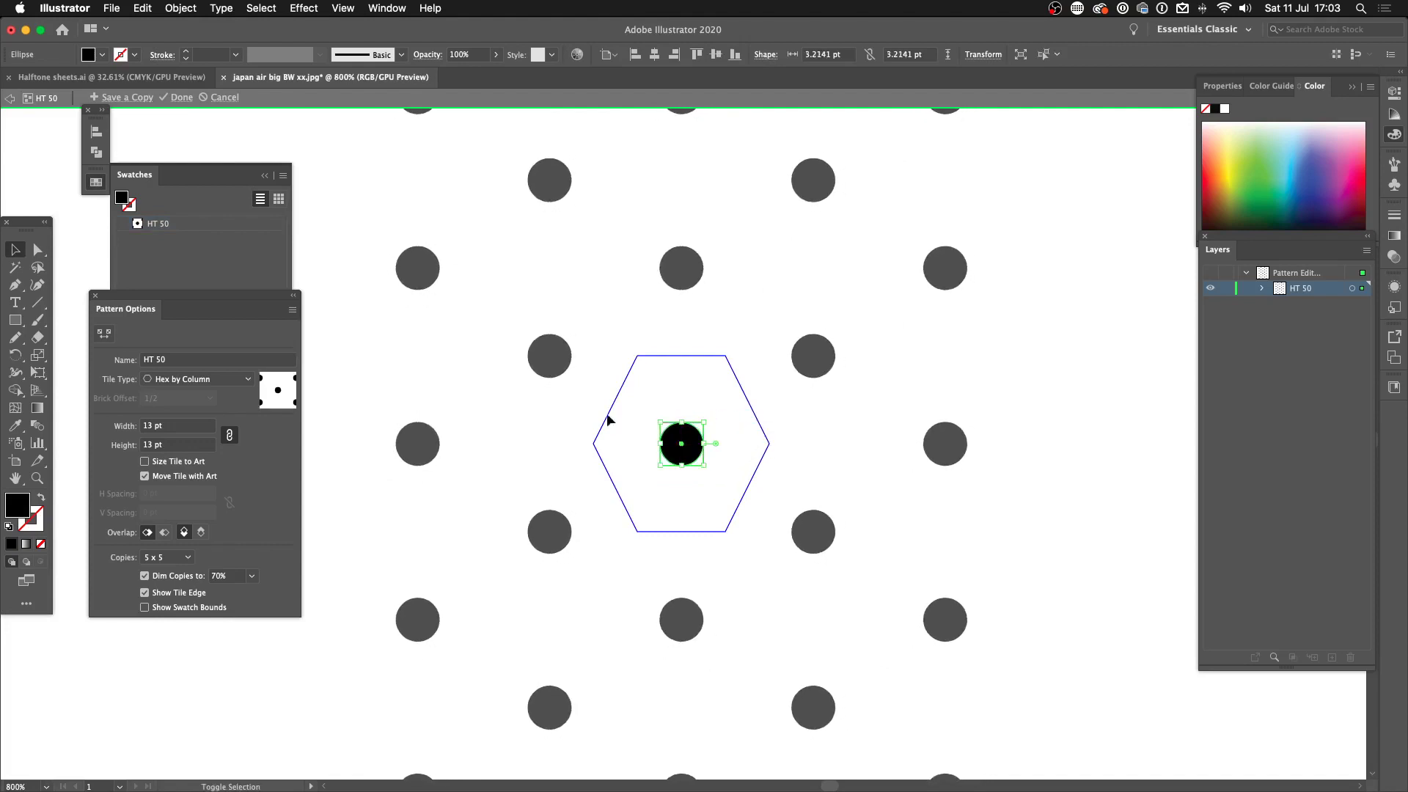
# - Set the pattern's tile width and height to 8 pt and finish editing it
pyautogui.click(187, 448)
pyautogui.write('8')
pyautogui.press('Return')
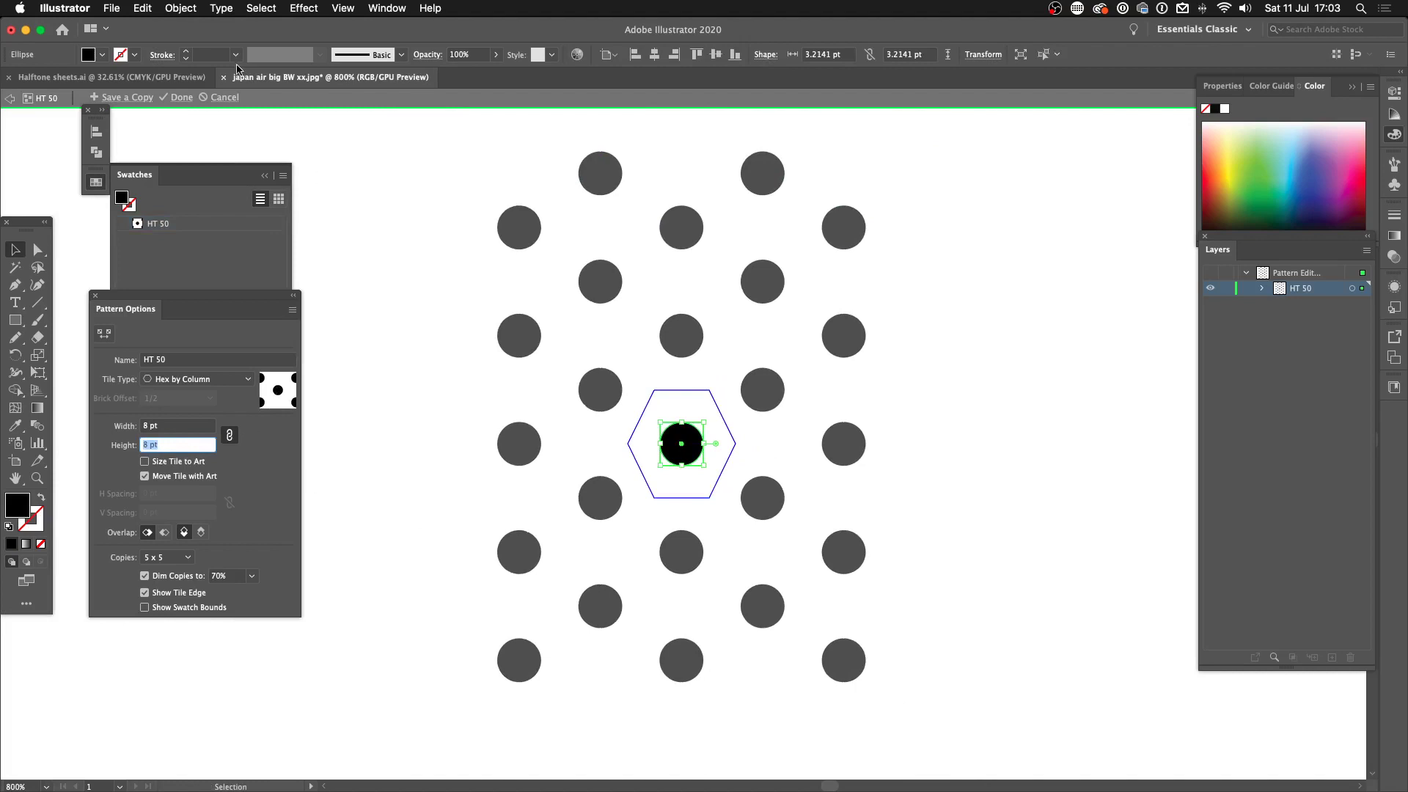
pyautogui.click(181, 97)
# - Compare how the finer halftone reads across the whole artwork and close up around the striped sock
pyautogui.press('super+minus')
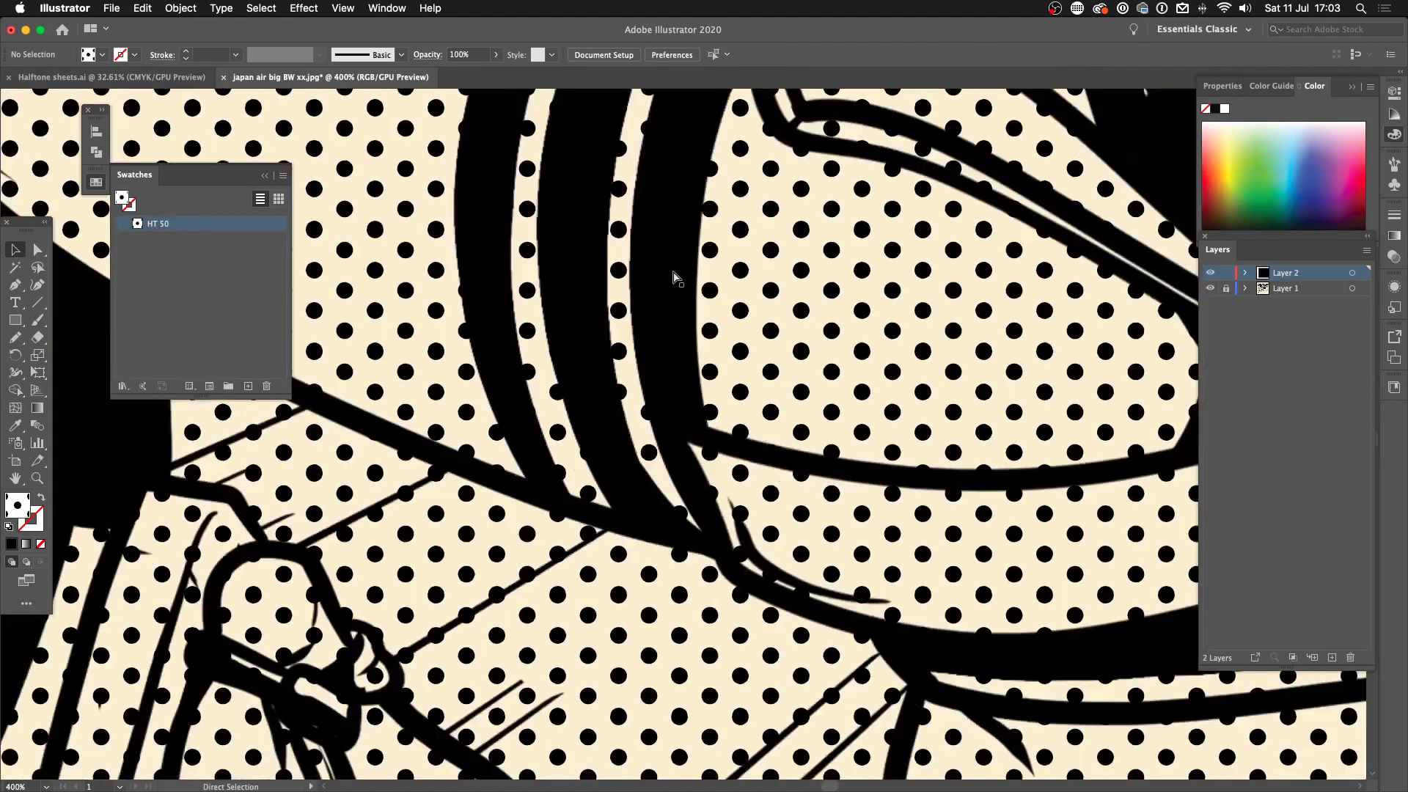
pyautogui.press('super+minus')
pyautogui.press('super+minus')
pyautogui.press('super+minus')
pyautogui.press('super+minus')
pyautogui.press('super+minus')
pyautogui.press('super+minus')
pyautogui.press('super+minus')
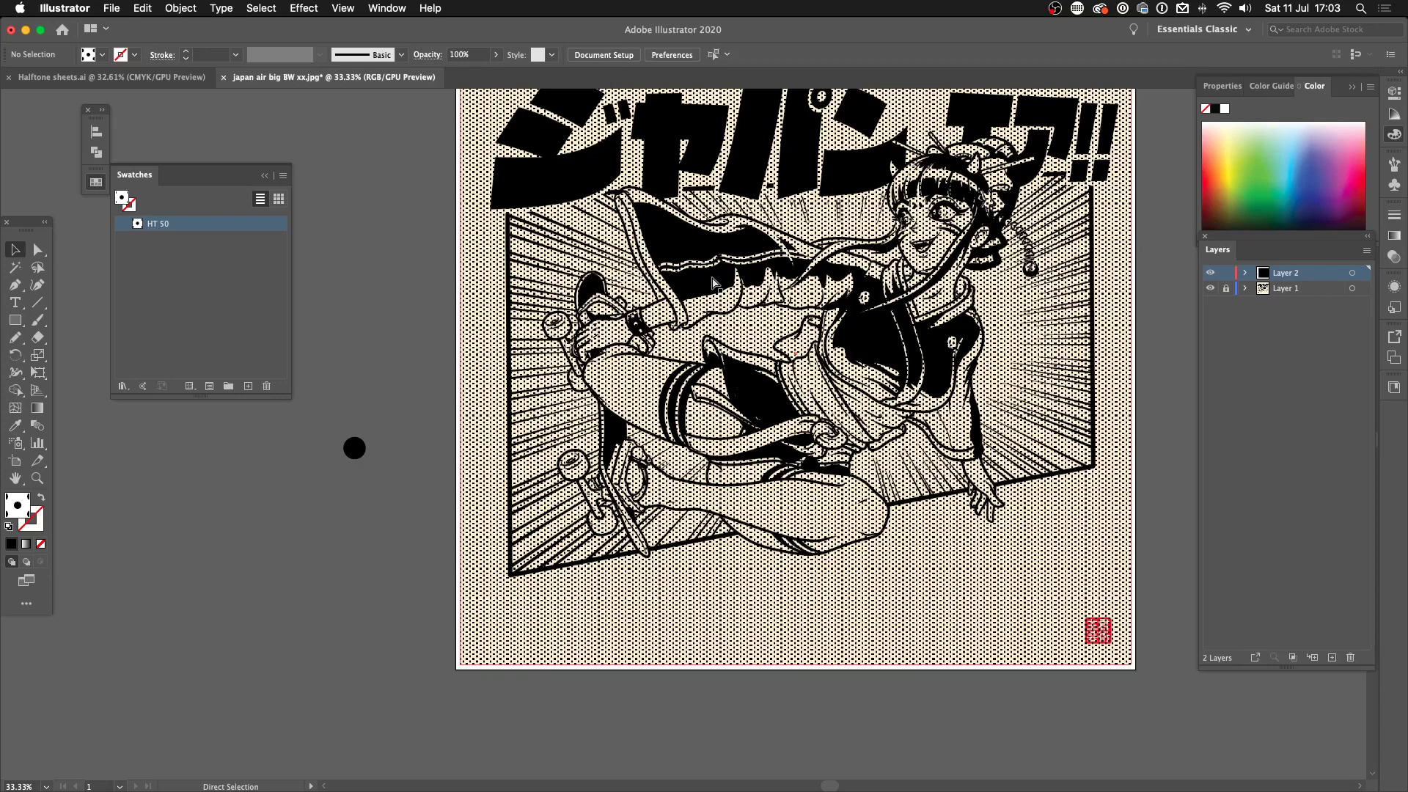
pyautogui.press('super+plus')
pyautogui.press('super+plus')
pyautogui.press('super+plus')
pyautogui.press('super+plus')
pyautogui.press('super+plus')
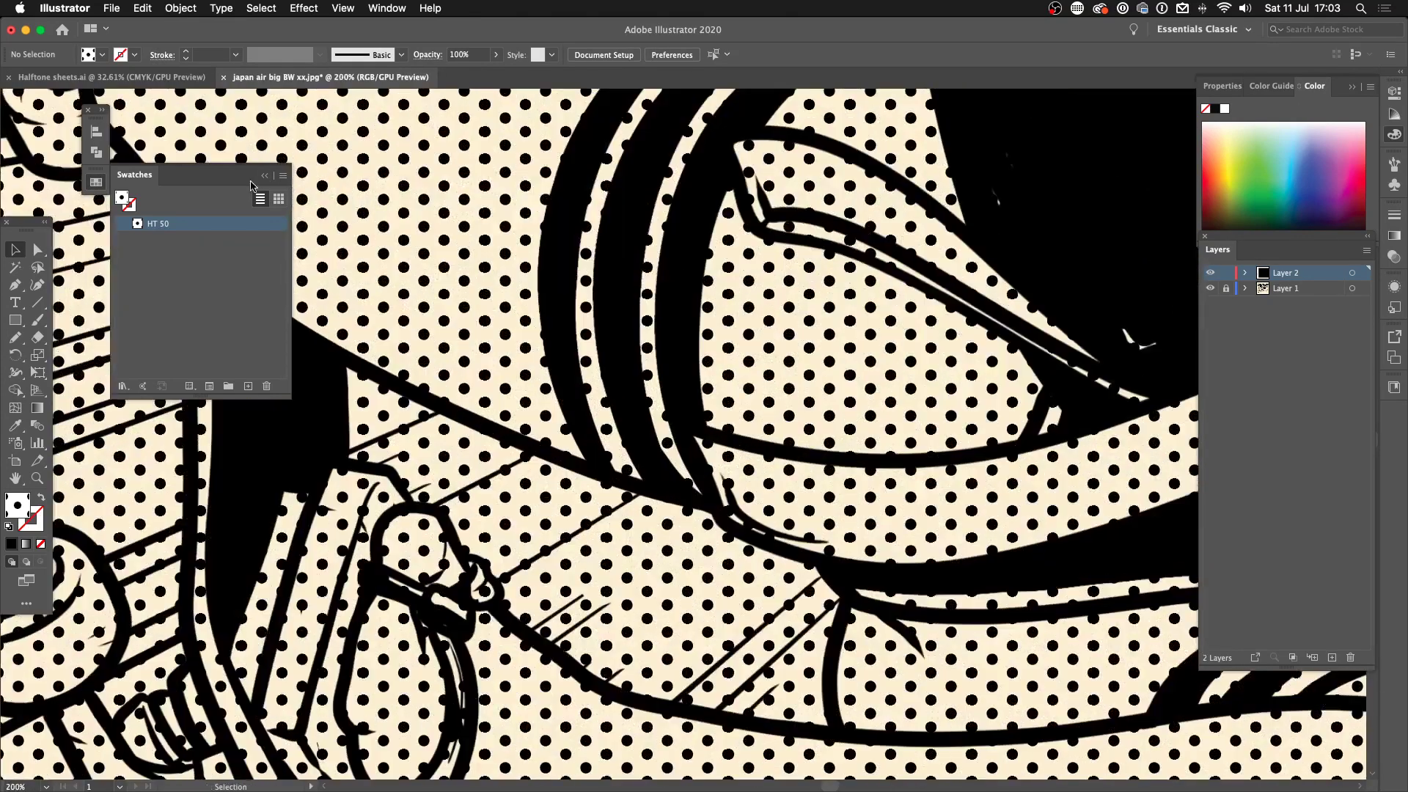
# - Reopen the HT 50 pattern, set its tile width and height to 7 pt, and finish editing it
pyautogui.doubleClick(208, 221)
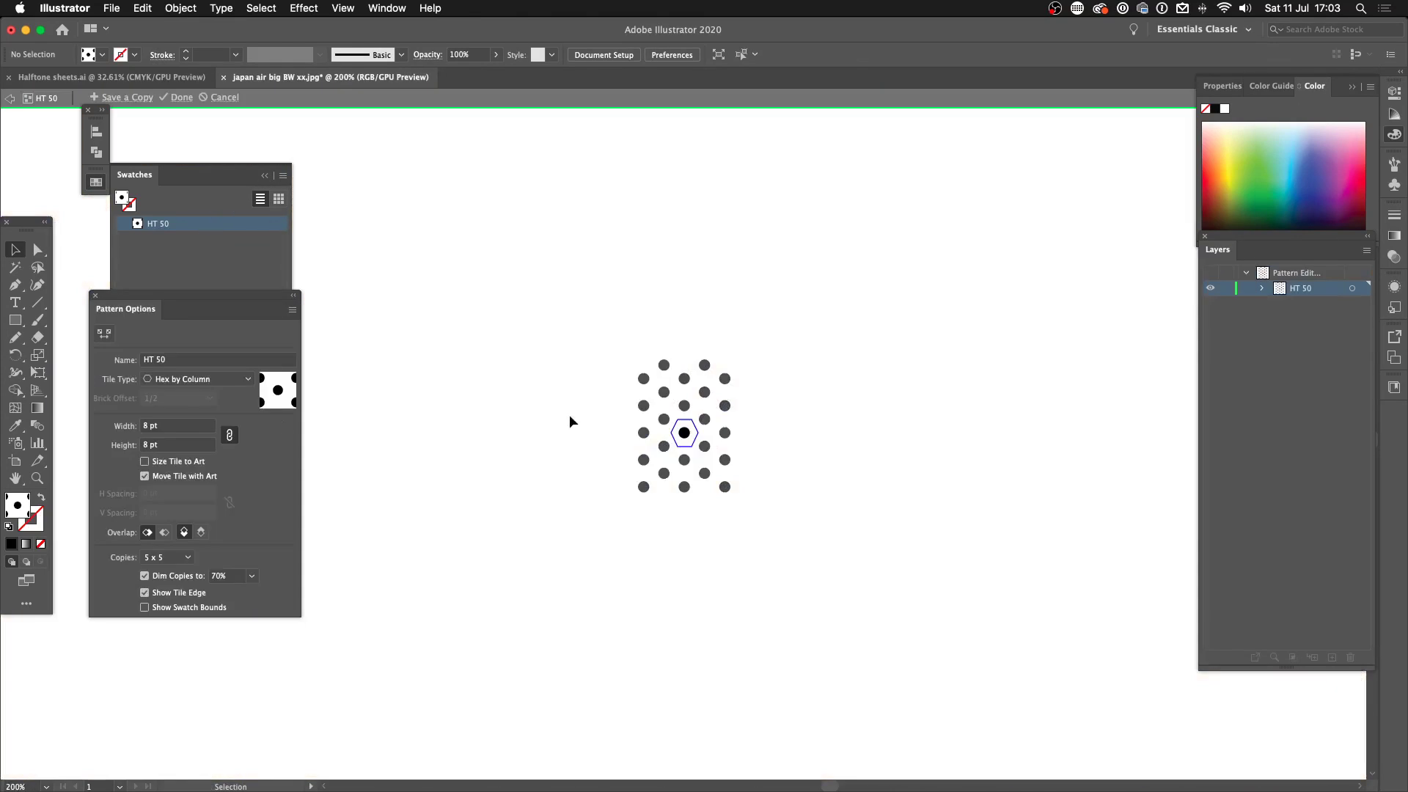
pyautogui.click(155, 443)
pyautogui.press('Down')
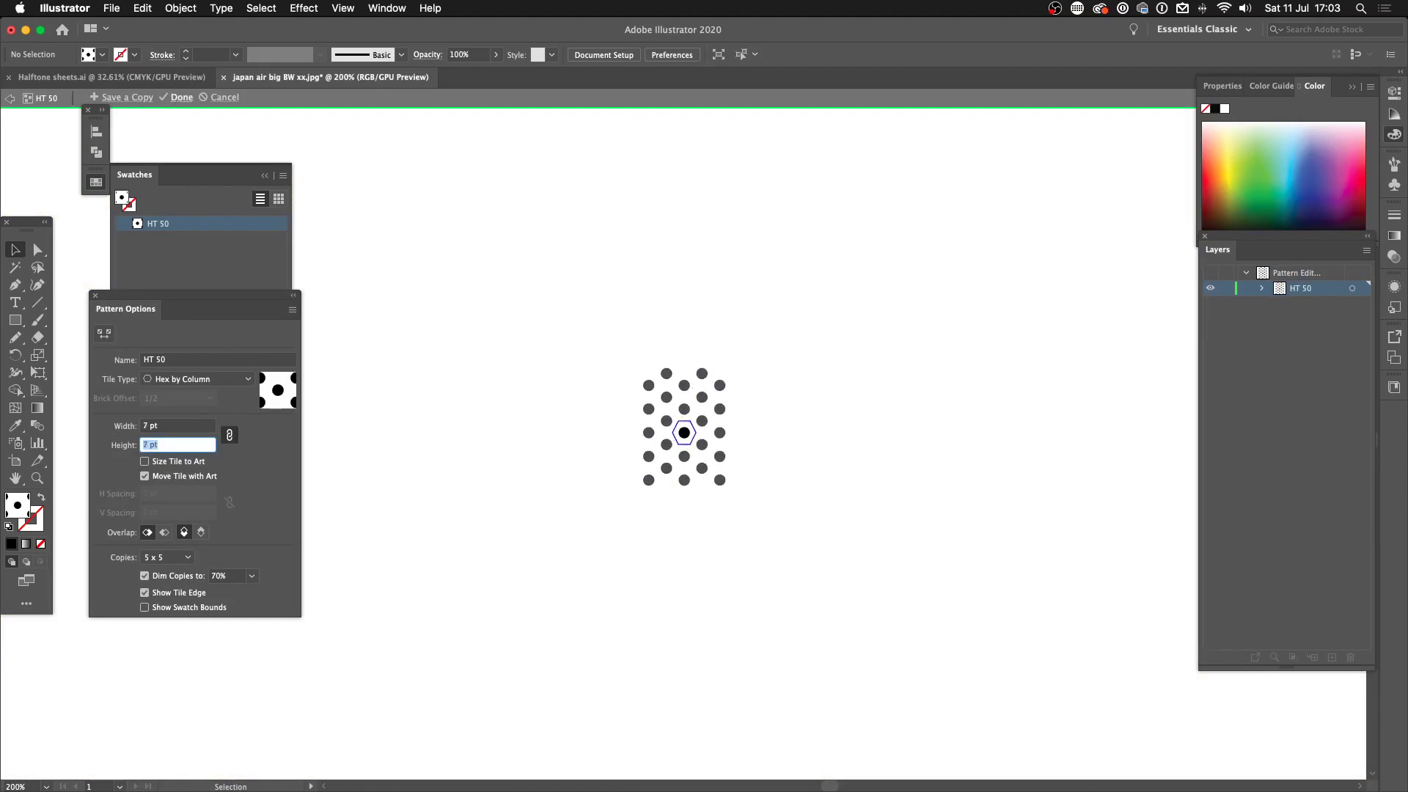
pyautogui.click(182, 97)
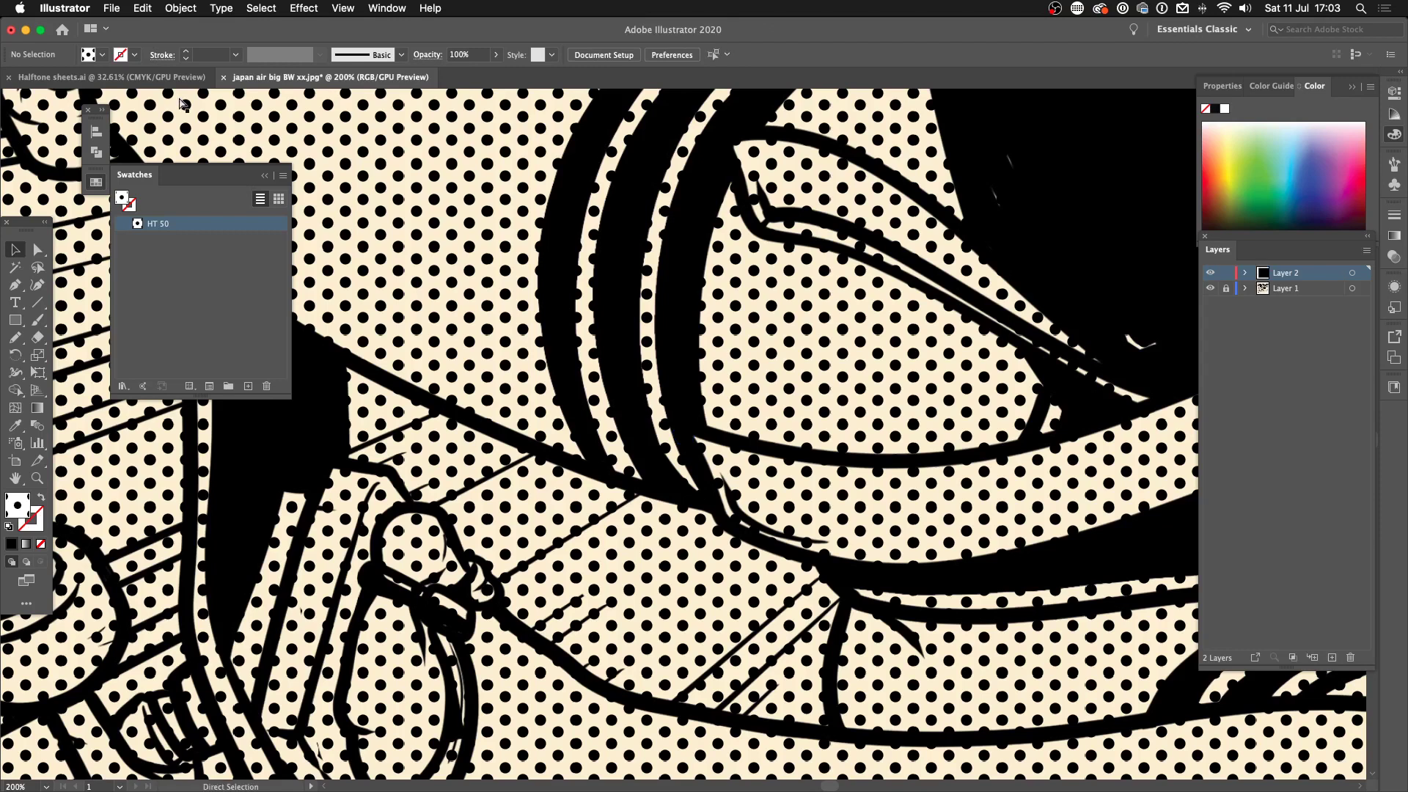
pyautogui.press('super+0')
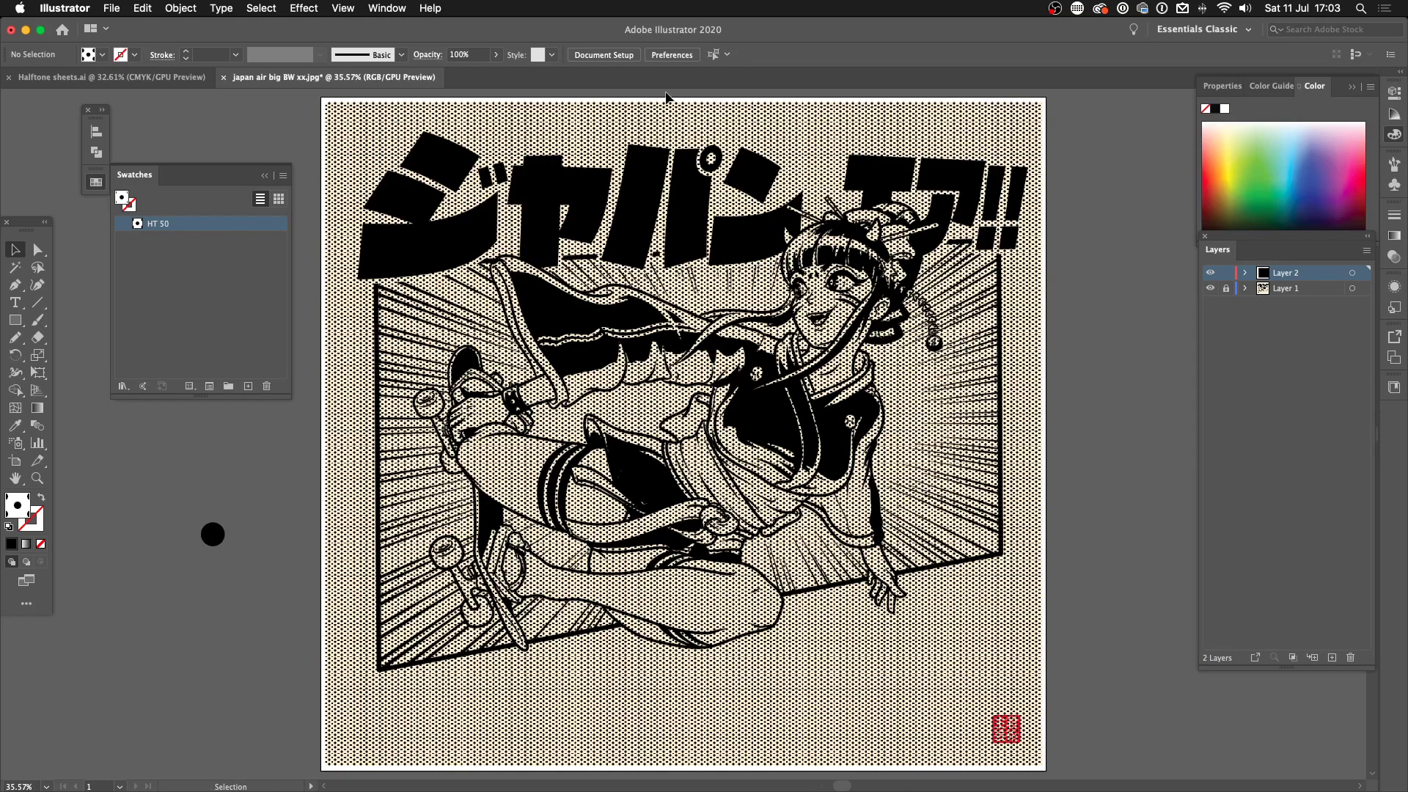
# - Try erasing the pattern-filled rectangle with the Eraser inside the small loose cloth fold at the figure's waist
pyautogui.click(687, 219)
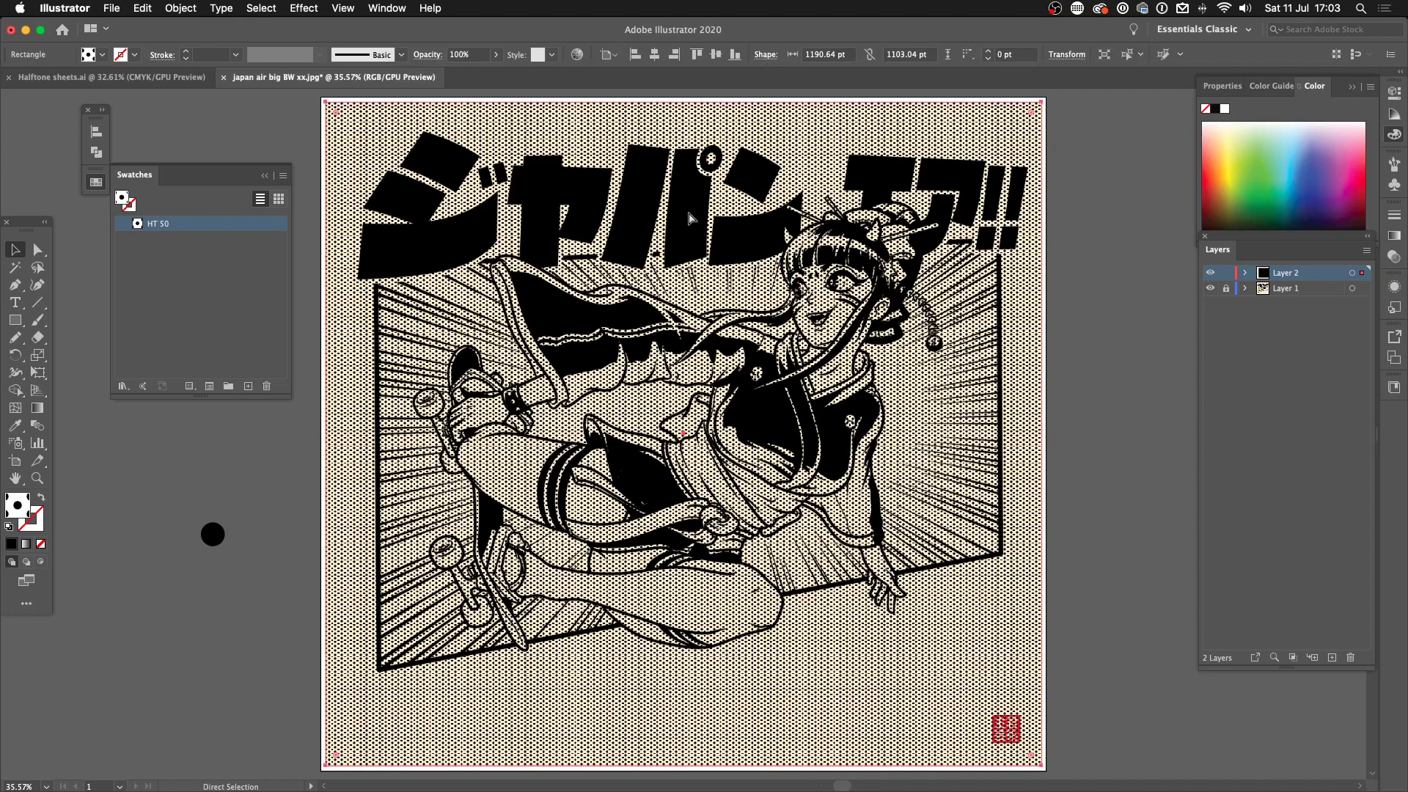
pyautogui.press('super+equal')
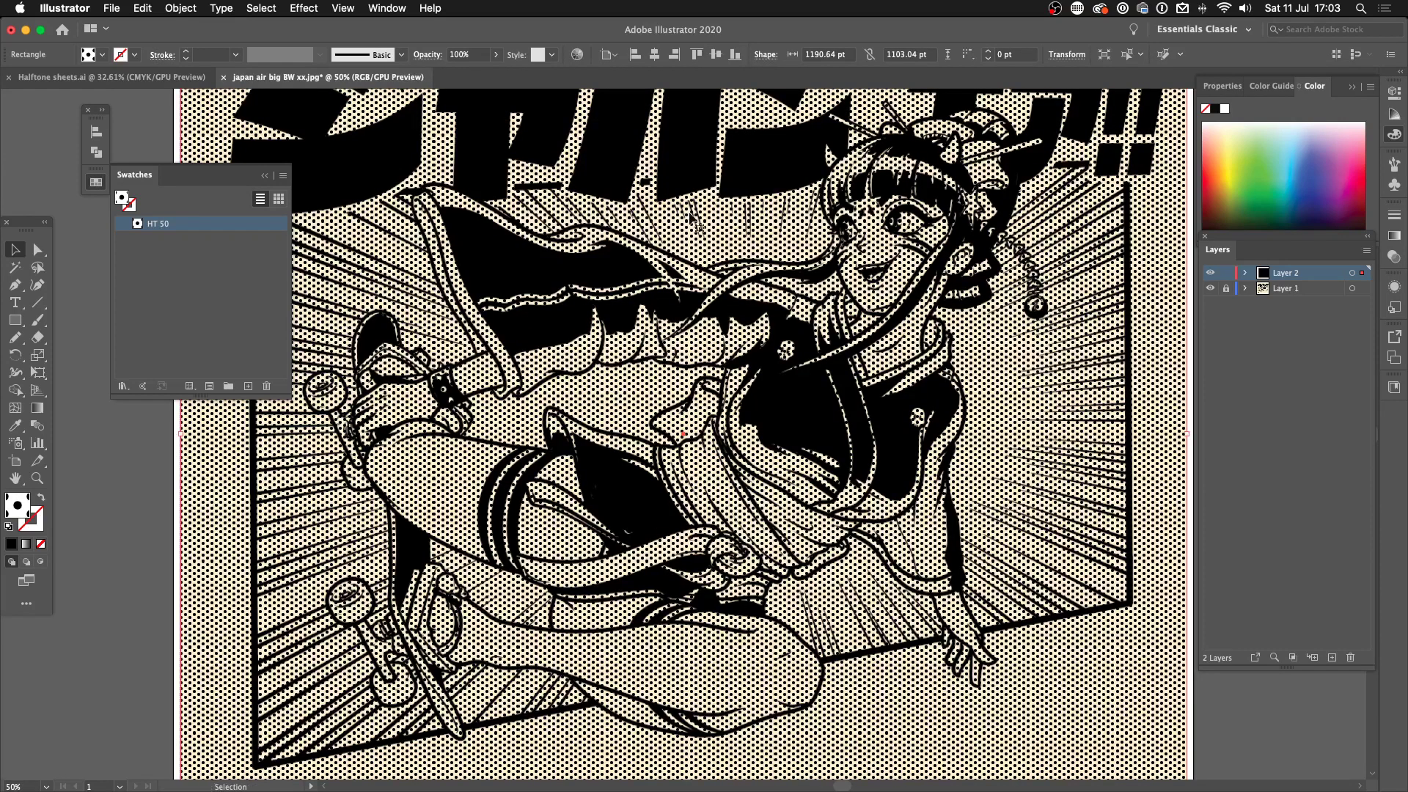
pyautogui.press('super+equal')
pyautogui.press('super+equal')
pyautogui.press('super+equal')
pyautogui.press('super+equal')
pyautogui.hotkey('shift', 'e')
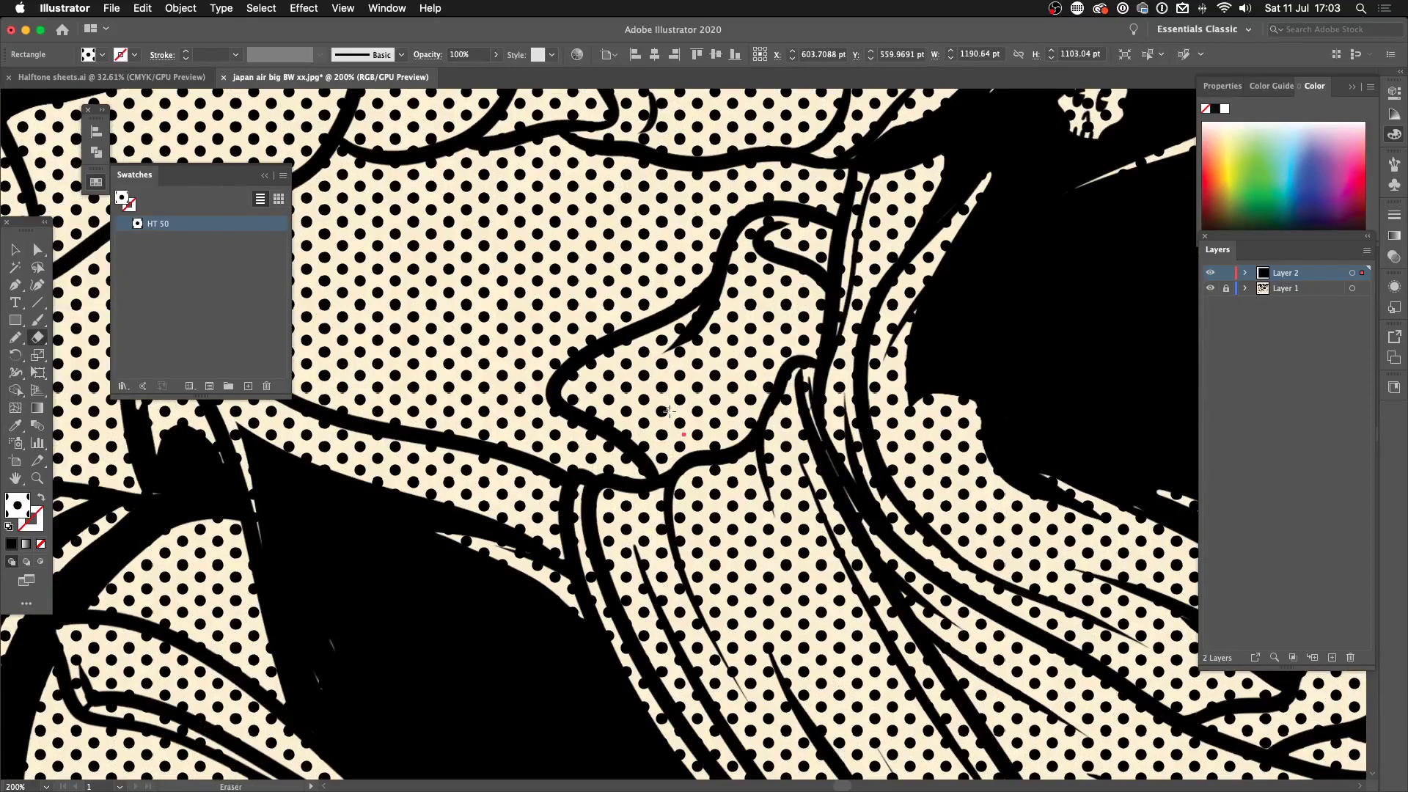
pyautogui.moveTo(626, 411)
pyautogui.mouseDown()
pyautogui.moveTo(699, 330)
pyautogui.moveTo(591, 418)
pyautogui.moveTo(694, 325)
pyautogui.moveTo(574, 386)
pyautogui.moveTo(712, 319)
pyautogui.moveTo(792, 222)
pyautogui.moveTo(837, 232)
pyautogui.moveTo(744, 280)
pyautogui.moveTo(617, 434)
pyautogui.mouseUp()
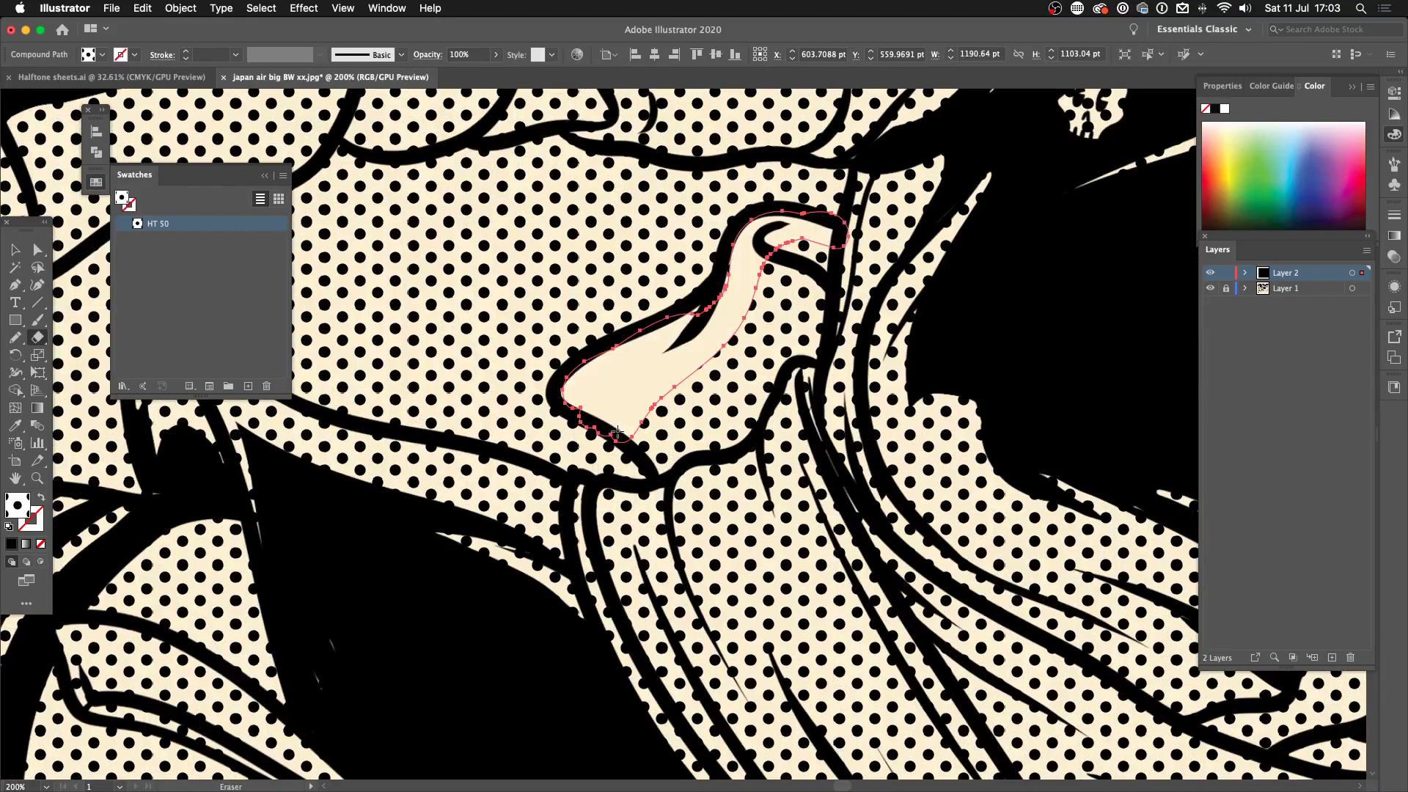
pyautogui.press('super+minus')
pyautogui.press('super+minus')
pyautogui.press('super+minus')
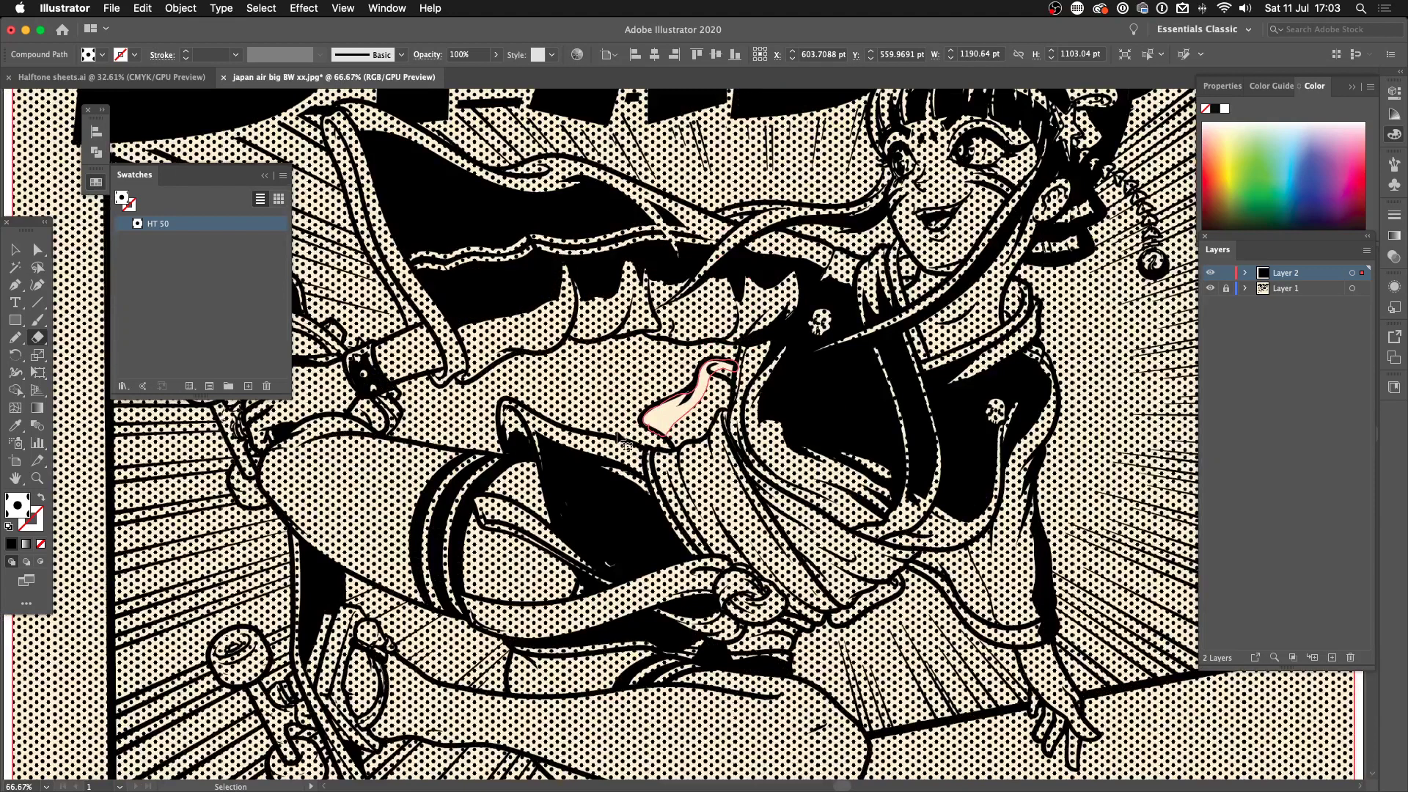
pyautogui.press('super+minus')
pyautogui.keyDown('super'); pyautogui.click(618, 435); pyautogui.keyUp('super')
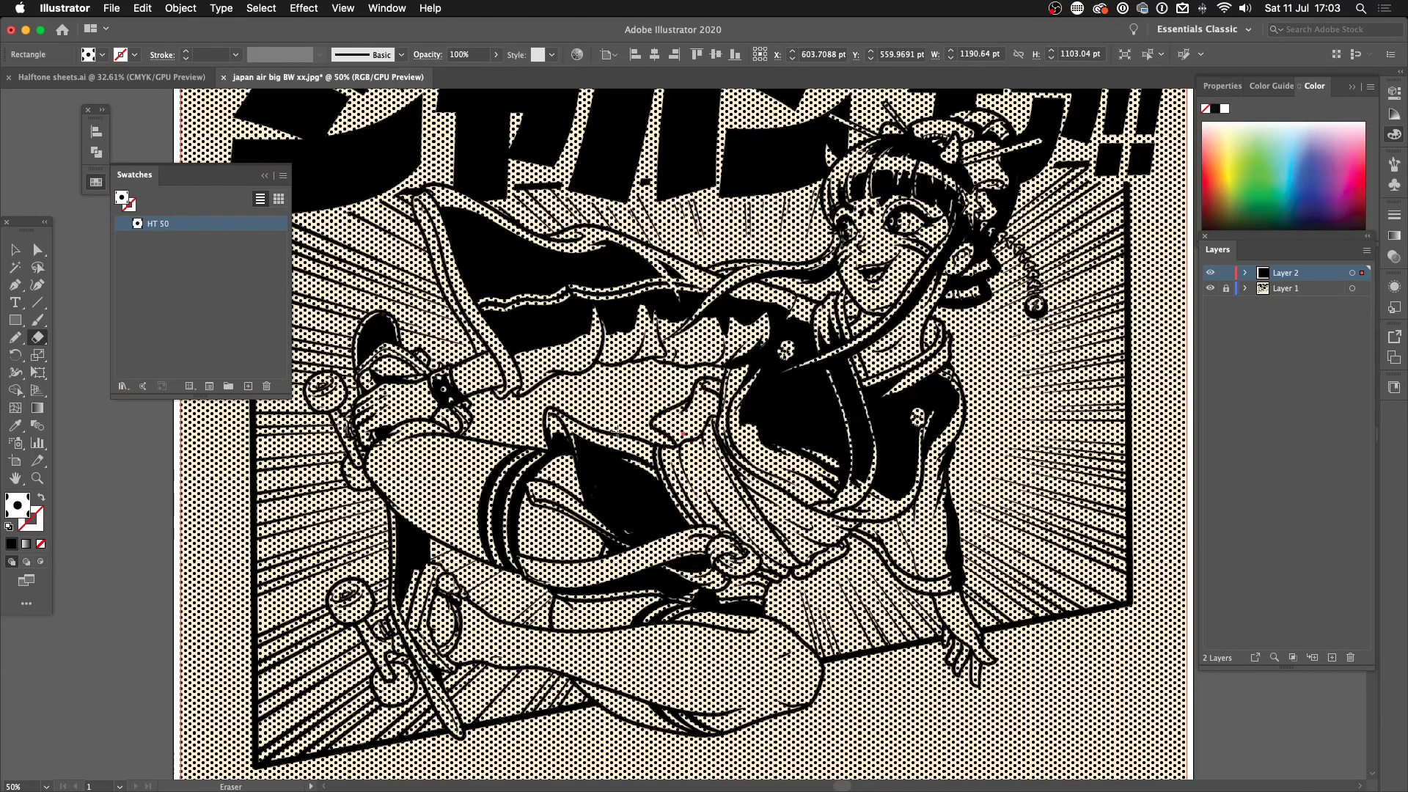
# - Try erasing the halftone over the figure's black kimono front, and delete the whole pattern-filled rectangle from the artwork
pyautogui.press('super+equal')
pyautogui.press('super+equal')
pyautogui.press('super+equal')
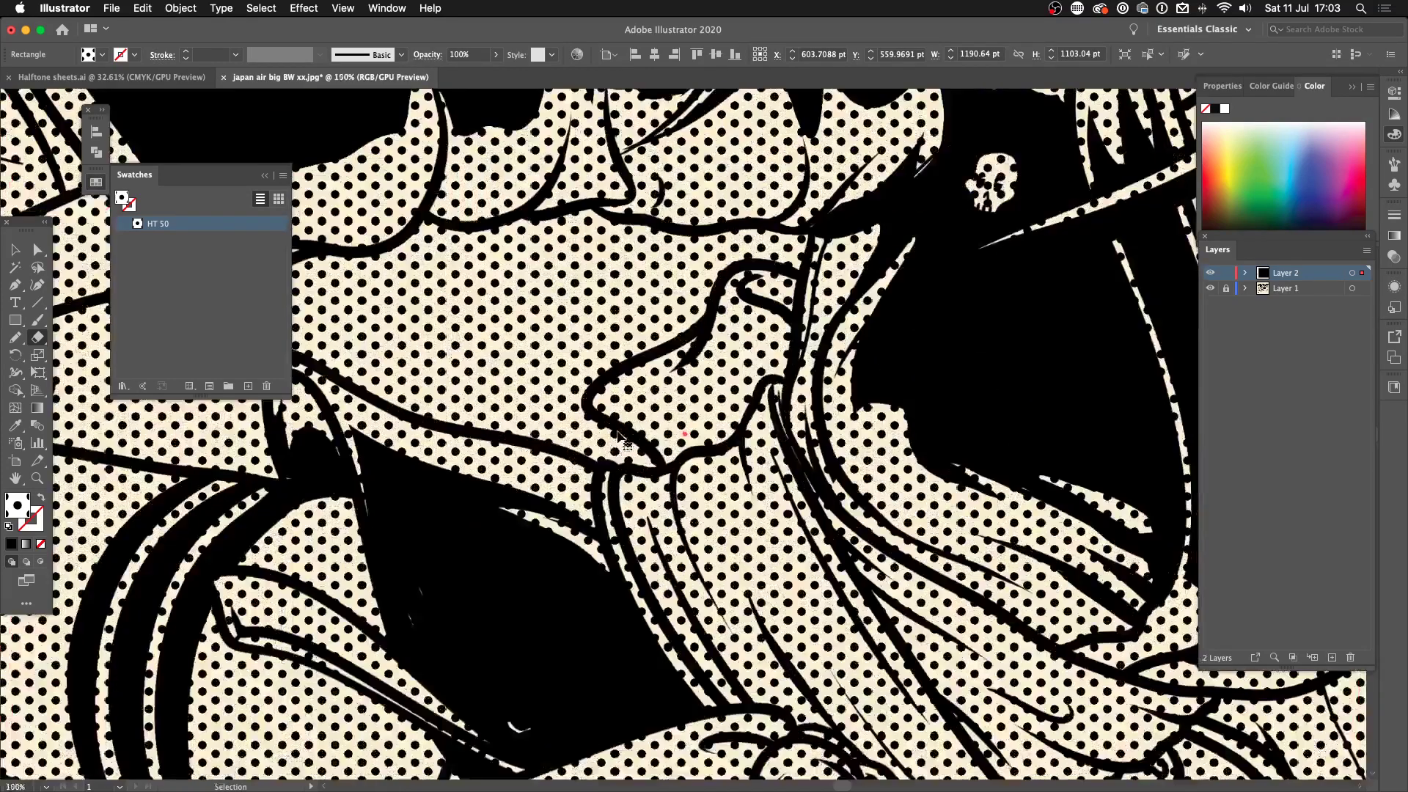
pyautogui.press('super+equal')
pyautogui.moveTo(1000, 414)
pyautogui.mouseDown()
pyautogui.moveTo(1107, 234)
pyautogui.moveTo(1067, 635)
pyautogui.mouseUp()
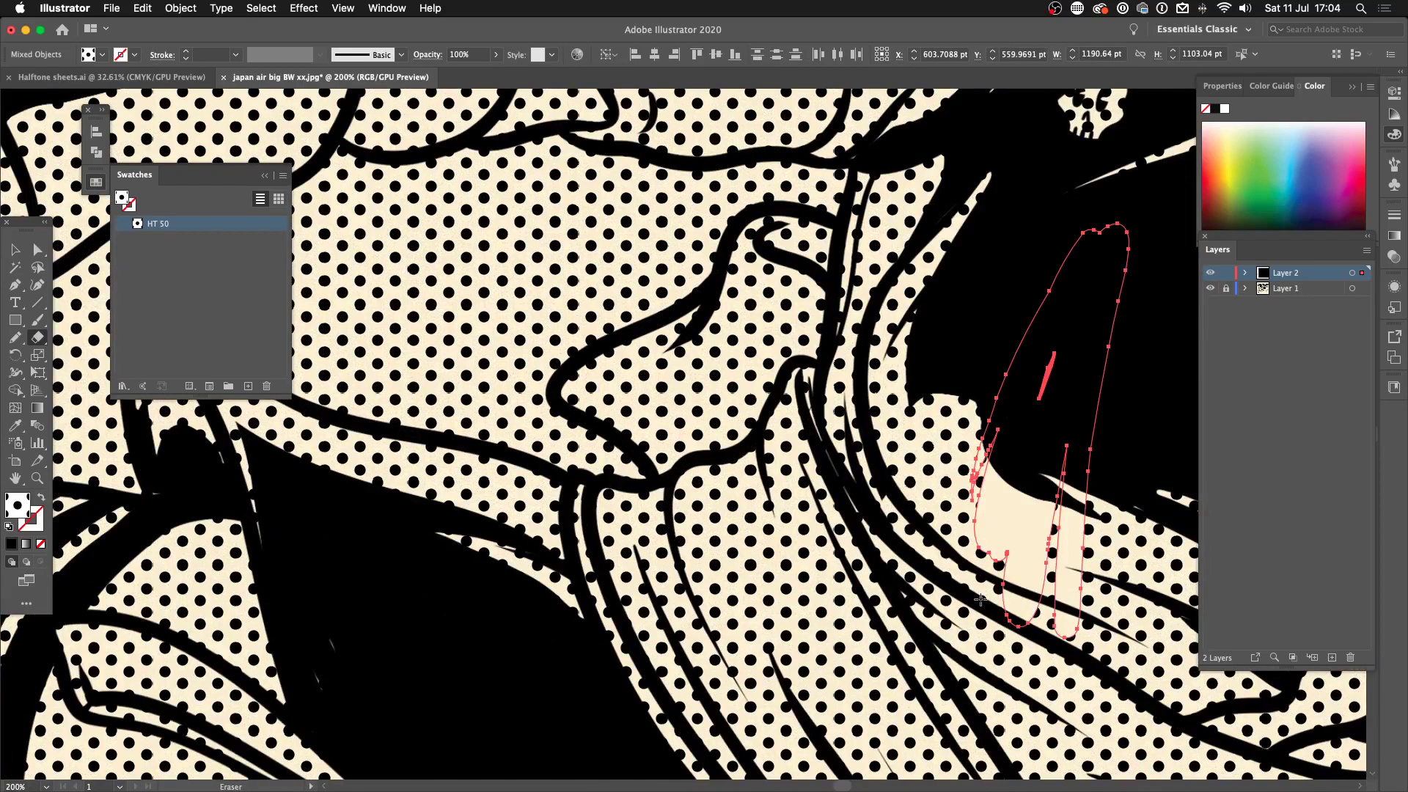
pyautogui.press('super+shift+a')
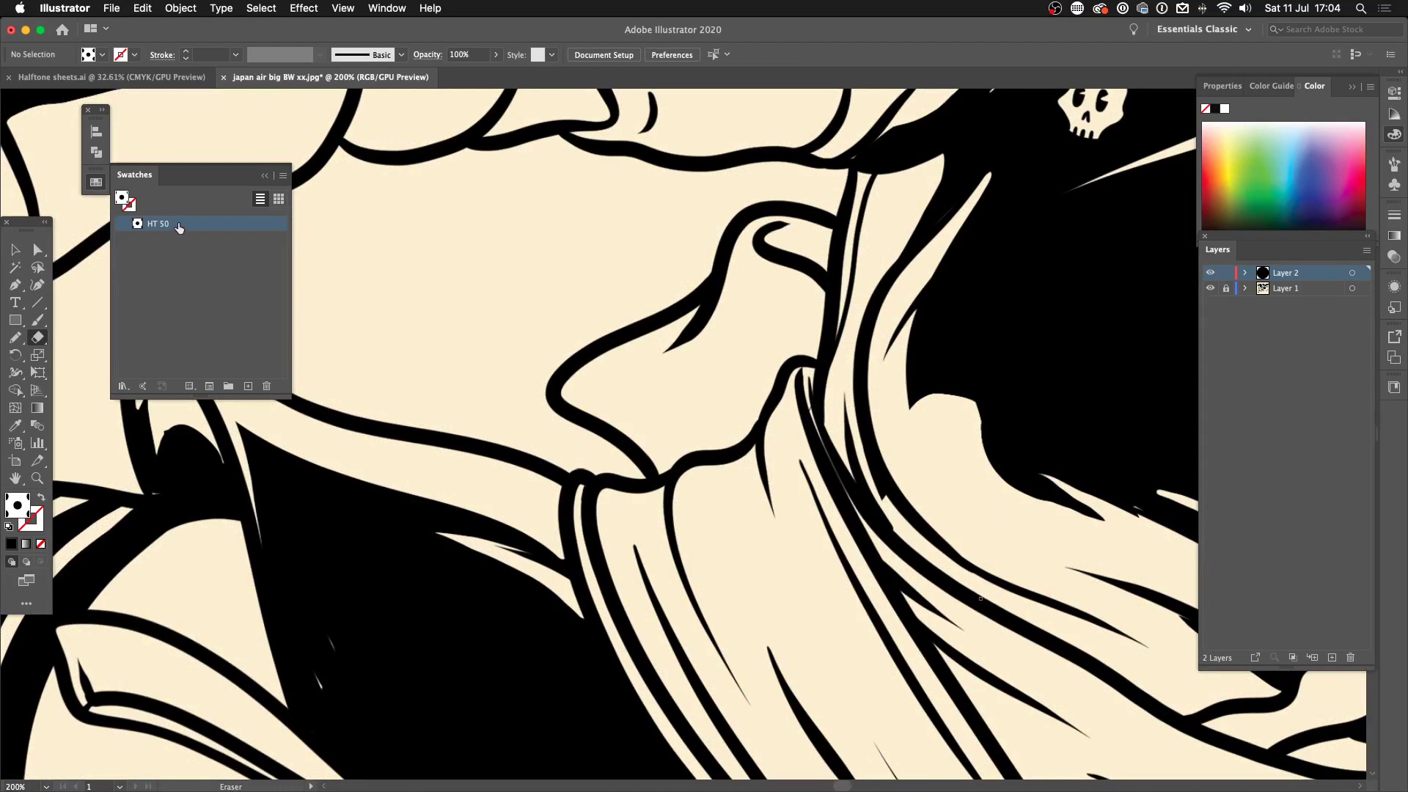
# - Draw a freehand Pencil shape filled with the HT 50 pattern as shading over the figure's raised leg
pyautogui.press('n')
pyautogui.press('super+minus')
pyautogui.press('super+minus')
pyautogui.press('super+minus')
pyautogui.press('super+equal')
pyautogui.press('super+equal')
pyautogui.moveTo(393, 533); pyautogui.dragTo(1097, 396)
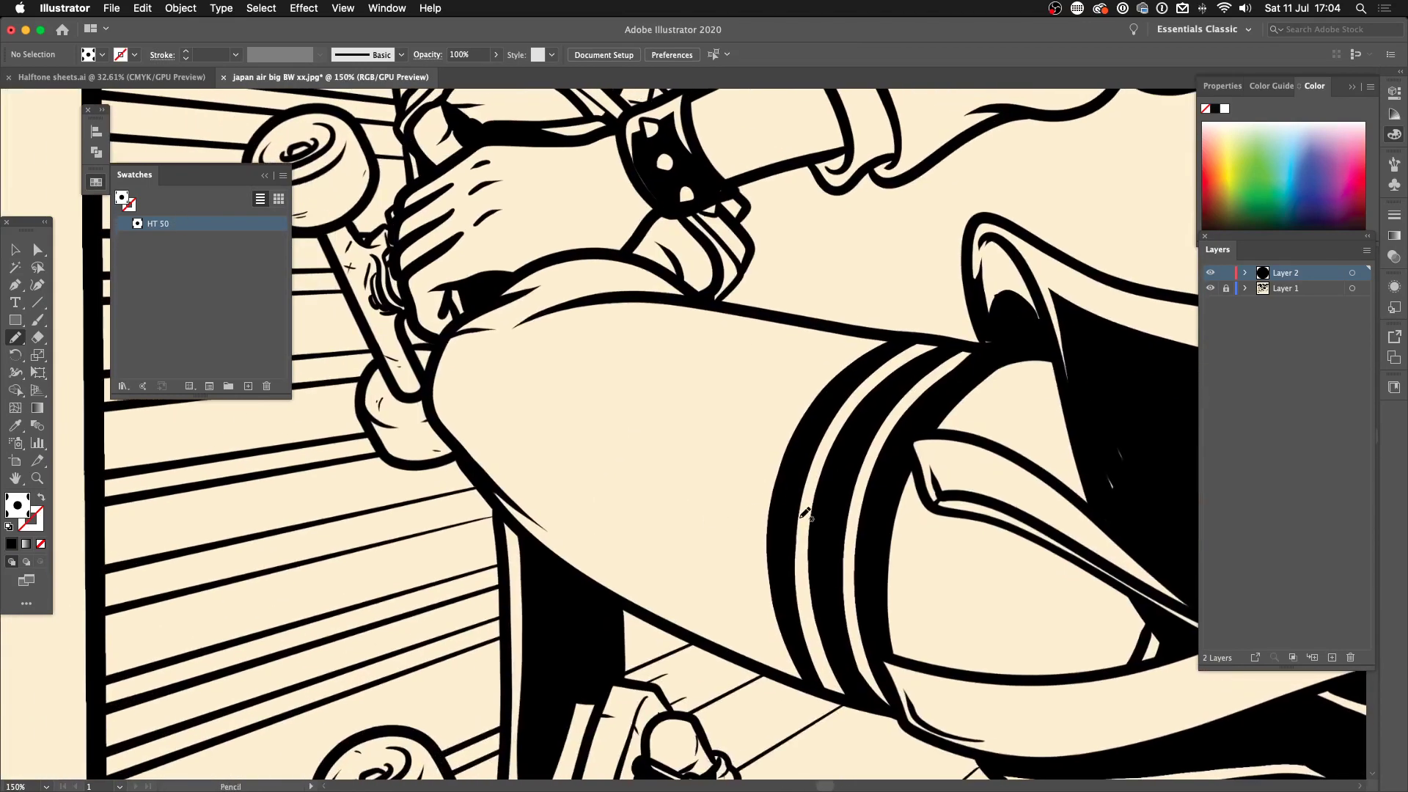
pyautogui.press('super+minus')
pyautogui.moveTo(516, 413)
pyautogui.mouseDown()
pyautogui.moveTo(784, 557)
pyautogui.moveTo(886, 580)
pyautogui.moveTo(987, 577)
pyautogui.moveTo(985, 539)
pyautogui.moveTo(850, 475)
pyautogui.moveTo(836, 444)
pyautogui.moveTo(930, 461)
pyautogui.moveTo(968, 488)
pyautogui.moveTo(952, 423)
pyautogui.moveTo(700, 366)
pyautogui.moveTo(574, 362)
pyautogui.moveTo(671, 341)
pyautogui.moveTo(599, 331)
pyautogui.moveTo(530, 362)
pyautogui.moveTo(517, 418)
pyautogui.mouseUp()
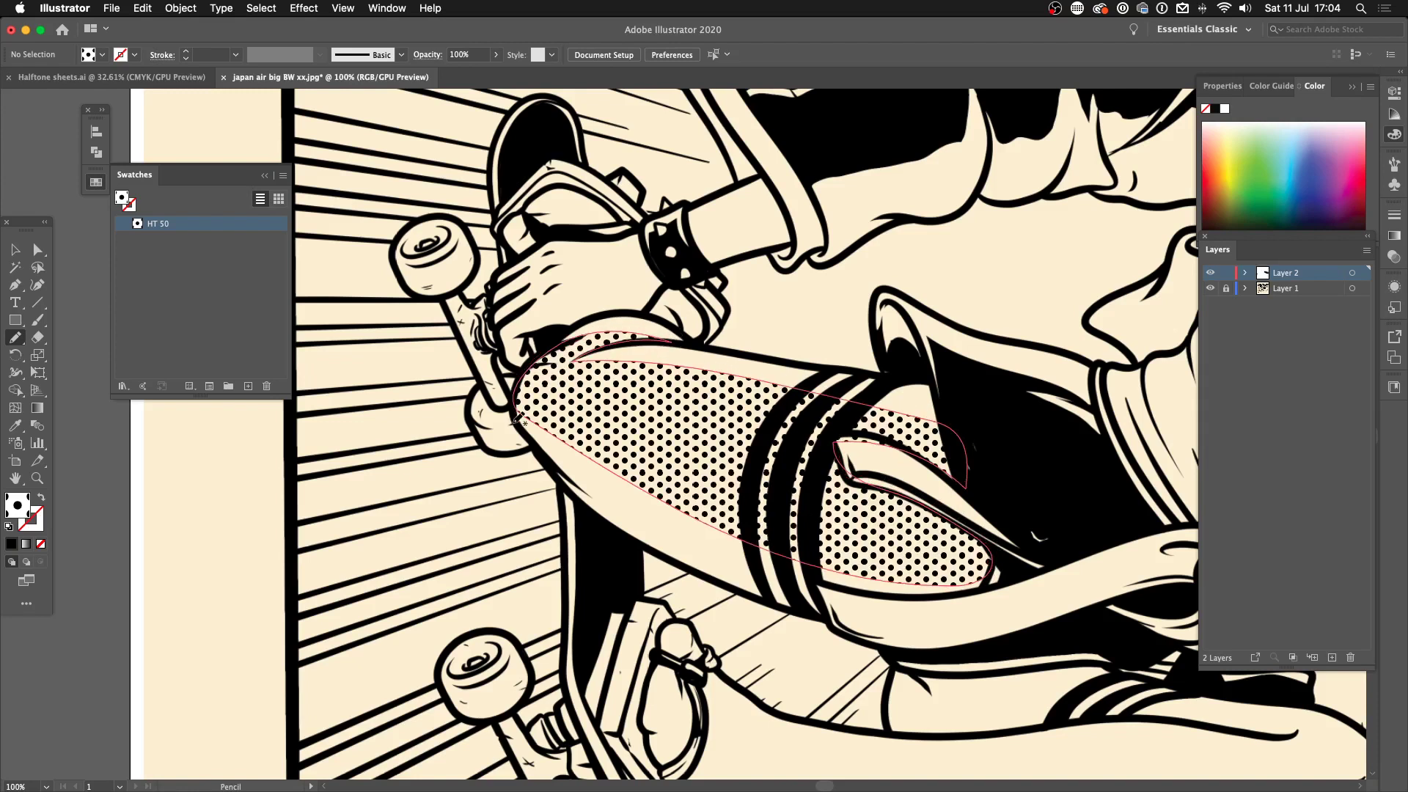
# - Draw further freehand HT 50 shading shapes over the gripping hand, its forearm and the sleeve folds of the outstretched arm
pyautogui.scroll(5, 518, 417)
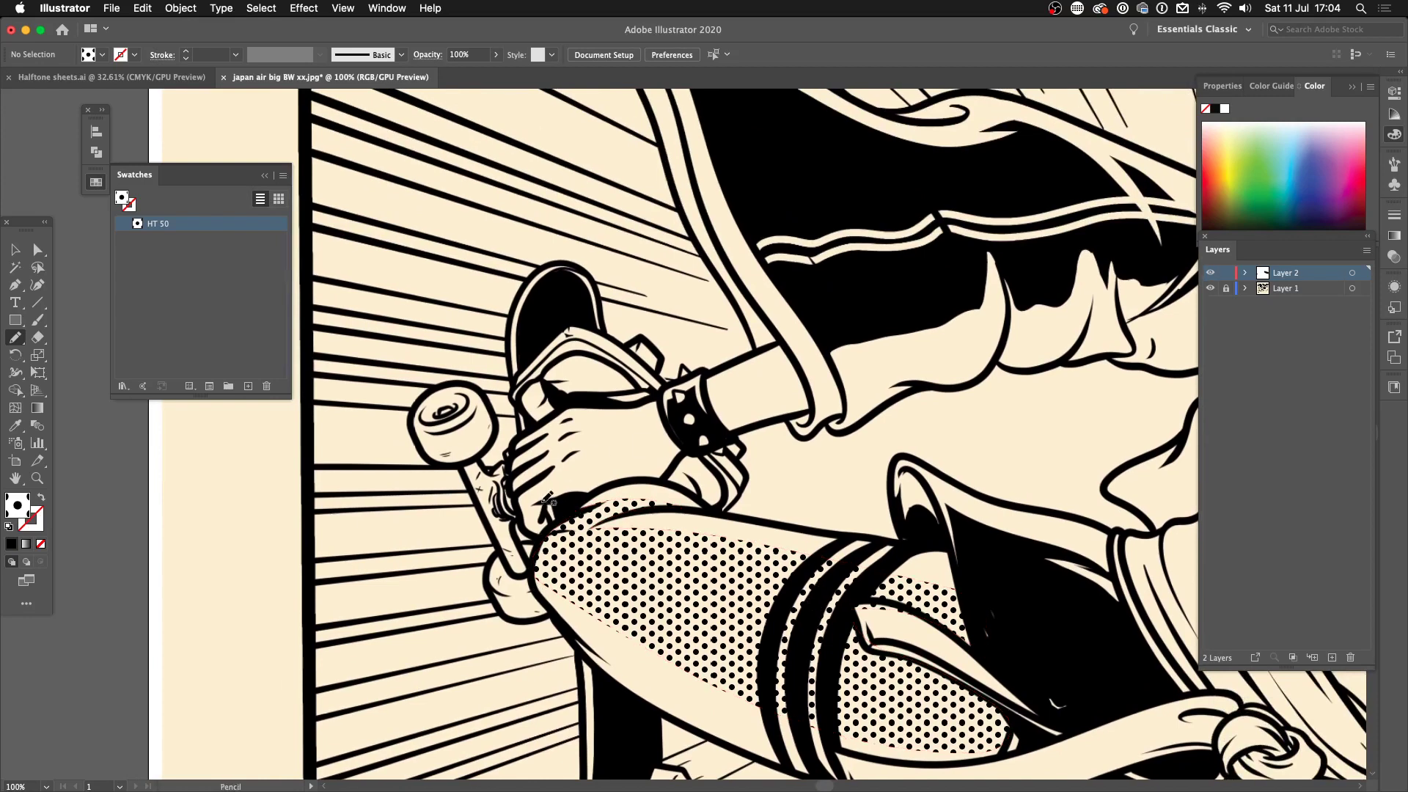
pyautogui.moveTo(558, 462)
pyautogui.mouseDown()
pyautogui.moveTo(646, 424)
pyautogui.moveTo(715, 422)
pyautogui.moveTo(749, 383)
pyautogui.moveTo(808, 371)
pyautogui.moveTo(762, 411)
pyautogui.moveTo(579, 498)
pyautogui.moveTo(421, 491)
pyautogui.moveTo(271, 519)
pyautogui.mouseUp()
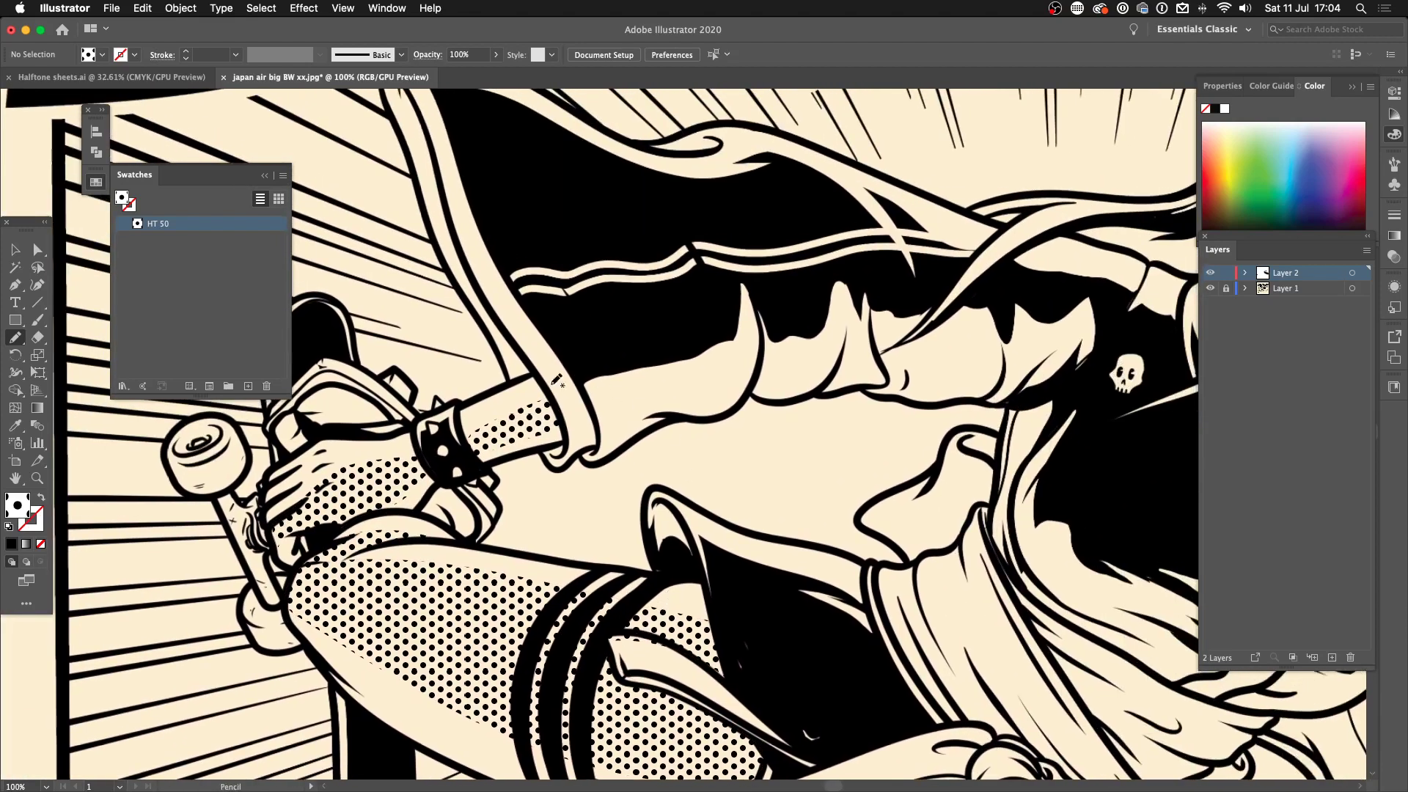
pyautogui.moveTo(566, 366)
pyautogui.mouseDown()
pyautogui.moveTo(619, 412)
pyautogui.moveTo(720, 383)
pyautogui.moveTo(755, 319)
pyautogui.moveTo(769, 374)
pyautogui.moveTo(835, 336)
pyautogui.moveTo(838, 363)
pyautogui.moveTo(1001, 367)
pyautogui.moveTo(1007, 305)
pyautogui.moveTo(978, 293)
pyautogui.moveTo(926, 329)
pyautogui.moveTo(911, 296)
pyautogui.moveTo(835, 268)
pyautogui.moveTo(638, 317)
pyautogui.moveTo(565, 363)
pyautogui.mouseUp()
# - Examine the hand-drawn halftone shading on the leg, hand and sleeve at full-artwork view and close up
pyautogui.press('super+minus')
pyautogui.press('super+minus')
pyautogui.press('super+minus')
pyautogui.press('super+minus')
pyautogui.press('super+equal')
pyautogui.press('super+equal')
pyautogui.press('super+equal')
pyautogui.press('super+equal')
pyautogui.press('super+equal')
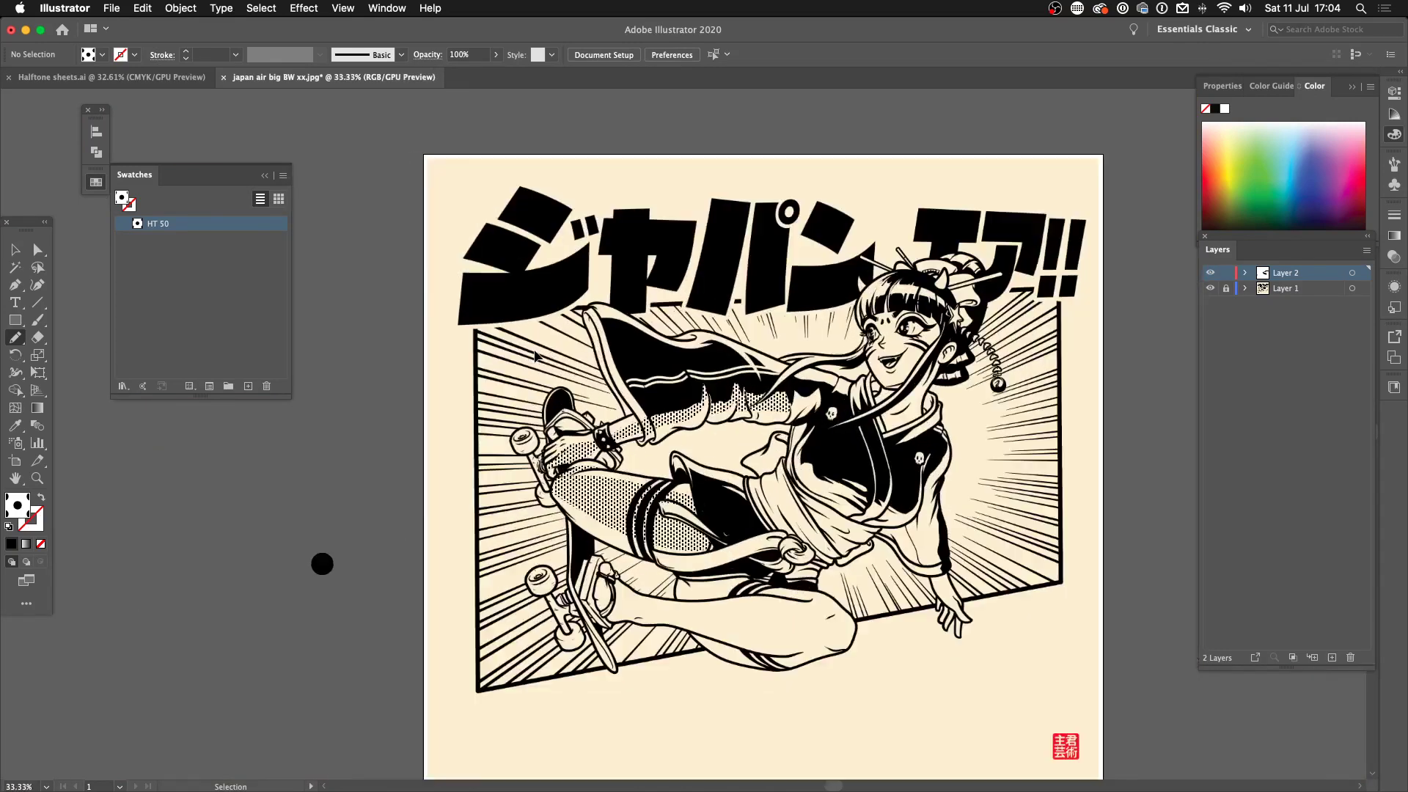
# - Try drawing two freehand HT 50 halftone patches in the blank area between the outstretched sleeve and the raised leg
pyautogui.moveTo(801, 478)
pyautogui.mouseDown()
pyautogui.moveTo(750, 513)
pyautogui.moveTo(834, 475)
pyautogui.moveTo(769, 437)
pyautogui.mouseUp()
pyautogui.moveTo(922, 427)
pyautogui.mouseDown()
pyautogui.moveTo(891, 557)
pyautogui.moveTo(901, 431)
pyautogui.mouseUp()
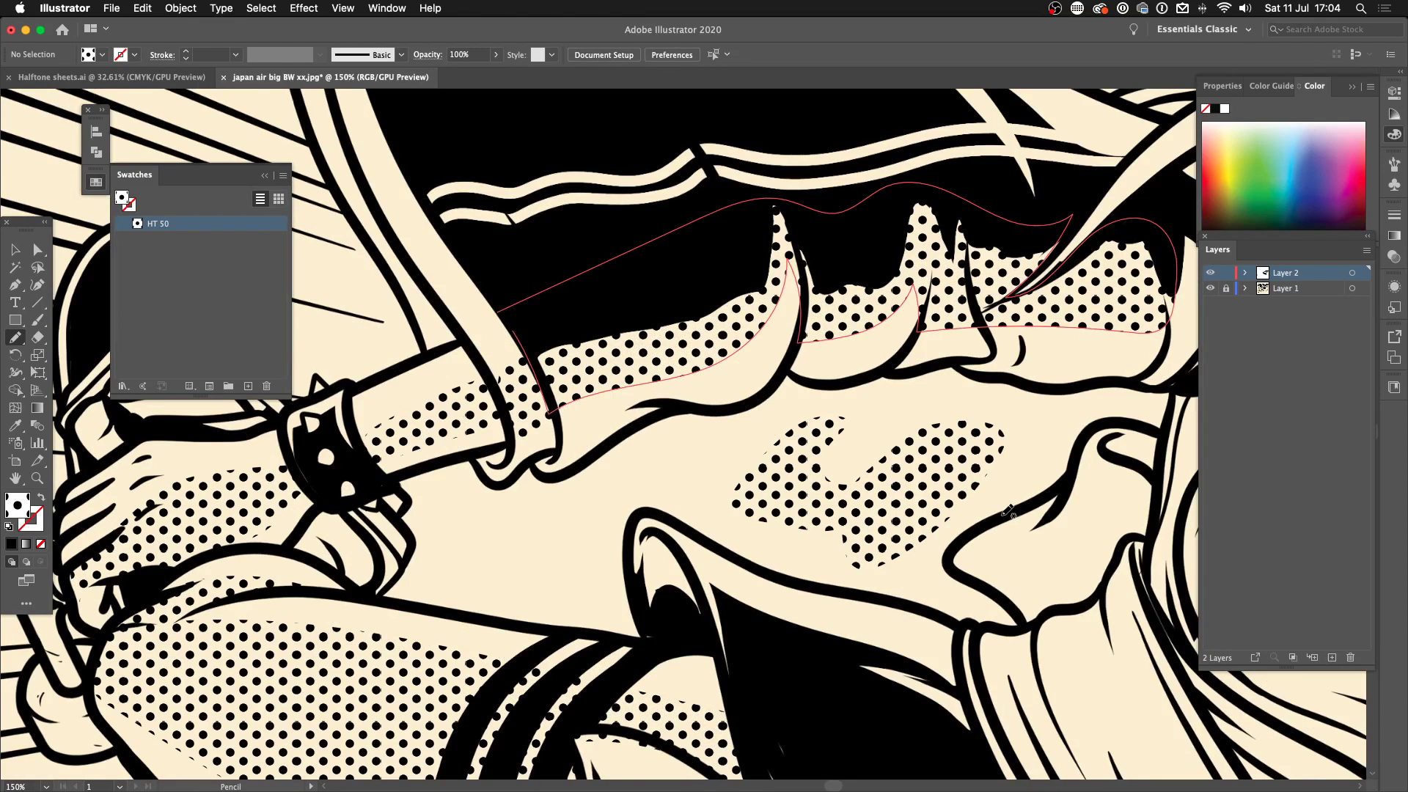
pyautogui.press('super+minus')
pyautogui.press('super+minus')
pyautogui.press('super+minus')
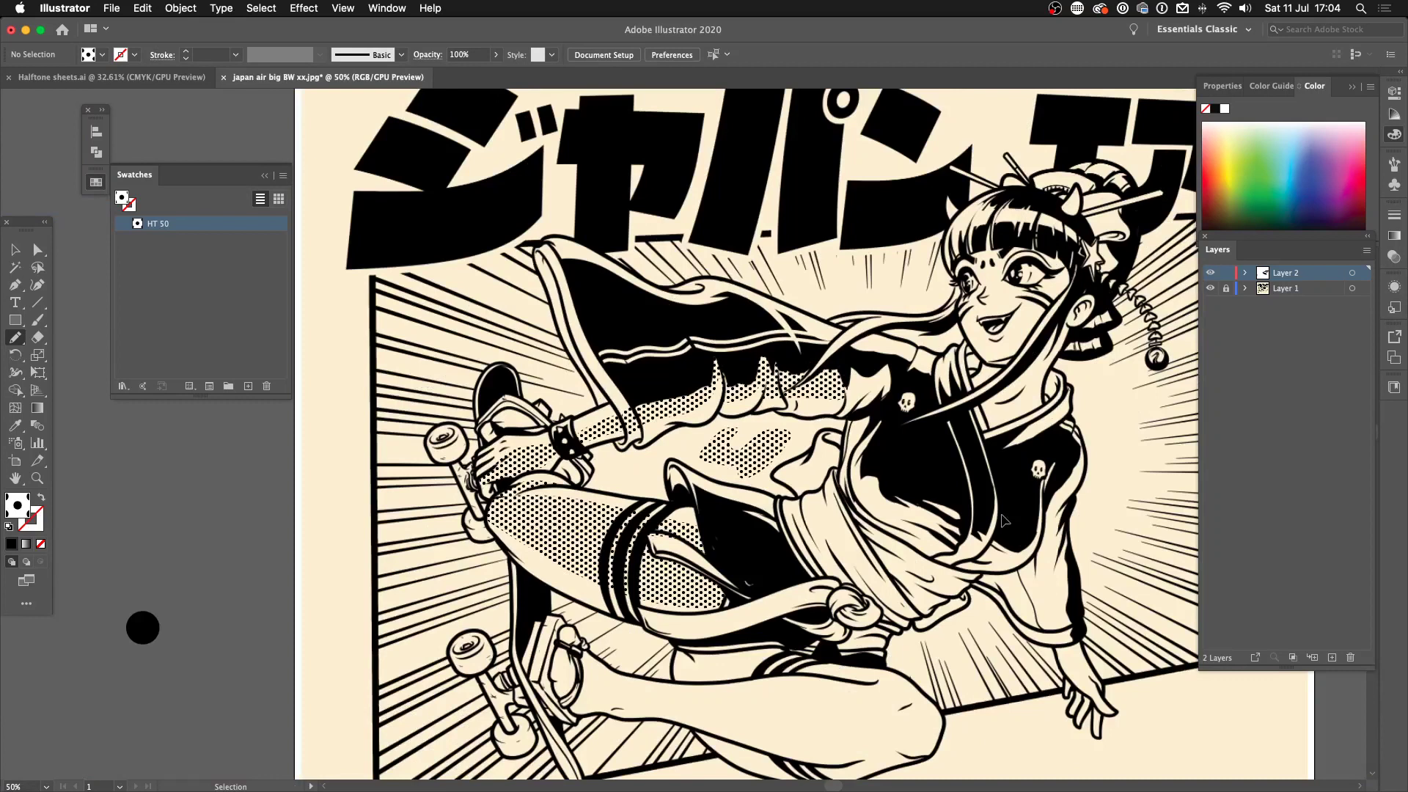
pyautogui.press('super+plus')
pyautogui.press('super+plus')
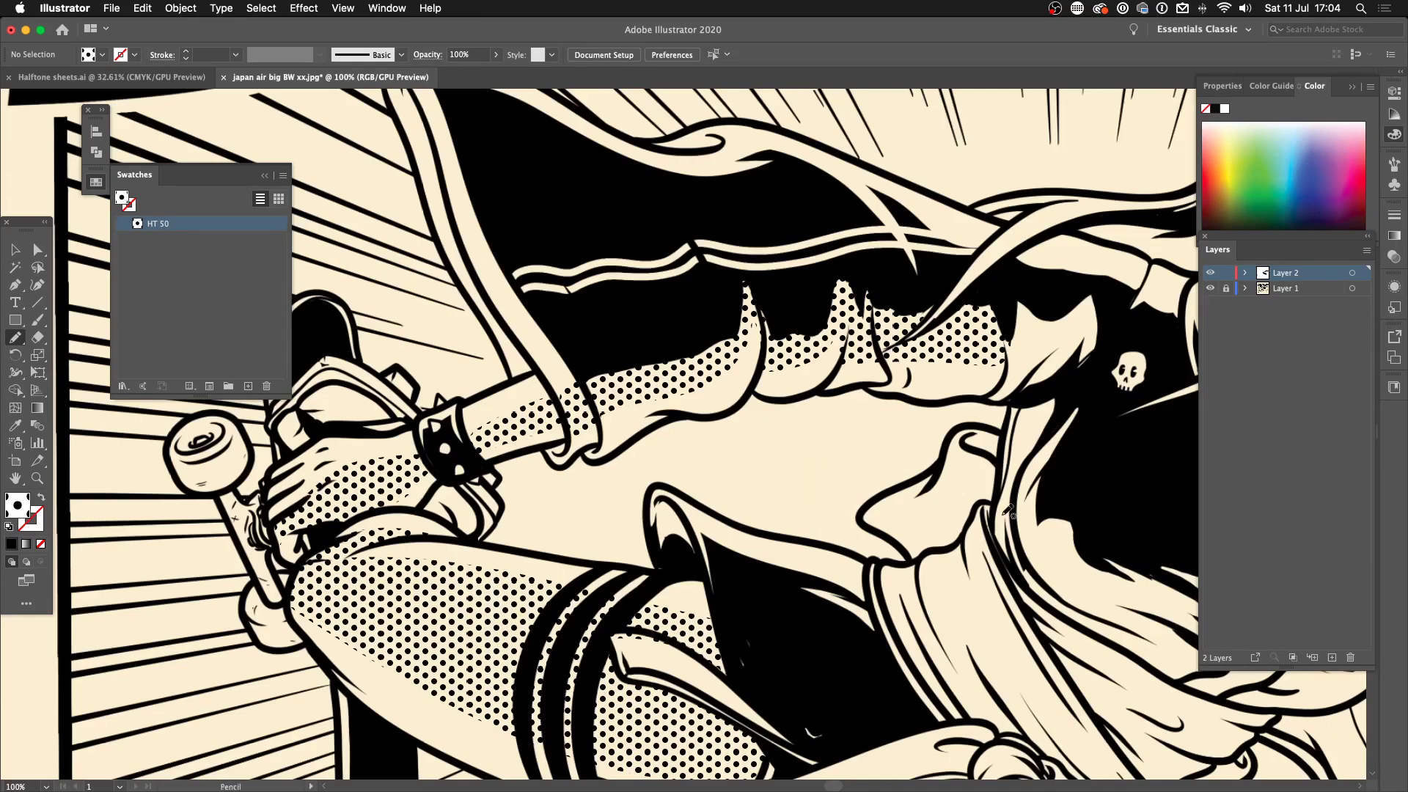
# - Draw a freehand HT 50 shading shape over the folds of the cloth wrapped around the figure's waist
pyautogui.scroll(-5, 1003, 519)
pyautogui.hscroll(7, 1002, 519)
pyautogui.moveTo(730, 445)
pyautogui.mouseDown()
pyautogui.moveTo(673, 458)
pyautogui.moveTo(667, 475)
pyautogui.moveTo(700, 483)
pyautogui.moveTo(729, 440)
pyautogui.moveTo(766, 443)
pyautogui.moveTo(854, 542)
pyautogui.moveTo(809, 573)
pyautogui.moveTo(665, 482)
pyautogui.moveTo(654, 450)
pyautogui.mouseUp()
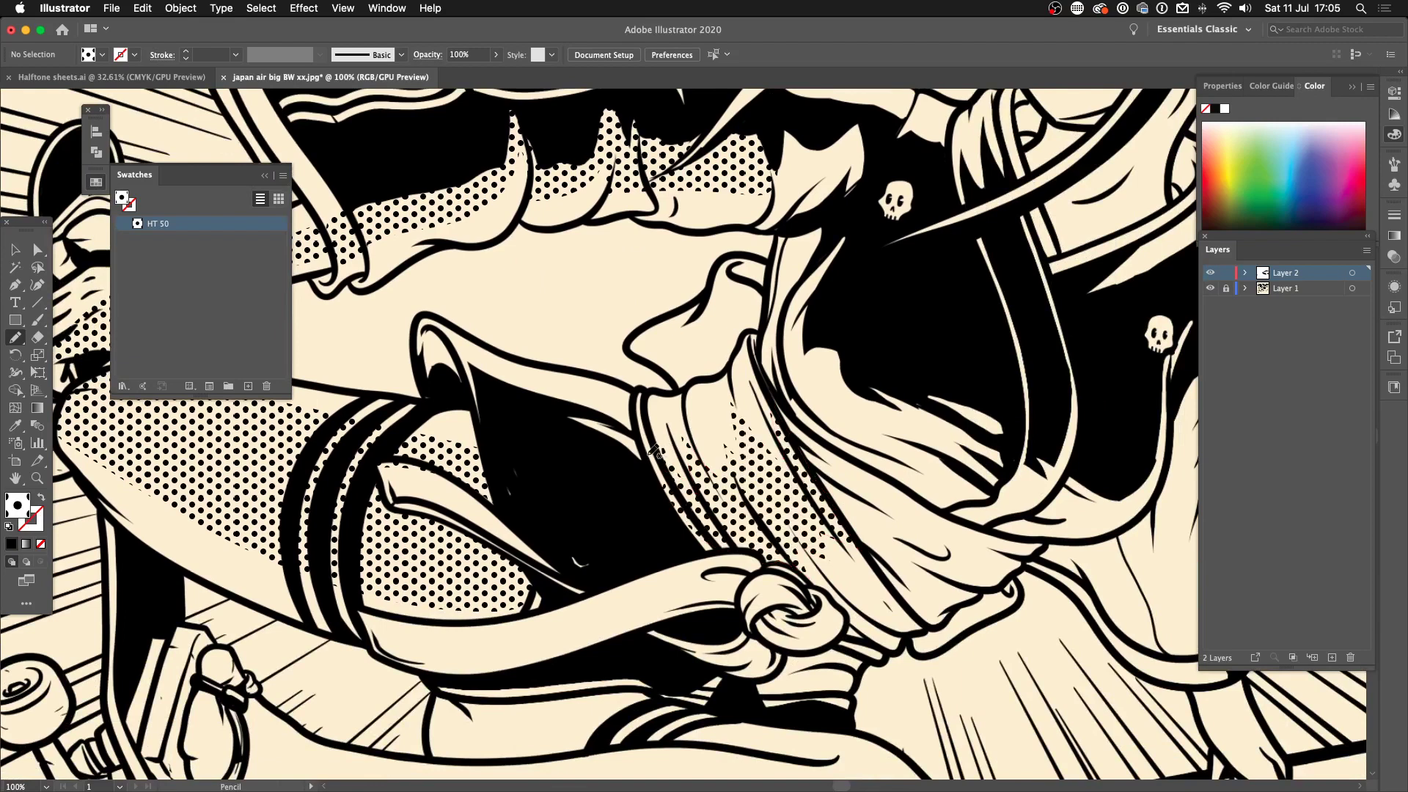
# - Switch to the Halftone sheets.ai document and examine its columns of halftone tints from HT 5% to HT 90%
pyautogui.click(162, 79)
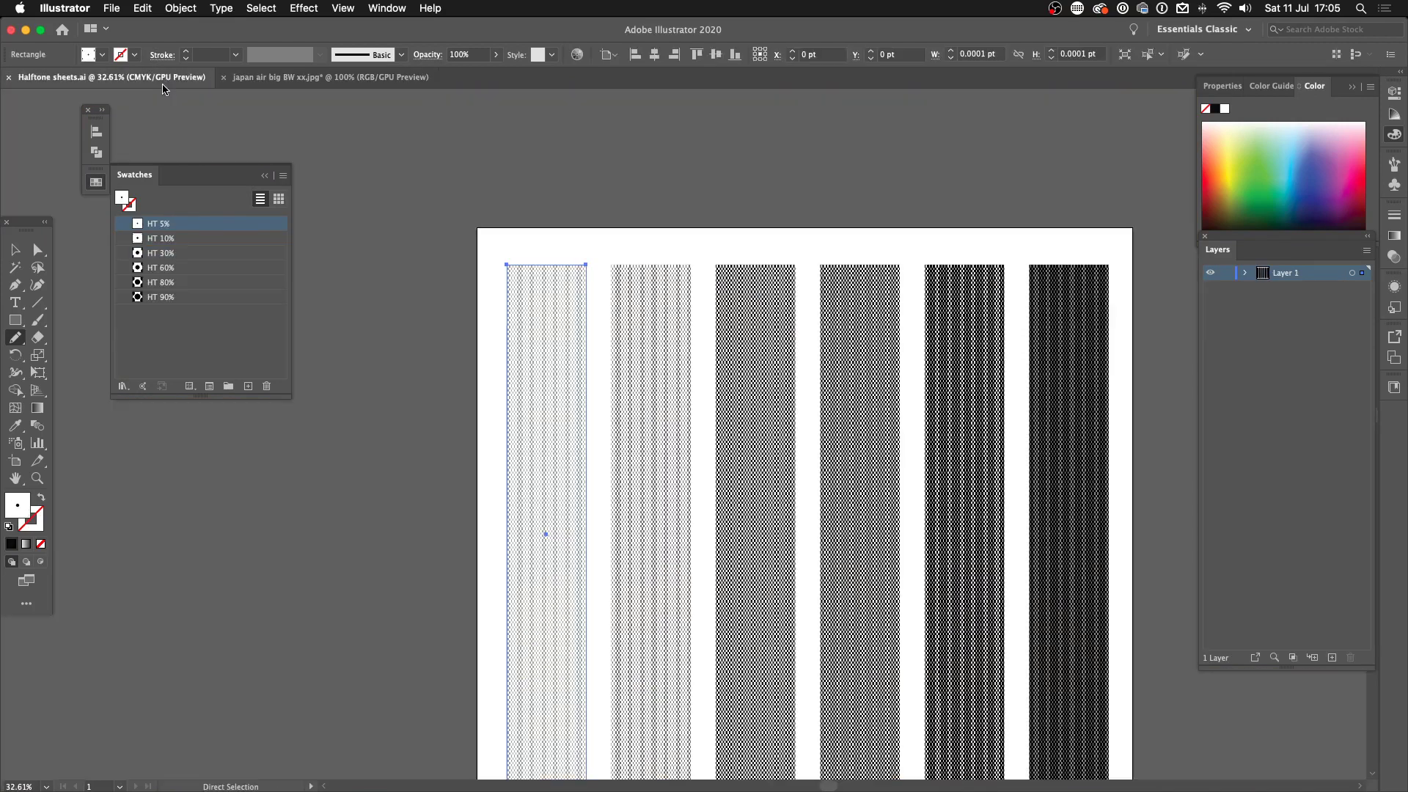
pyautogui.press('super+equal')
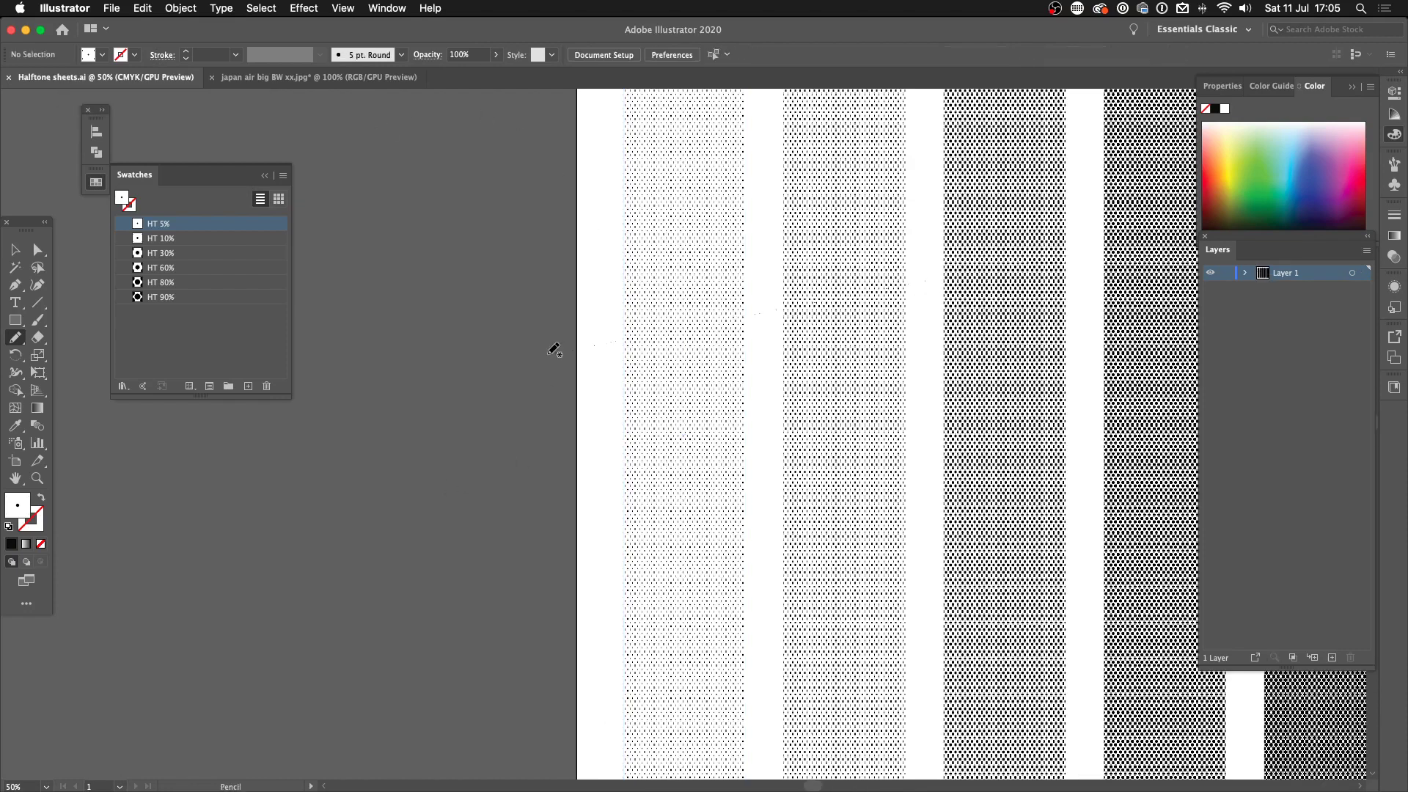
pyautogui.press('super+minus')
pyautogui.moveTo(866, 339); pyautogui.dragTo(600, 339)
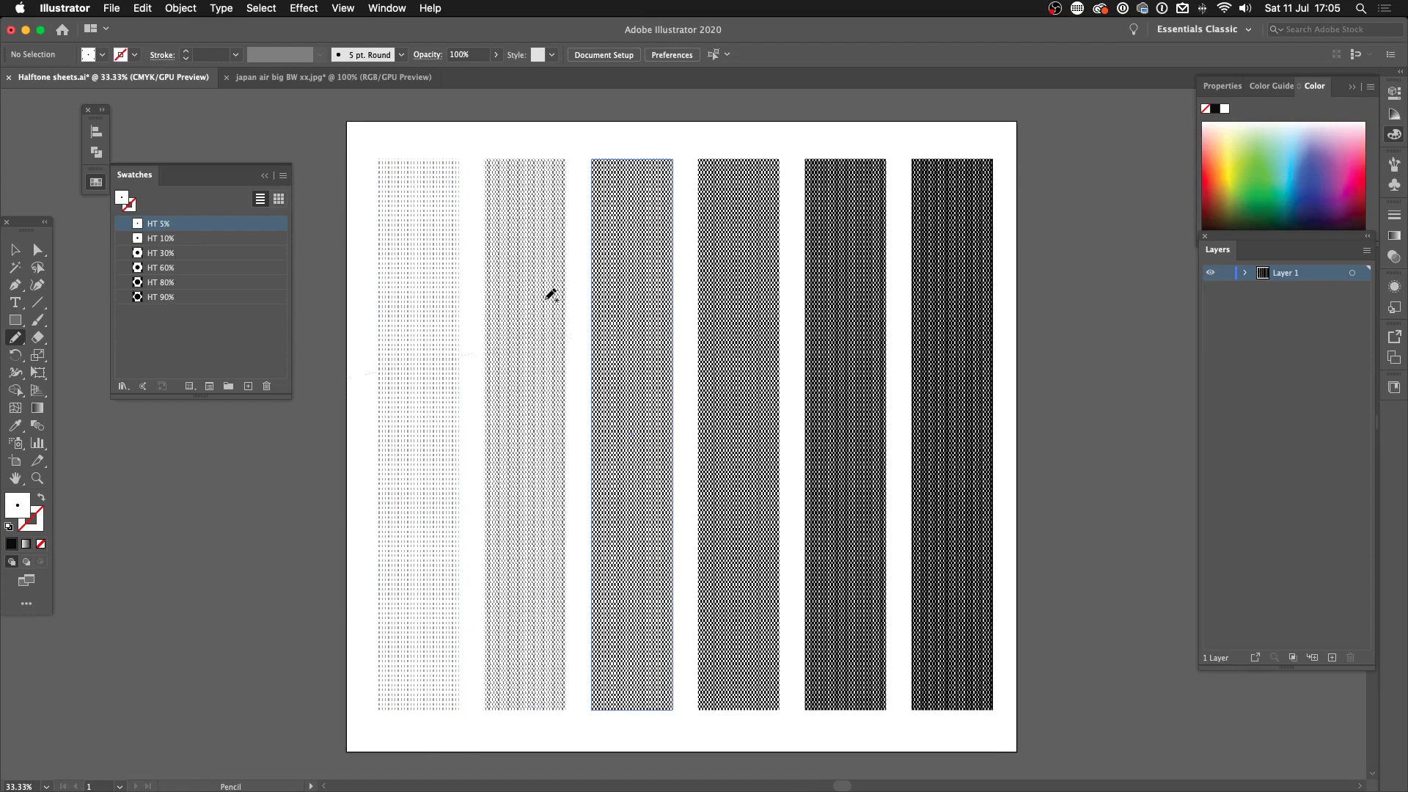
pyautogui.press('v')
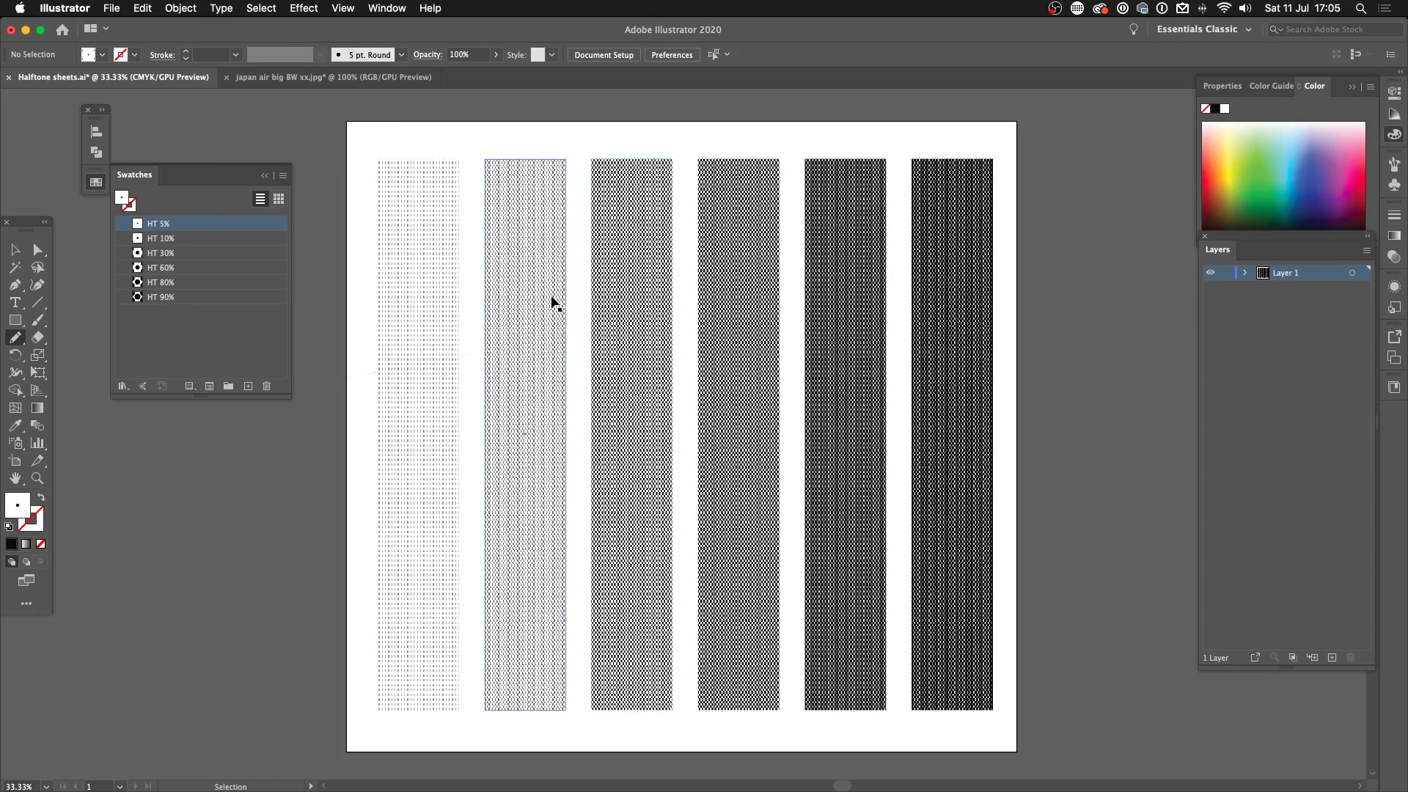
pyautogui.press('super+equal')
pyautogui.moveTo(581, 325); pyautogui.dragTo(1059, 333)
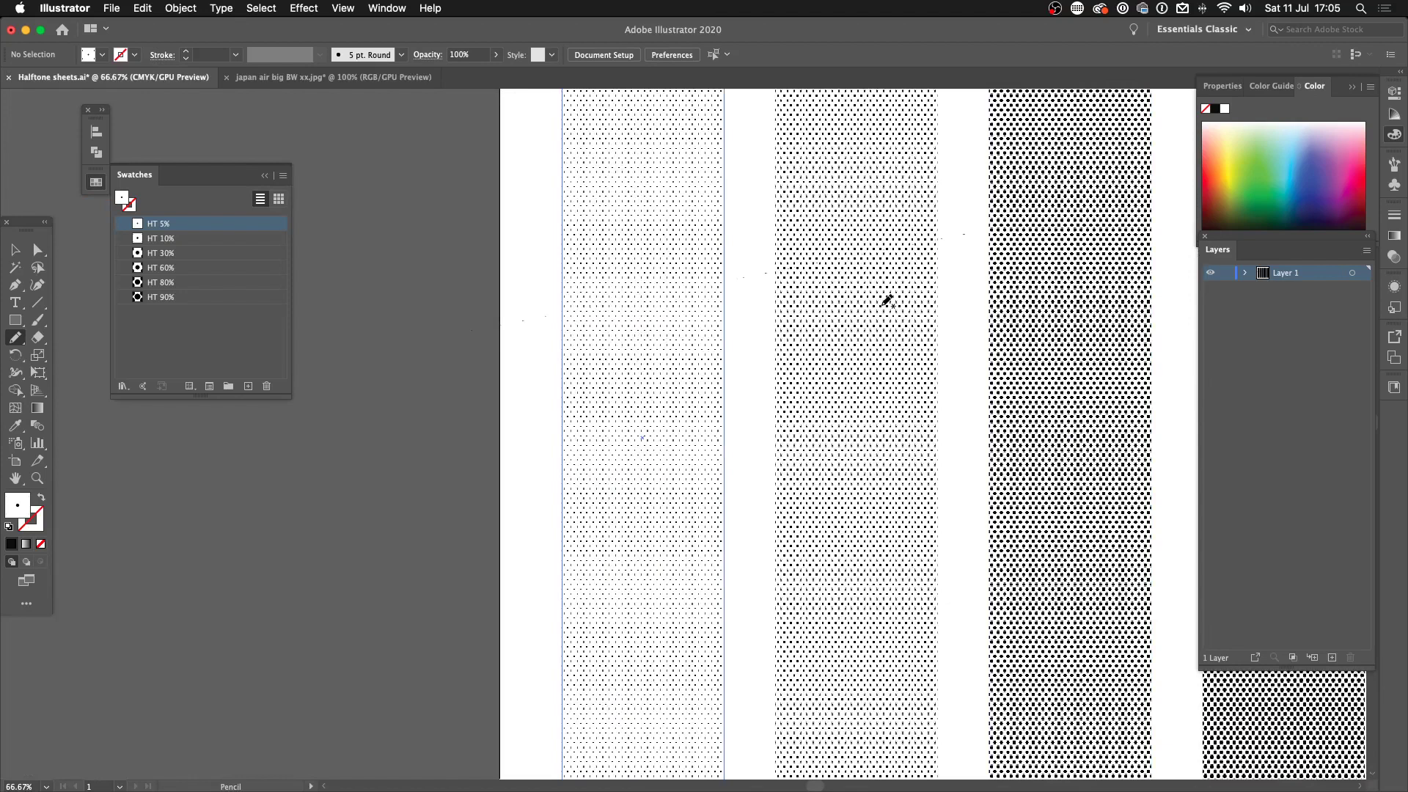
pyautogui.press('super+minus')
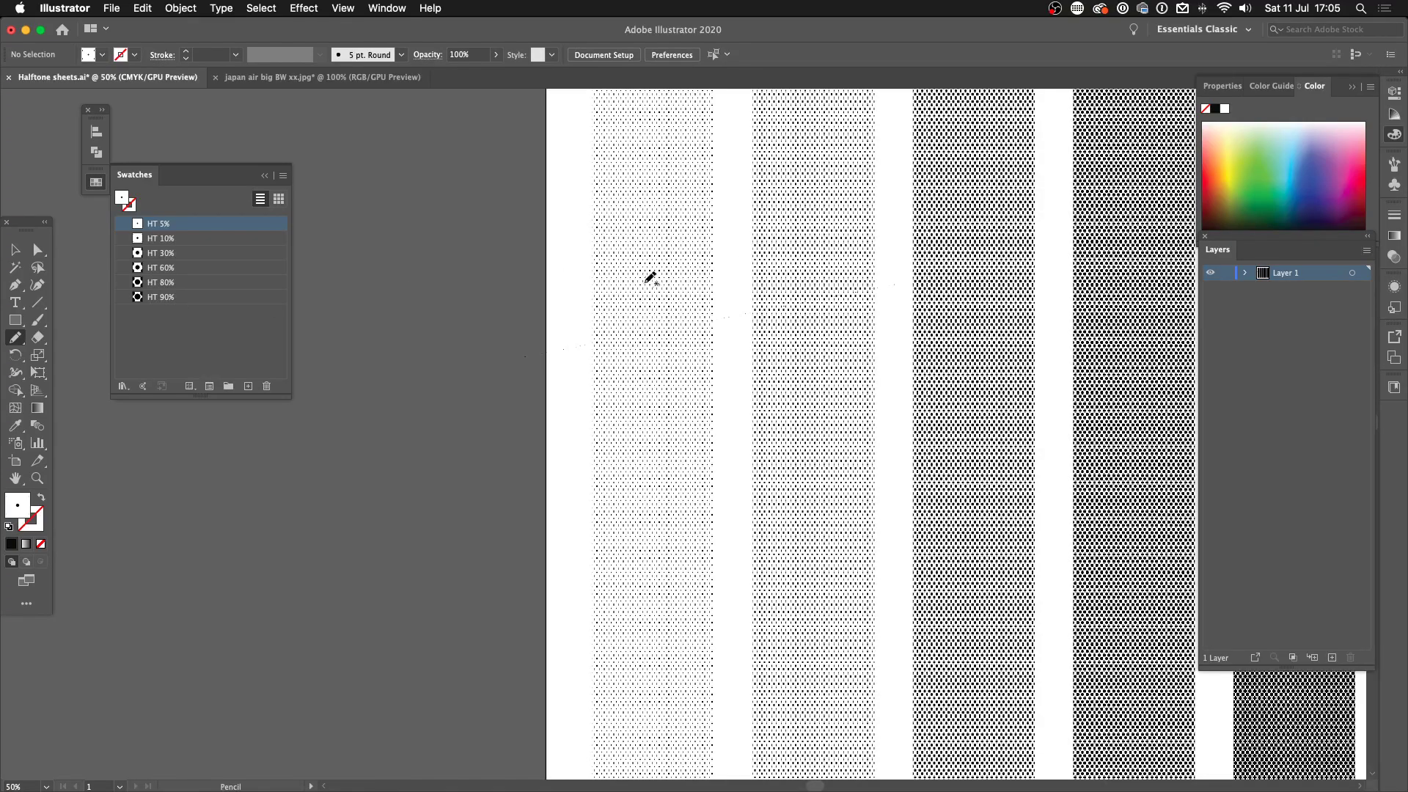
pyautogui.hscroll(10, 933, 308)
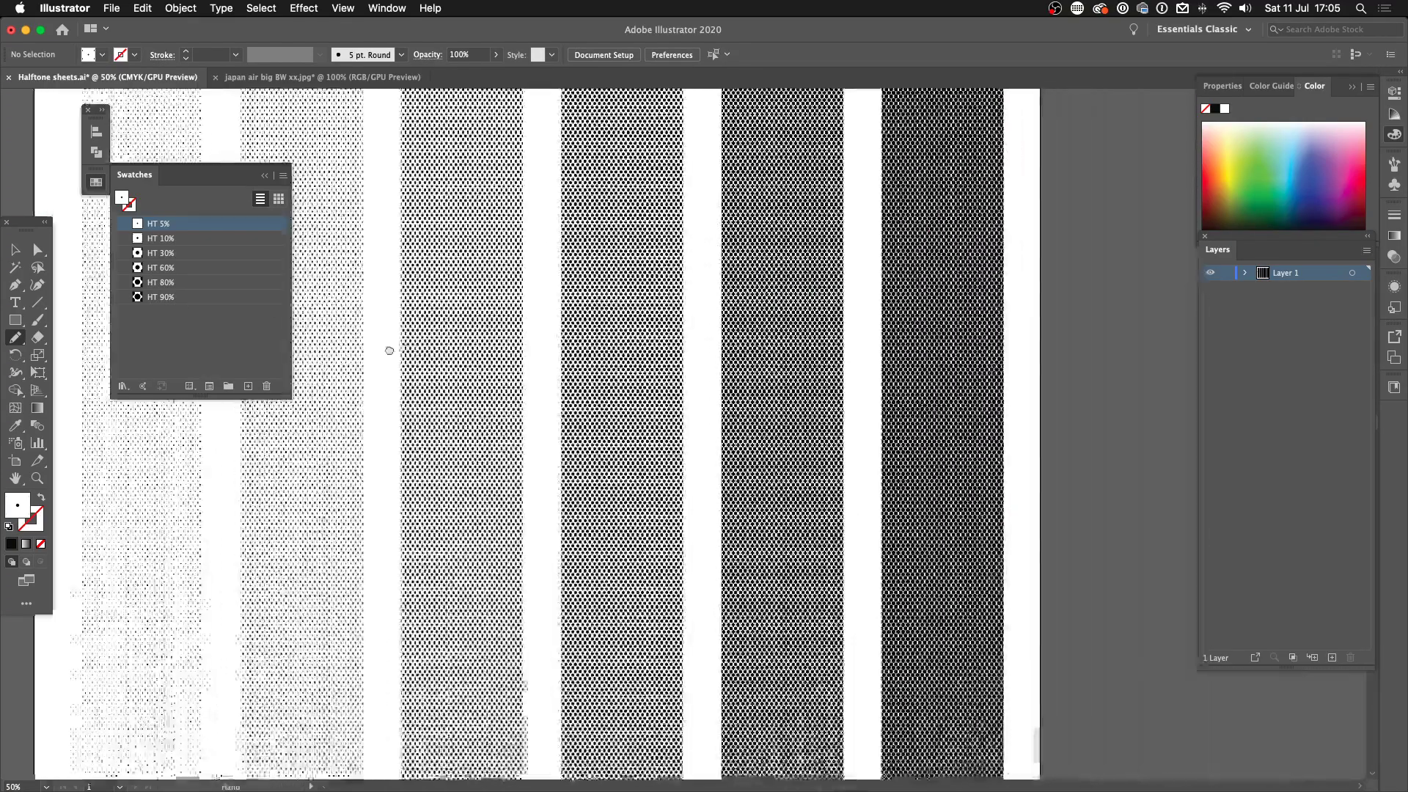
# - Compare the dot sizes of the halftone columns close up, from the darkest tint to the lighter ones, and in full-sheet view
pyautogui.press('super+plus')
pyautogui.press('super+plus')
pyautogui.press('super+plus')
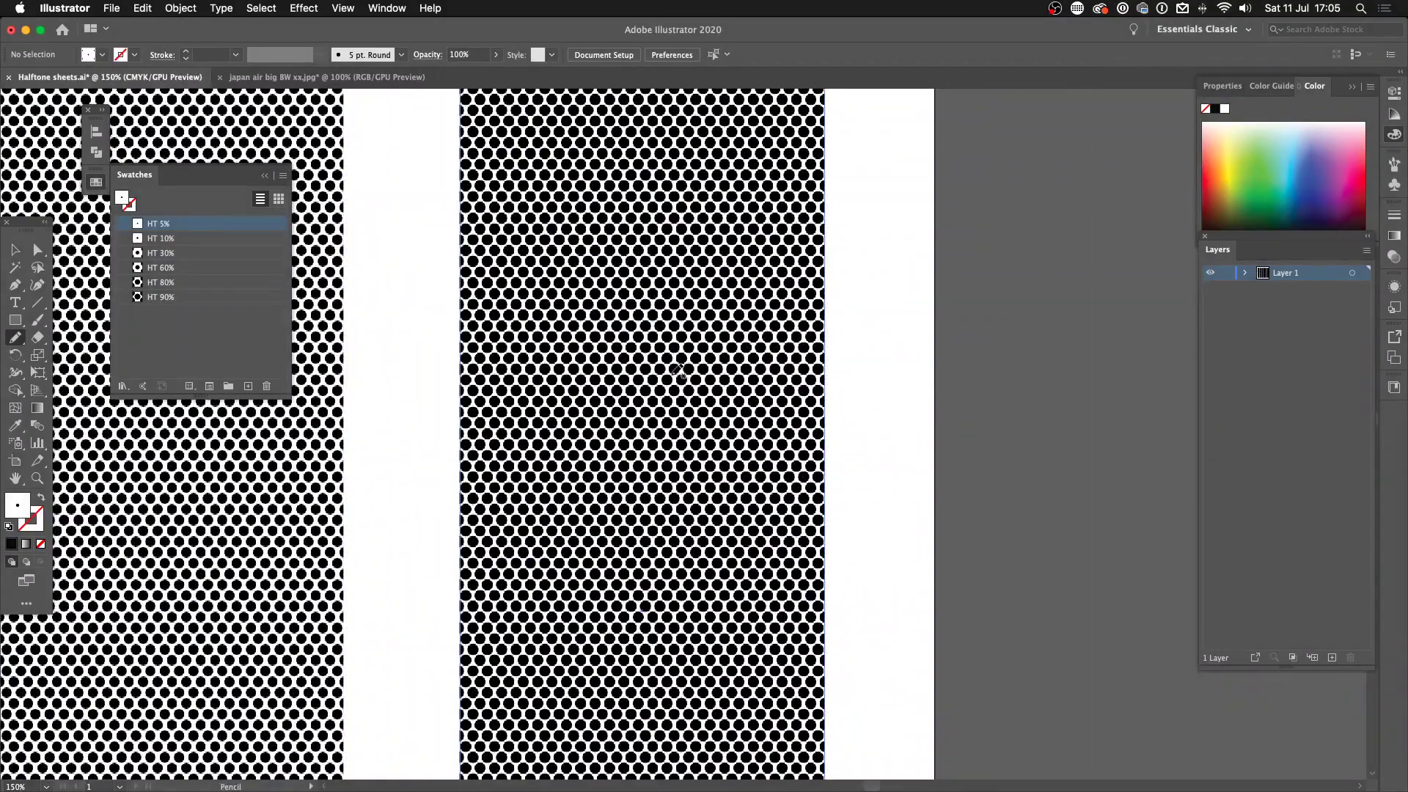
pyautogui.hscroll(3, 645, 374)
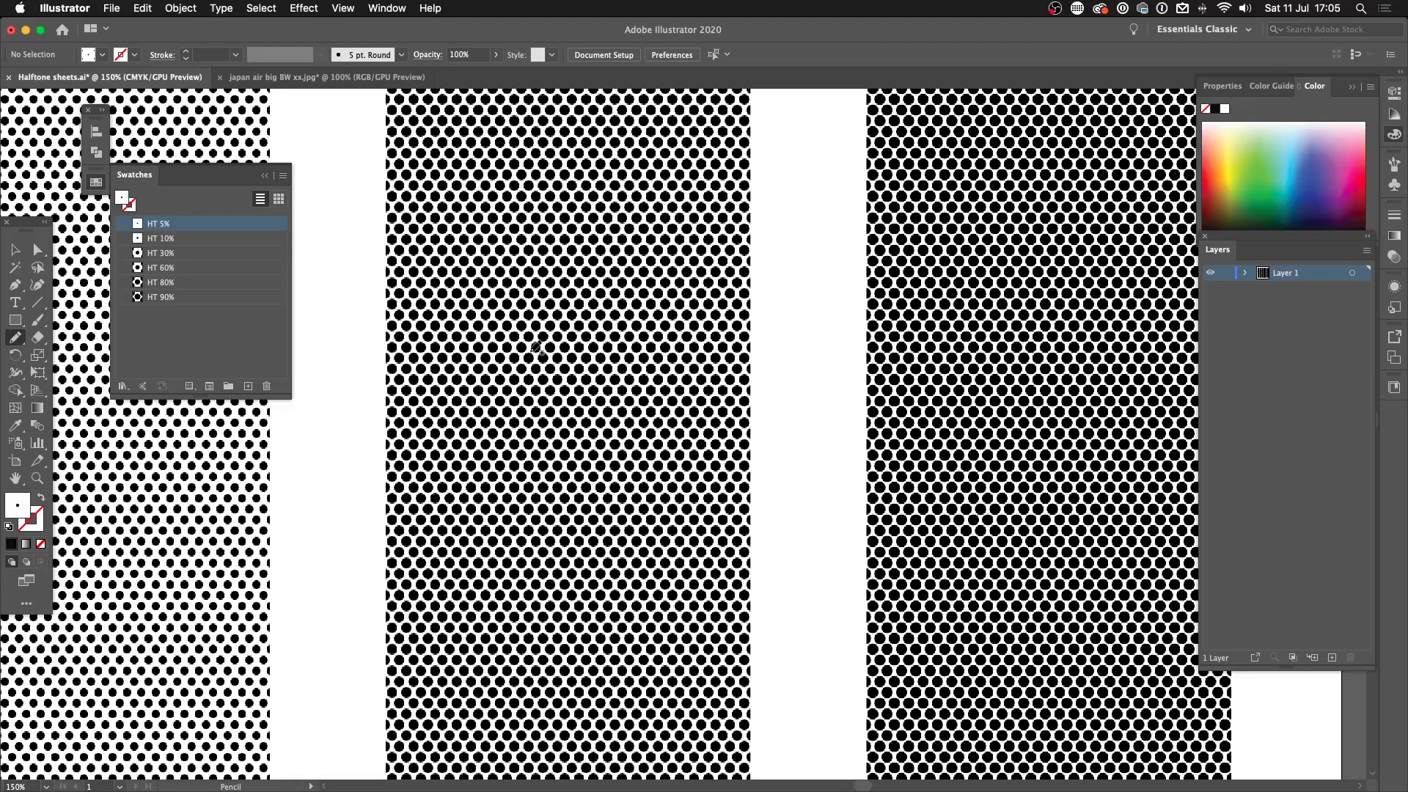
pyautogui.moveTo(537, 346)
pyautogui.mouseDown()
pyautogui.moveTo(647, 427)
pyautogui.moveTo(806, 402)
pyautogui.mouseUp()
pyautogui.moveTo(449, 400); pyautogui.dragTo(375, 400)
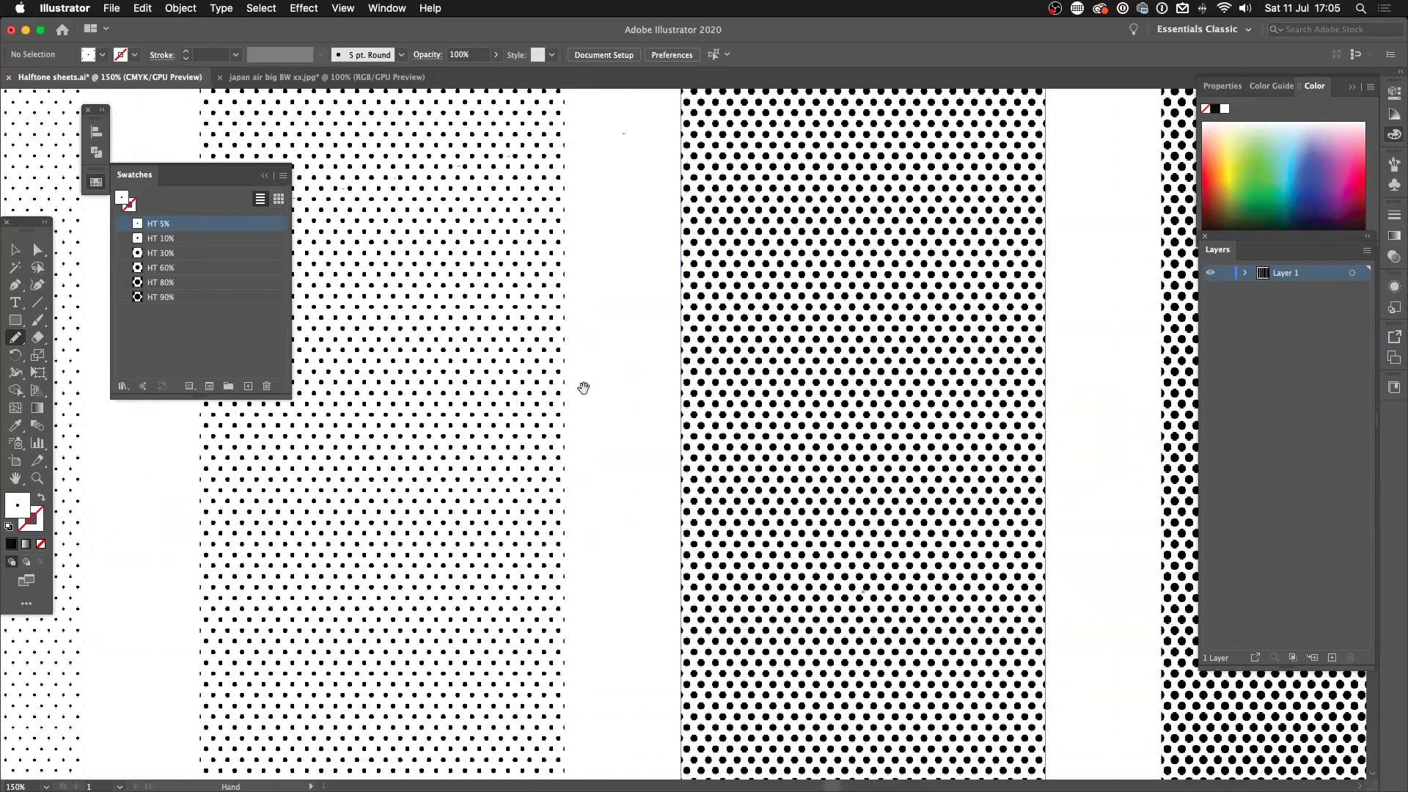
pyautogui.press('super+minus')
pyautogui.press('super+minus')
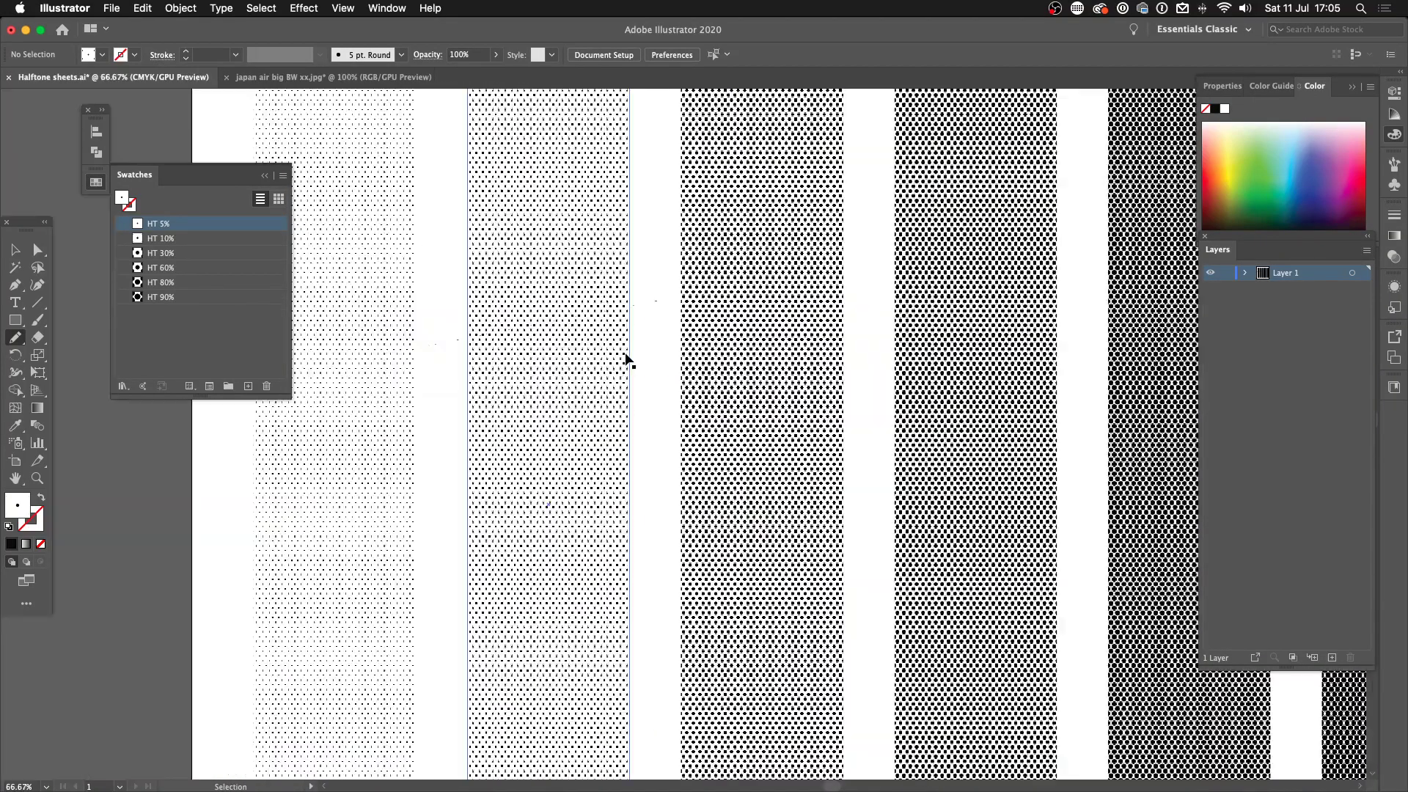
pyautogui.moveTo(755, 349); pyautogui.dragTo(637, 464)
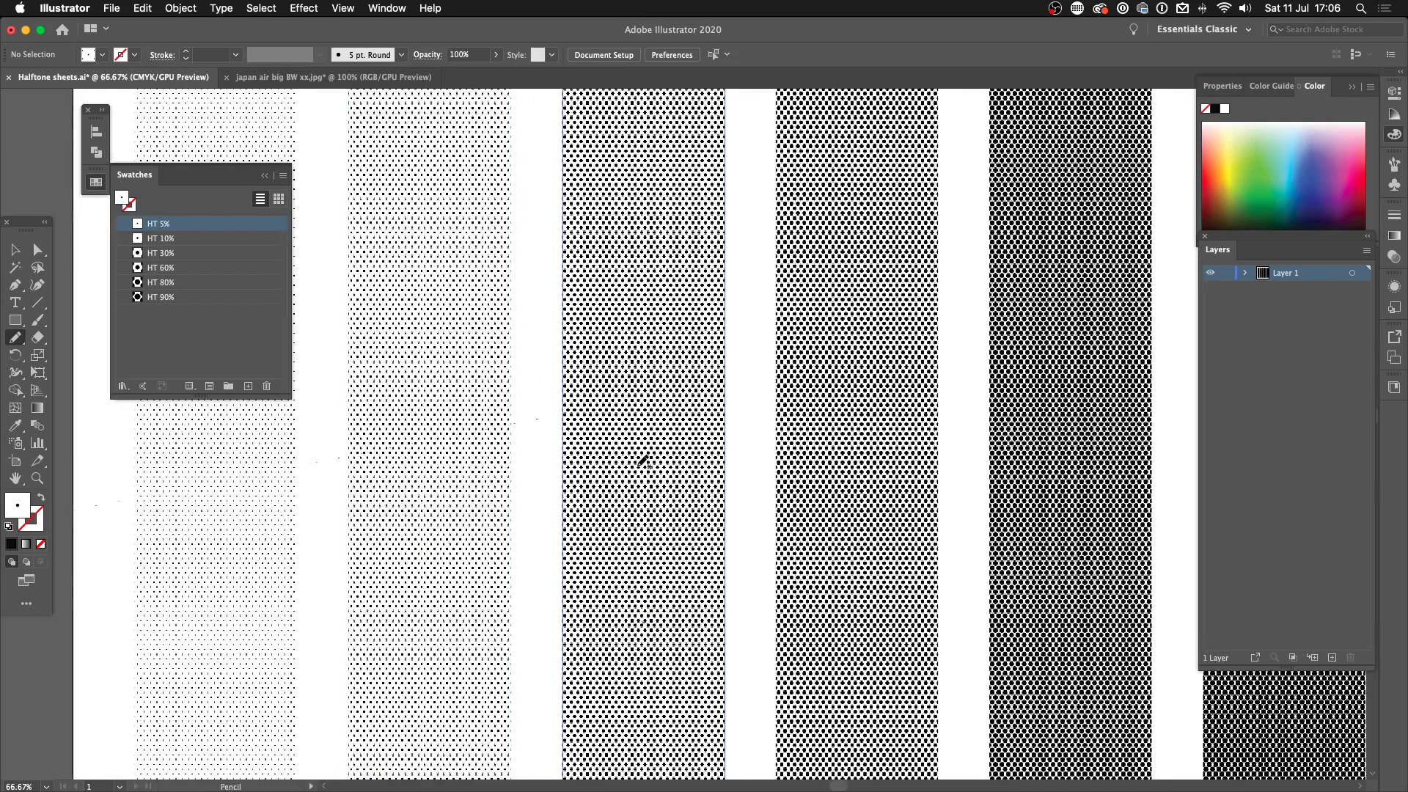
pyautogui.press('super+minus')
pyautogui.press('super+minus')
pyautogui.moveTo(659, 460); pyautogui.dragTo(693, 351)
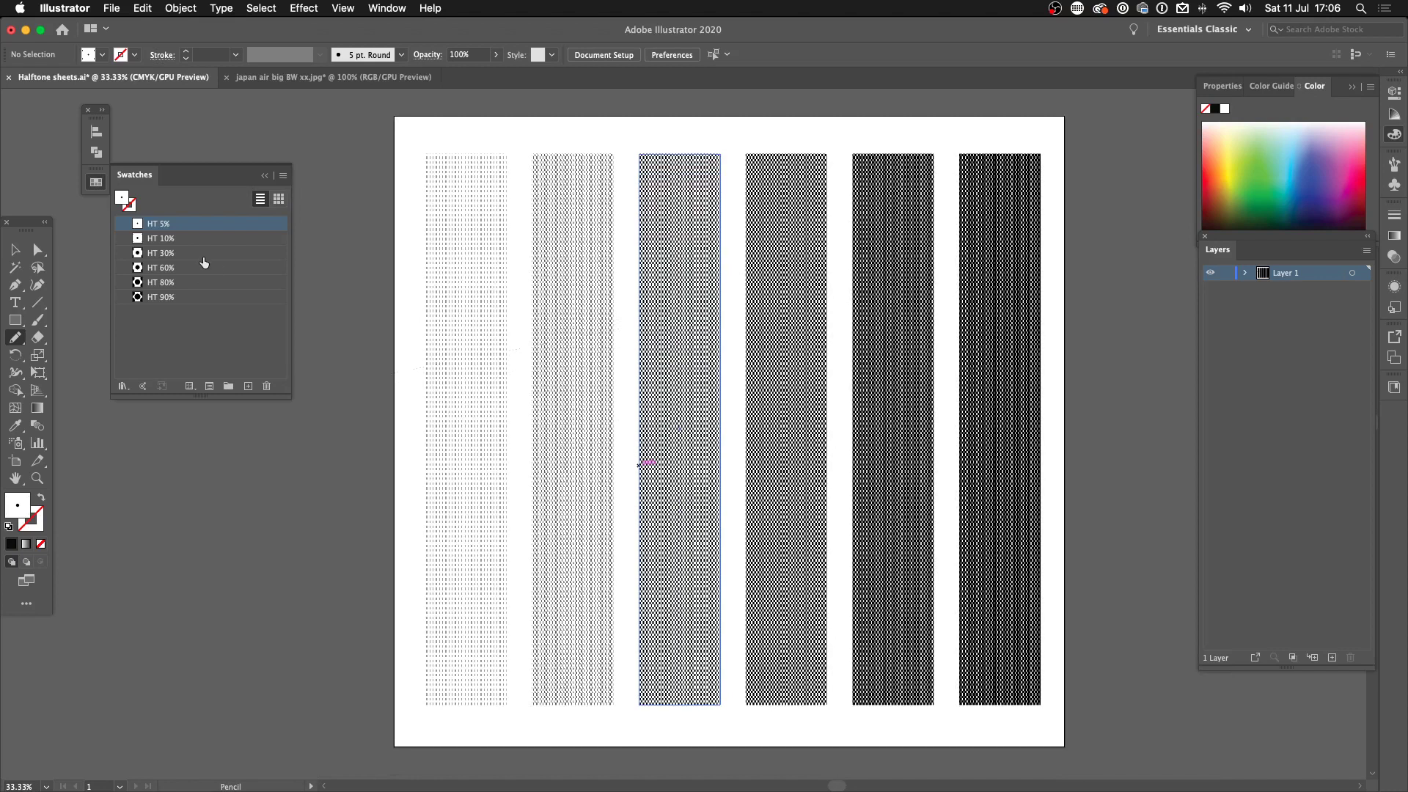
# - Return to the skateboarder artwork, hide Layer 2 and add a new layer above it
pyautogui.click(326, 77)
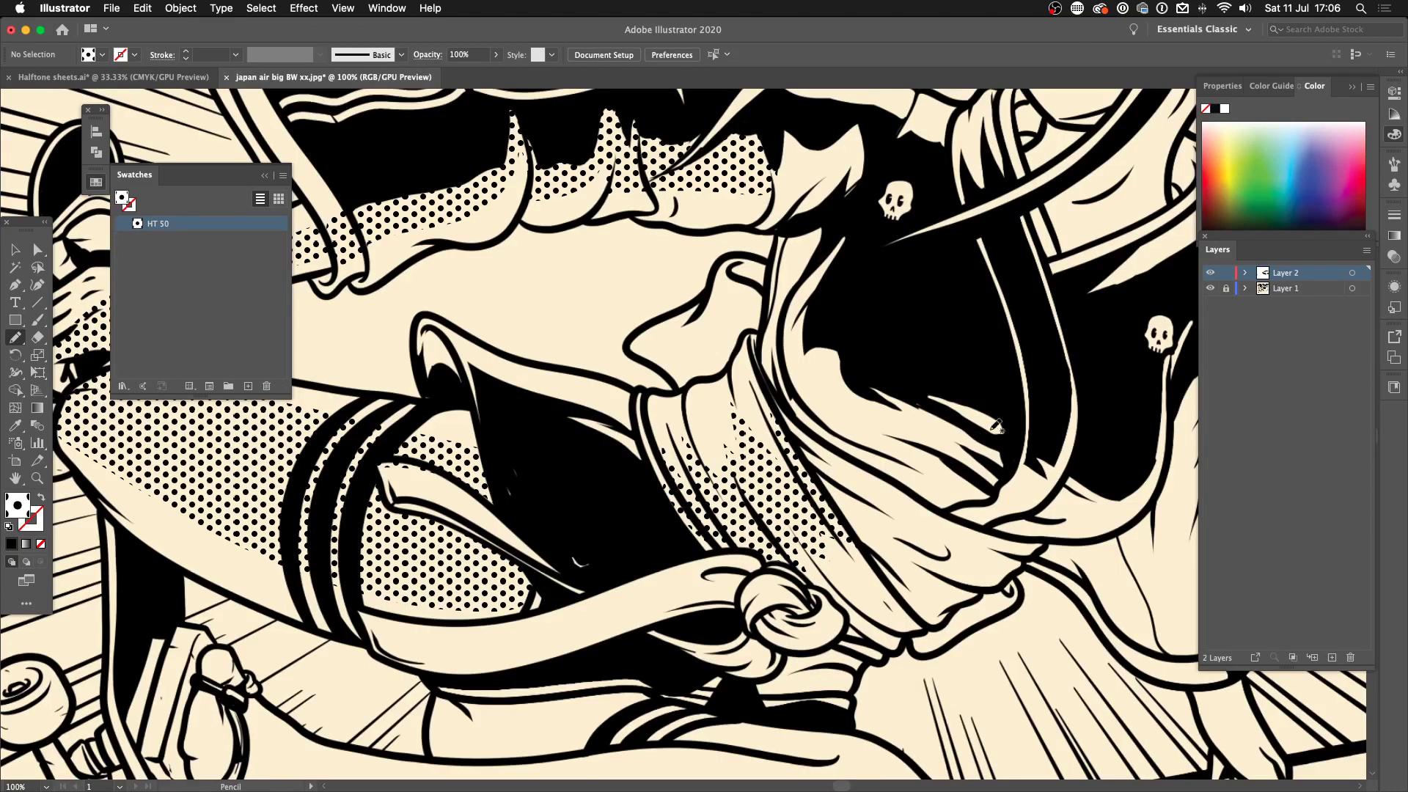
pyautogui.click(1211, 272)
pyautogui.click(1331, 657)
# - Copy the HT 60% column from Halftone sheets.ai and paste it onto Layer 3 of the skateboarder artwork to bring in its swatch
pyautogui.click(180, 76)
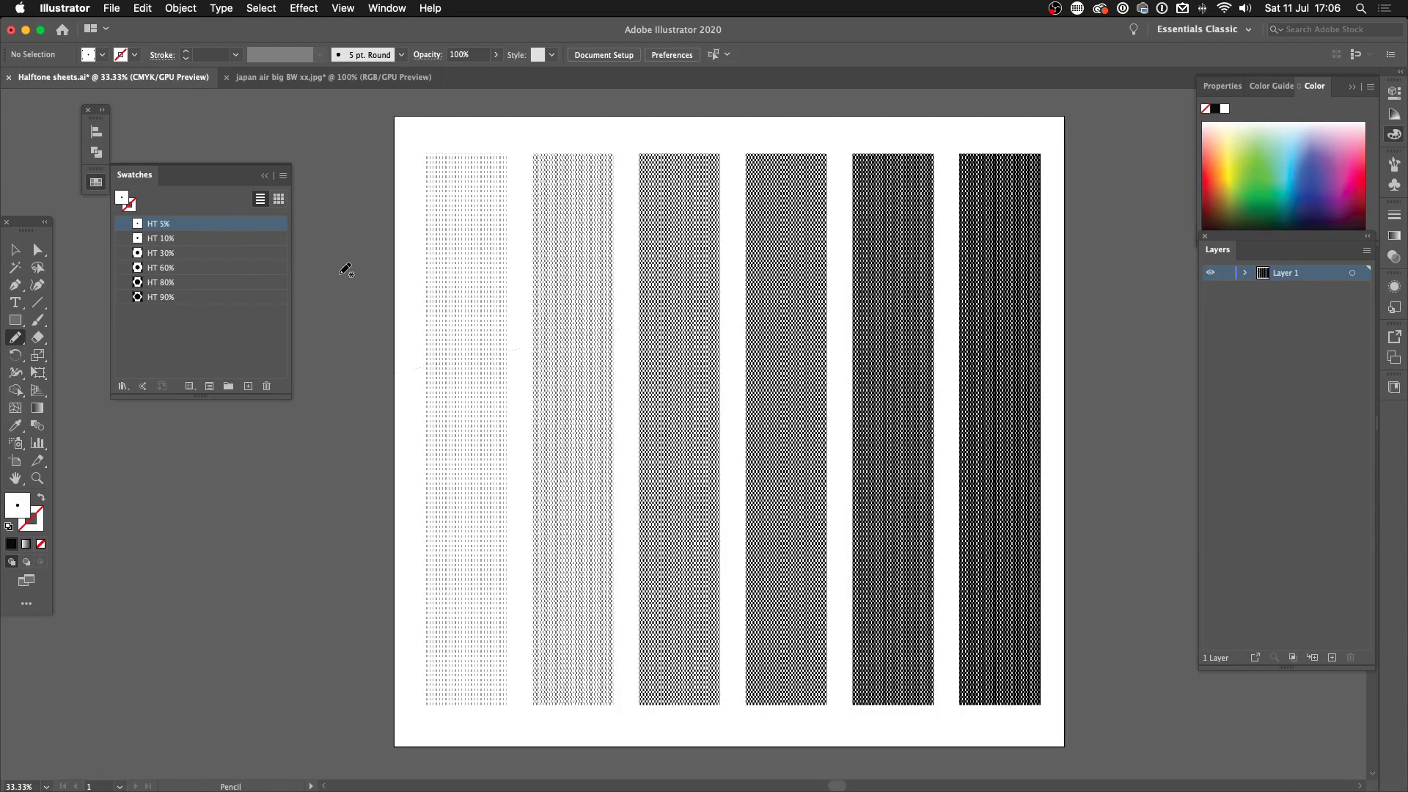
pyautogui.press('v')
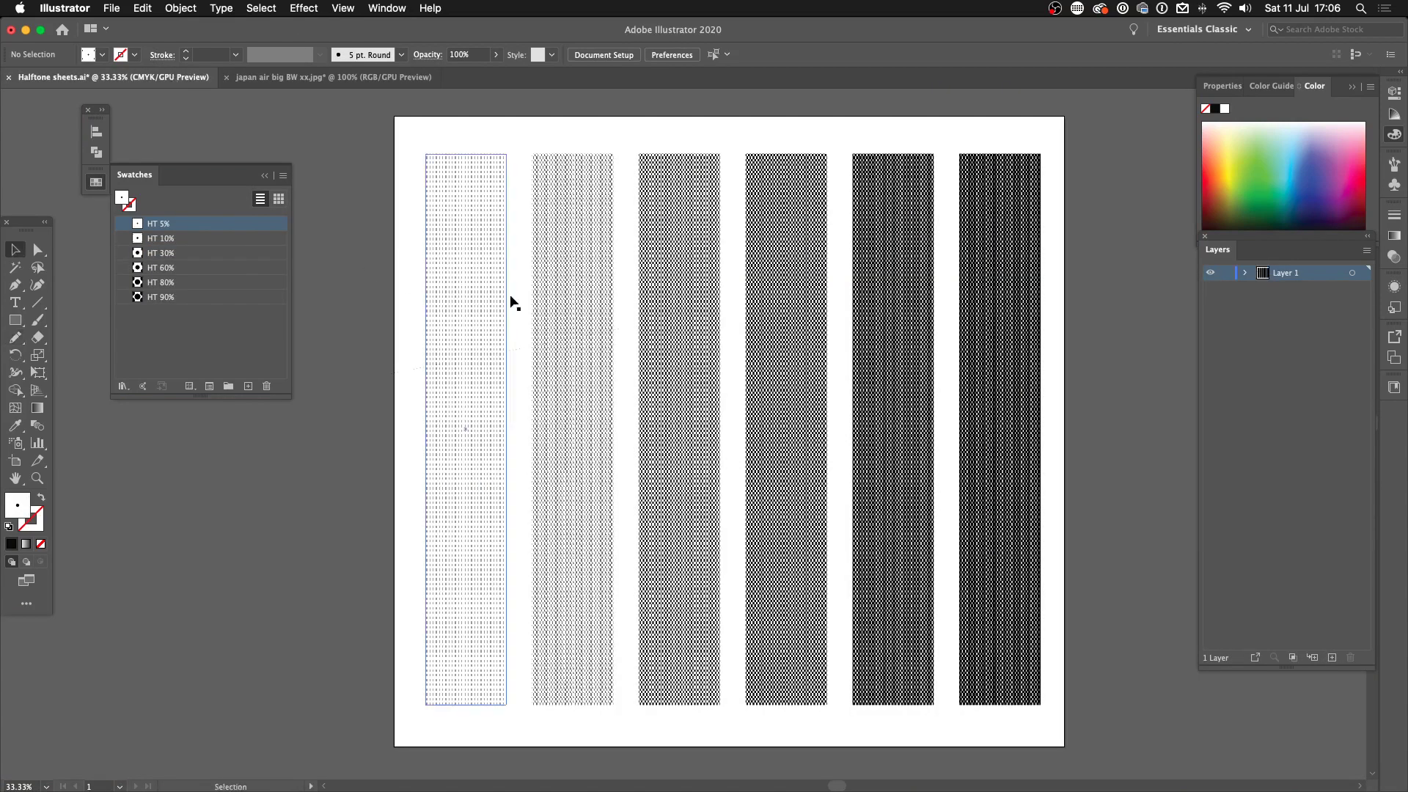
pyautogui.click(670, 316)
pyautogui.scroll(3, 675, 314)
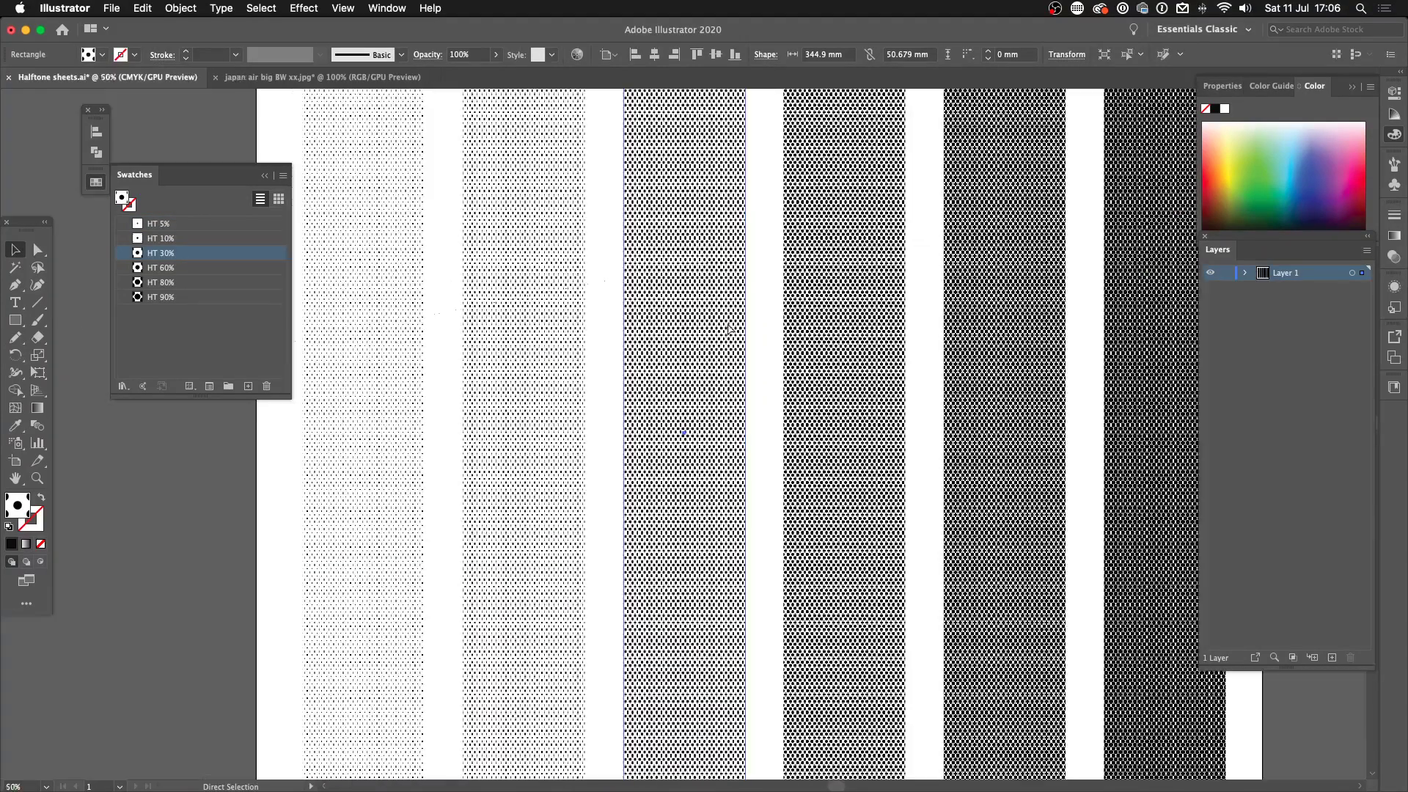
pyautogui.click(843, 355)
pyautogui.press('super+minus')
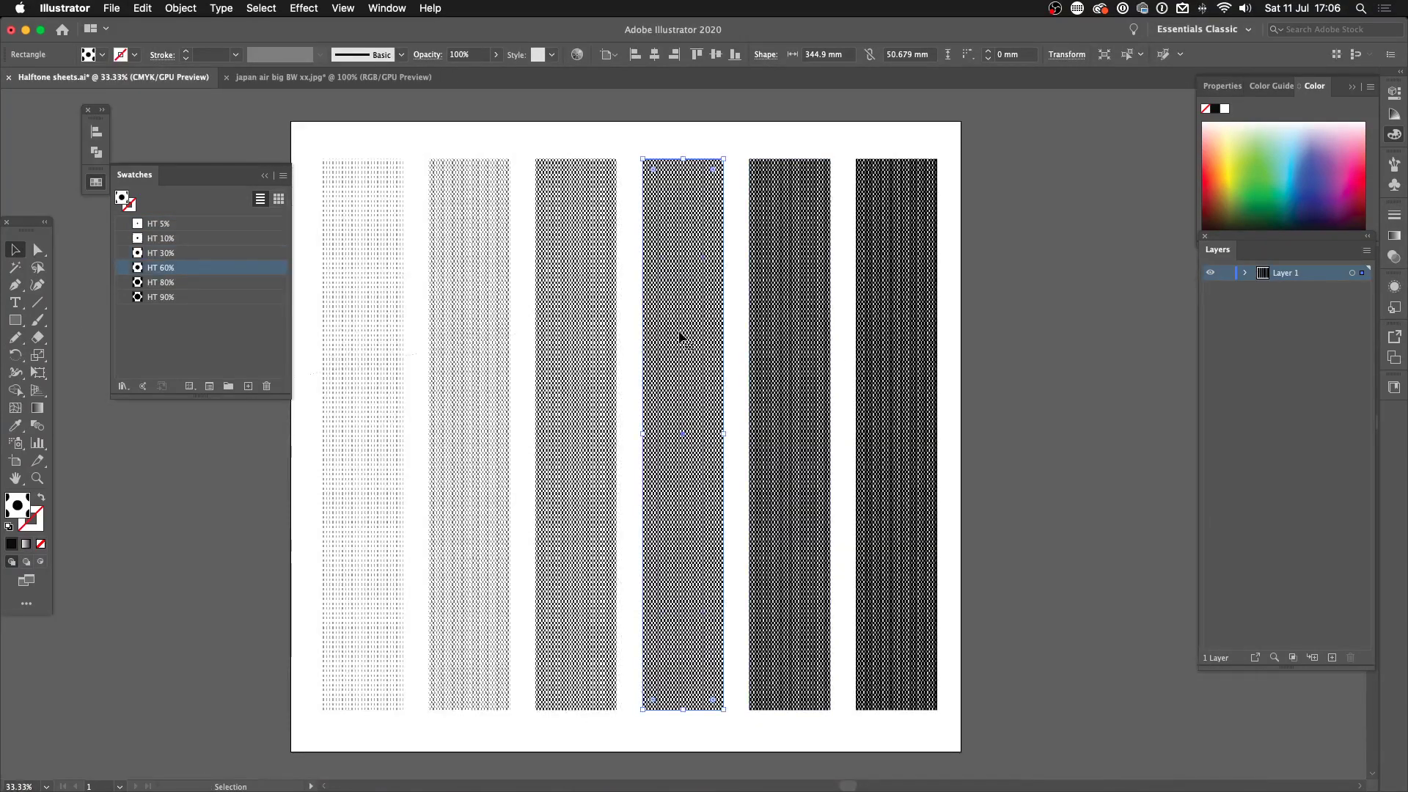
pyautogui.click(286, 78)
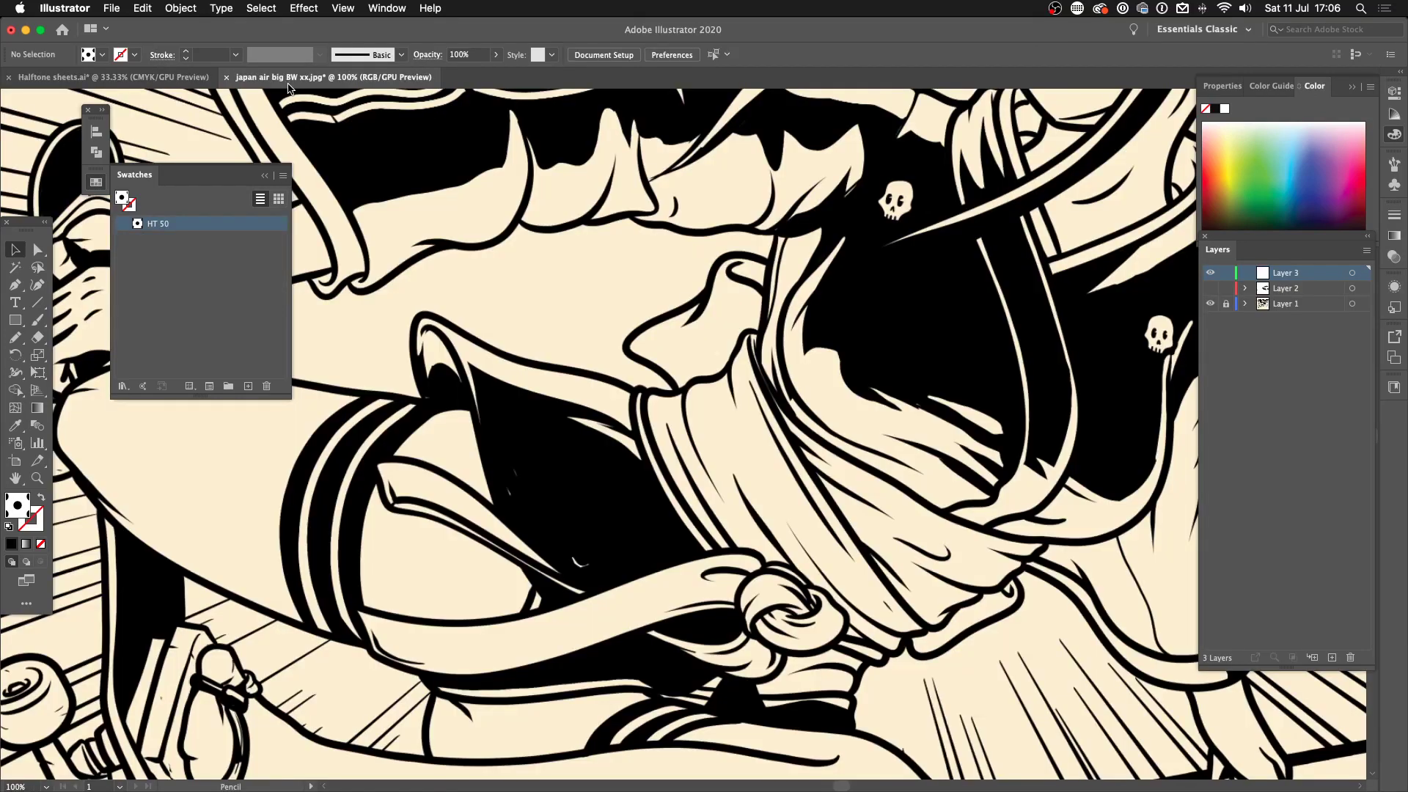
pyautogui.press('super+v')
pyautogui.press('super+minus')
pyautogui.press('super+minus')
pyautogui.press('super+minus')
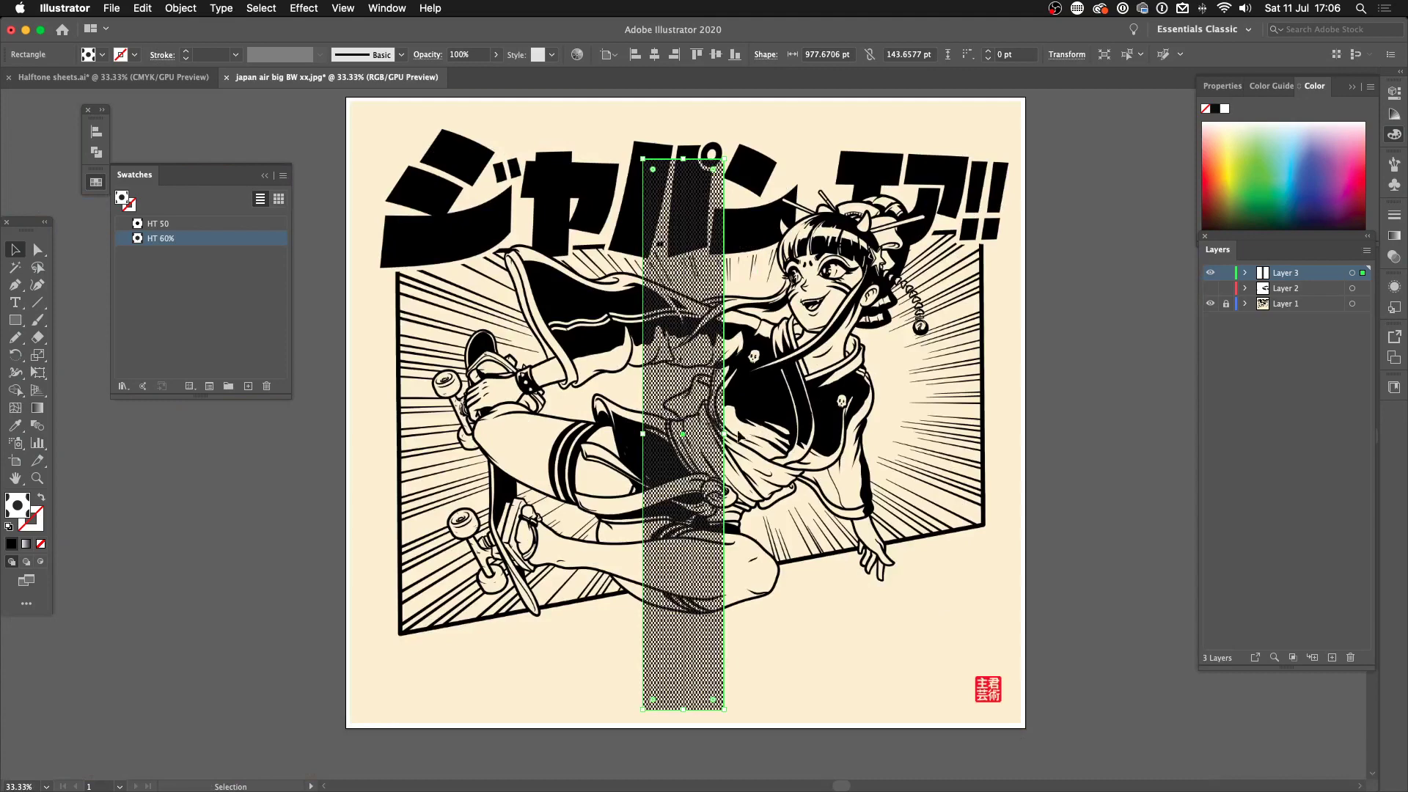
# - Delete the pasted halftone column and draw a rectangle of about 1232 by 1111 pt filled with HT 60% over the artwork
pyautogui.moveTo(728, 434); pyautogui.dragTo(1031, 432)
pyautogui.press('Escape')
pyautogui.press('Delete')
pyautogui.press('m')
pyautogui.press('super+minus')
pyautogui.moveTo(425, 181); pyautogui.dragTo(944, 649)
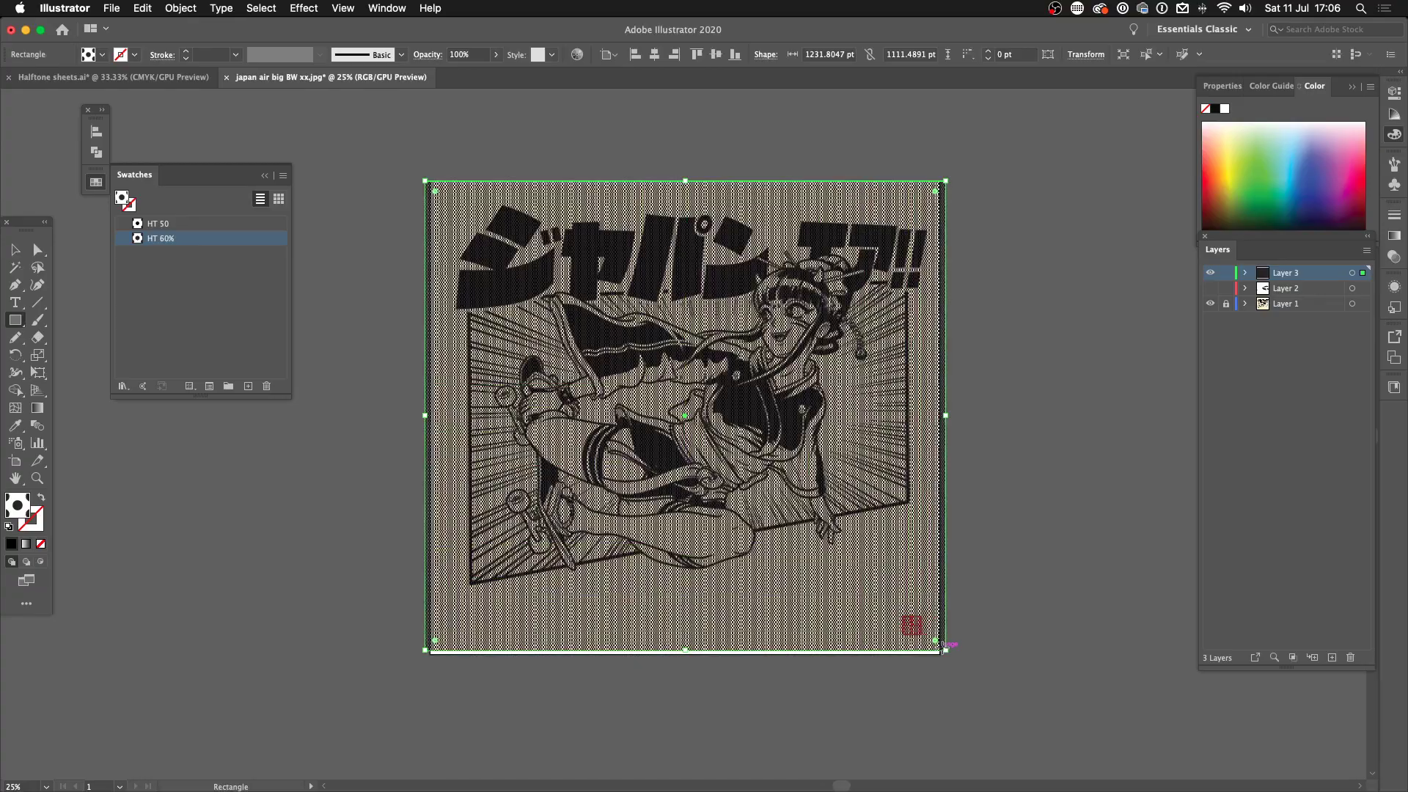
# - Examine the HT 60% dots against the black linework and solid black clothing close up
pyautogui.press('super+1')
pyautogui.press('super+minus')
pyautogui.press('super+minus')
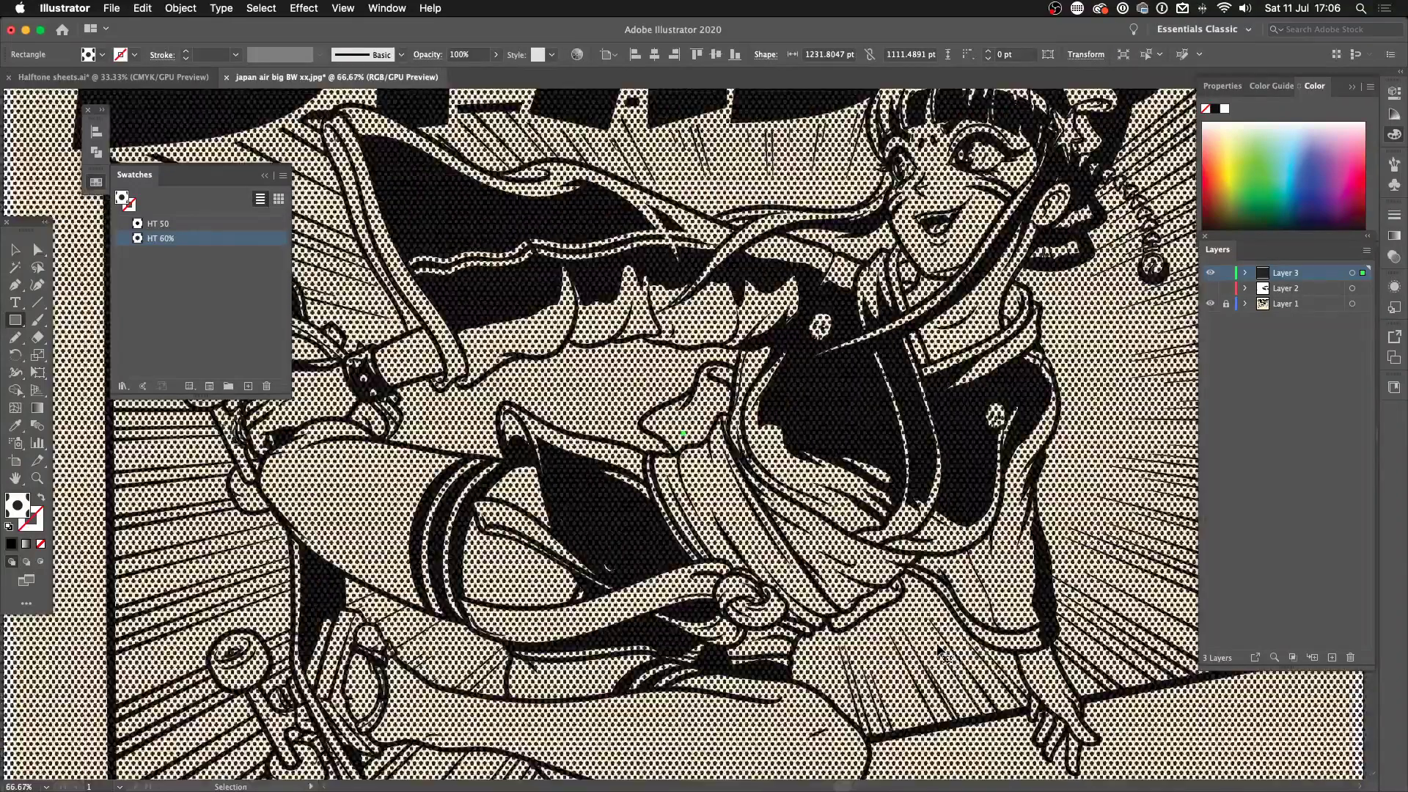
pyautogui.press('super+equal')
pyautogui.press('super+equal')
pyautogui.press('super+equal')
pyautogui.press('super+equal')
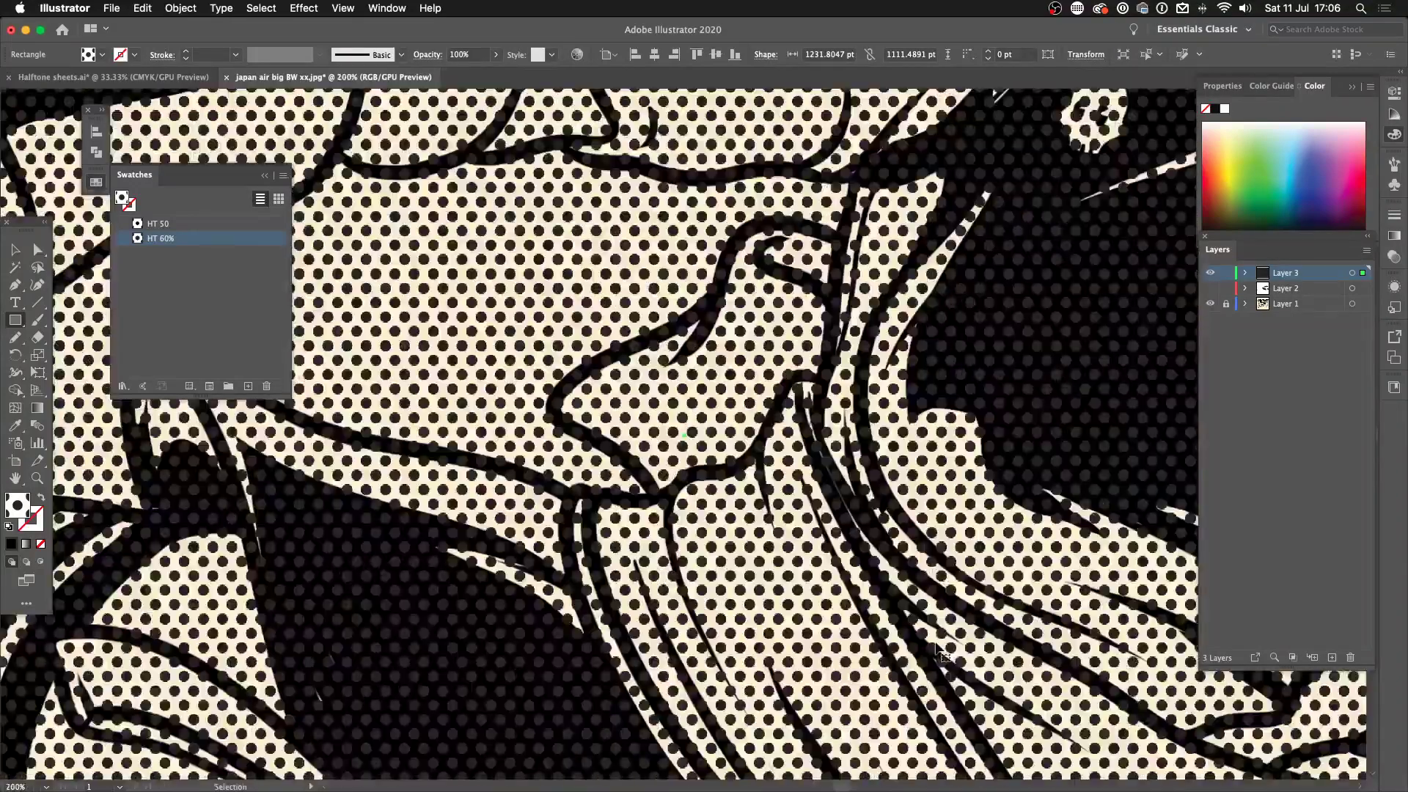
pyautogui.moveTo(616, 595); pyautogui.dragTo(579, 612)
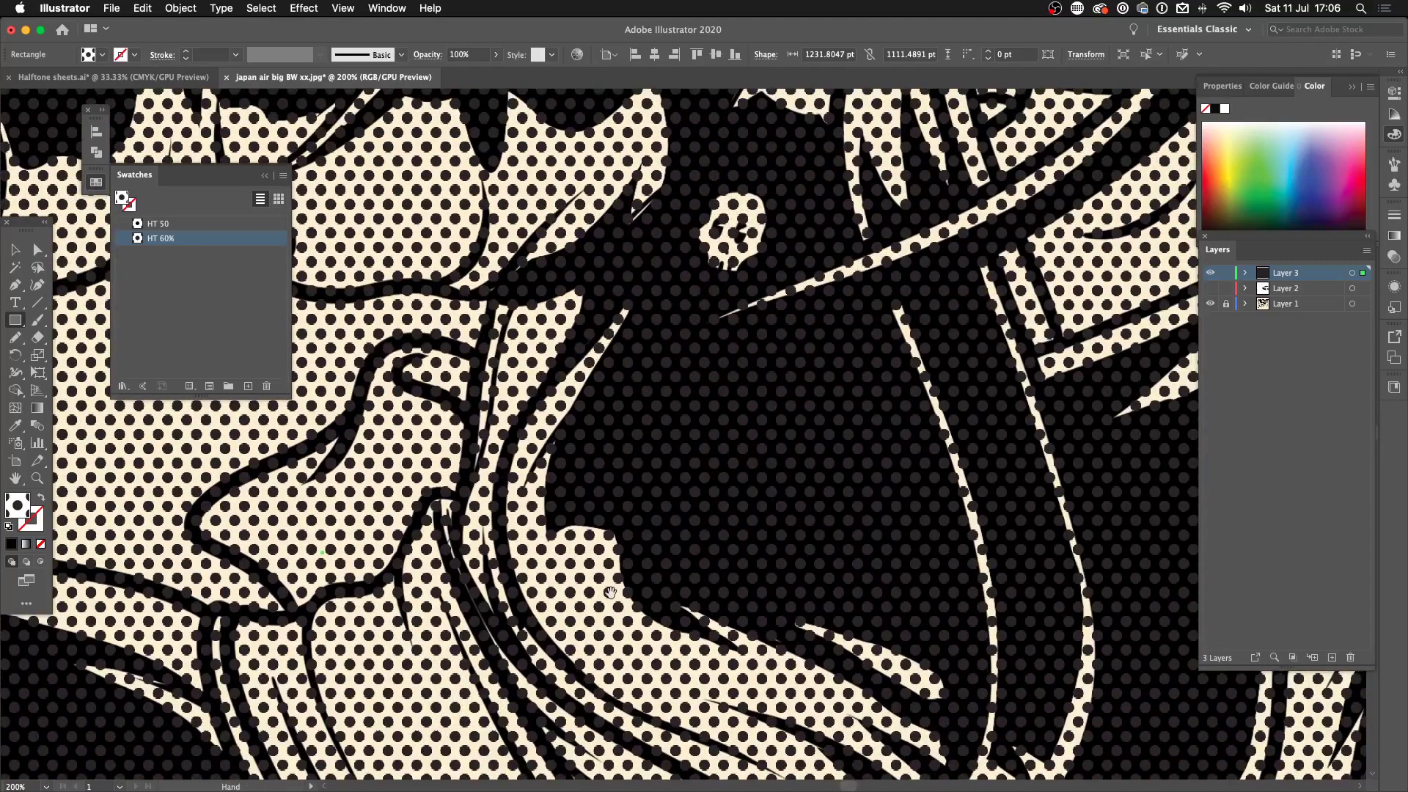
# - Edit the HT 60% pattern so its centre dot is filled with pure black, 000000, and finish pattern editing
pyautogui.doubleClick(209, 238)
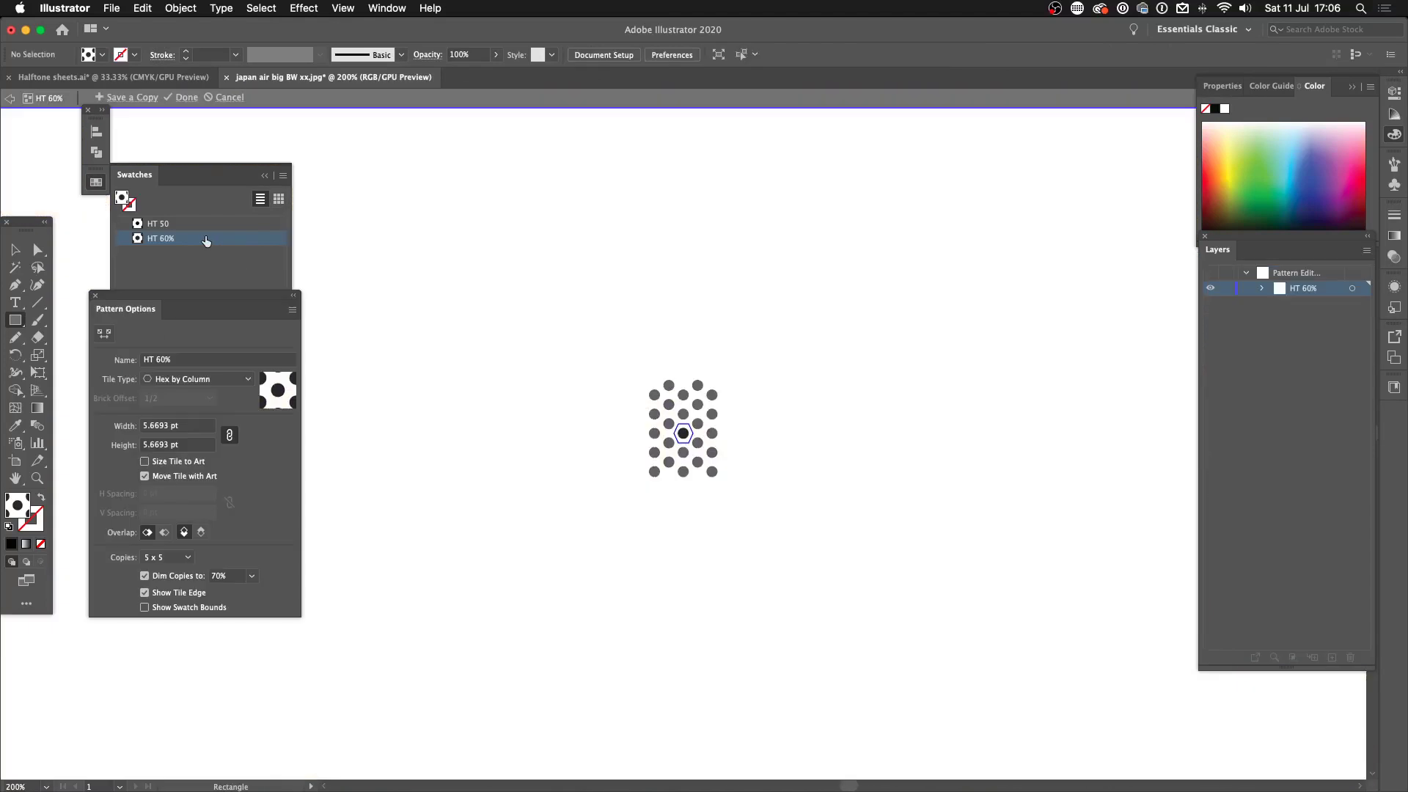
pyautogui.press('super+equal')
pyautogui.press('super+equal')
pyautogui.press('super+equal')
pyautogui.press('super+equal')
pyautogui.press('super+equal')
pyautogui.press('super+equal')
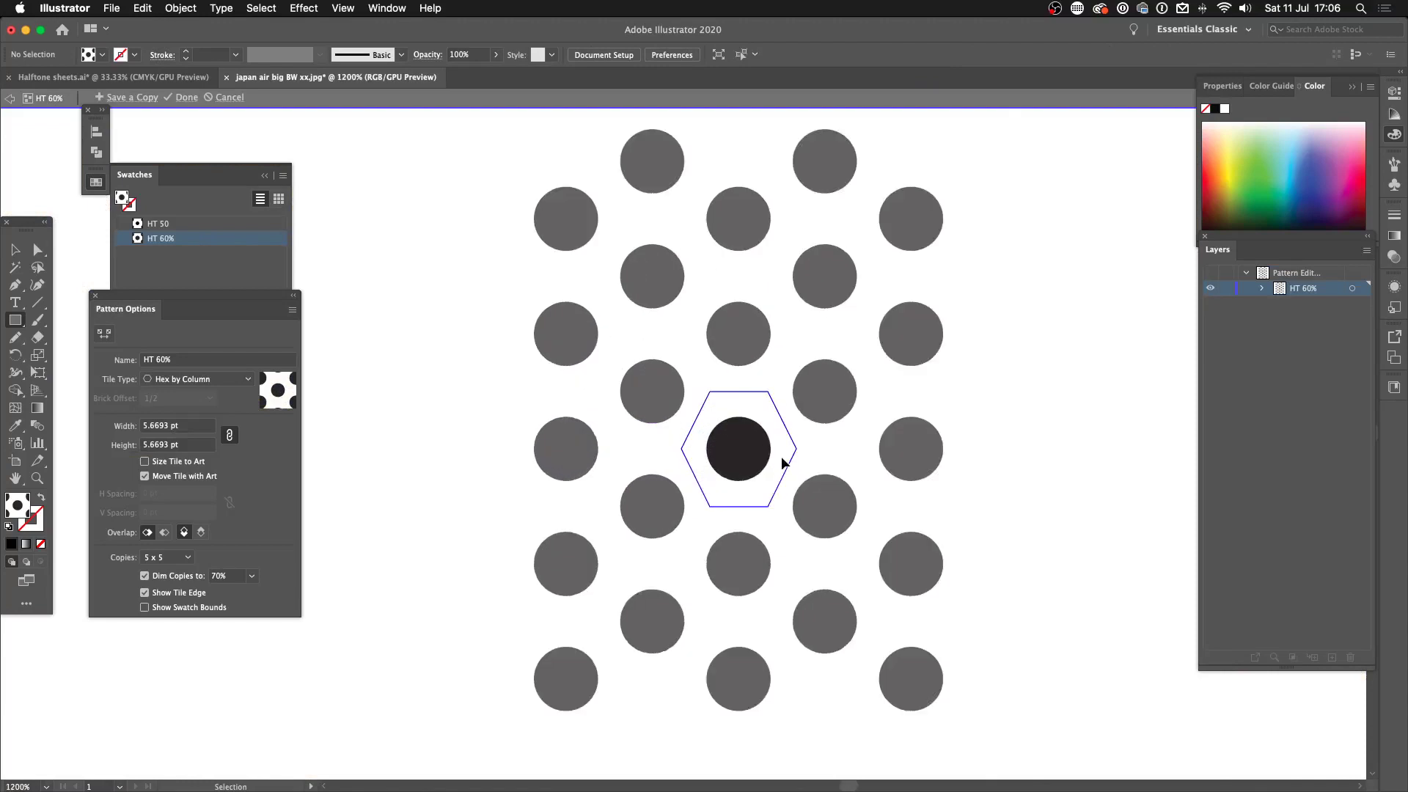
pyautogui.press('a')
pyautogui.click(764, 466)
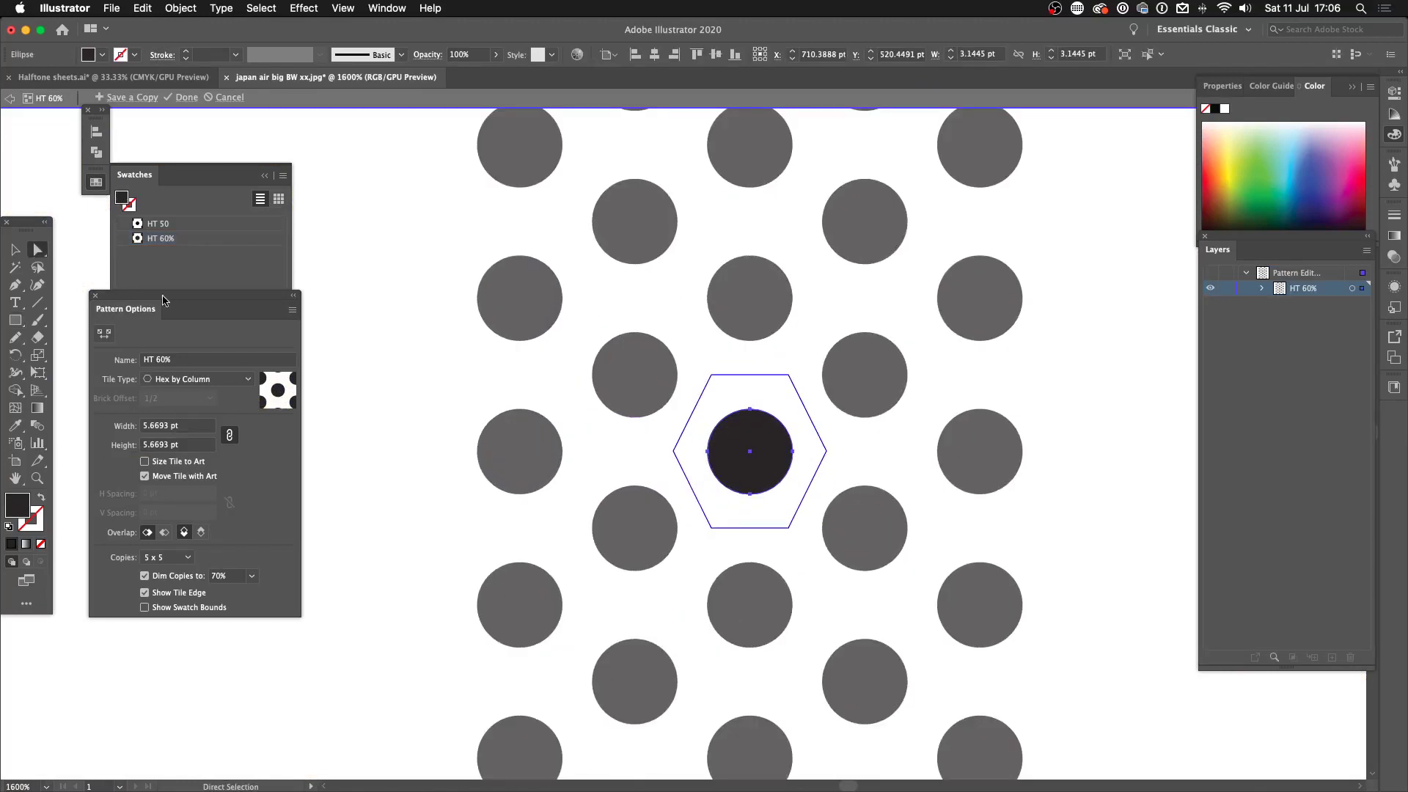
pyautogui.doubleClick(16, 506)
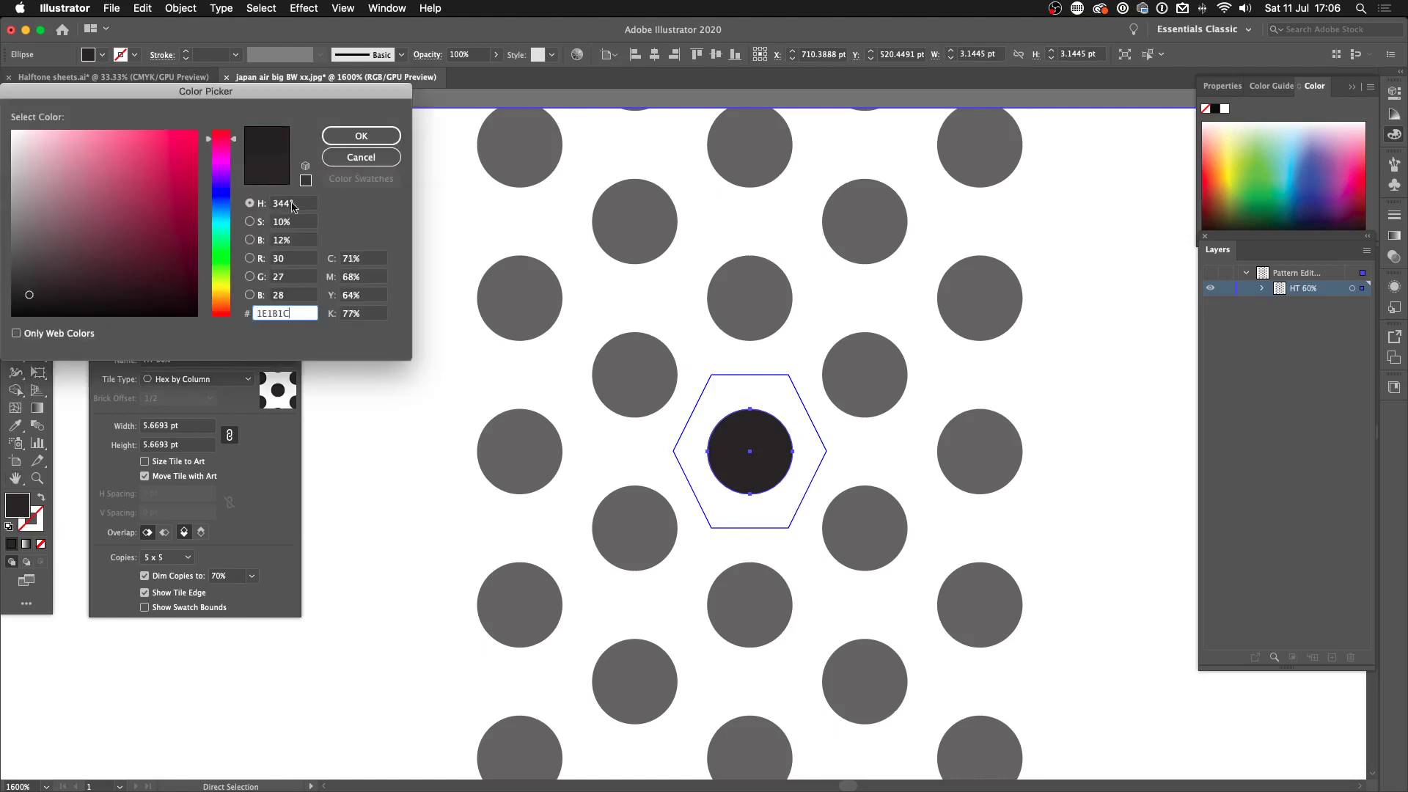
pyautogui.write('000000')
pyautogui.click(361, 135)
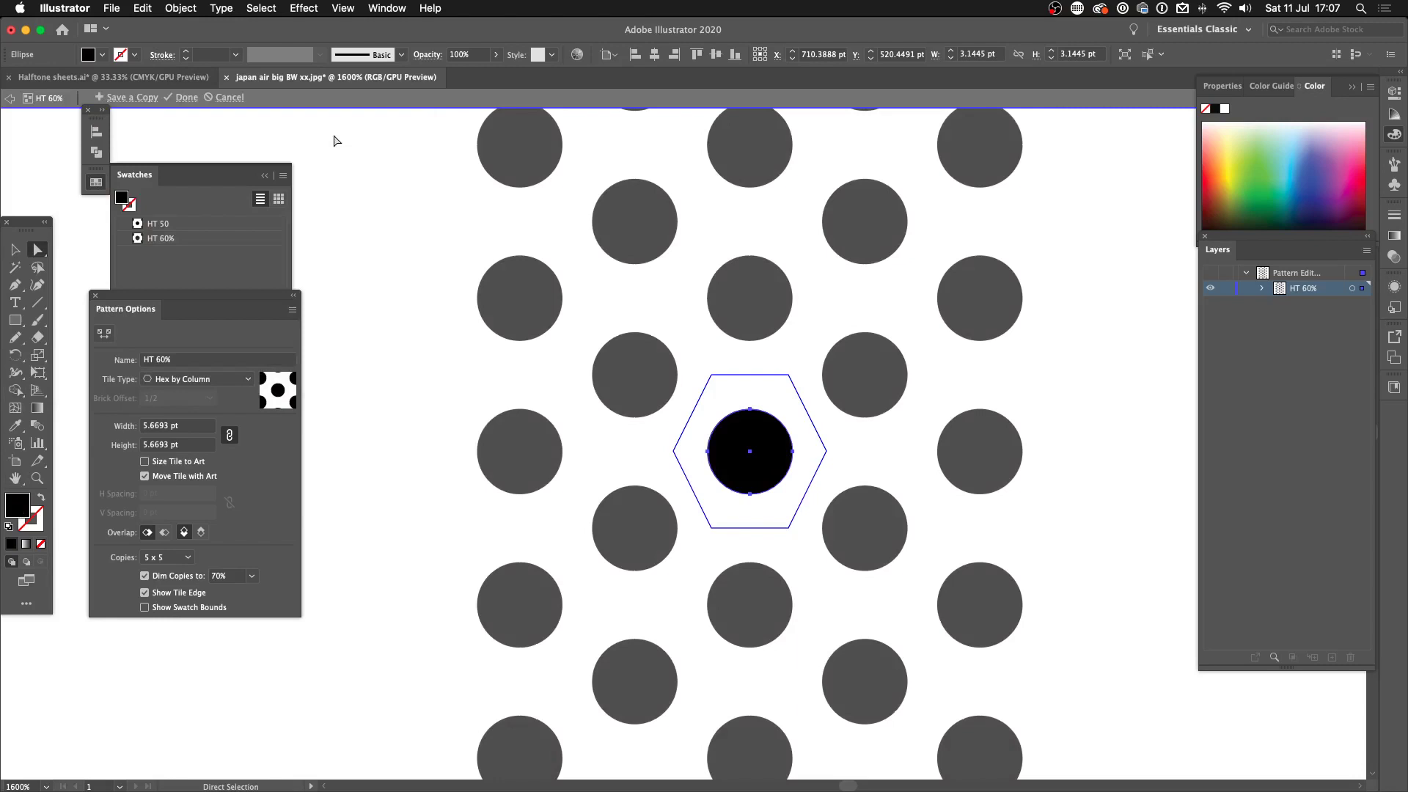
pyautogui.click(166, 98)
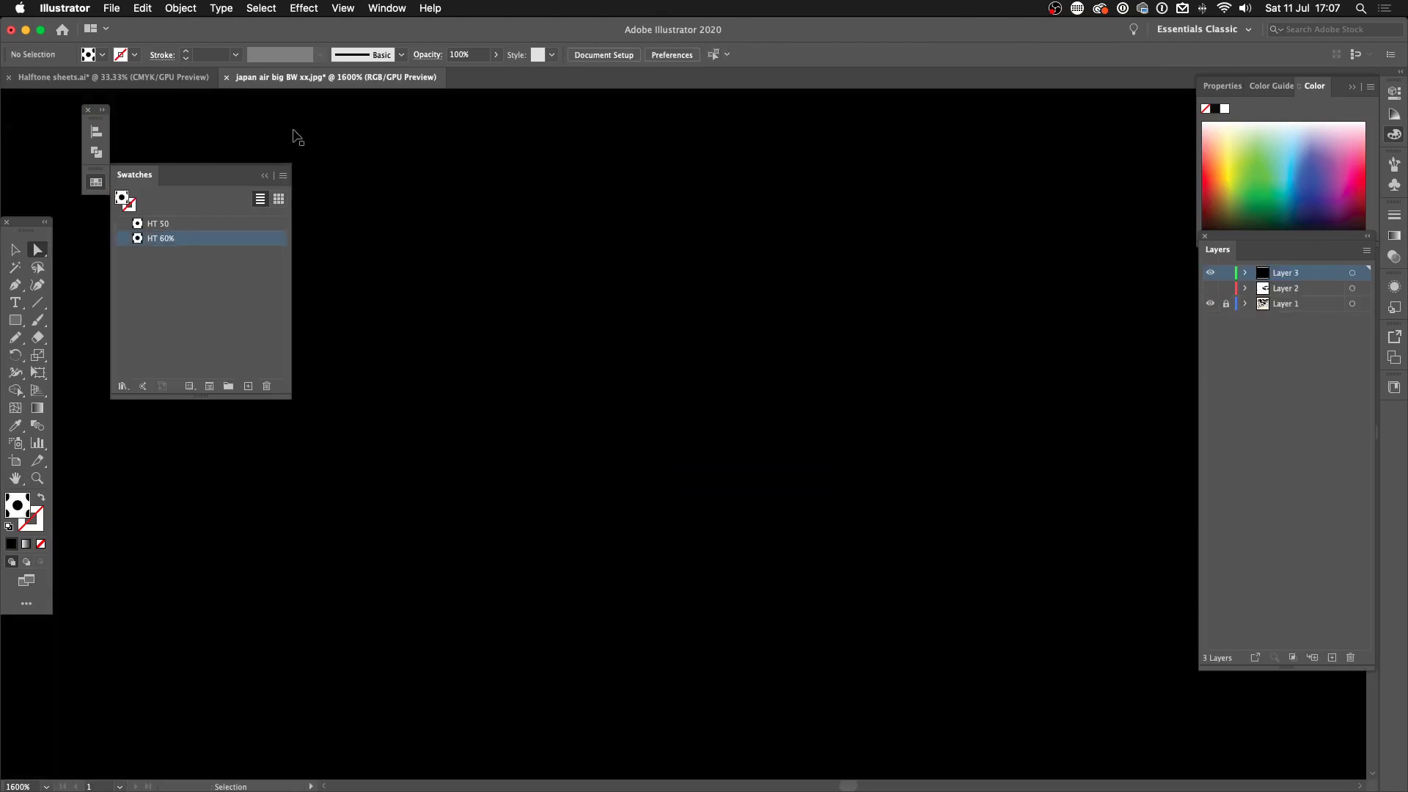
pyautogui.scroll(-6, 487, 258)
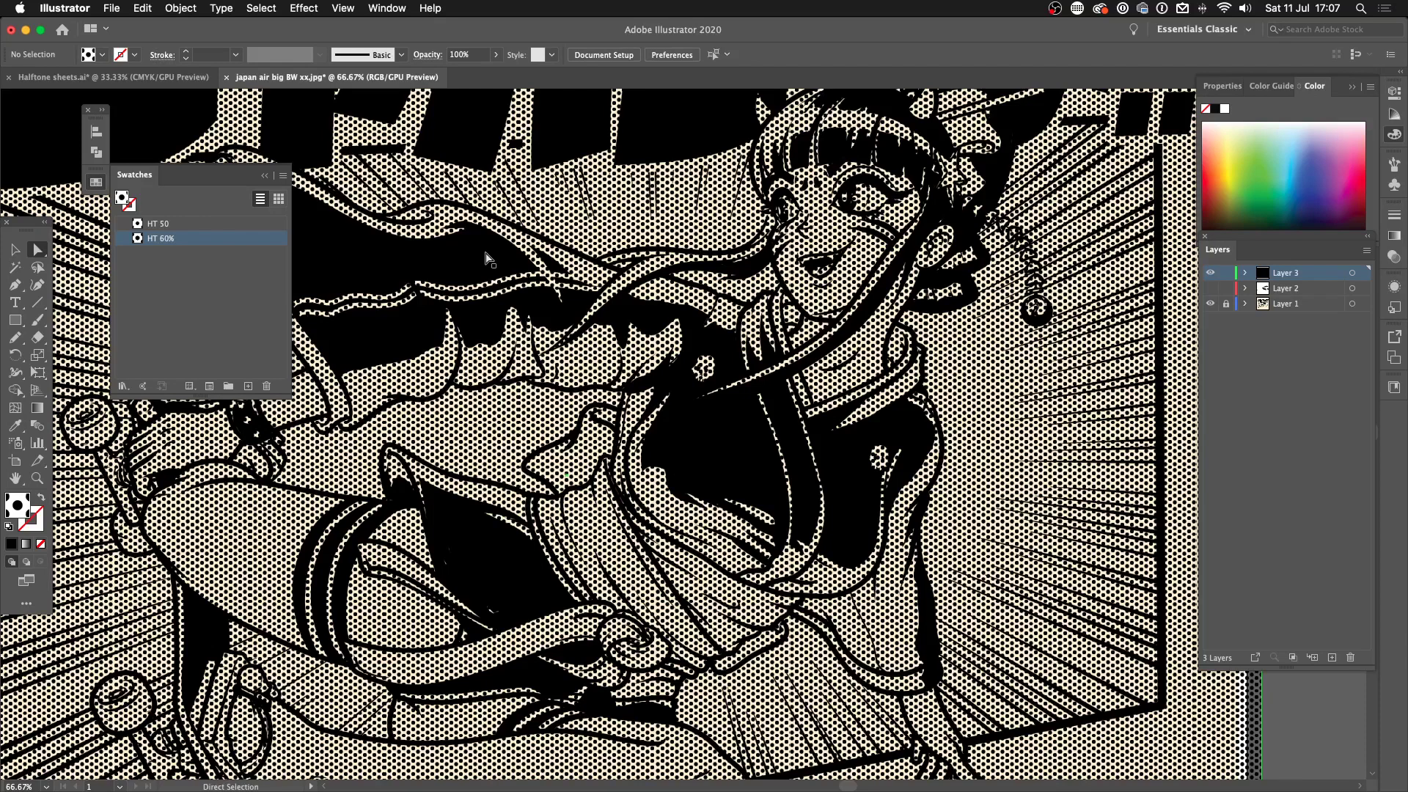
# - Edit the HT 60% pattern so its centre dot is filled with pink, and finish pattern editing
pyautogui.doubleClick(195, 238)
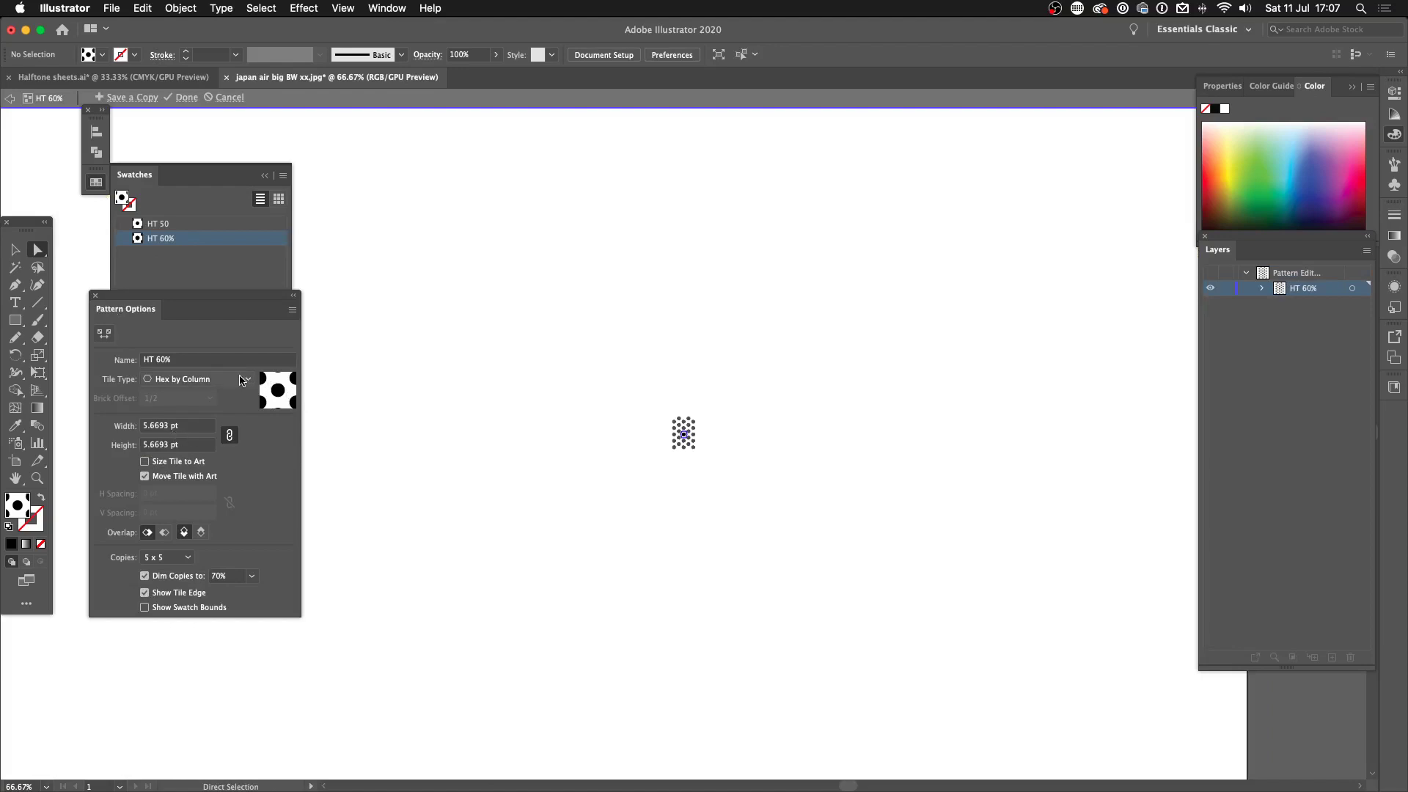
pyautogui.press('super+equal')
pyautogui.press('super+equal')
pyautogui.press('super+equal')
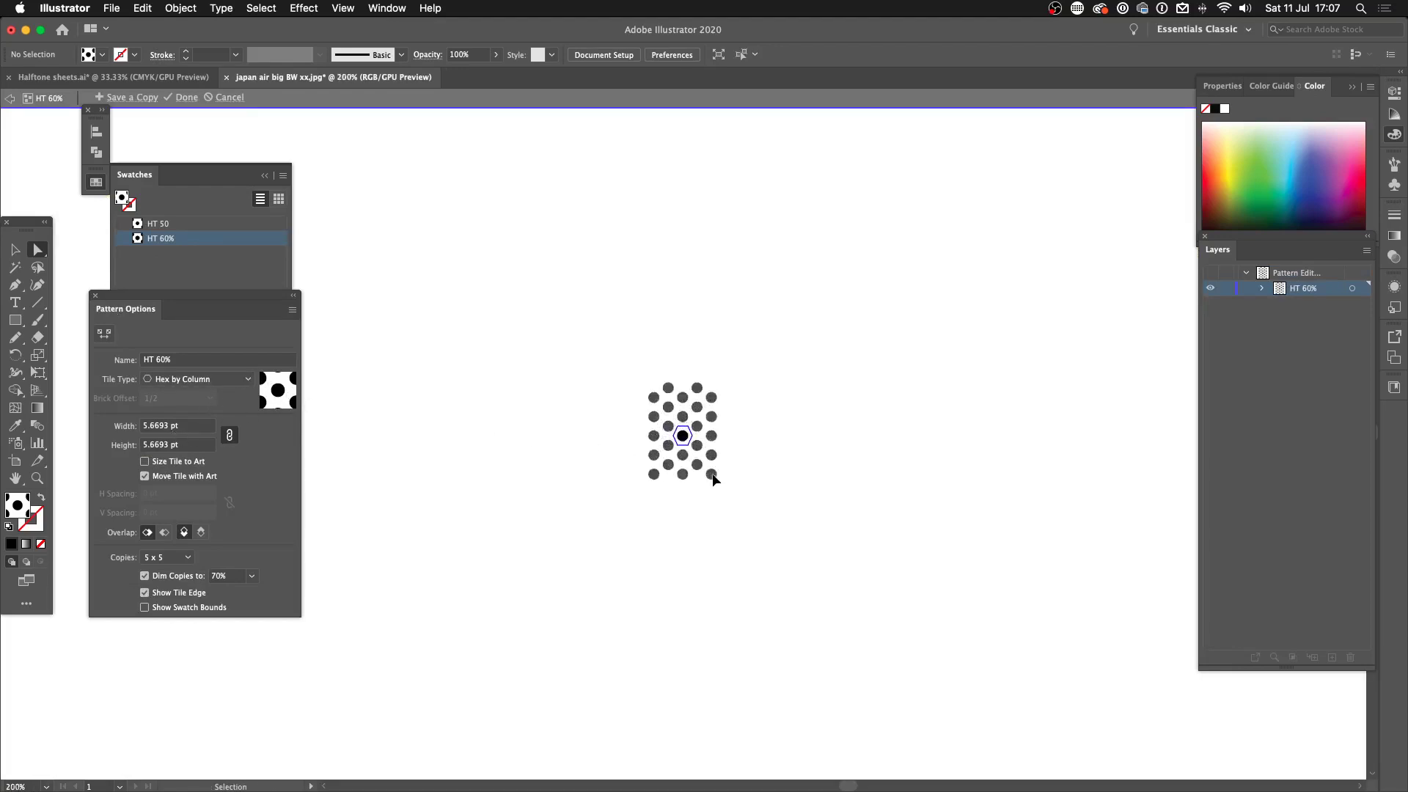
pyautogui.press('super+equal')
pyautogui.press('super+equal')
pyautogui.press('super+equal')
pyautogui.press('super+equal')
pyautogui.press('super+equal')
pyautogui.press('super+equal')
pyautogui.press('a')
pyautogui.click(681, 455)
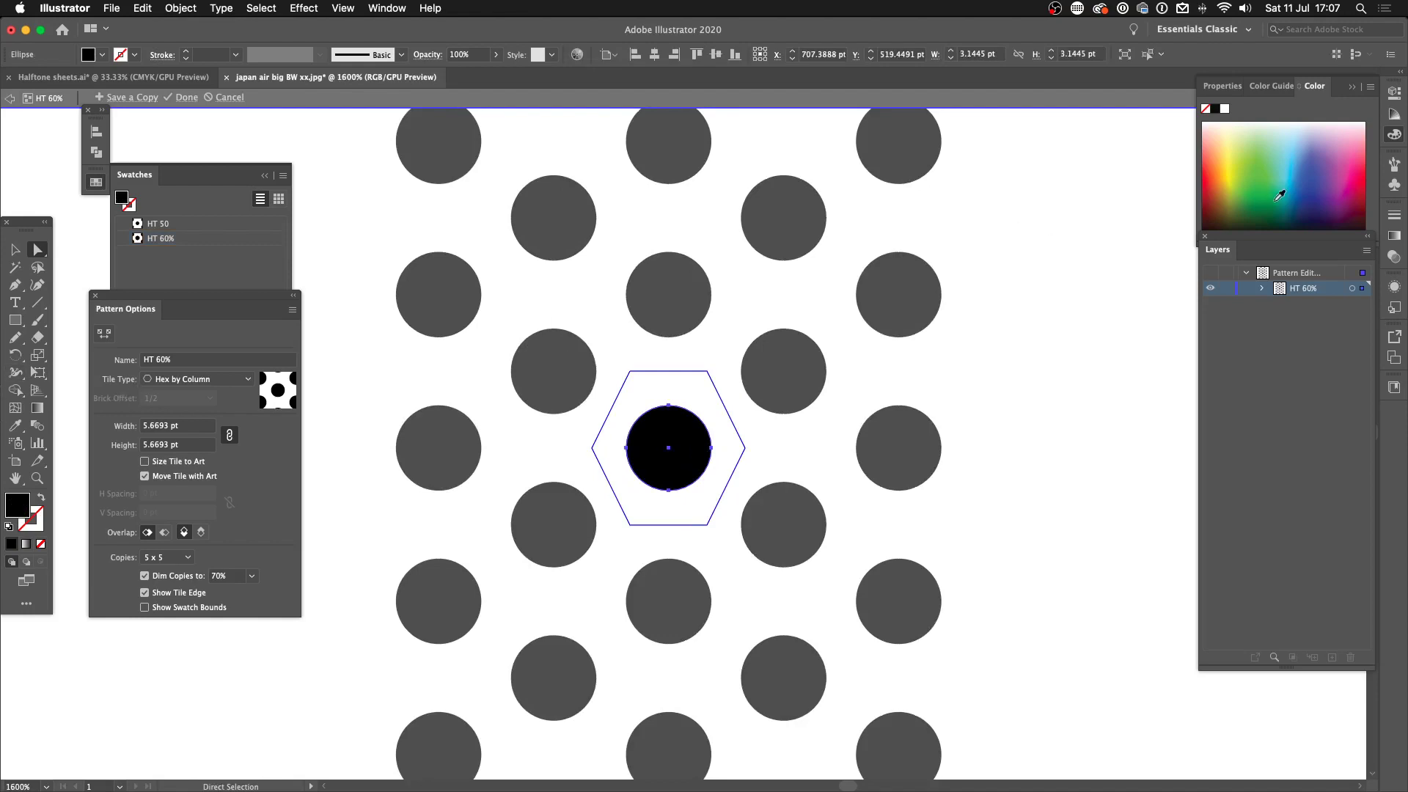
pyautogui.click(1347, 161)
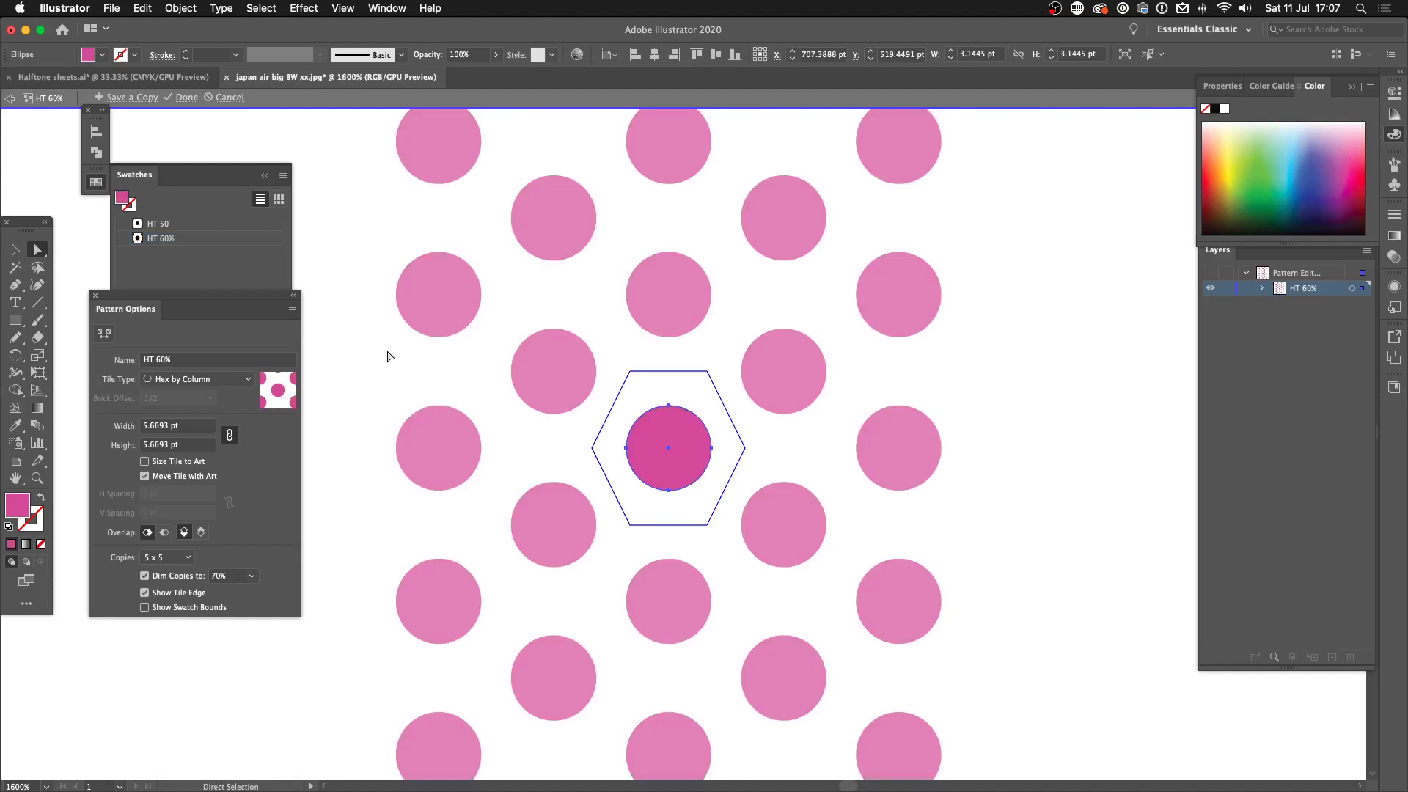
pyautogui.click(188, 98)
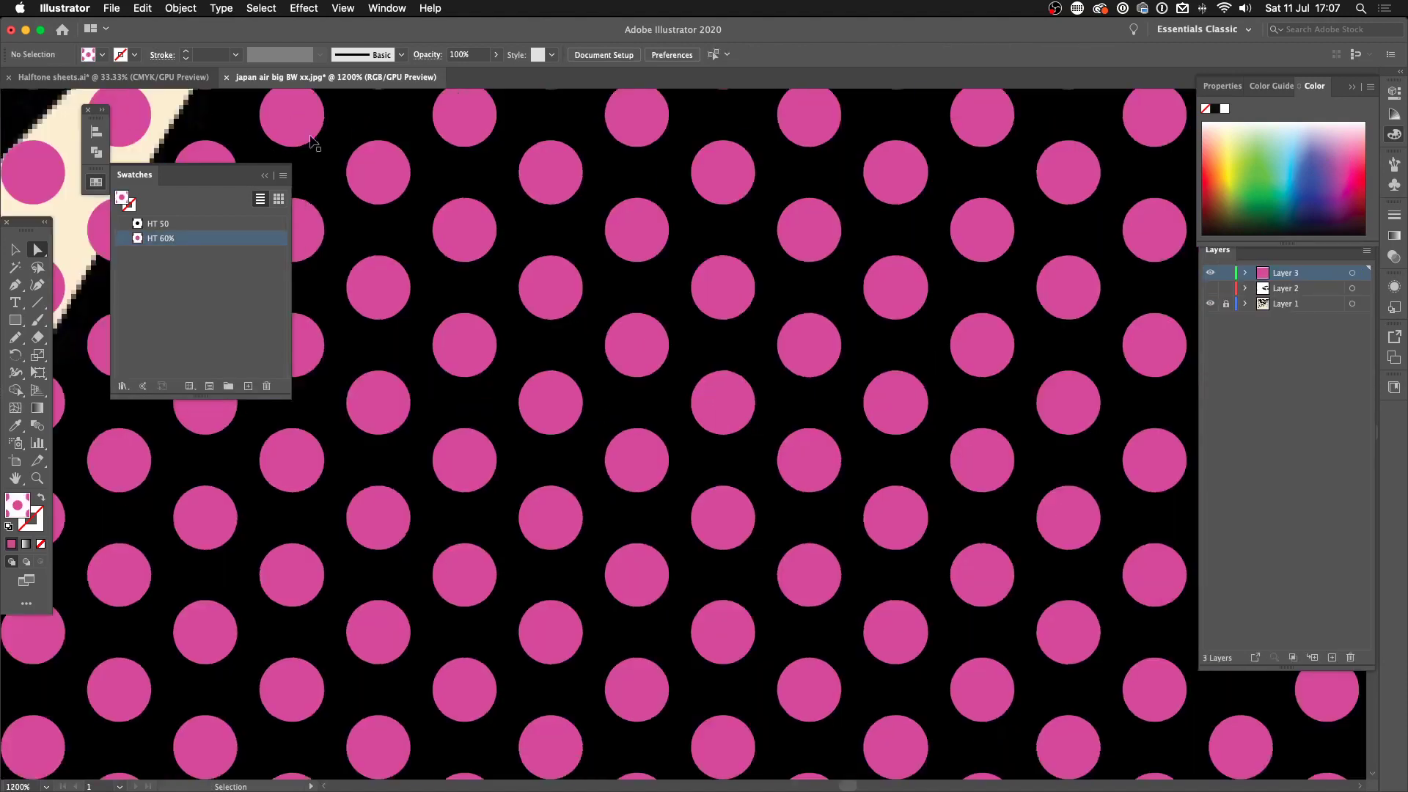
# - Examine the pink HT 60% dots over the whole artwork and against the black linework and clothing
pyautogui.press('super+minus')
pyautogui.press('super+minus')
pyautogui.press('super+minus')
pyautogui.press('super+minus')
pyautogui.press('super+minus')
pyautogui.press('super+minus')
pyautogui.press('super+minus')
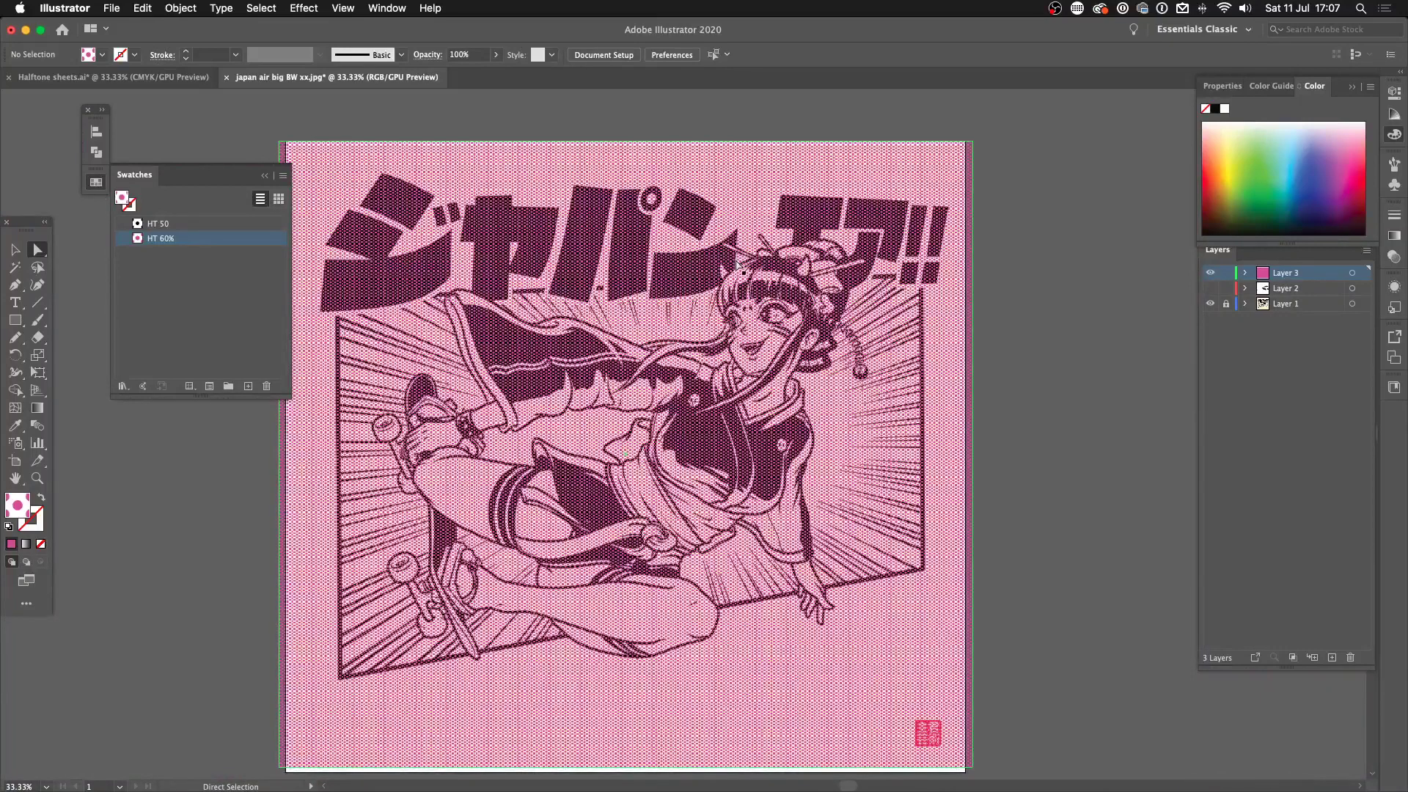
pyautogui.press('super+equal')
pyautogui.press('super+equal')
pyautogui.press('super+equal')
pyautogui.press('super+equal')
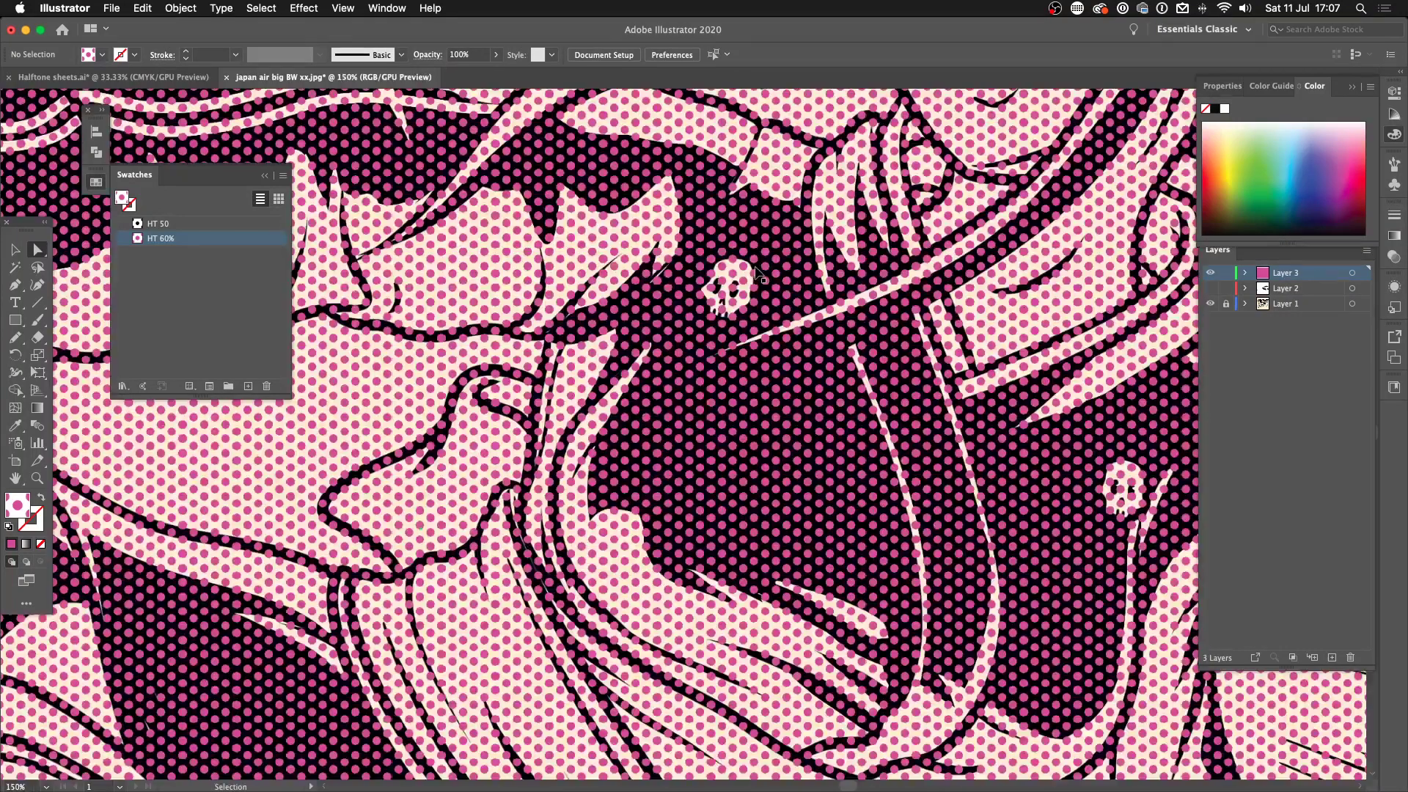
# - Undo the pink recolouring of the HT 60% pattern and leave pattern editing
pyautogui.press('super+z')
pyautogui.press('super+z')
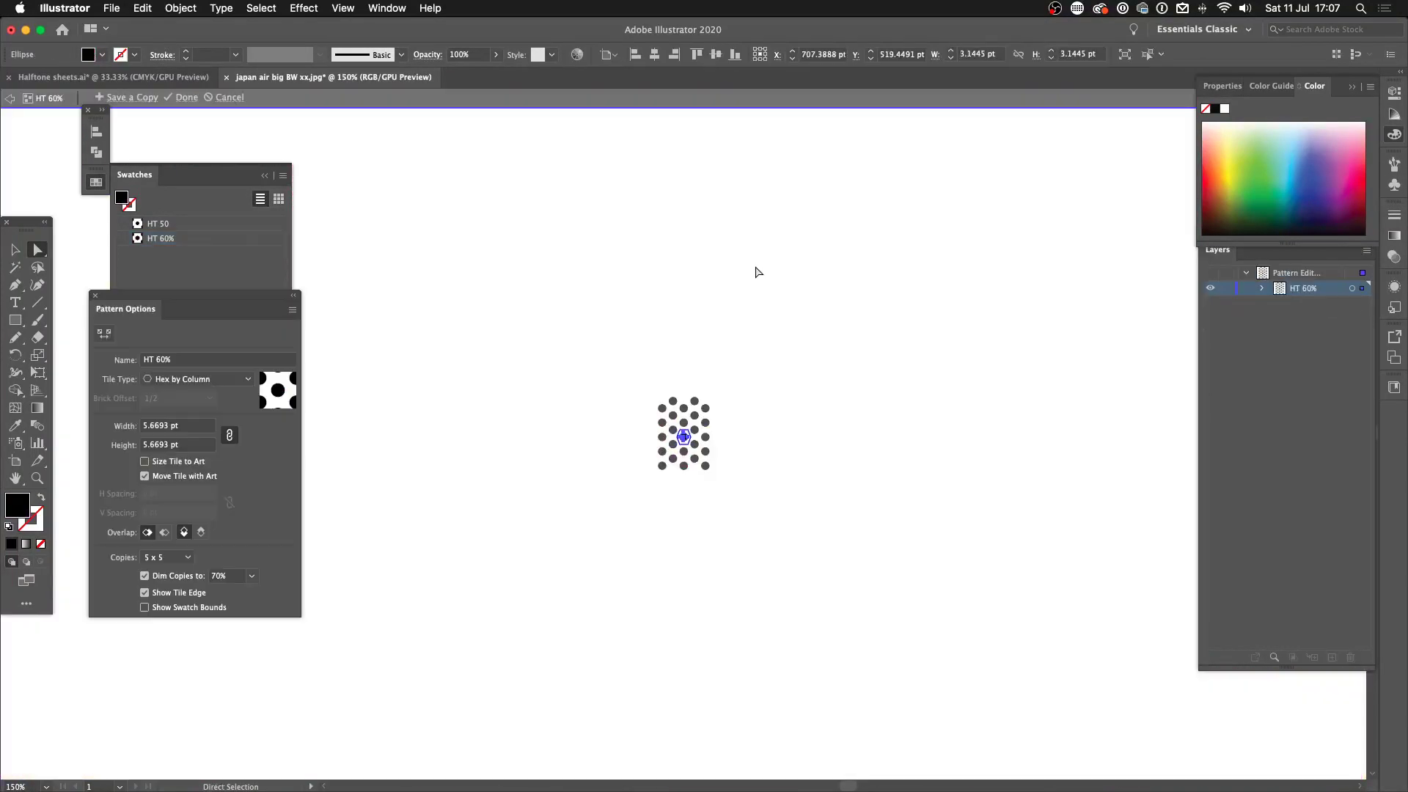
pyautogui.doubleClick(379, 164)
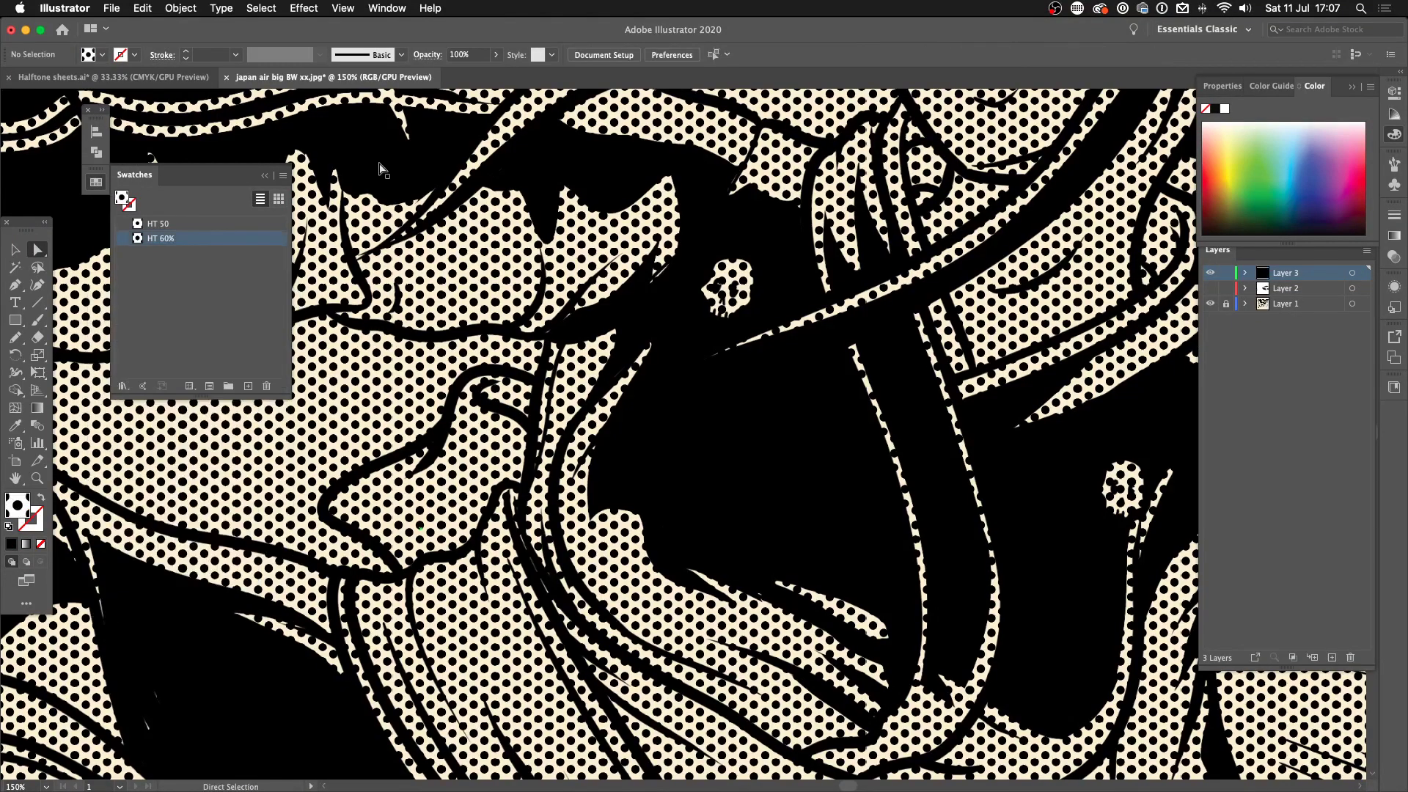
# - Copy the HT 60% rectangle covering the artwork and switch to Photoshop
pyautogui.press('super+minus')
pyautogui.press('super+minus')
pyautogui.press('super+minus')
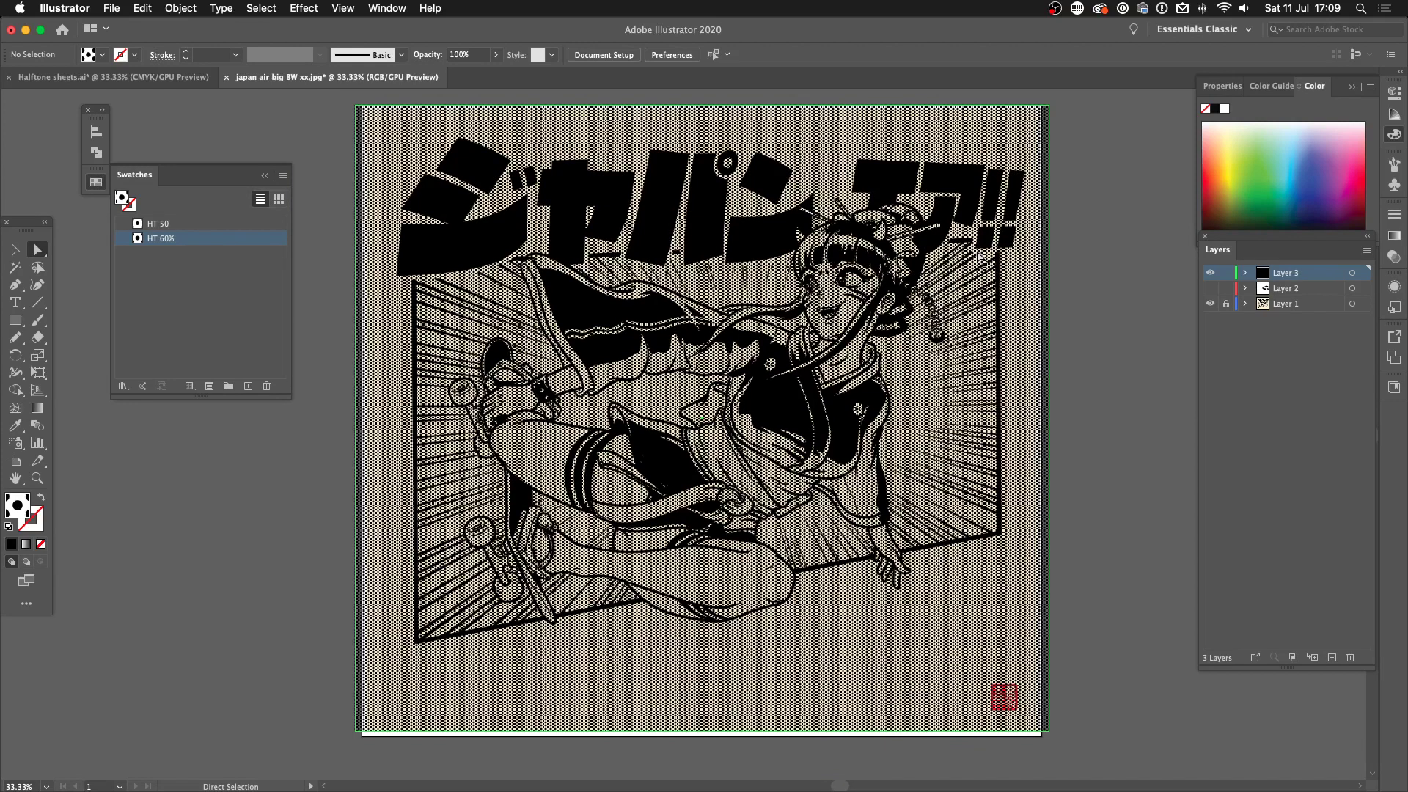
pyautogui.click(968, 269)
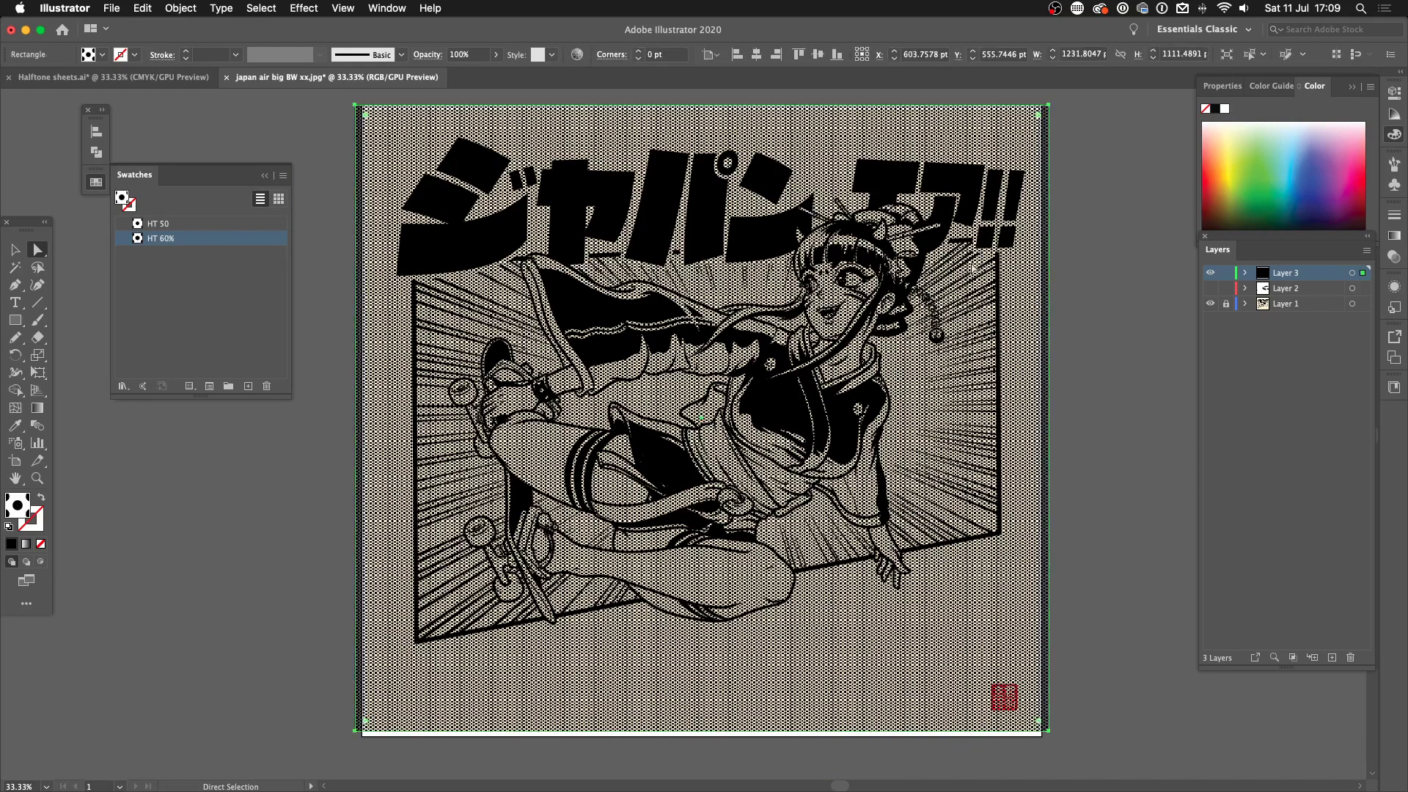
pyautogui.moveTo(908, 229); pyautogui.dragTo(911, 230)
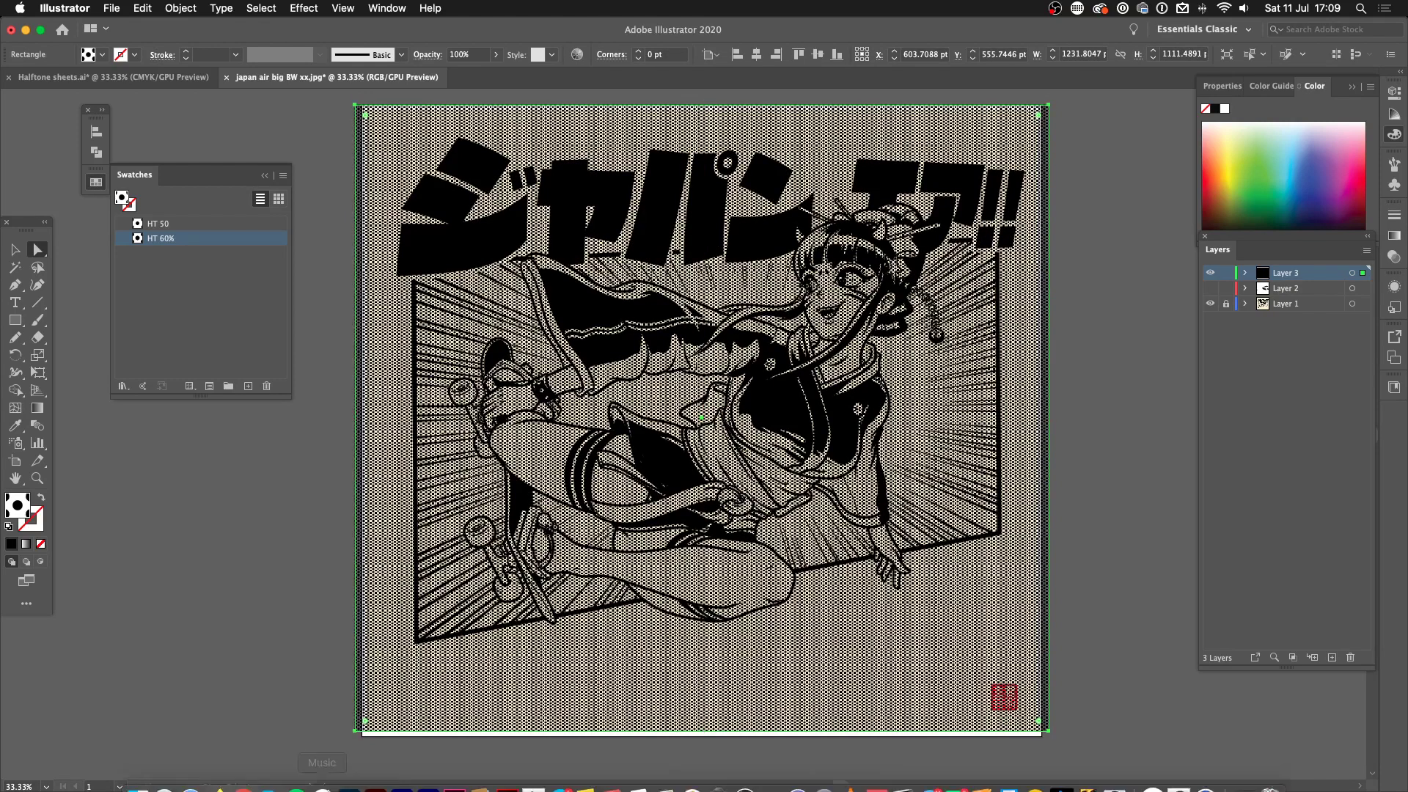
pyautogui.click(349, 777)
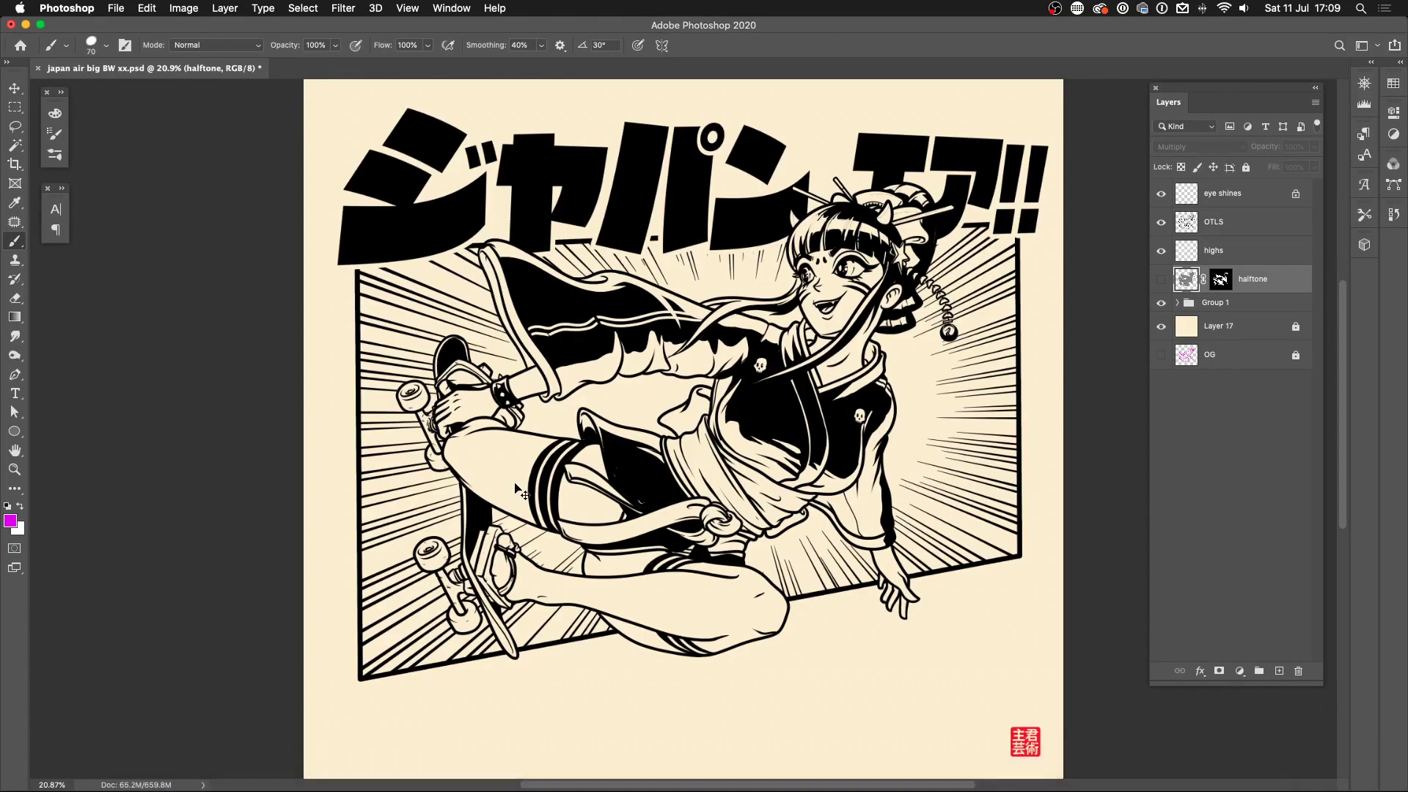
# - Paste the halftone rectangle over the artwork as a Smart Object that is added to the current library
pyautogui.press('super+v')
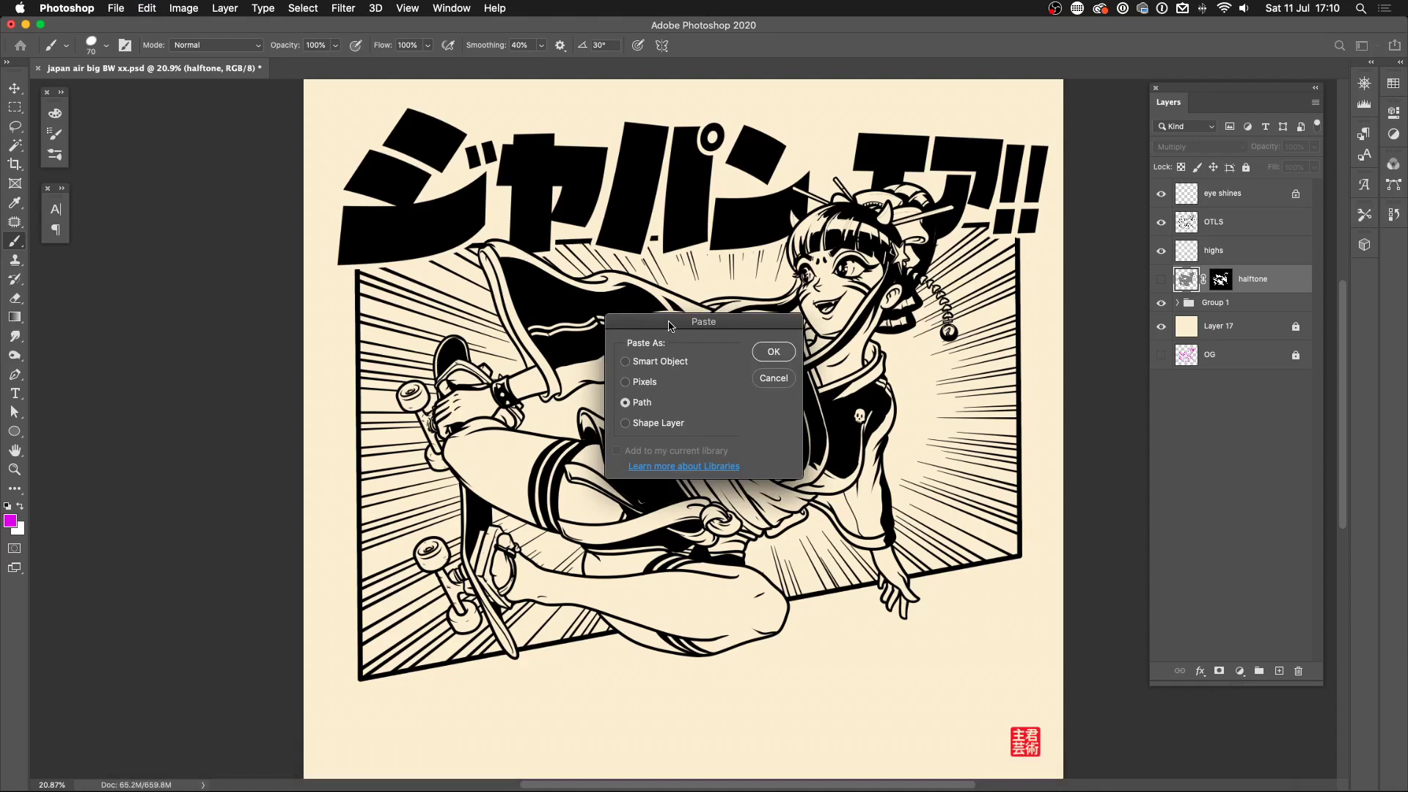
pyautogui.moveTo(669, 326); pyautogui.dragTo(643, 304)
pyautogui.click(616, 341)
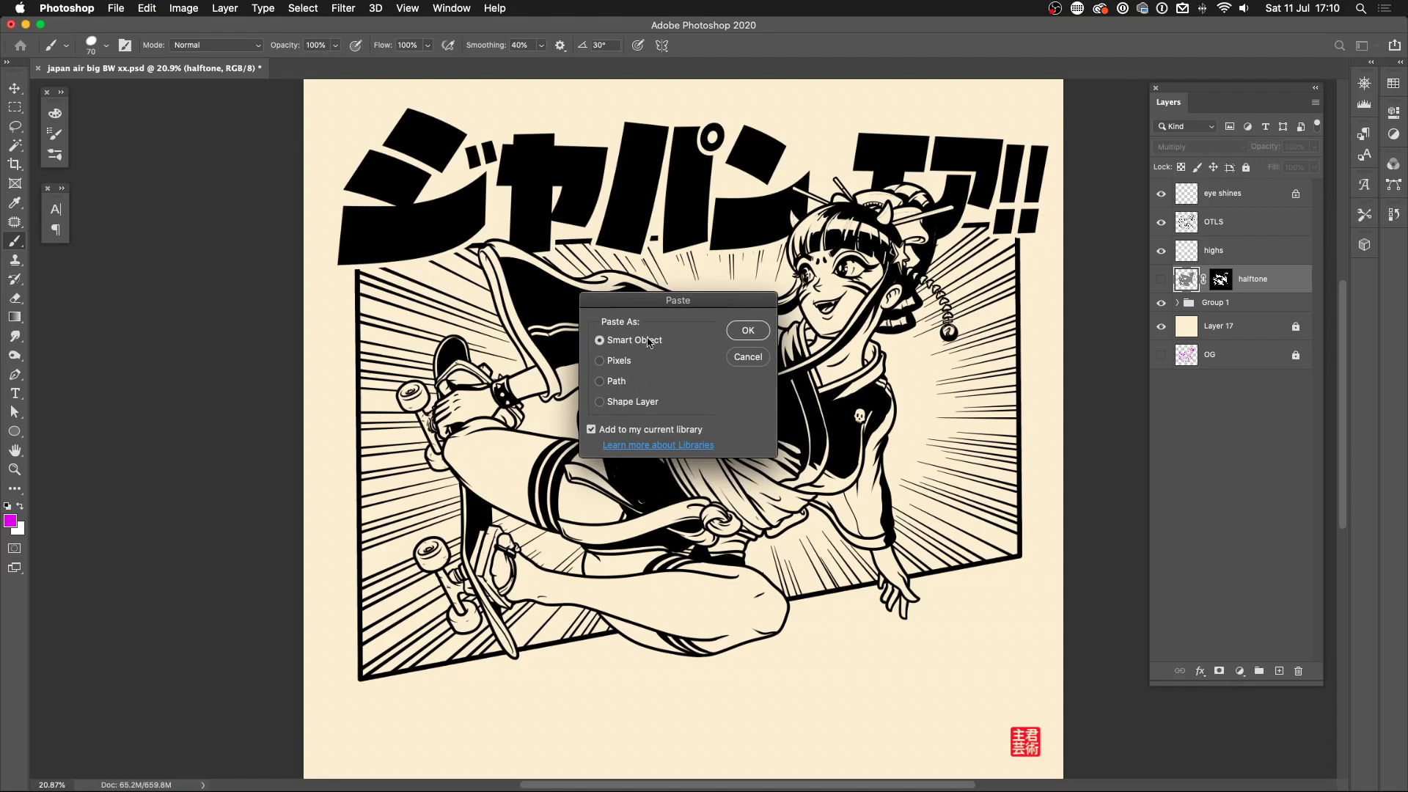
pyautogui.click(755, 332)
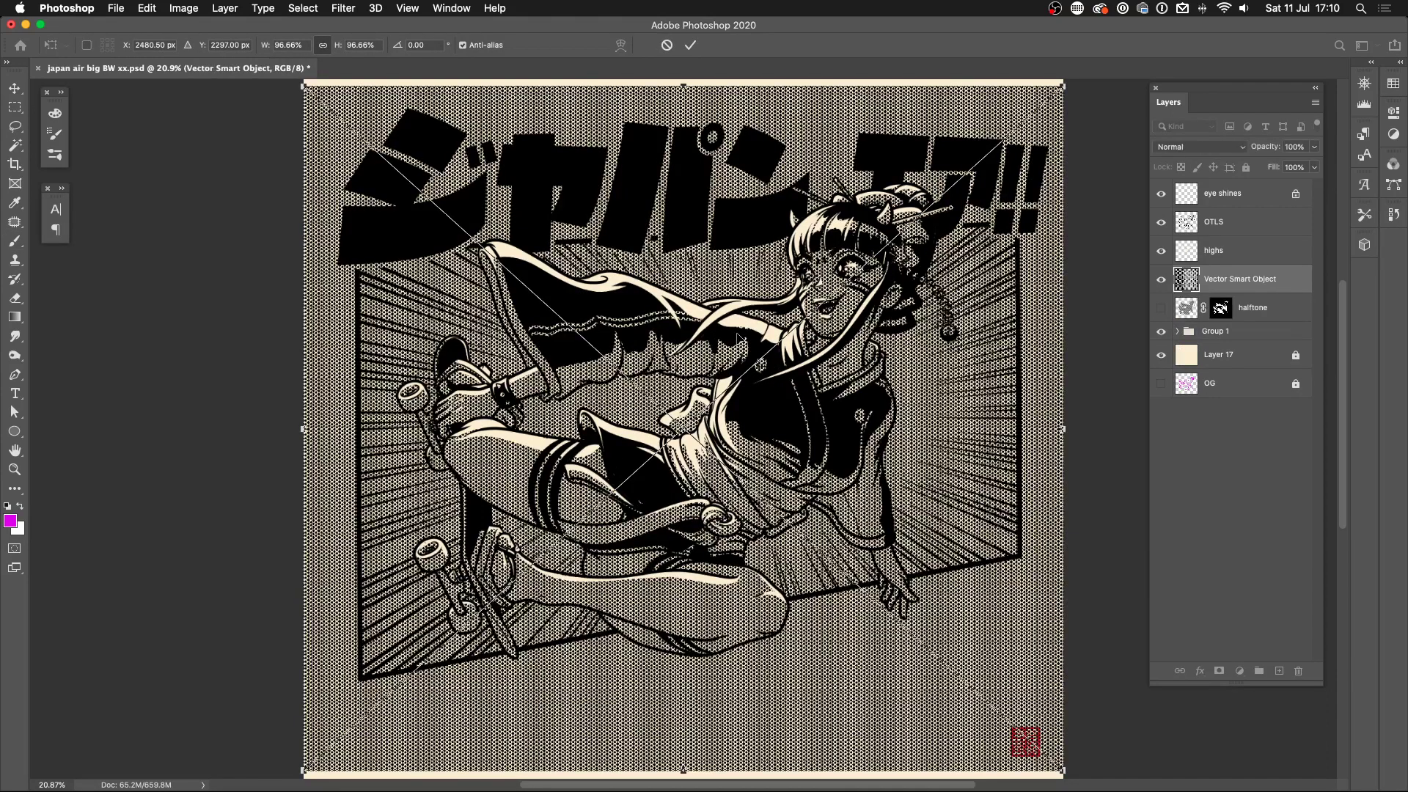
# - Toggle the visibility of the highs layer to compare the halftone with and without the highlights
pyautogui.click(1161, 250)
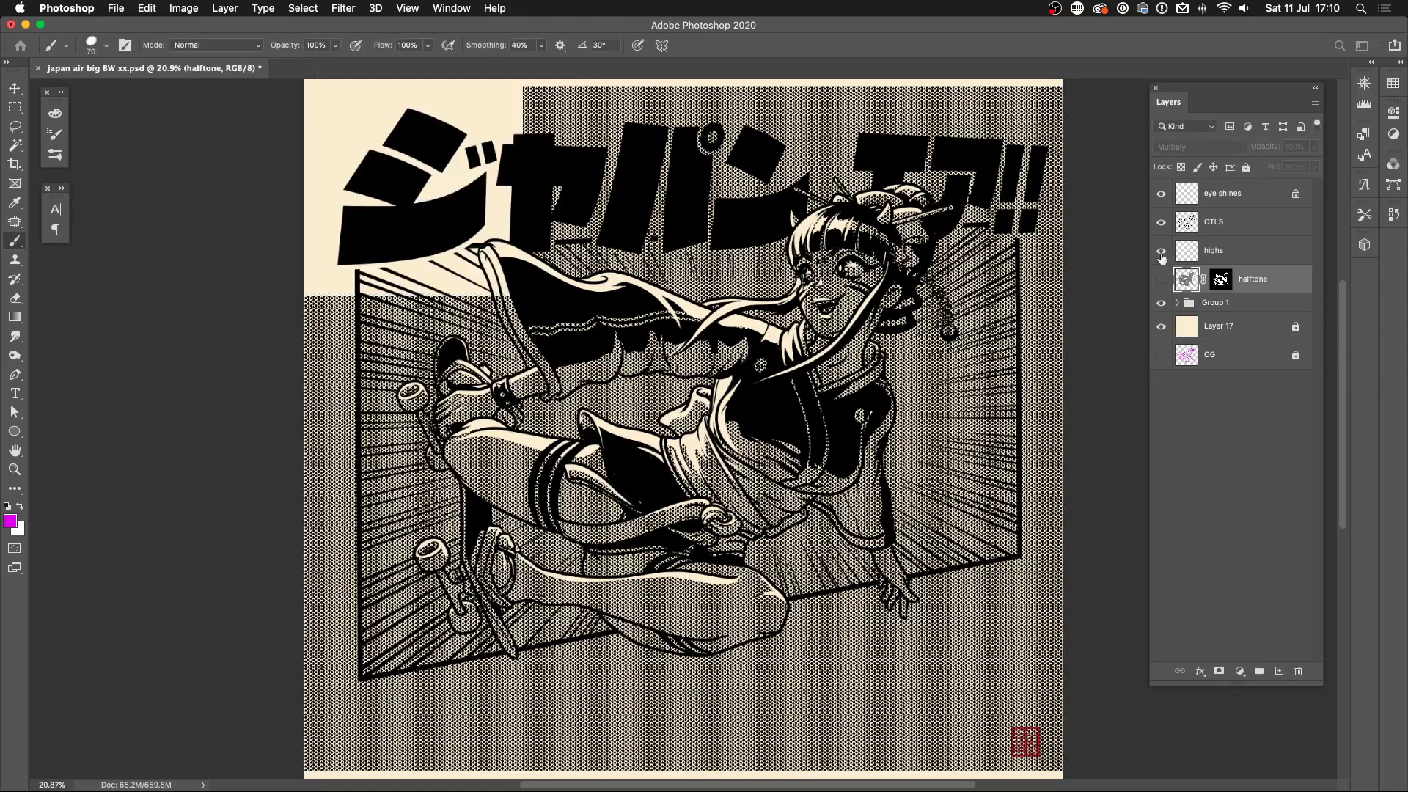
pyautogui.click(1160, 250)
pyautogui.click(1160, 250)
pyautogui.click(1160, 251)
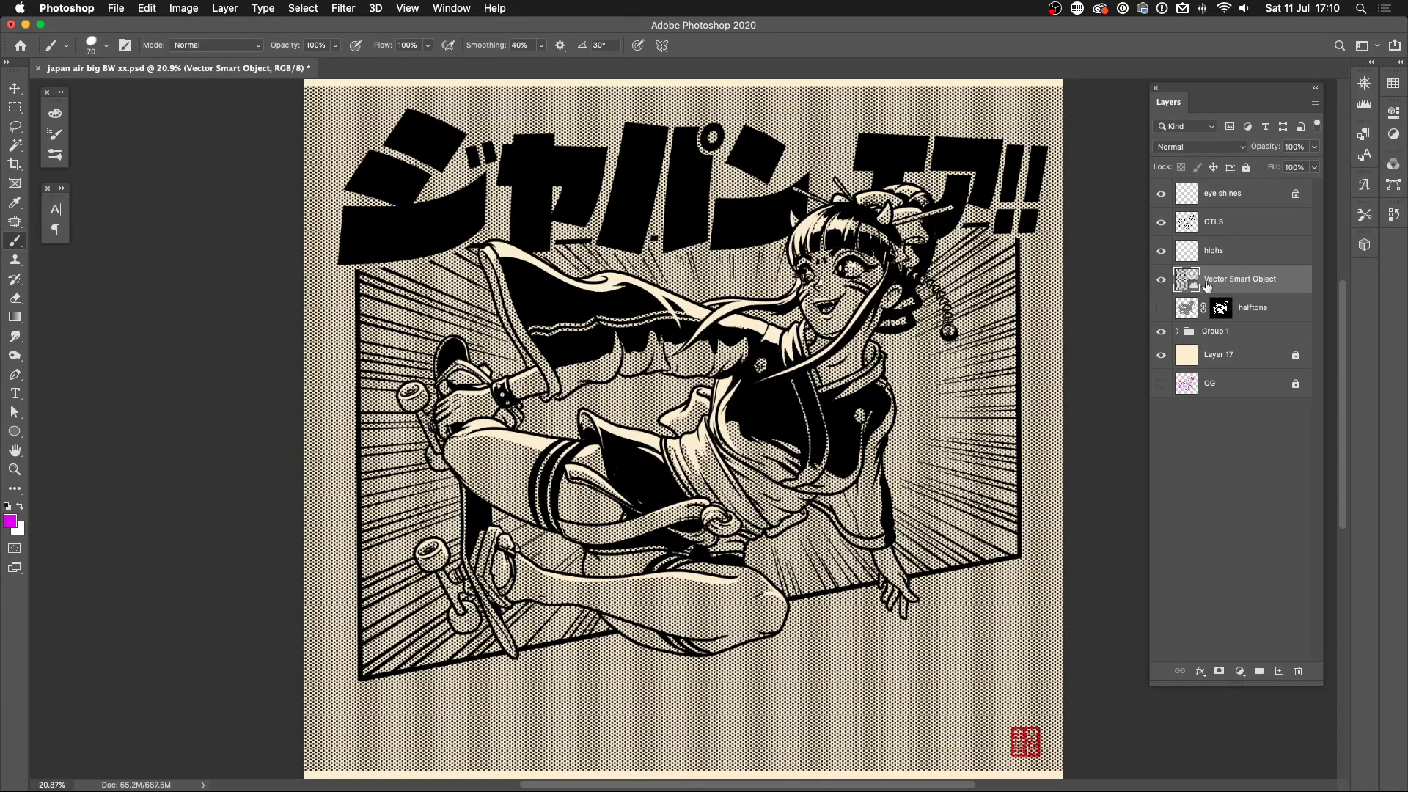
# - Look over the graphics stored in the Hovering AD brief library, including the added halftone Smart Object, and close it
pyautogui.click(452, 8)
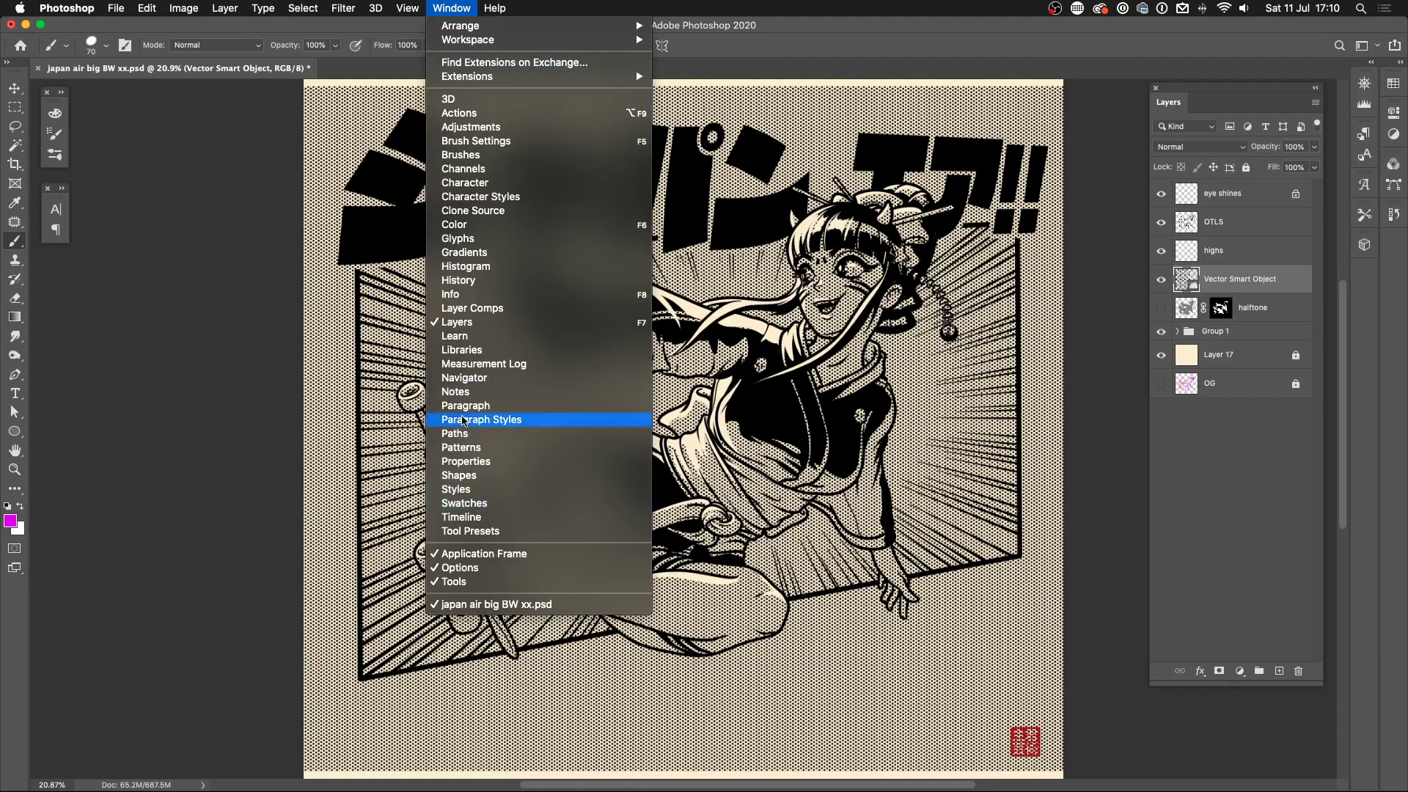
pyautogui.click(483, 350)
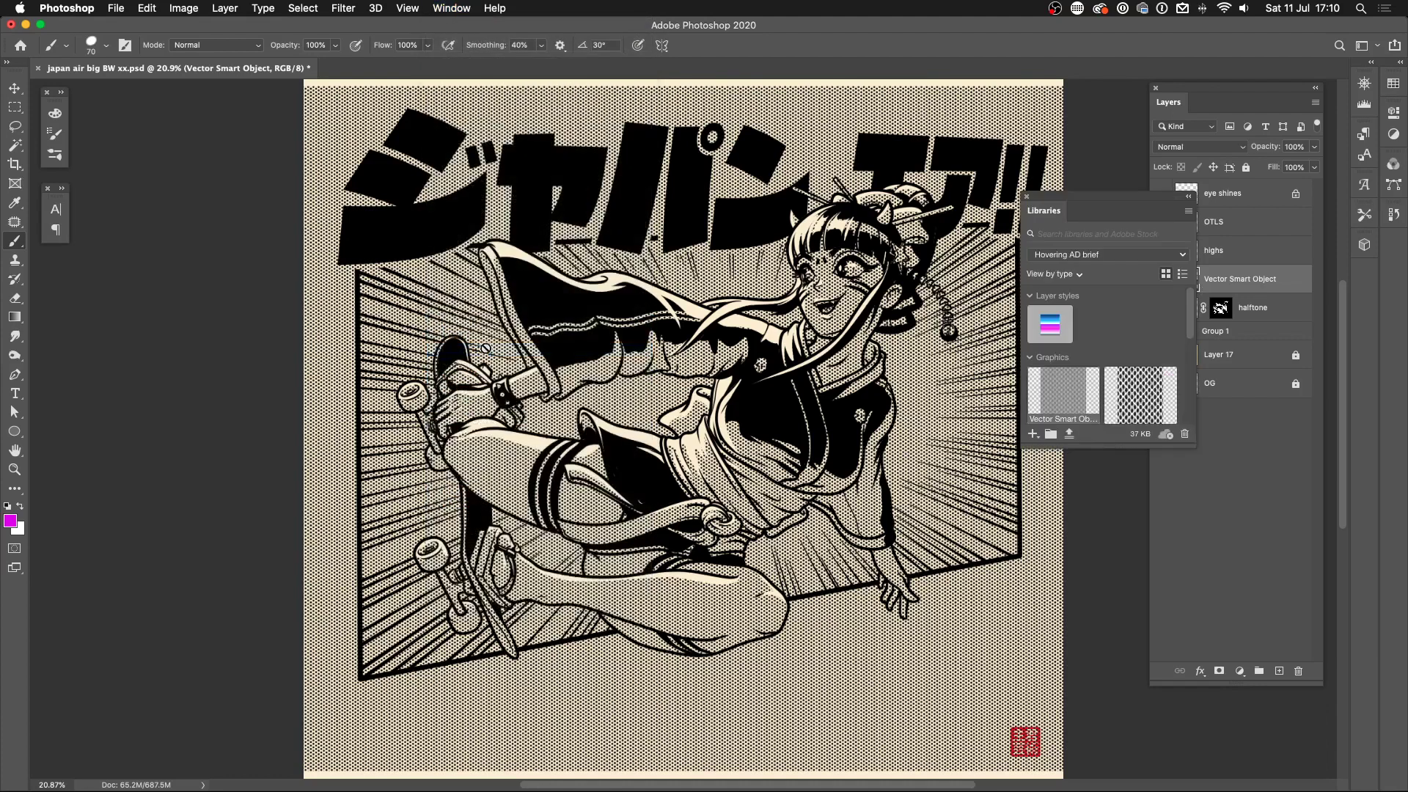
pyautogui.moveTo(1194, 445); pyautogui.dragTo(1217, 677)
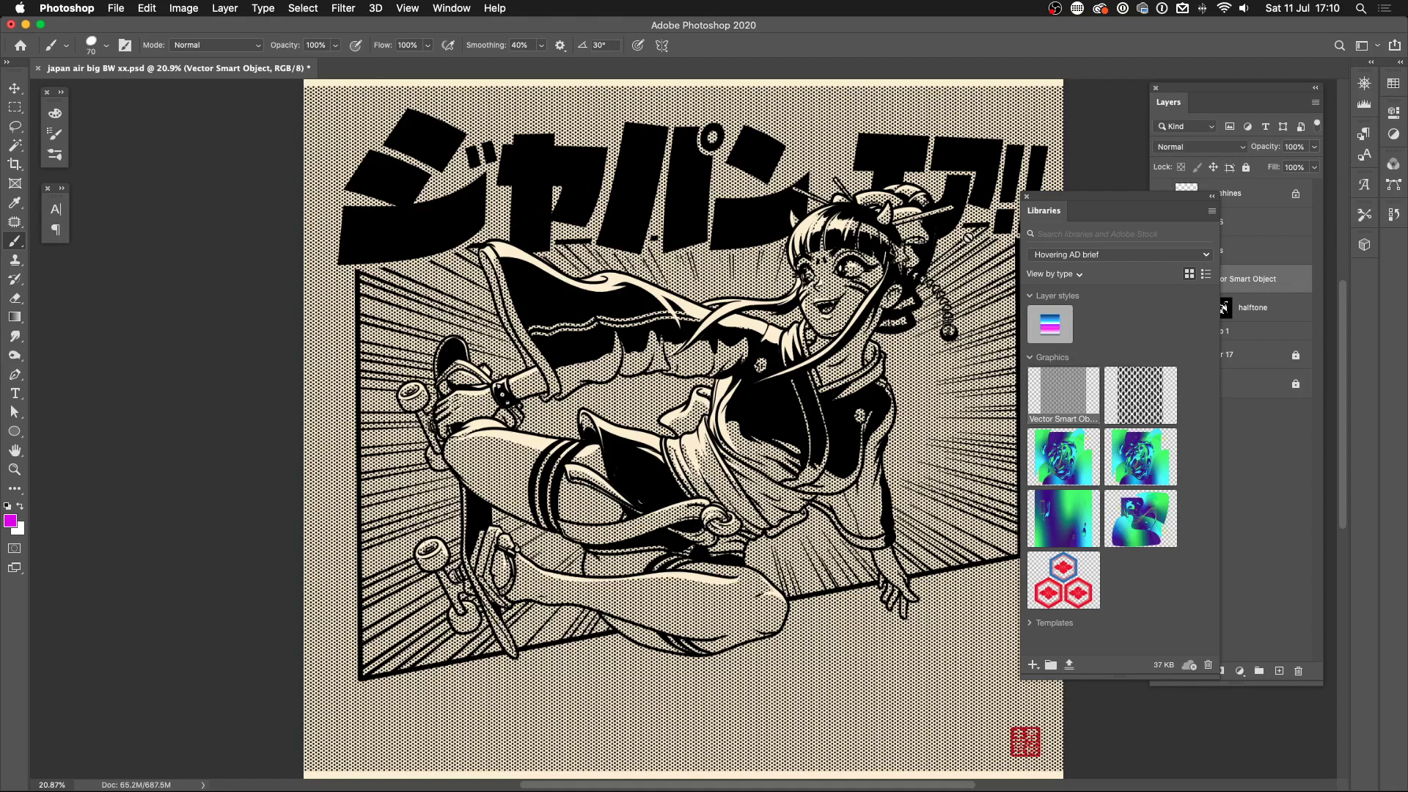
pyautogui.click(1028, 197)
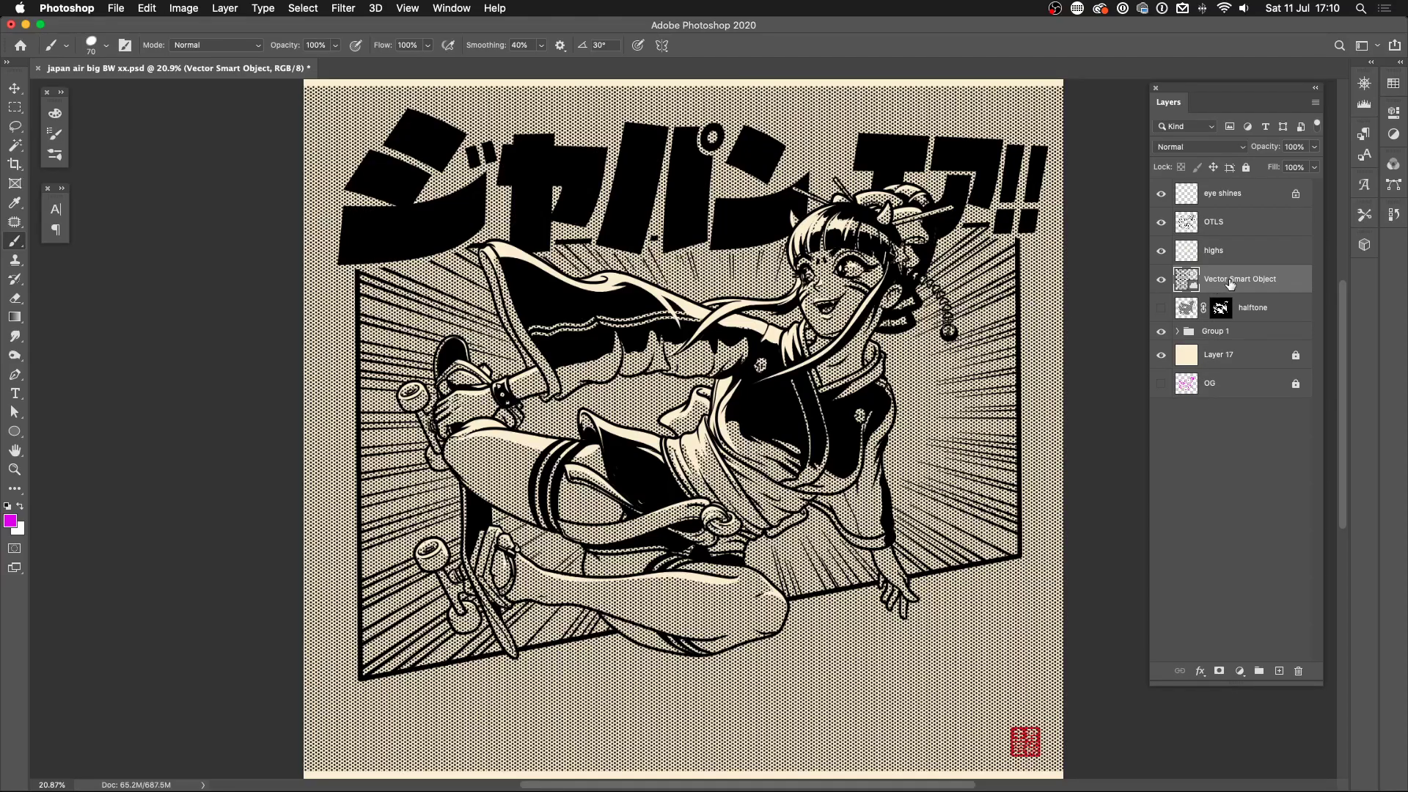
# - Examine the pasted halftone dots close up for hairline seams running through them
pyautogui.press('super+equal')
pyautogui.press('super+equal')
pyautogui.press('super+equal')
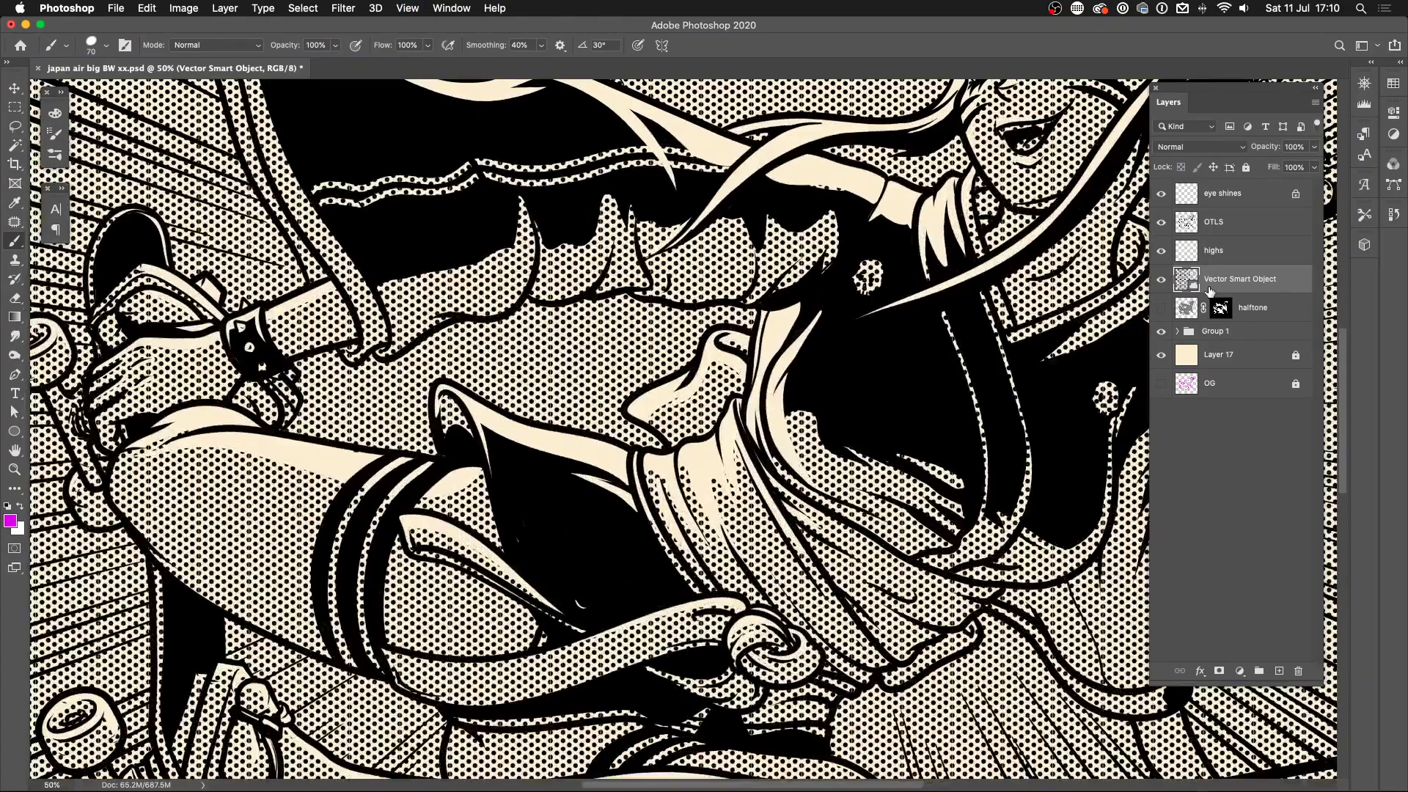
pyautogui.press('super+equal')
pyautogui.press('super+equal')
pyautogui.press('super+equal')
pyautogui.press('super+equal')
pyautogui.press('super+equal')
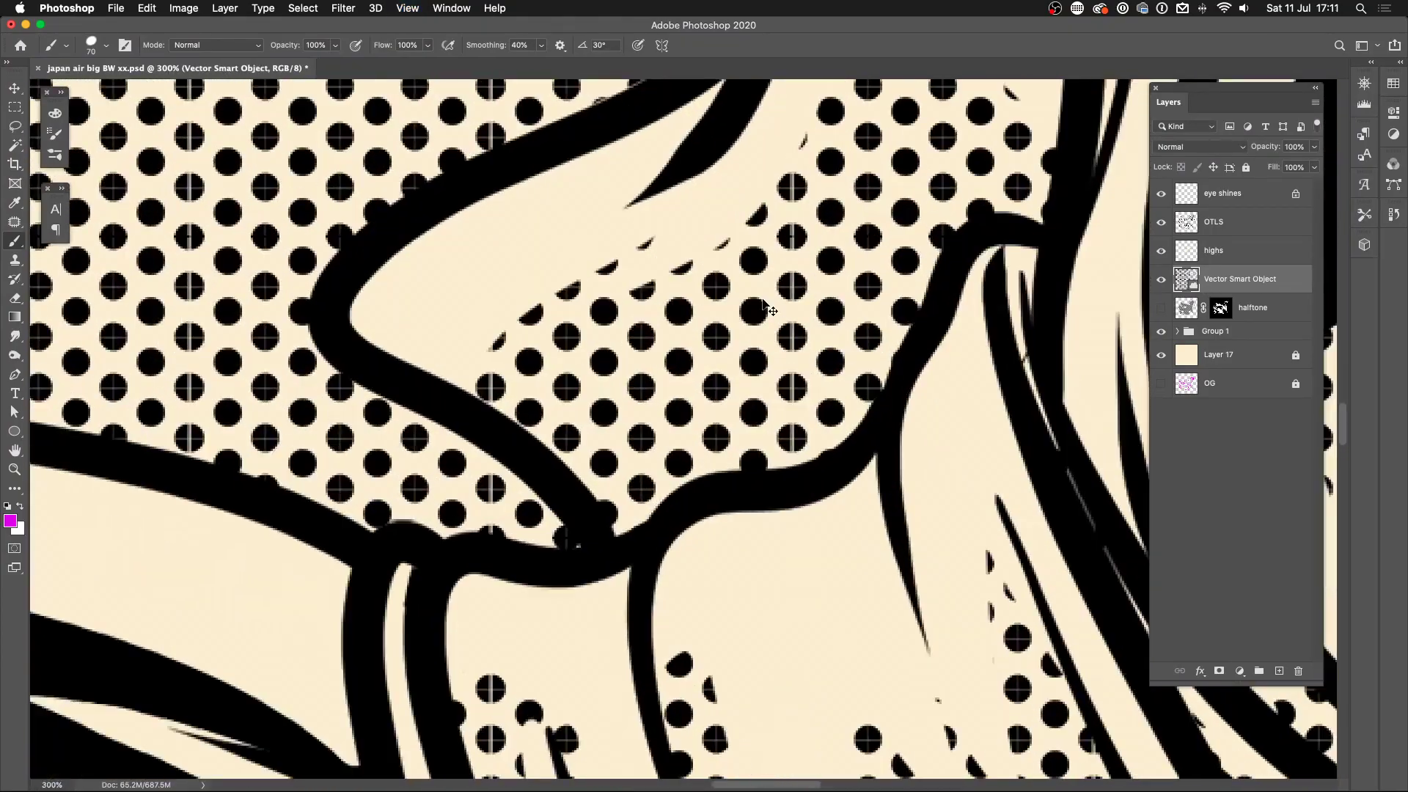
pyautogui.press('super+equal')
pyautogui.press('super+equal')
pyautogui.press('super+equal')
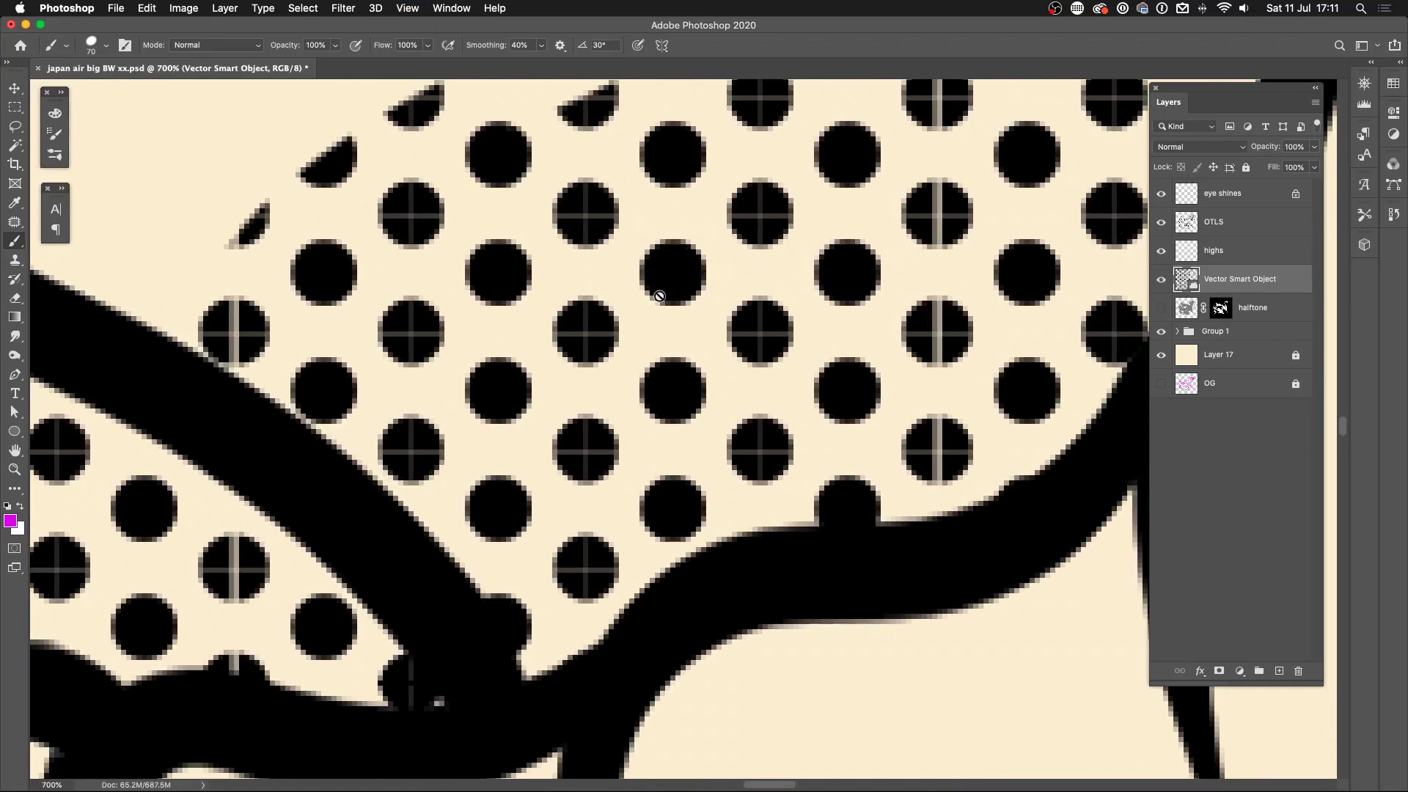
pyautogui.scroll(-7, 659, 296)
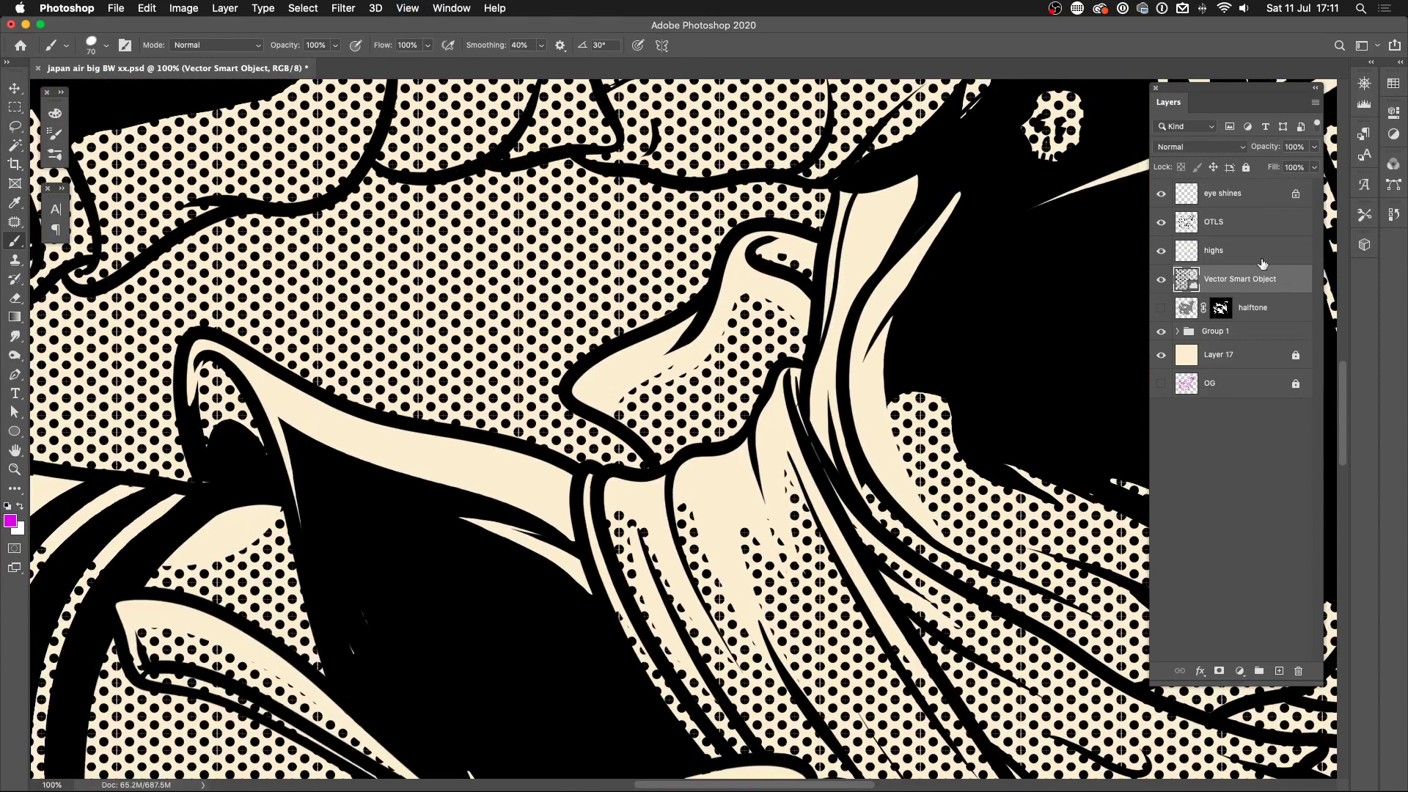
# - Rasterize the Vector Smart Object layer, add a layer mask and invert the mask to black to hide the halftone
pyautogui.rightClick(1283, 280)
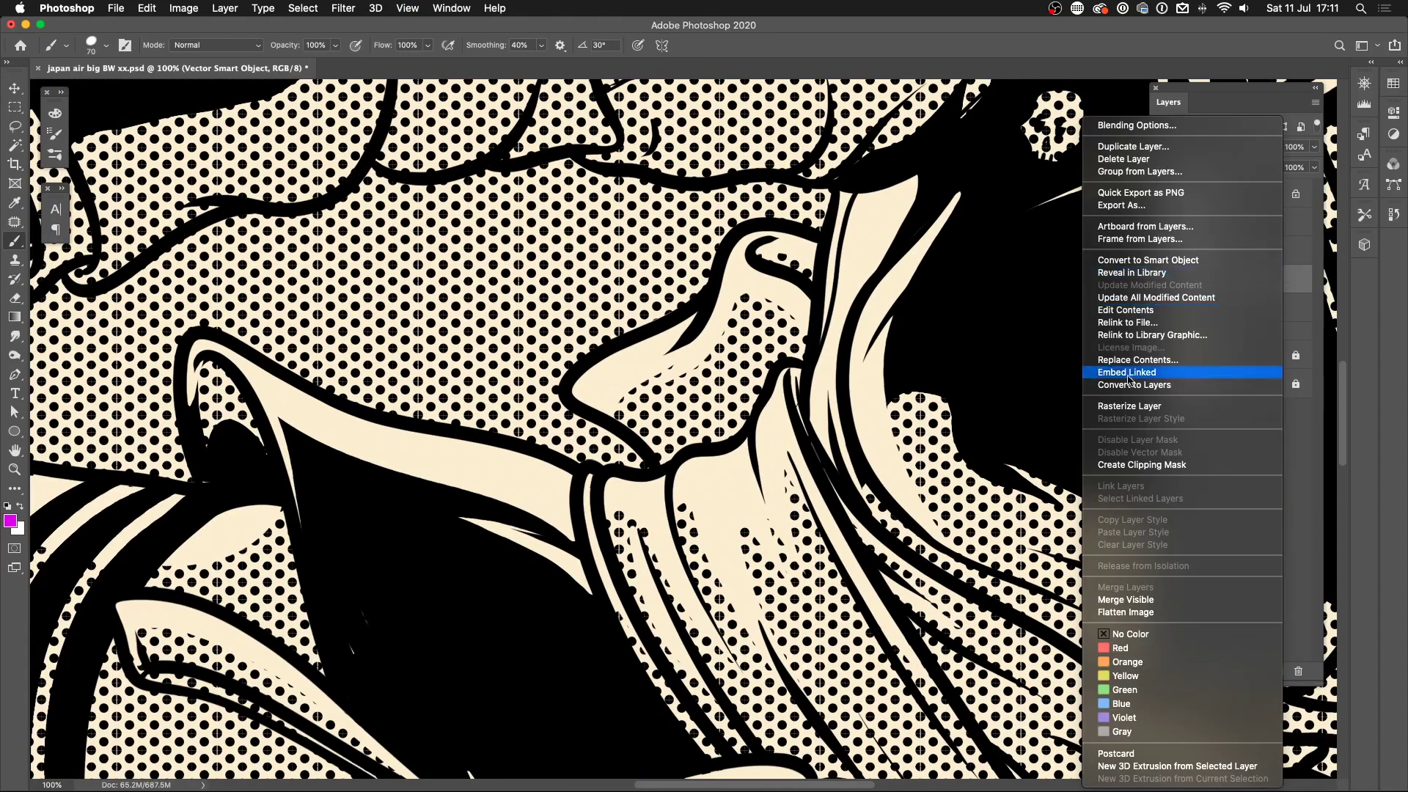
pyautogui.click(1139, 408)
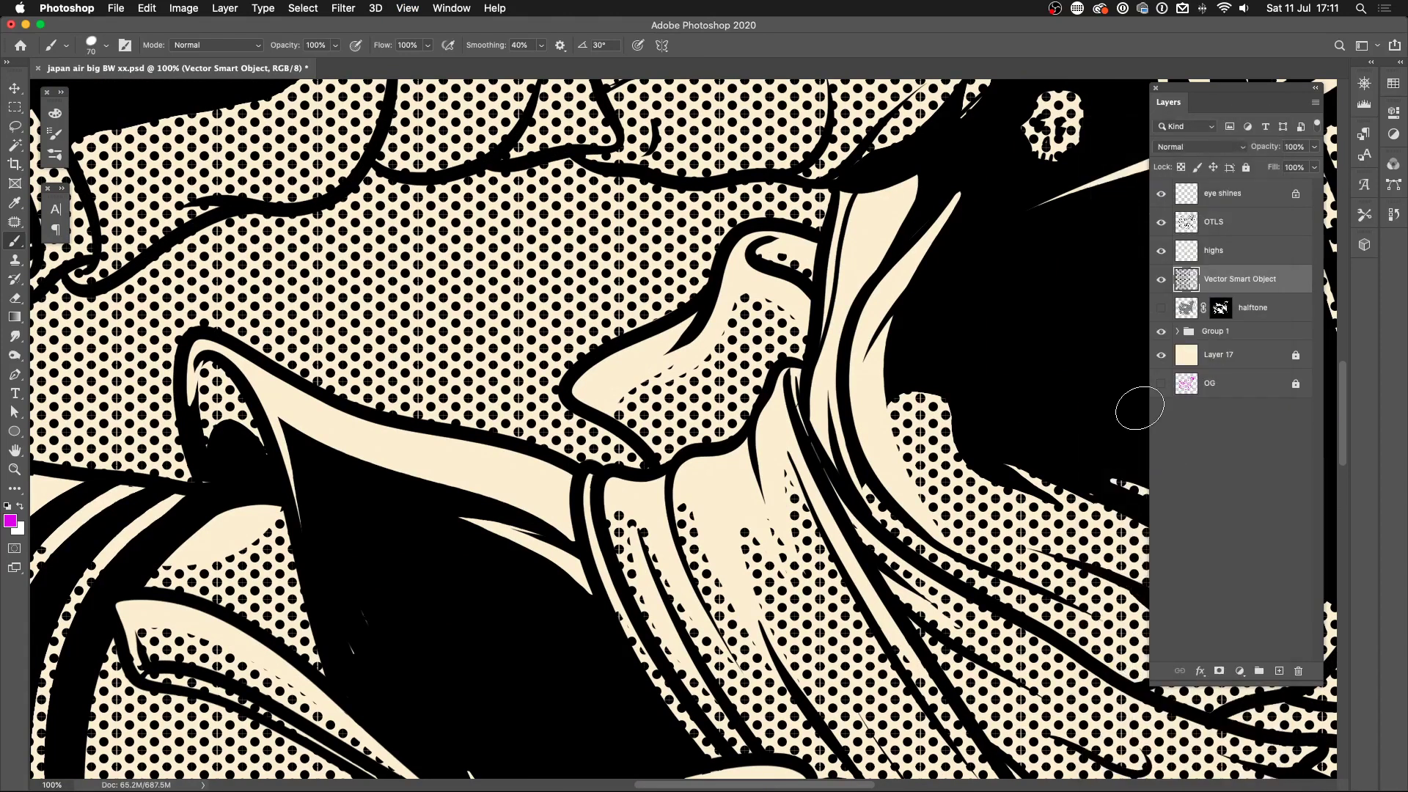
pyautogui.click(1219, 671)
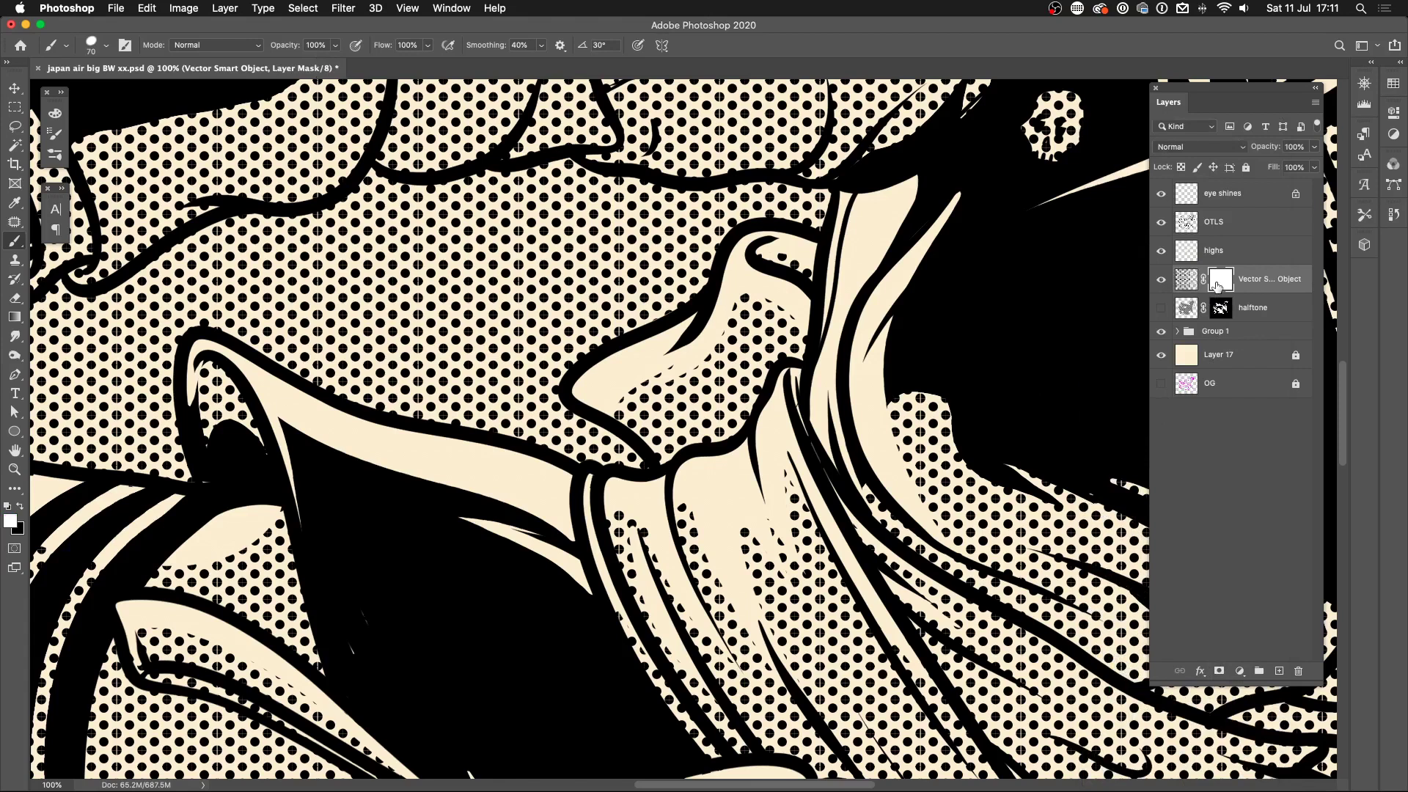
pyautogui.press('super+i')
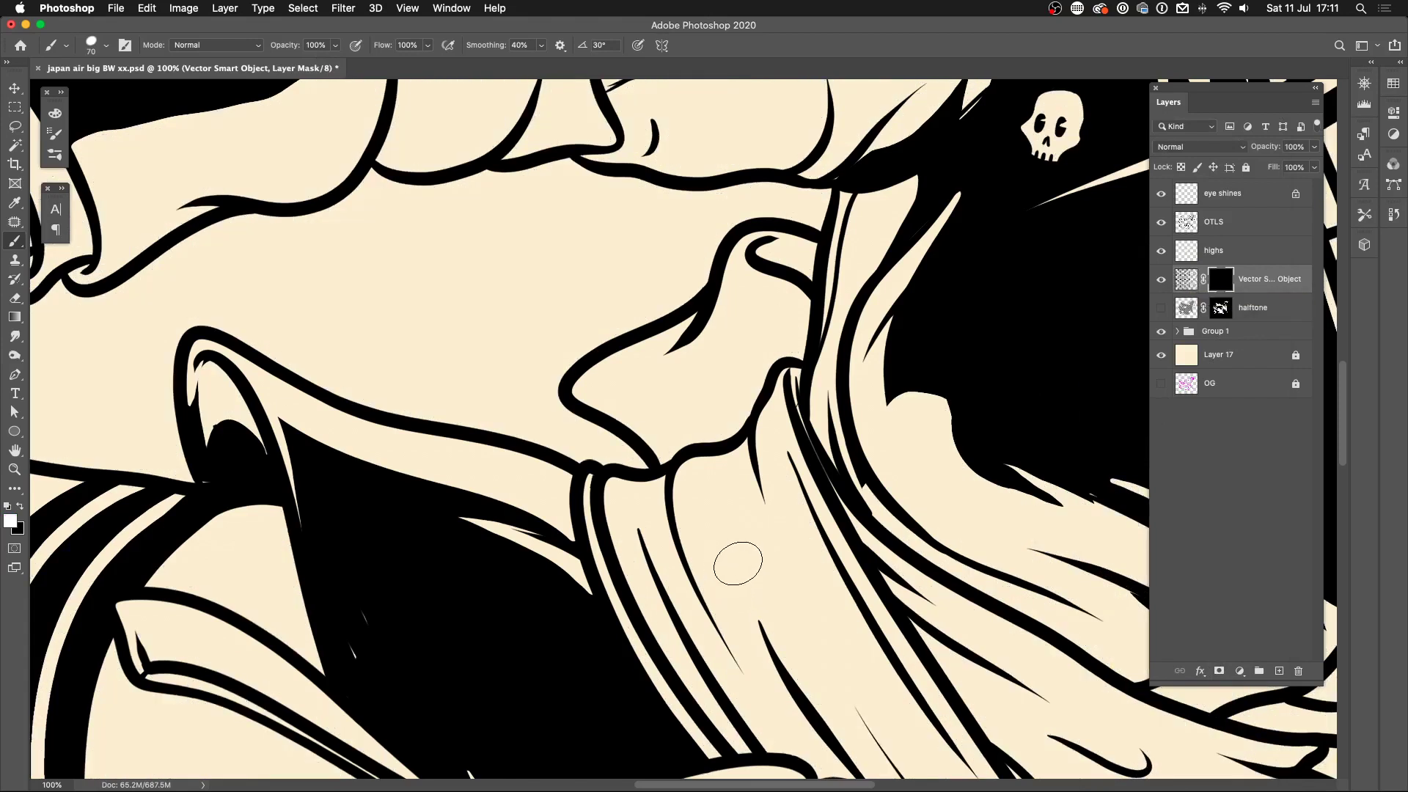
# - Paint white on the layer mask to reveal halftone shading on the waist sash and the raised thigh
pyautogui.moveTo(736, 570)
pyautogui.mouseDown()
pyautogui.moveTo(729, 625)
pyautogui.moveTo(726, 530)
pyautogui.moveTo(734, 679)
pyautogui.moveTo(680, 575)
pyautogui.moveTo(697, 663)
pyautogui.moveTo(683, 703)
pyautogui.moveTo(697, 596)
pyautogui.moveTo(731, 572)
pyautogui.moveTo(835, 728)
pyautogui.moveTo(781, 578)
pyautogui.moveTo(789, 516)
pyautogui.moveTo(913, 725)
pyautogui.moveTo(810, 483)
pyautogui.moveTo(854, 652)
pyautogui.moveTo(749, 555)
pyautogui.mouseUp()
pyautogui.press('super+minus')
pyautogui.press('super+minus')
pyautogui.press('super+minus')
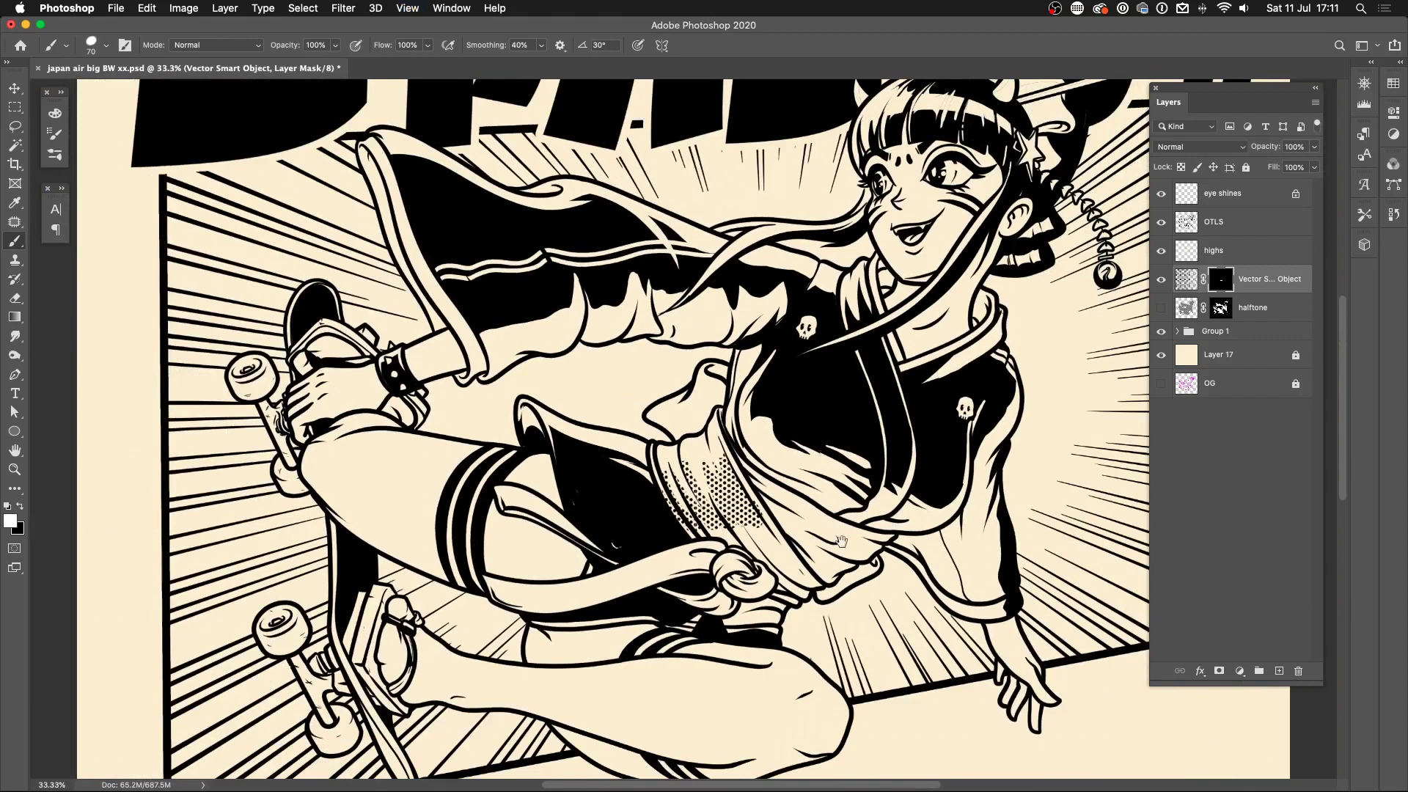
pyautogui.moveTo(474, 517); pyautogui.dragTo(458, 557)
pyautogui.moveTo(367, 548)
pyautogui.mouseDown()
pyautogui.moveTo(532, 594)
pyautogui.moveTo(352, 538)
pyautogui.moveTo(506, 597)
pyautogui.moveTo(281, 491)
pyautogui.mouseUp()
# - Set the brush smoothing to 8% and paint halftone shading onto the inner thigh beside the striped stocking bands
pyautogui.click(541, 45)
pyautogui.moveTo(541, 61); pyautogui.dragTo(519, 64)
pyautogui.moveTo(539, 591)
pyautogui.mouseDown()
pyautogui.moveTo(376, 533)
pyautogui.moveTo(546, 583)
pyautogui.moveTo(411, 528)
pyautogui.moveTo(565, 572)
pyautogui.moveTo(324, 503)
pyautogui.moveTo(551, 550)
pyautogui.mouseUp()
# - Paint halftone shading along the underside of the front lower leg and foot, and onto the leg area behind it
pyautogui.scroll(-6, 551, 549)
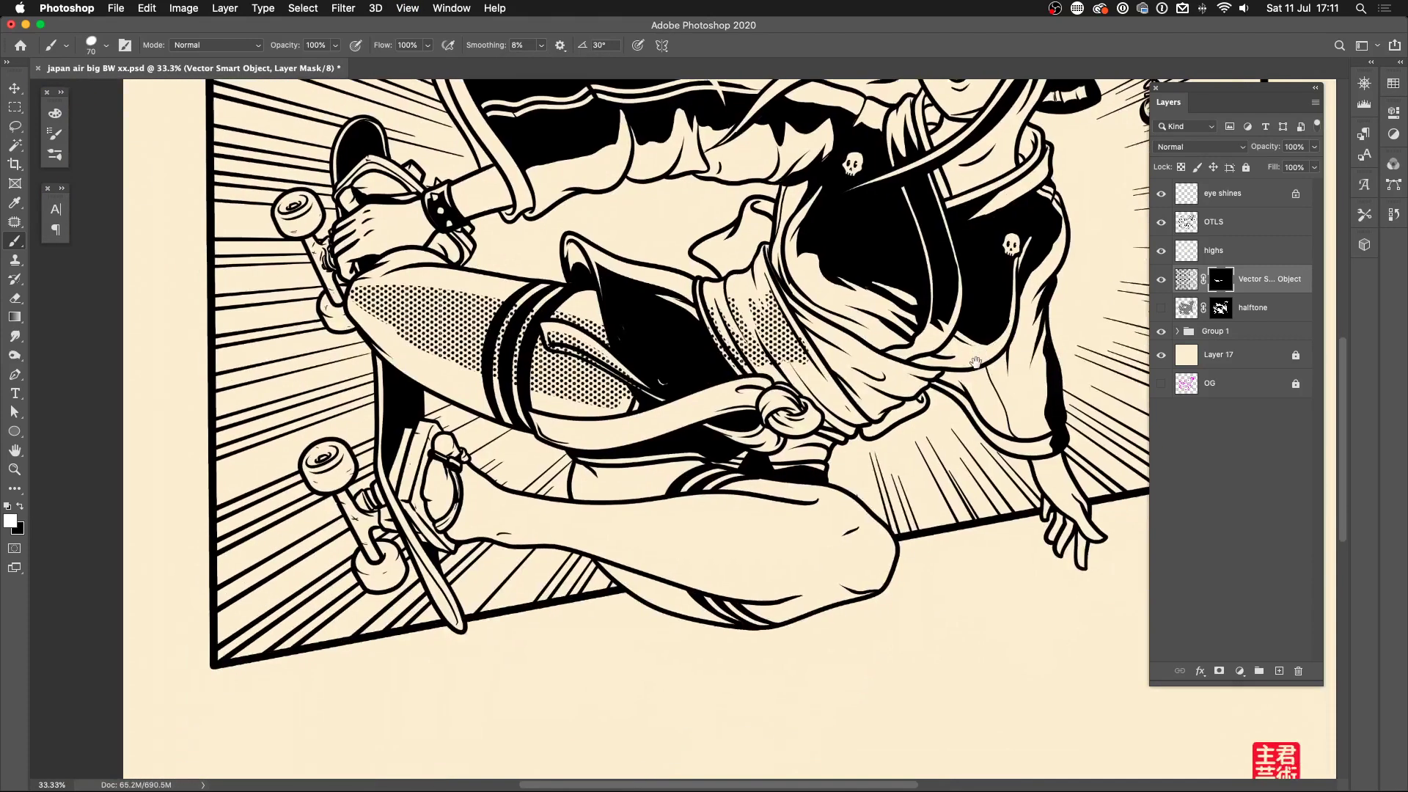
pyautogui.moveTo(891, 522)
pyautogui.mouseDown()
pyautogui.moveTo(873, 543)
pyautogui.moveTo(887, 522)
pyautogui.moveTo(876, 509)
pyautogui.moveTo(477, 476)
pyautogui.mouseUp()
pyautogui.moveTo(829, 523)
pyautogui.mouseDown()
pyautogui.moveTo(679, 518)
pyautogui.moveTo(866, 552)
pyautogui.moveTo(597, 496)
pyautogui.moveTo(671, 518)
pyautogui.moveTo(473, 492)
pyautogui.moveTo(773, 503)
pyautogui.moveTo(699, 515)
pyautogui.moveTo(735, 539)
pyautogui.moveTo(782, 533)
pyautogui.moveTo(505, 492)
pyautogui.moveTo(444, 456)
pyautogui.moveTo(474, 457)
pyautogui.moveTo(444, 460)
pyautogui.mouseUp()
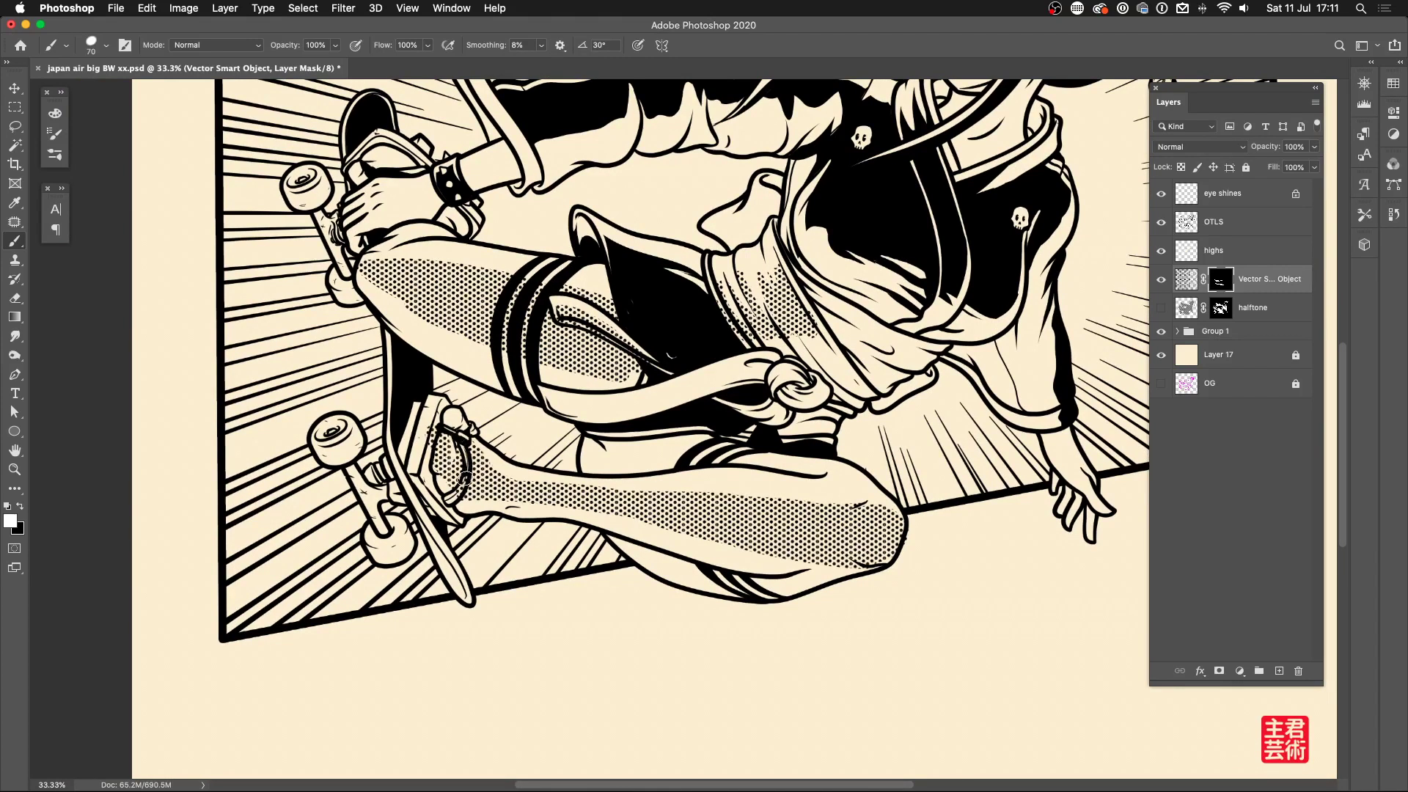
pyautogui.scroll(3, 477, 498)
pyautogui.hscroll(3, 477, 499)
pyautogui.moveTo(516, 536); pyautogui.dragTo(603, 559)
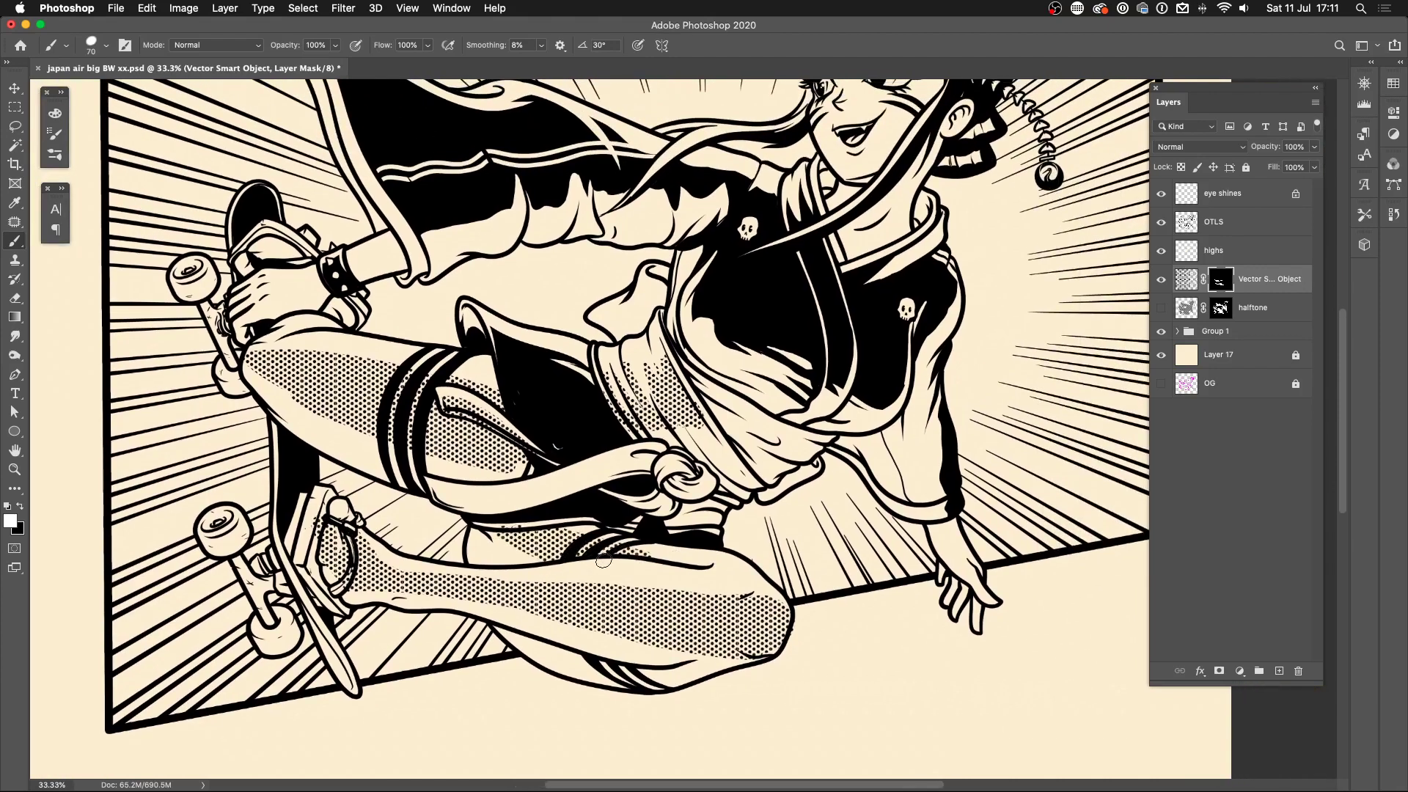
# - Inspect the halftone dots on the waist sash up close and undo the Vector Smart Object halftone layer
pyautogui.press('super+equal')
pyautogui.press('super+equal')
pyautogui.press('super+equal')
pyautogui.press('super+equal')
pyautogui.moveTo(689, 463); pyautogui.dragTo(698, 496)
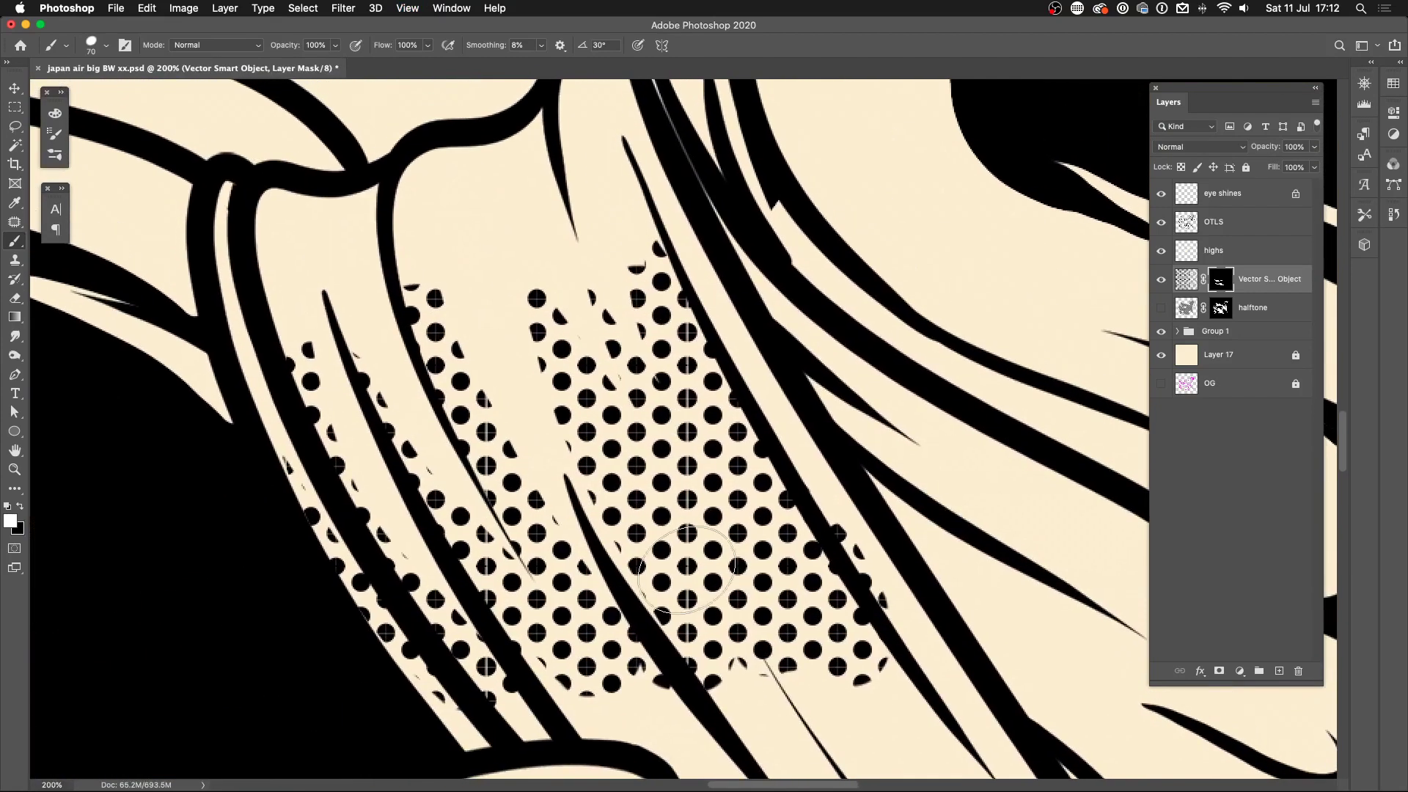
pyautogui.press('super+z')
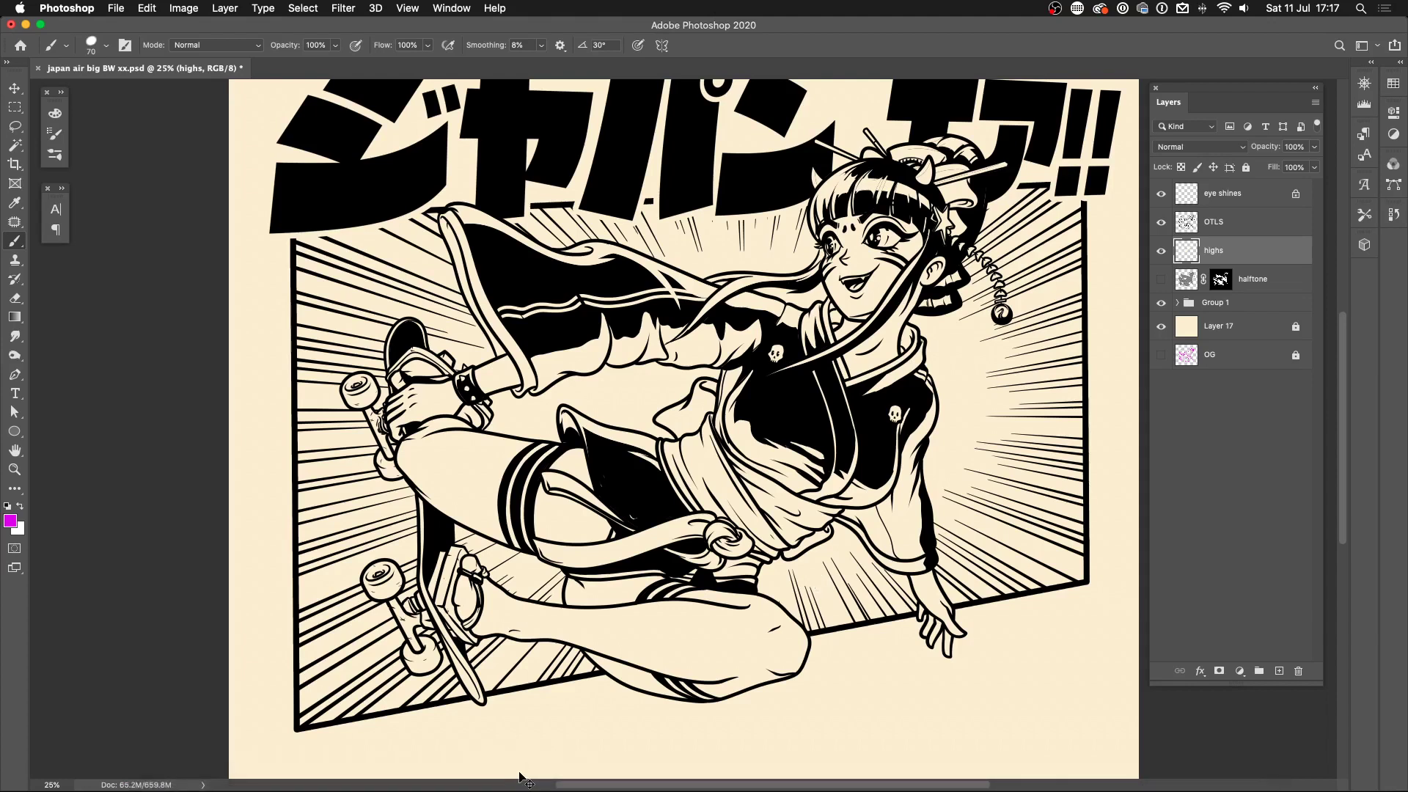
# - Switch to Illustrator and hide the Layer 1 artwork so only the halftone on Layer 3 shows
pyautogui.press('super+Tab')
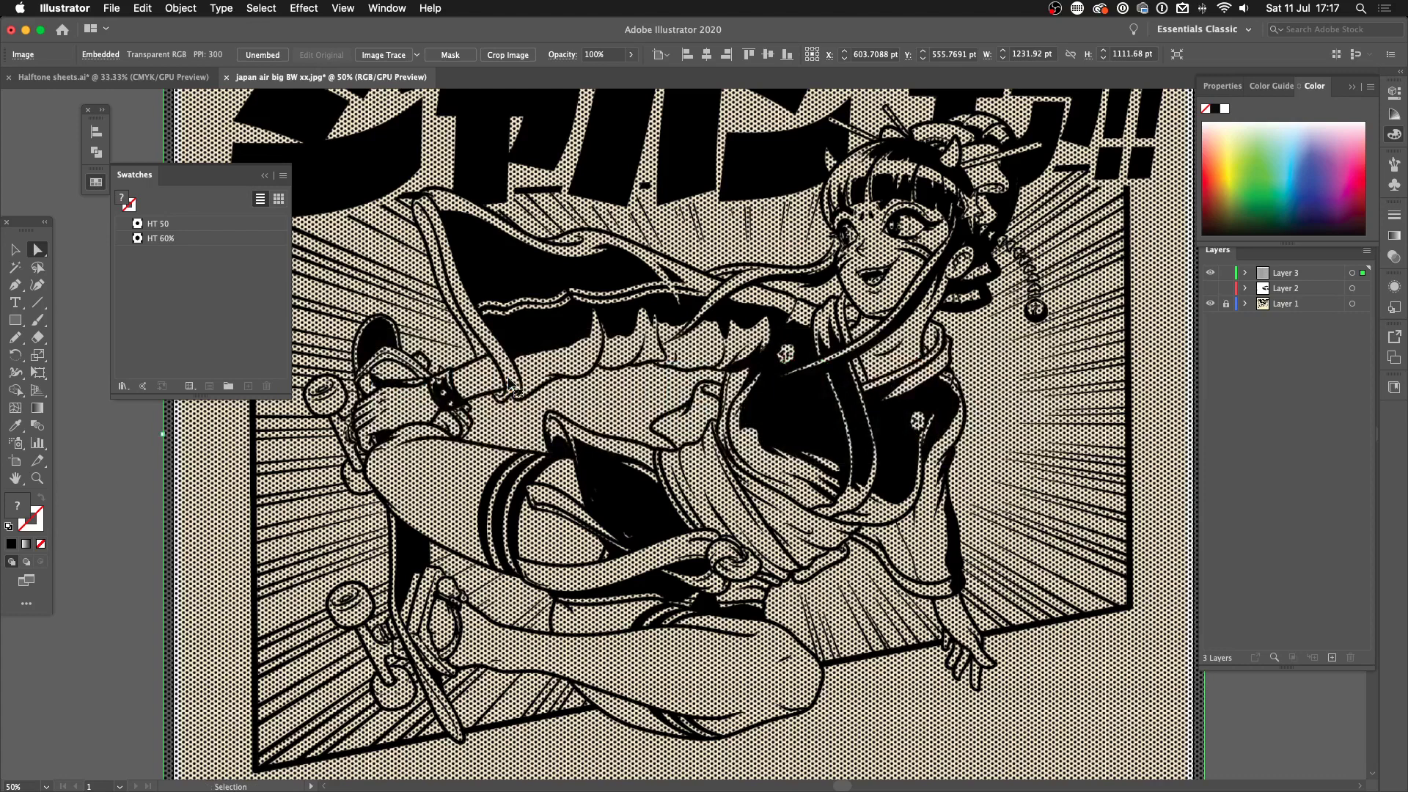
pyautogui.press('super+equal')
pyautogui.press('super+equal')
pyautogui.press('super+equal')
pyautogui.press('super+equal')
pyautogui.press('super+minus')
pyautogui.press('super+minus')
pyautogui.press('super+minus')
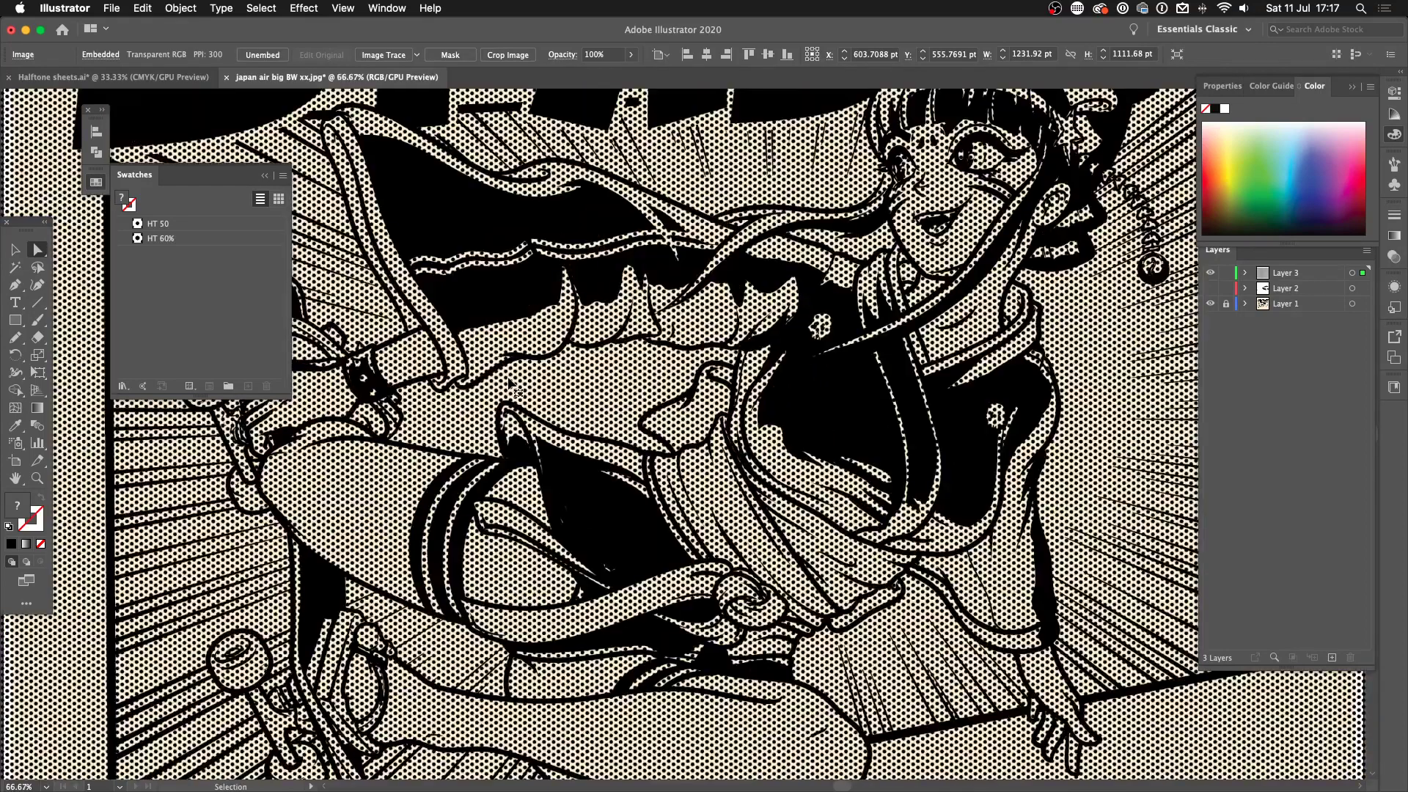
pyautogui.click(1210, 304)
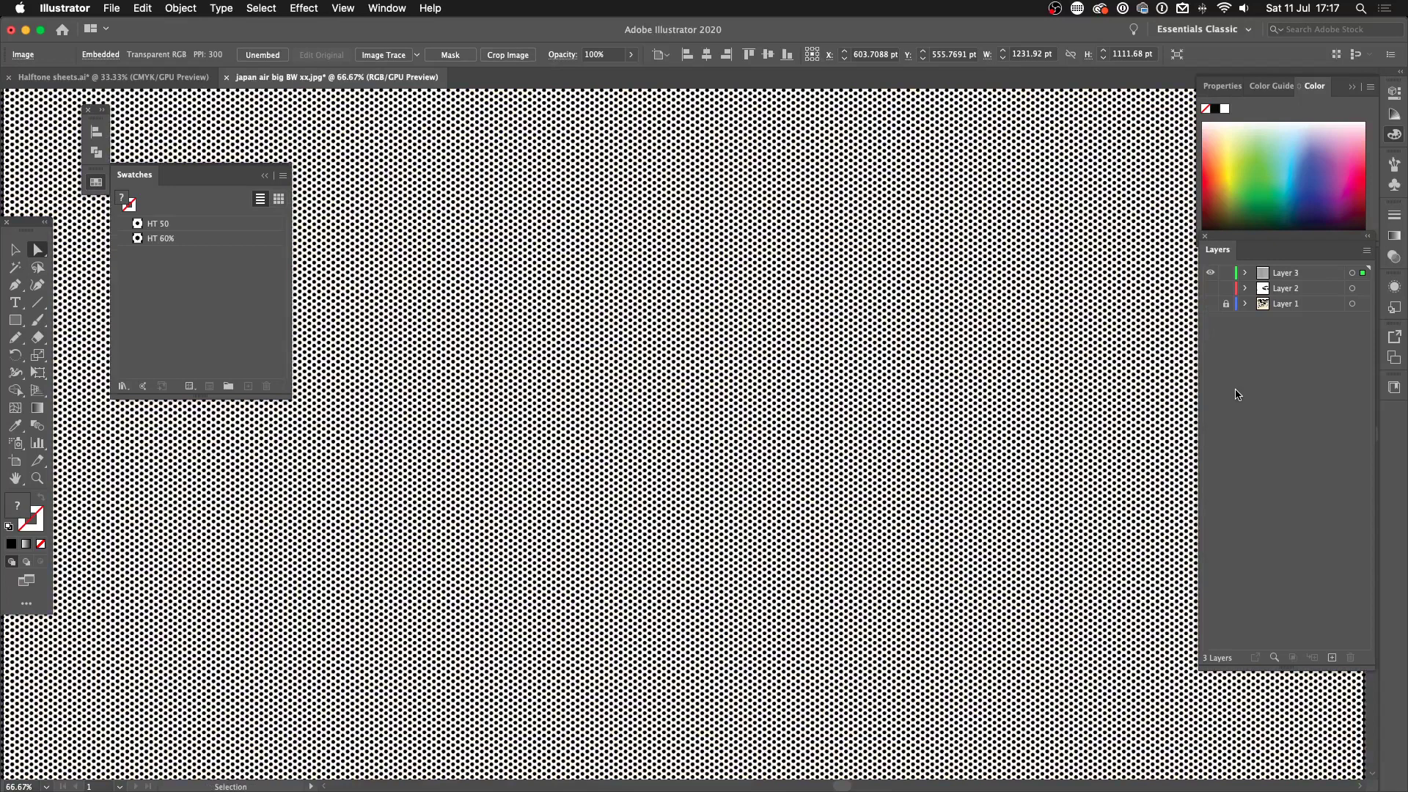
pyautogui.press('super+minus')
pyautogui.press('super+minus')
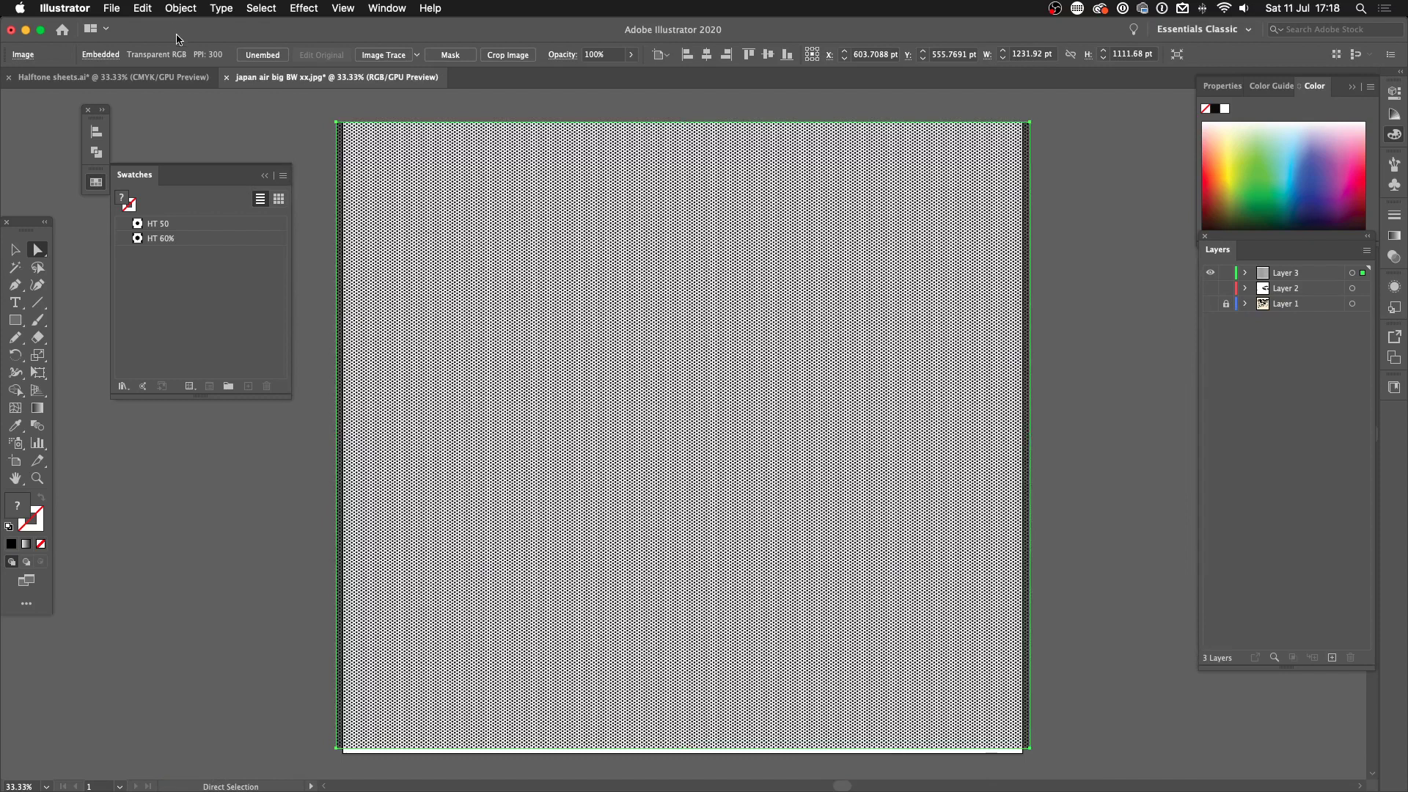
# - Rasterize the halftone in RGB at High (300 ppi) with a transparent background and Art Optimized (Supersampling) anti-aliasing
pyautogui.click(182, 9)
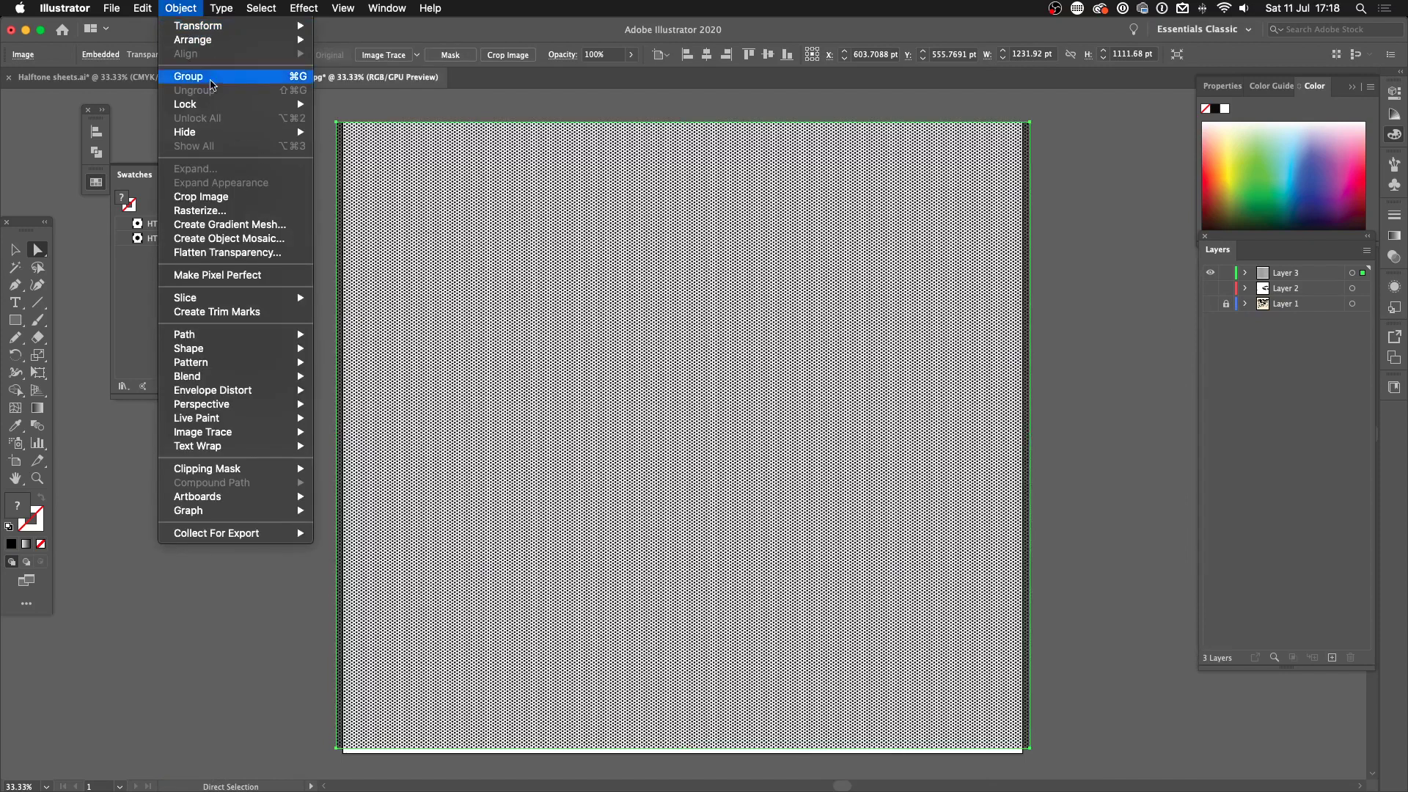
pyautogui.click(272, 212)
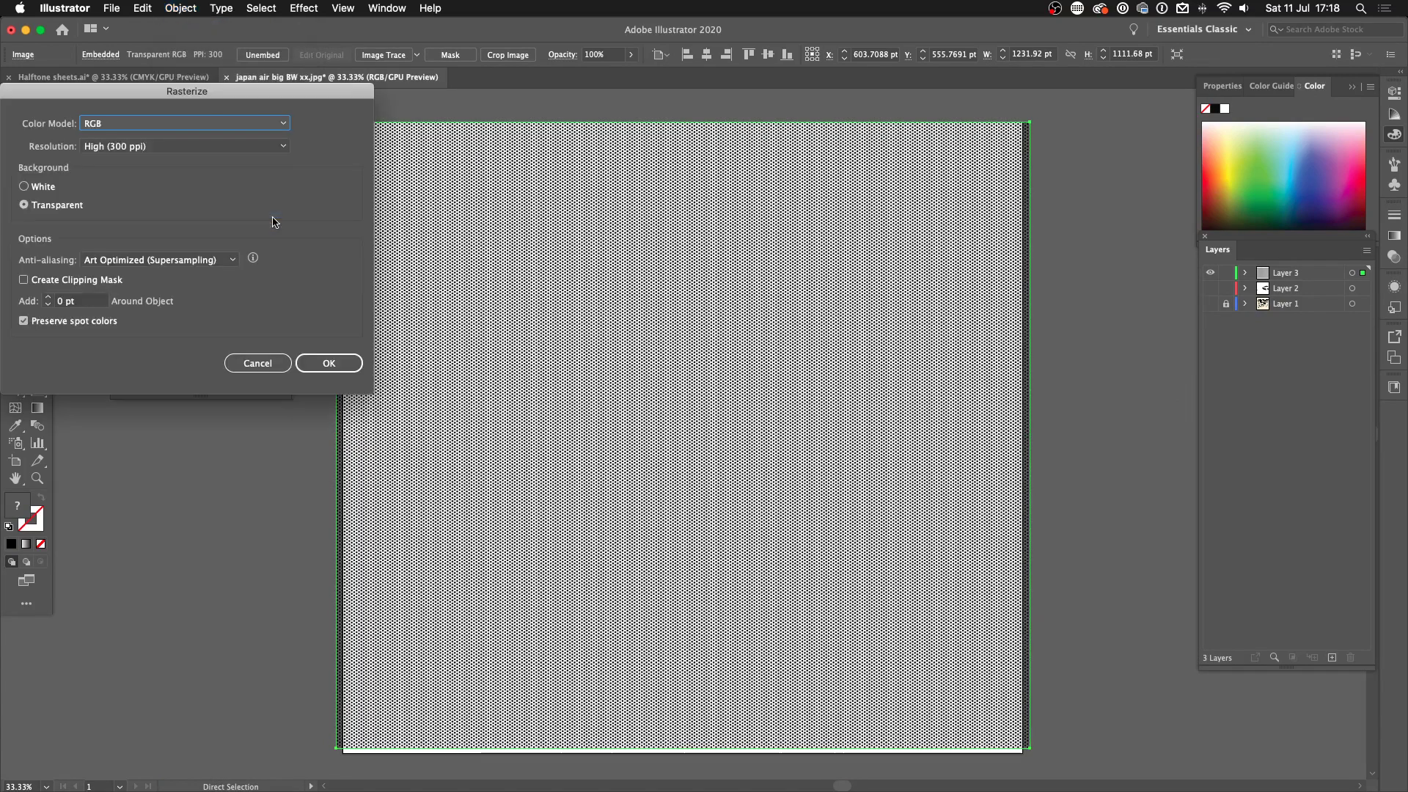
pyautogui.moveTo(244, 101); pyautogui.dragTo(313, 148)
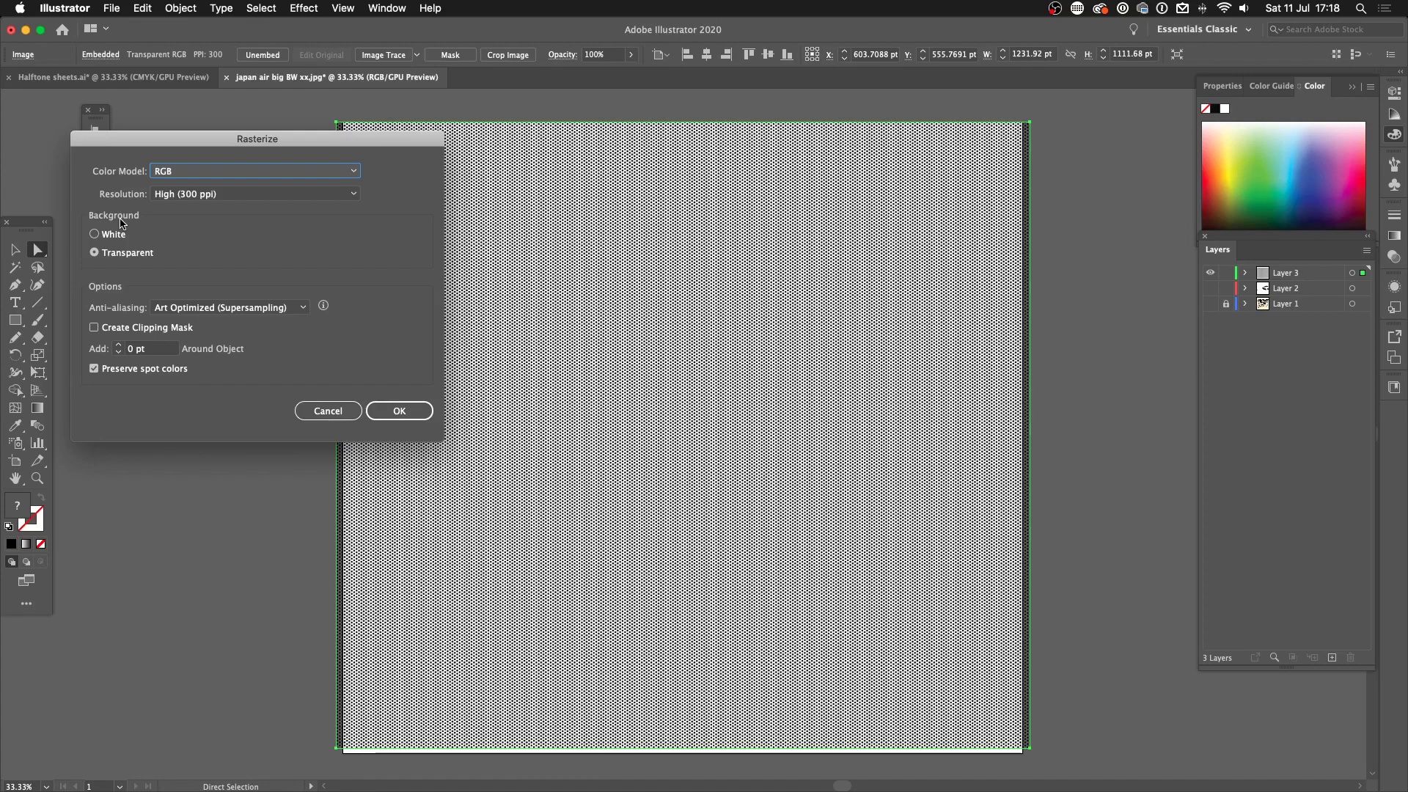
pyautogui.click(396, 412)
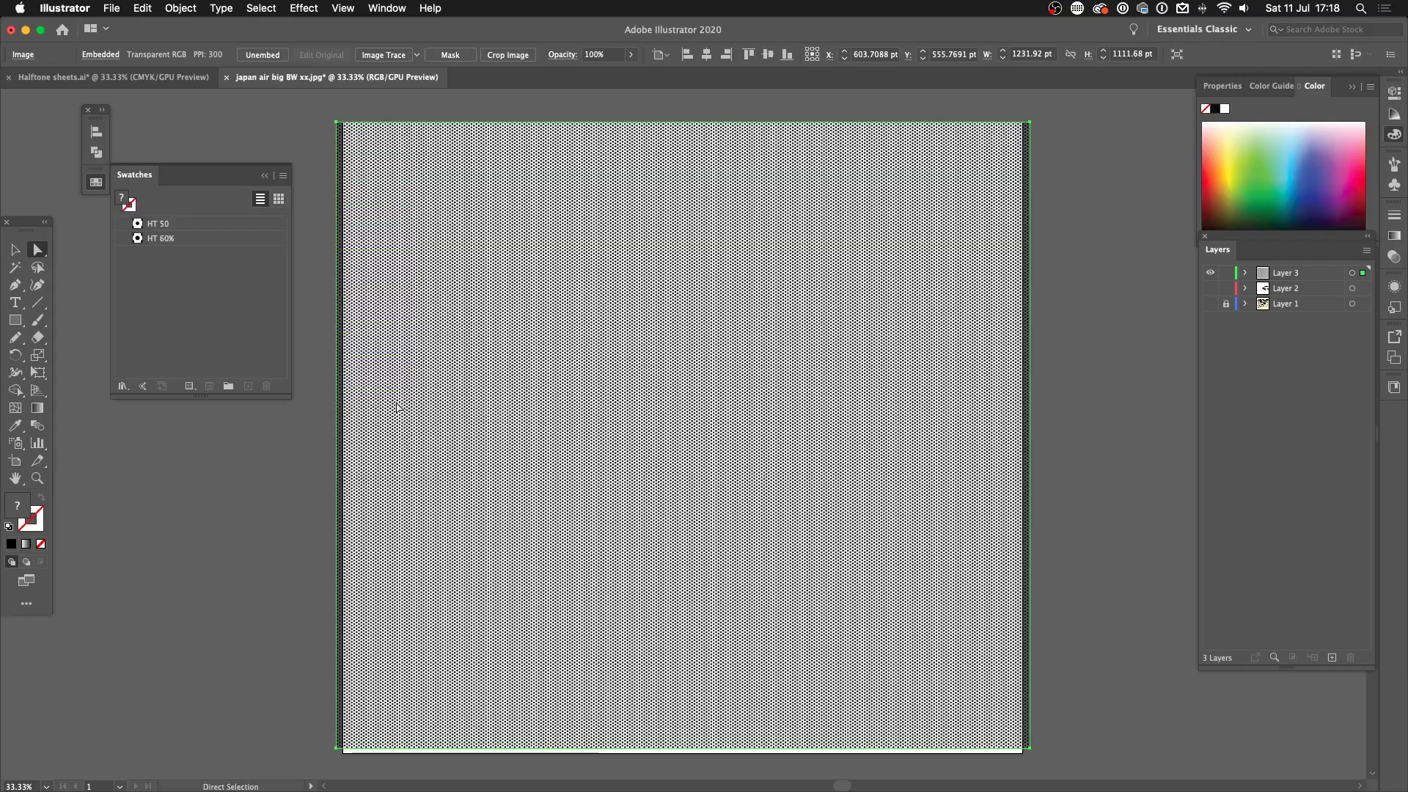
# - Examine the pixel edges of the rasterized halftone dots up close
pyautogui.press('super+equal')
pyautogui.press('super+equal')
pyautogui.press('super+equal')
pyautogui.press('super+equal')
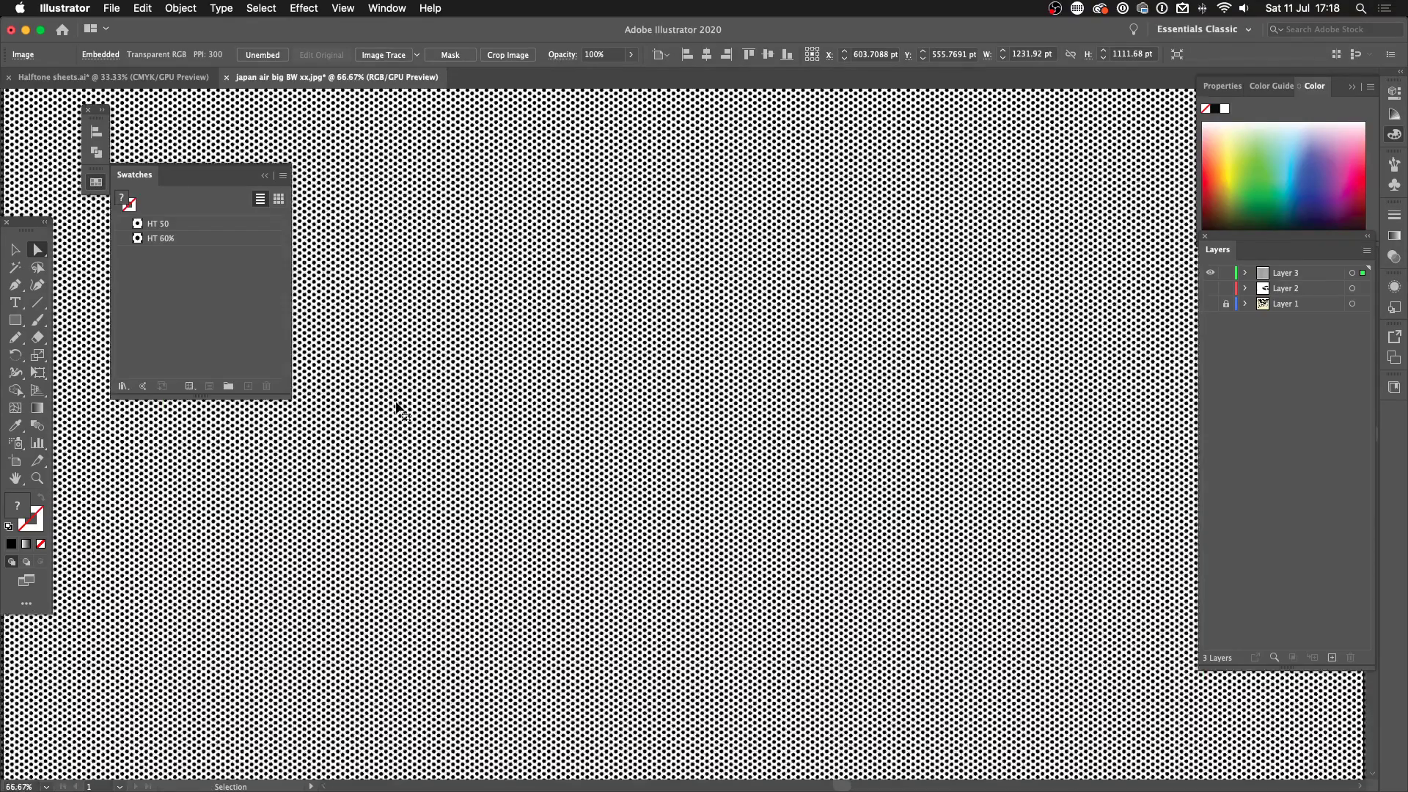
pyautogui.press('super+equal')
pyautogui.press('super+equal')
pyautogui.press('super+equal')
pyautogui.press('super+equal')
pyautogui.press('super+equal')
pyautogui.press('super+equal')
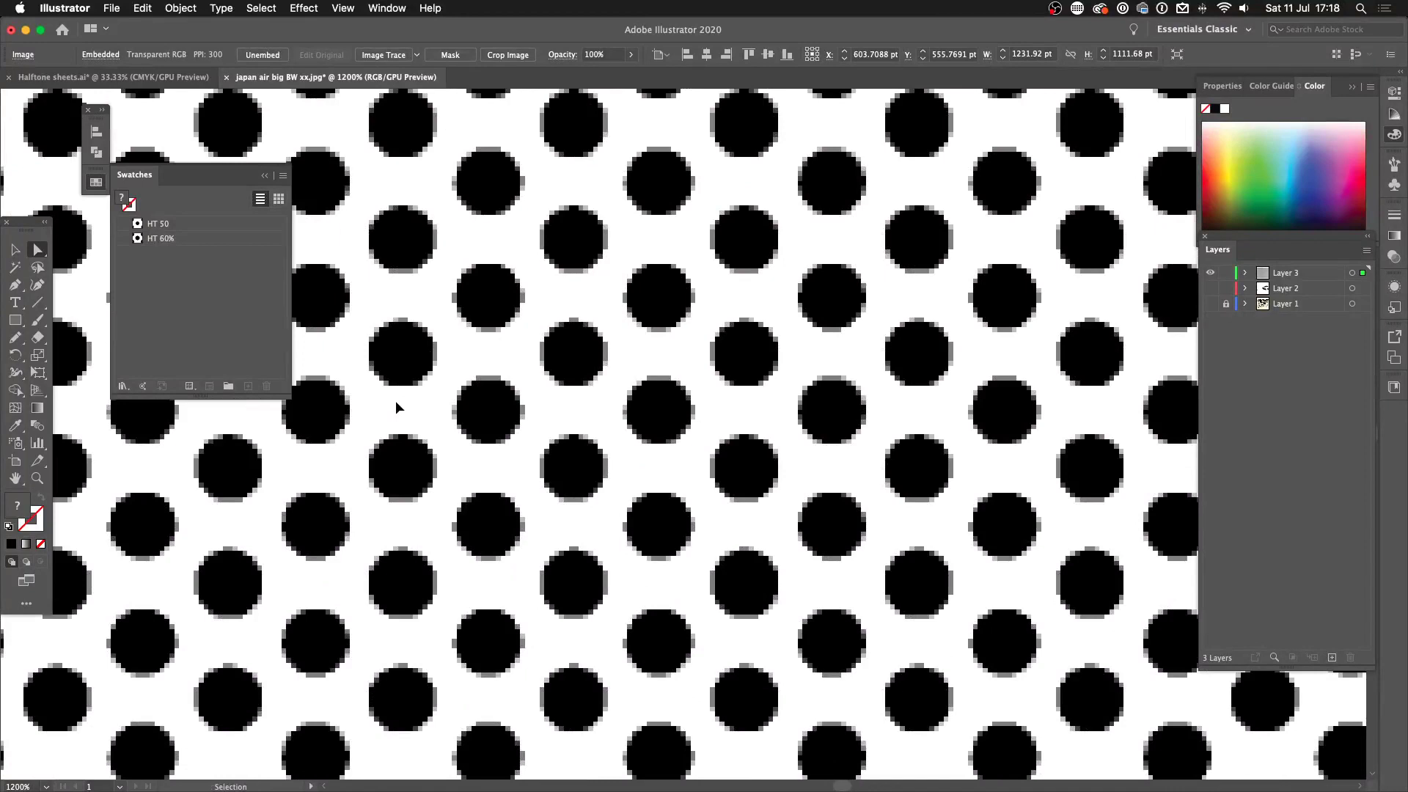
pyautogui.press('super+0')
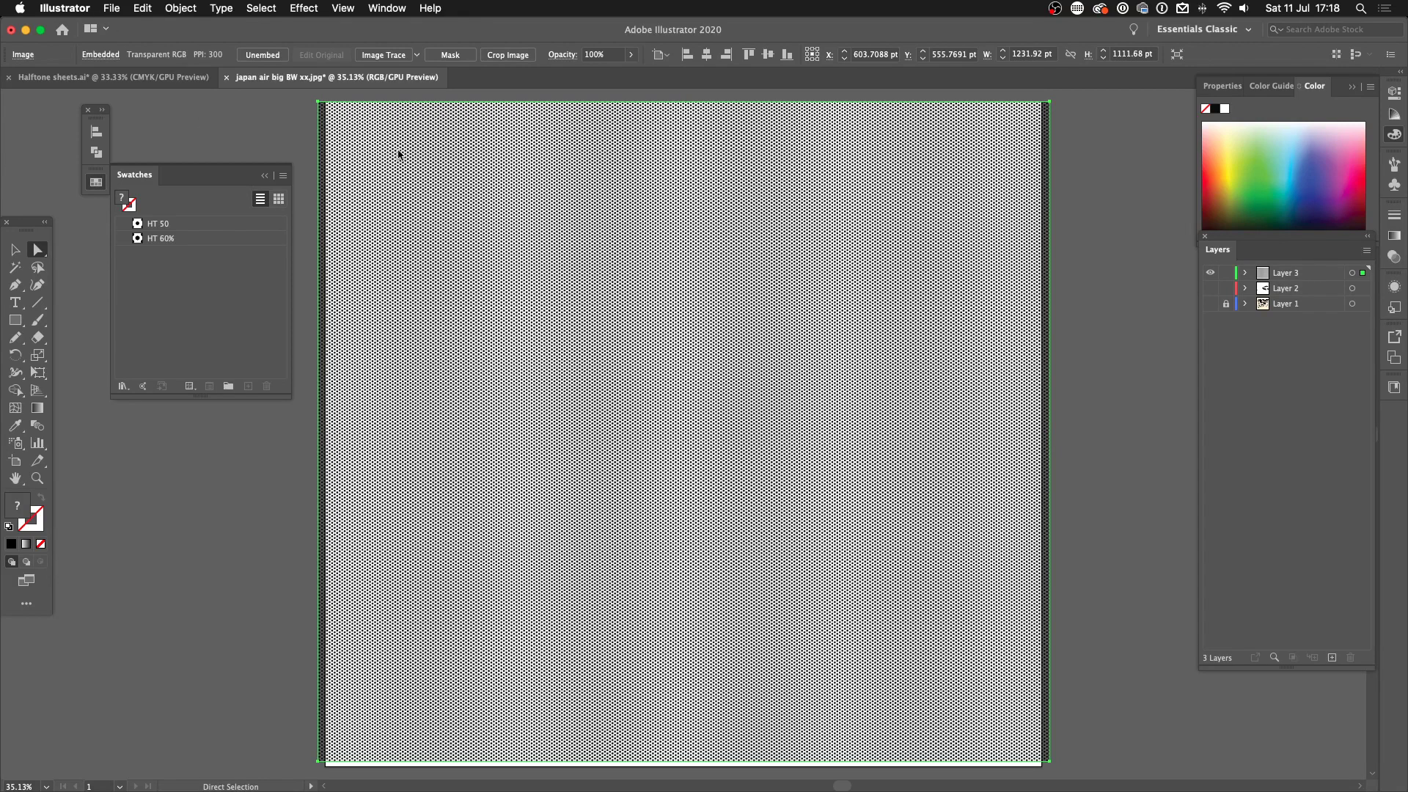
# - Save the document as "Ai to Ps.ai" in the IMAGES folder in Illustrator 2020 format with PDF compatibility
pyautogui.press('super+shift+s')
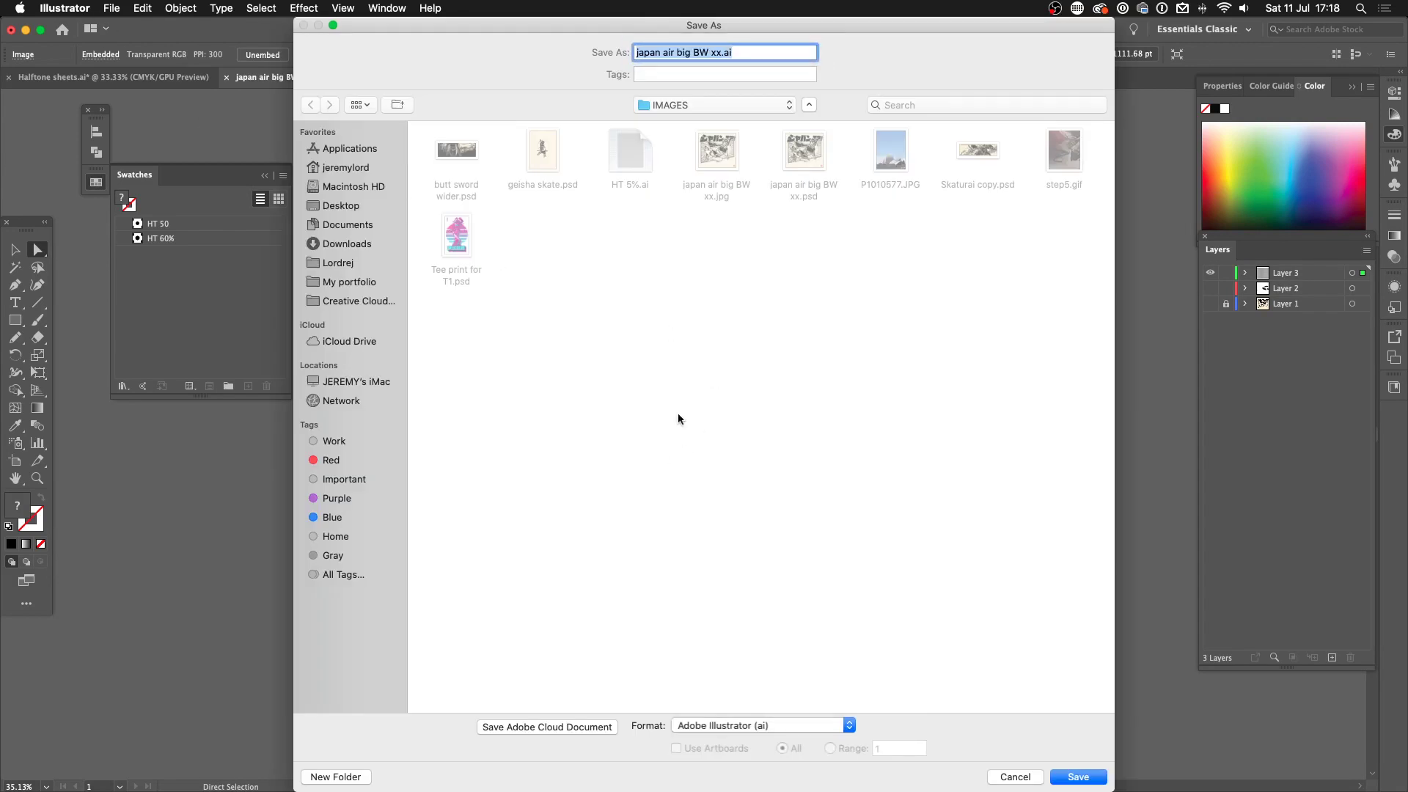
pyautogui.click(716, 48)
pyautogui.moveTo(722, 52); pyautogui.dragTo(511, 50)
pyautogui.write('Ai to Ps')
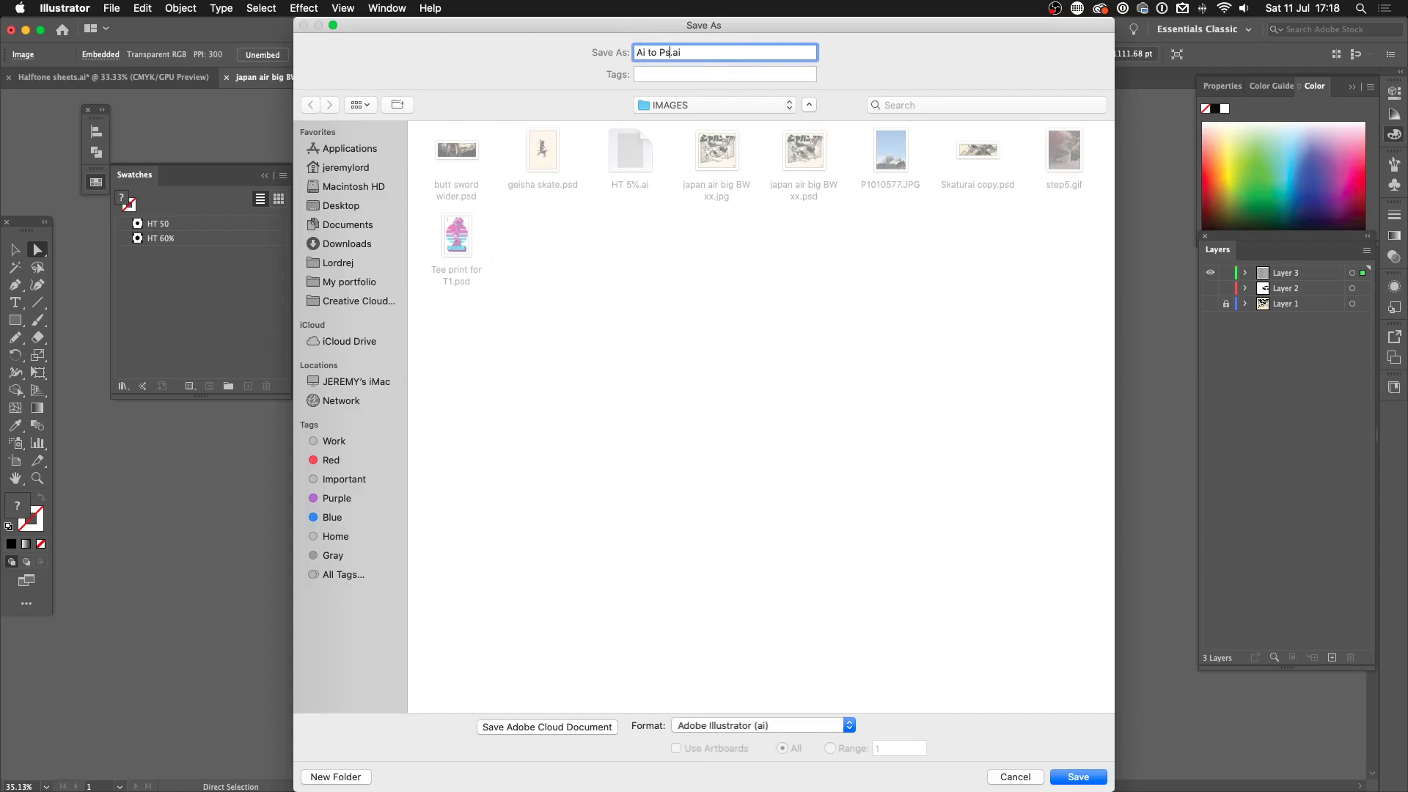
pyautogui.press('Return')
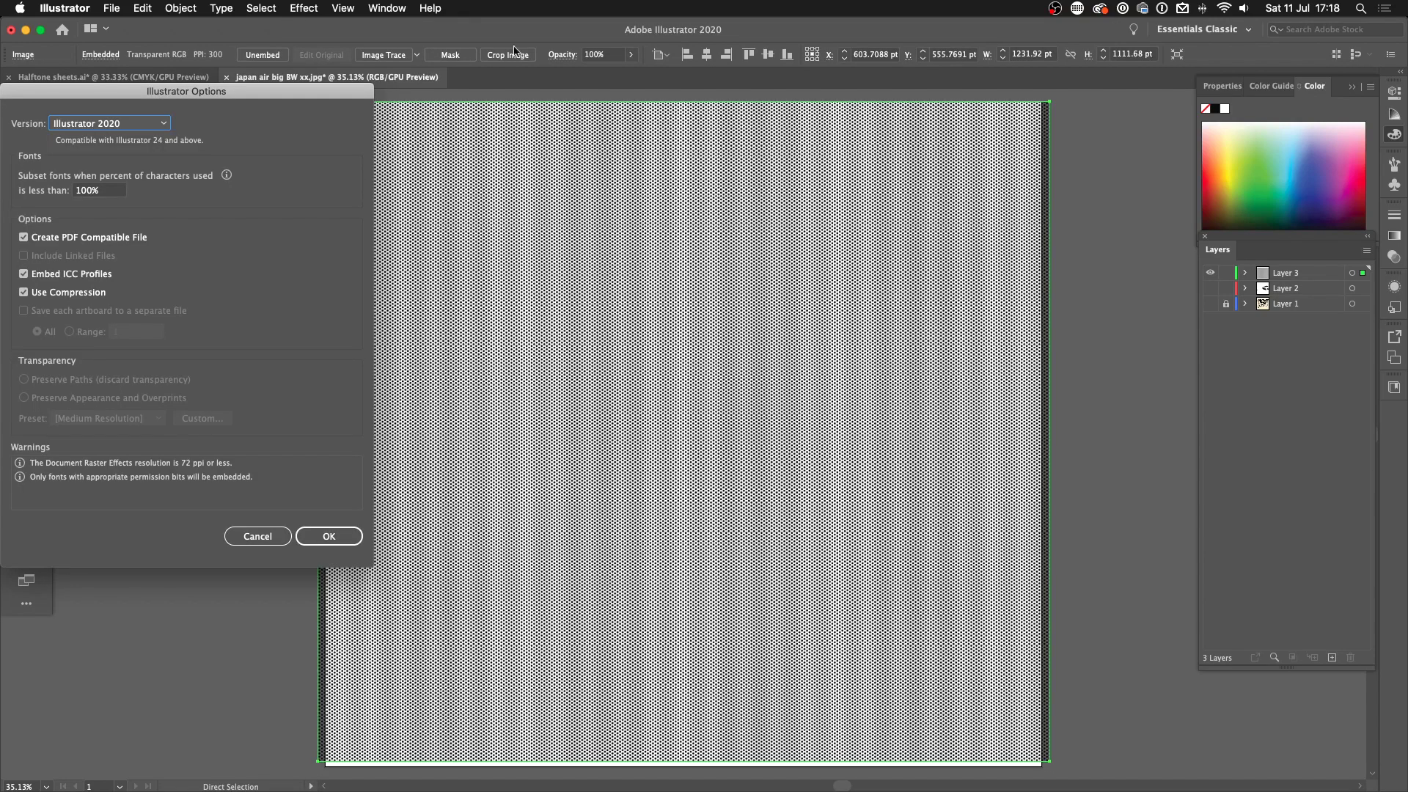
pyautogui.click(328, 535)
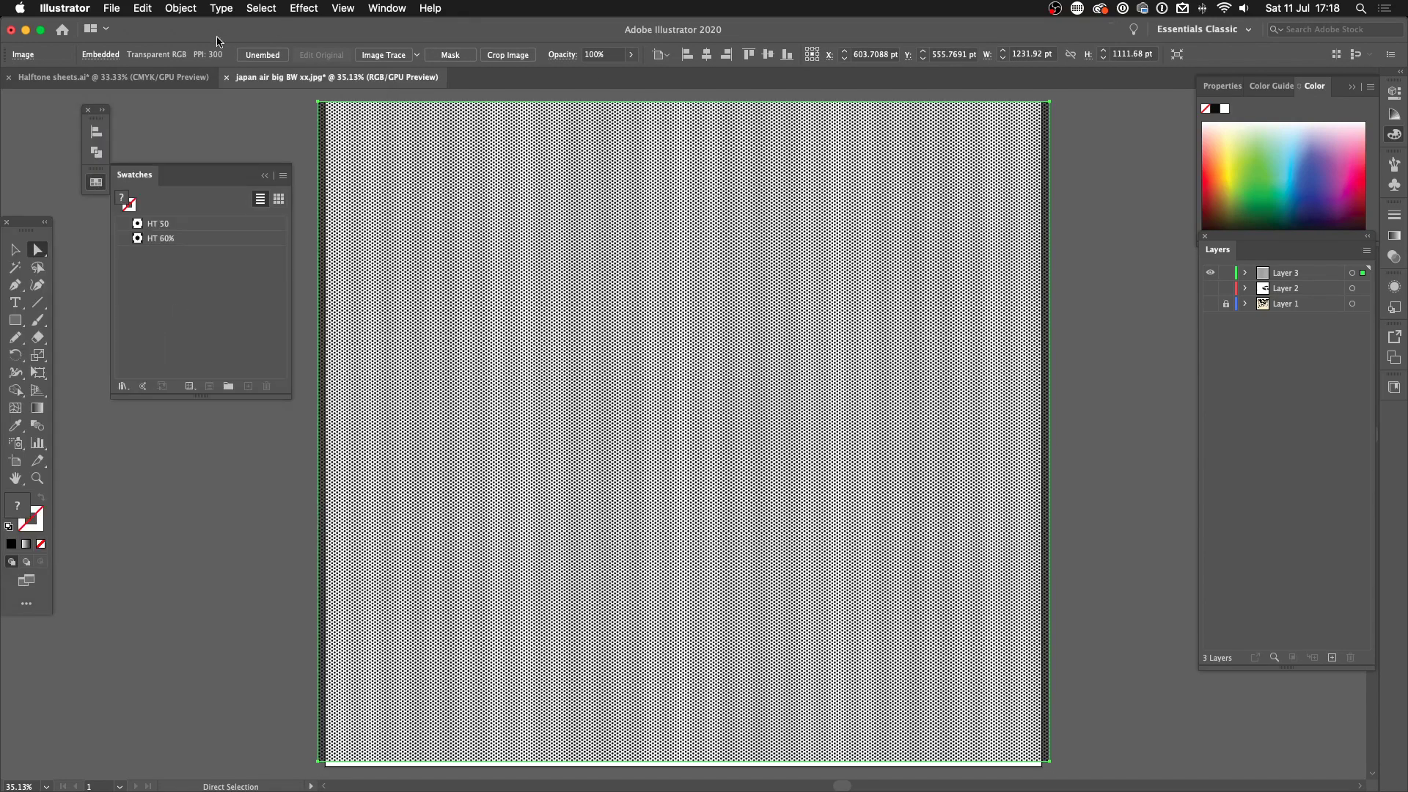
# - Open Ai to Ps.ai from the Finder IMAGES folder in Photoshop, importing it at 300 pixels/inch in Grayscale mode
pyautogui.click(25, 30)
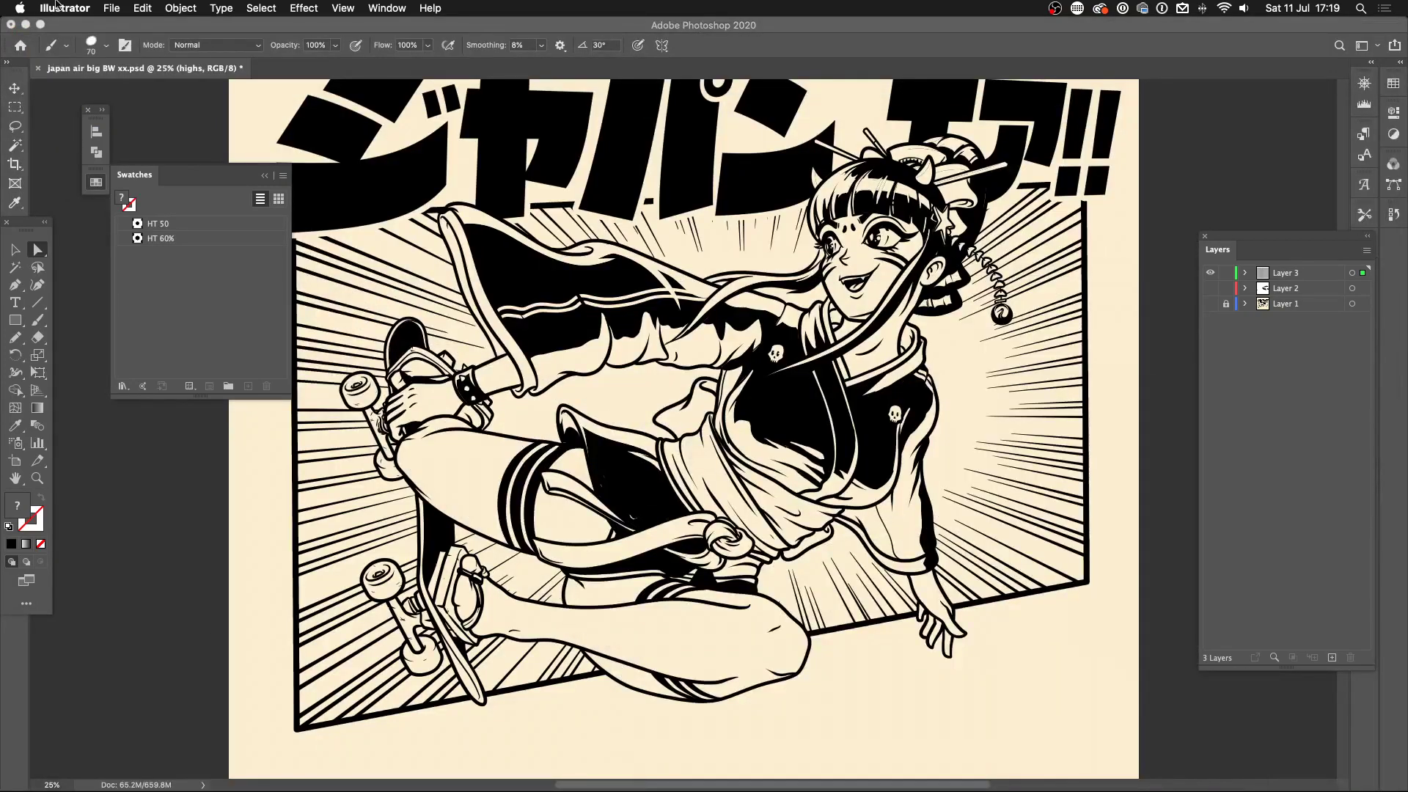
pyautogui.click(27, 27)
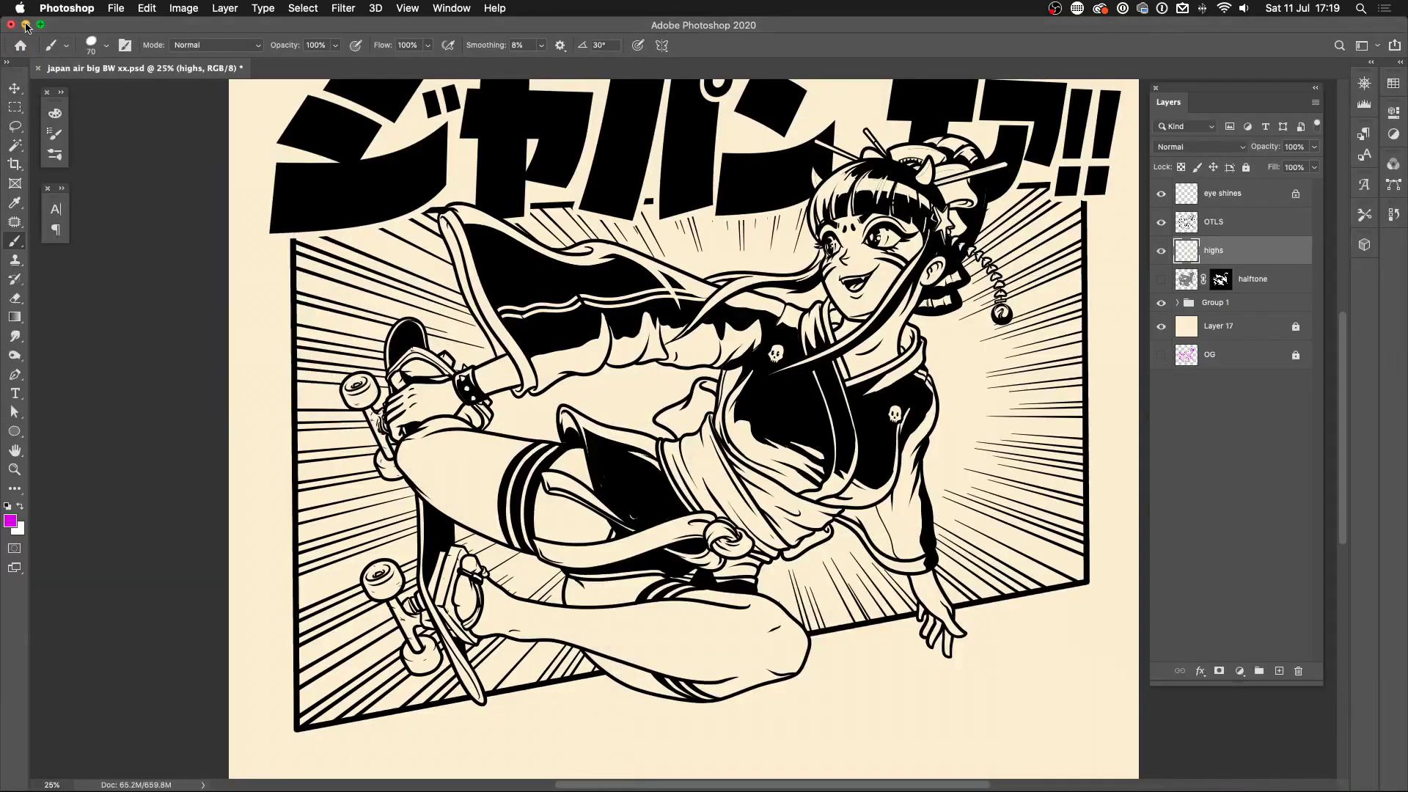
pyautogui.click(26, 27)
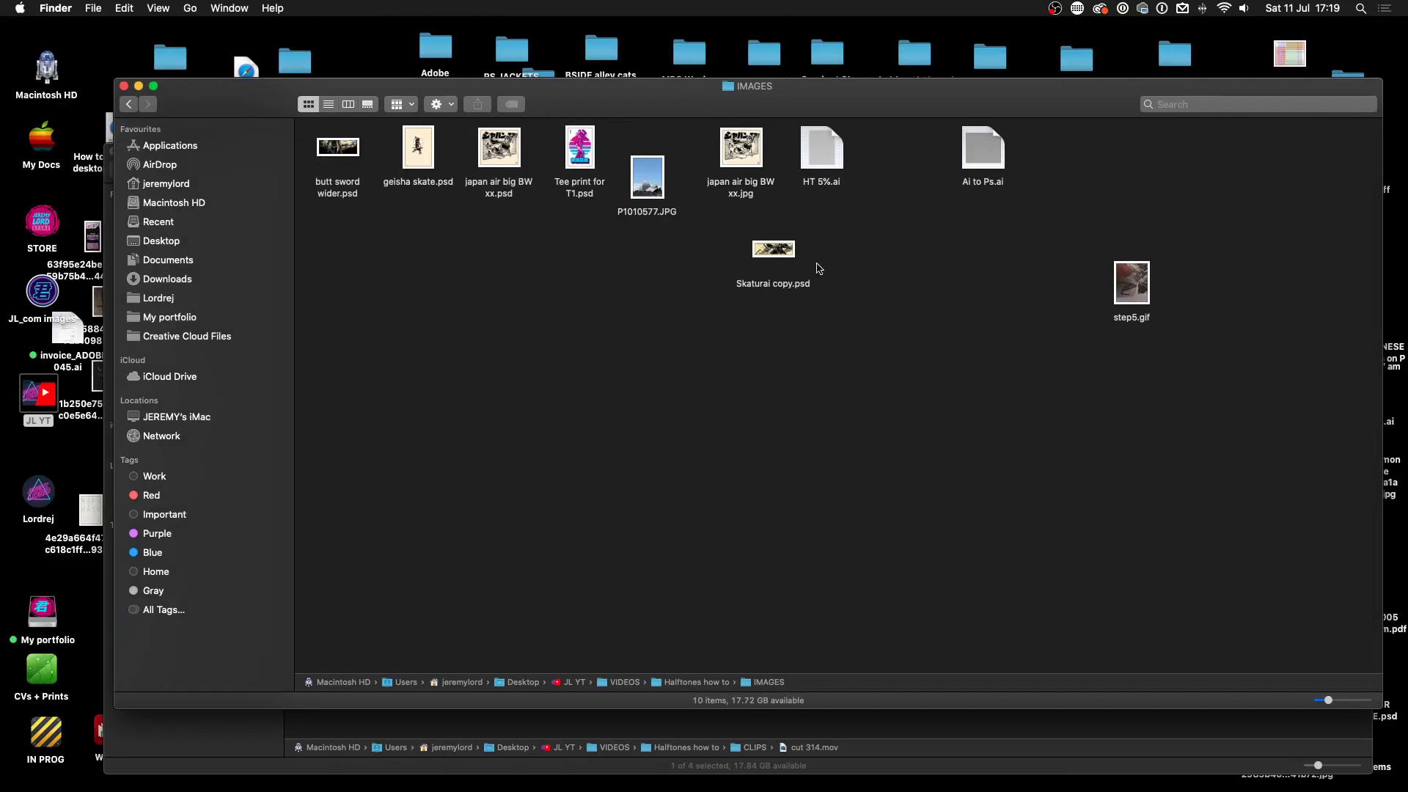
pyautogui.moveTo(969, 166); pyautogui.dragTo(323, 782)
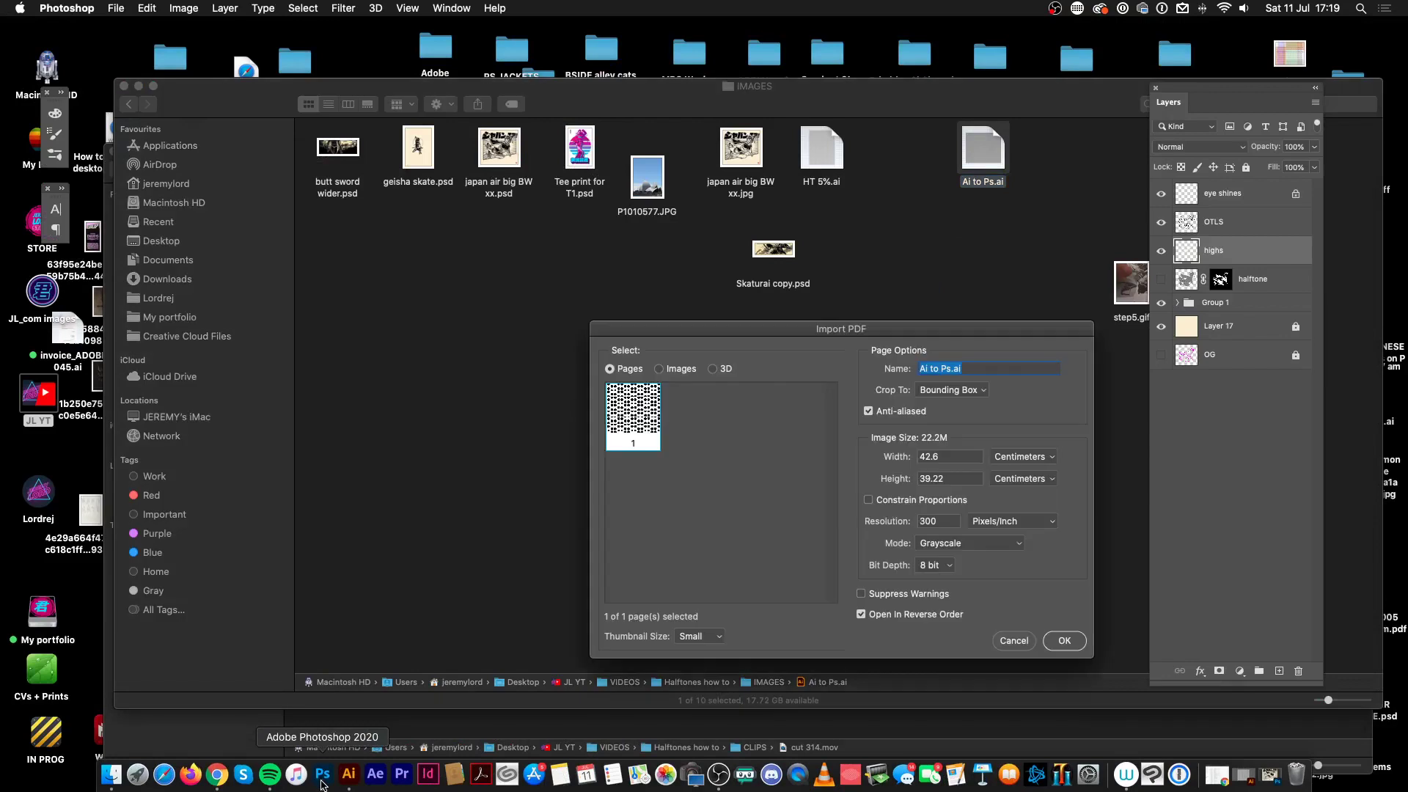
pyautogui.click(1065, 641)
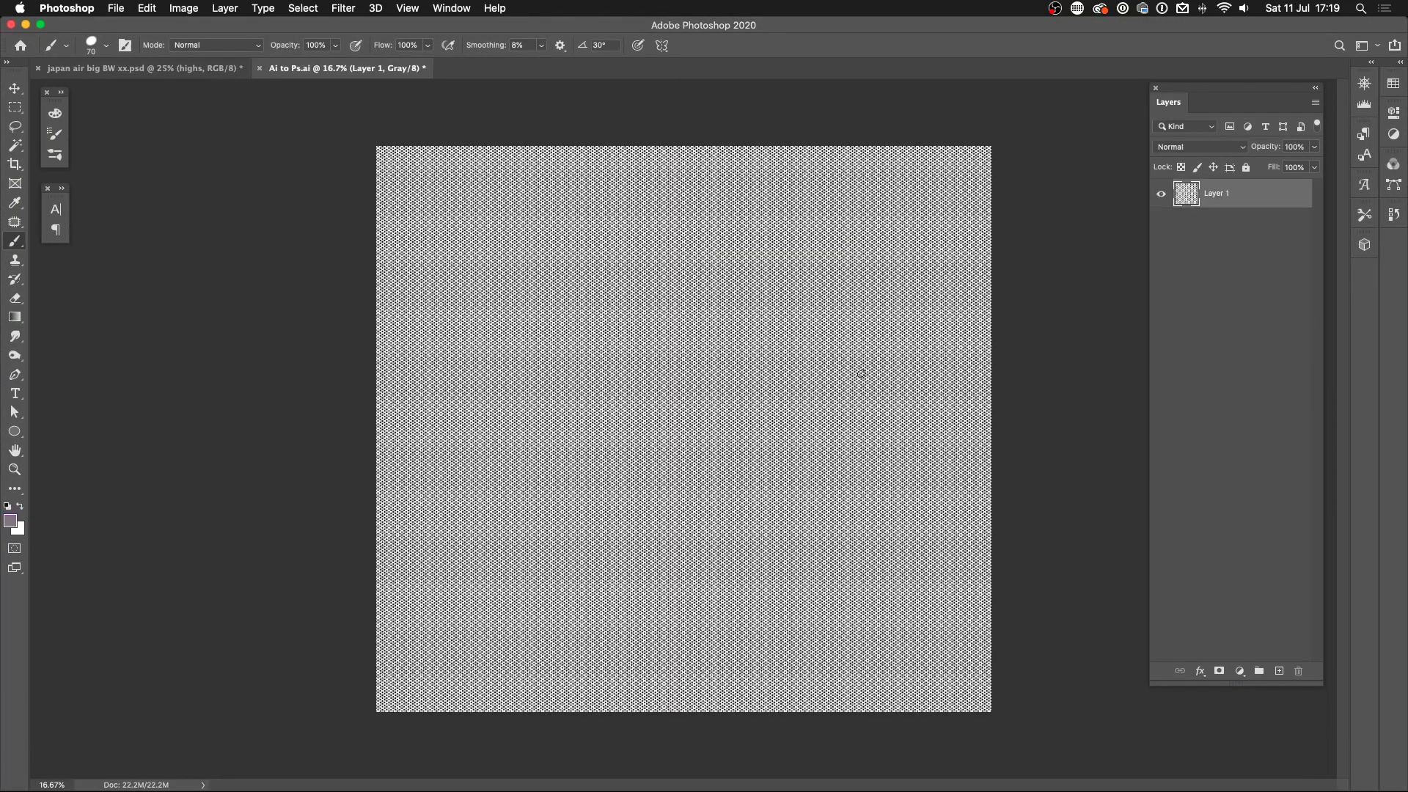
# - Bring the halftone layer into japan air big BW xx.psd above the highs layer and check its dots over the line art
pyautogui.press('v')
pyautogui.moveTo(461, 198)
pyautogui.mouseDown()
pyautogui.moveTo(200, 71)
pyautogui.moveTo(528, 245)
pyautogui.mouseUp()
pyautogui.scroll(10, 528, 244)
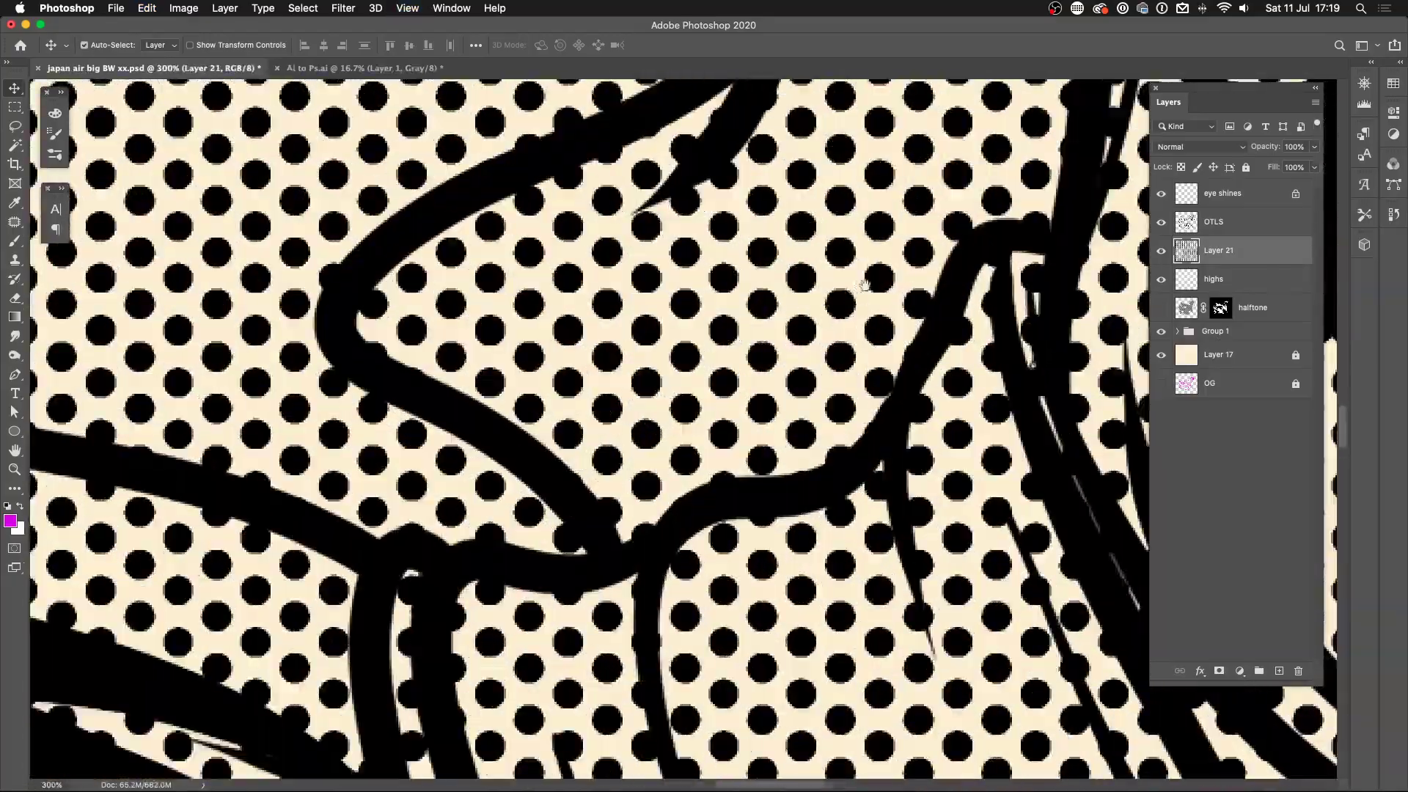
pyautogui.moveTo(865, 285); pyautogui.dragTo(596, 373)
pyautogui.hscroll(-5, 596, 372)
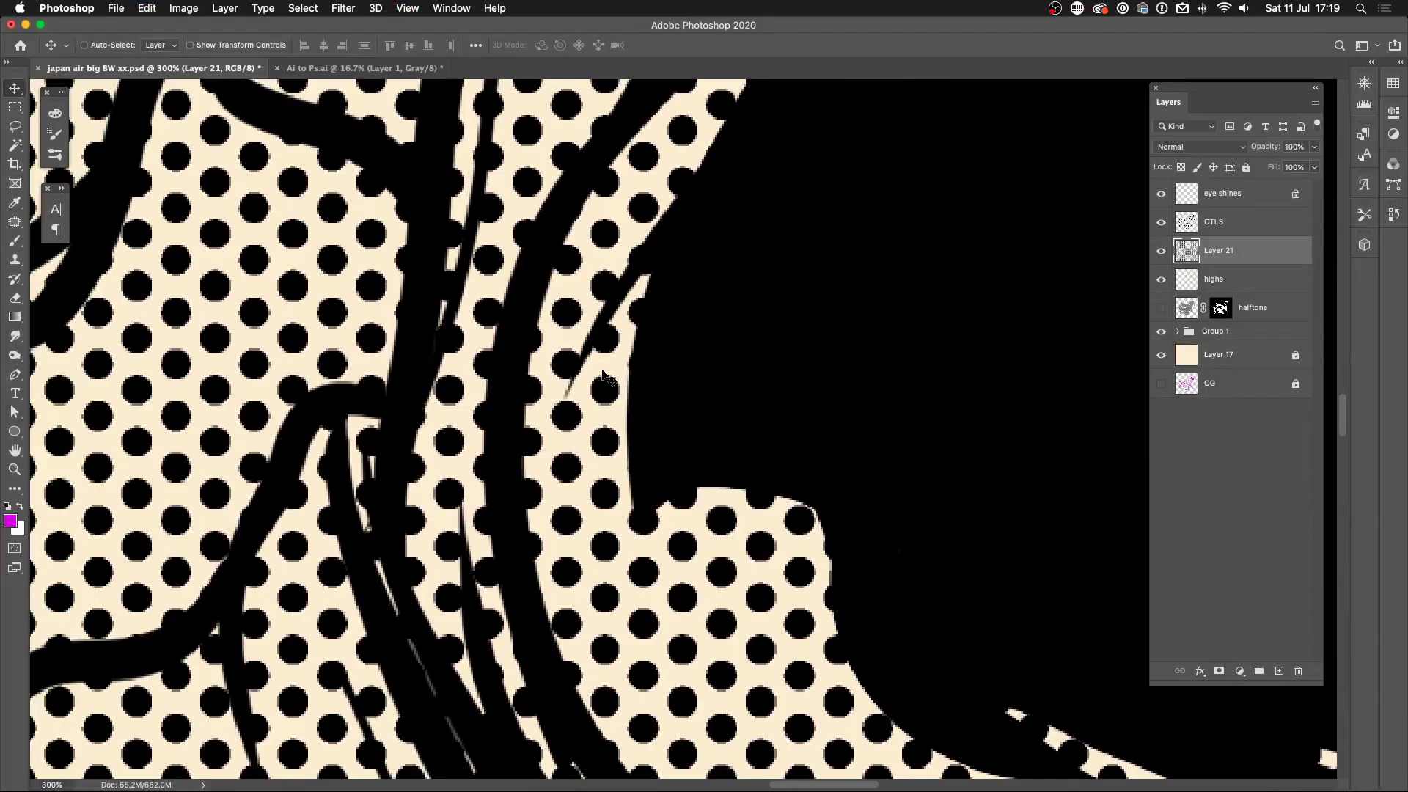
pyautogui.scroll(-10, 604, 372)
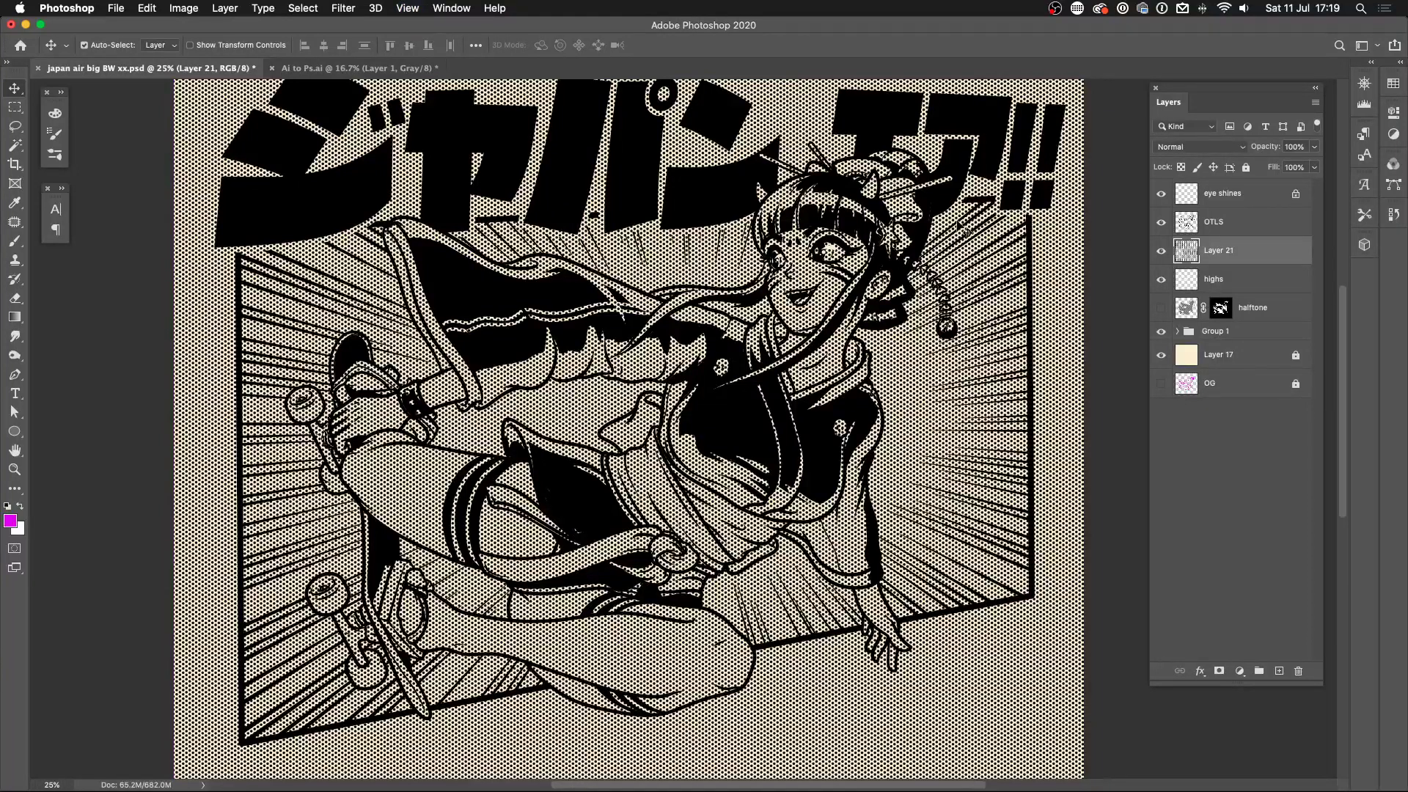
# - Try inverting the halftone to white dots, inspect them over the black areas, and undo the inversion
pyautogui.press('super+z')
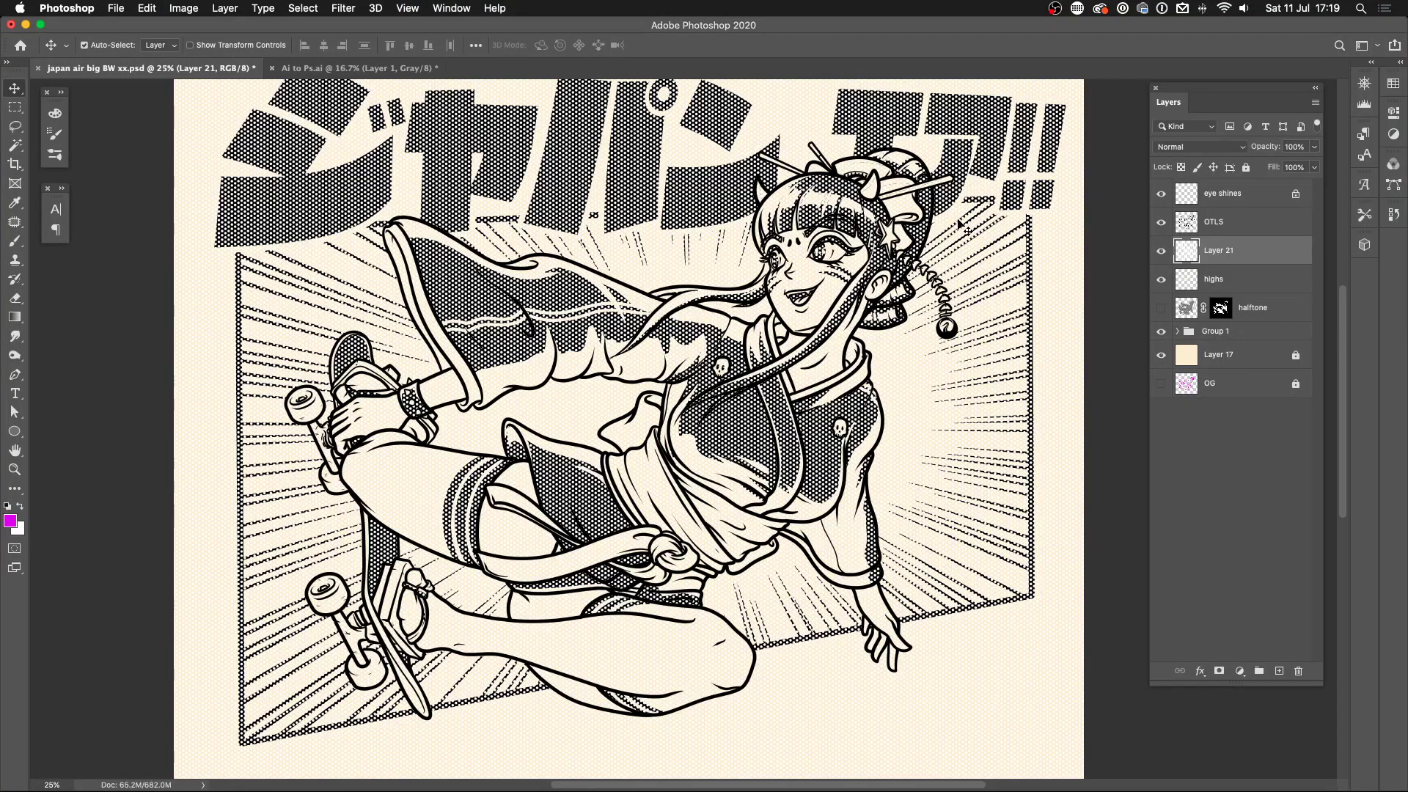
pyautogui.press('super+1')
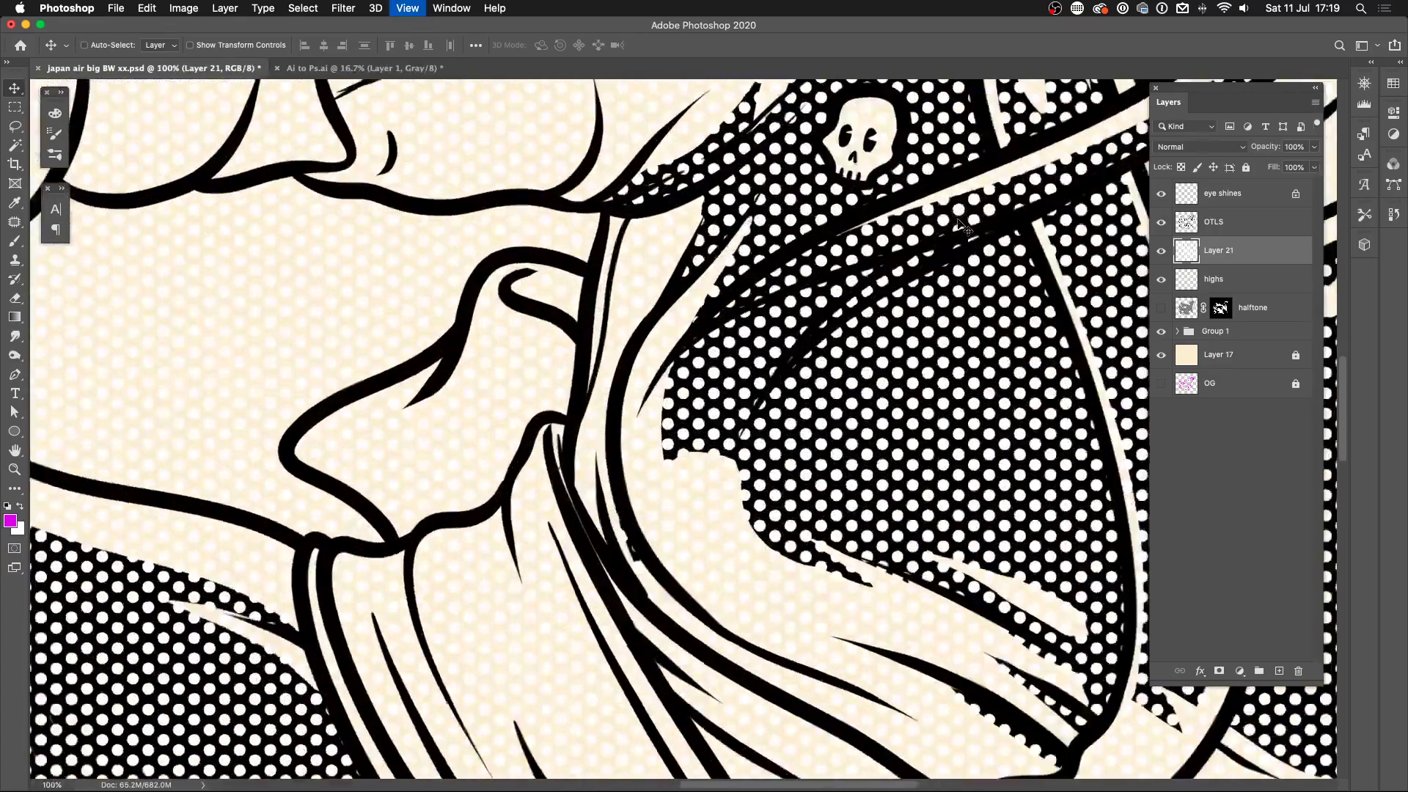
pyautogui.press('super+=')
pyautogui.press('super+=')
pyautogui.press('super+=')
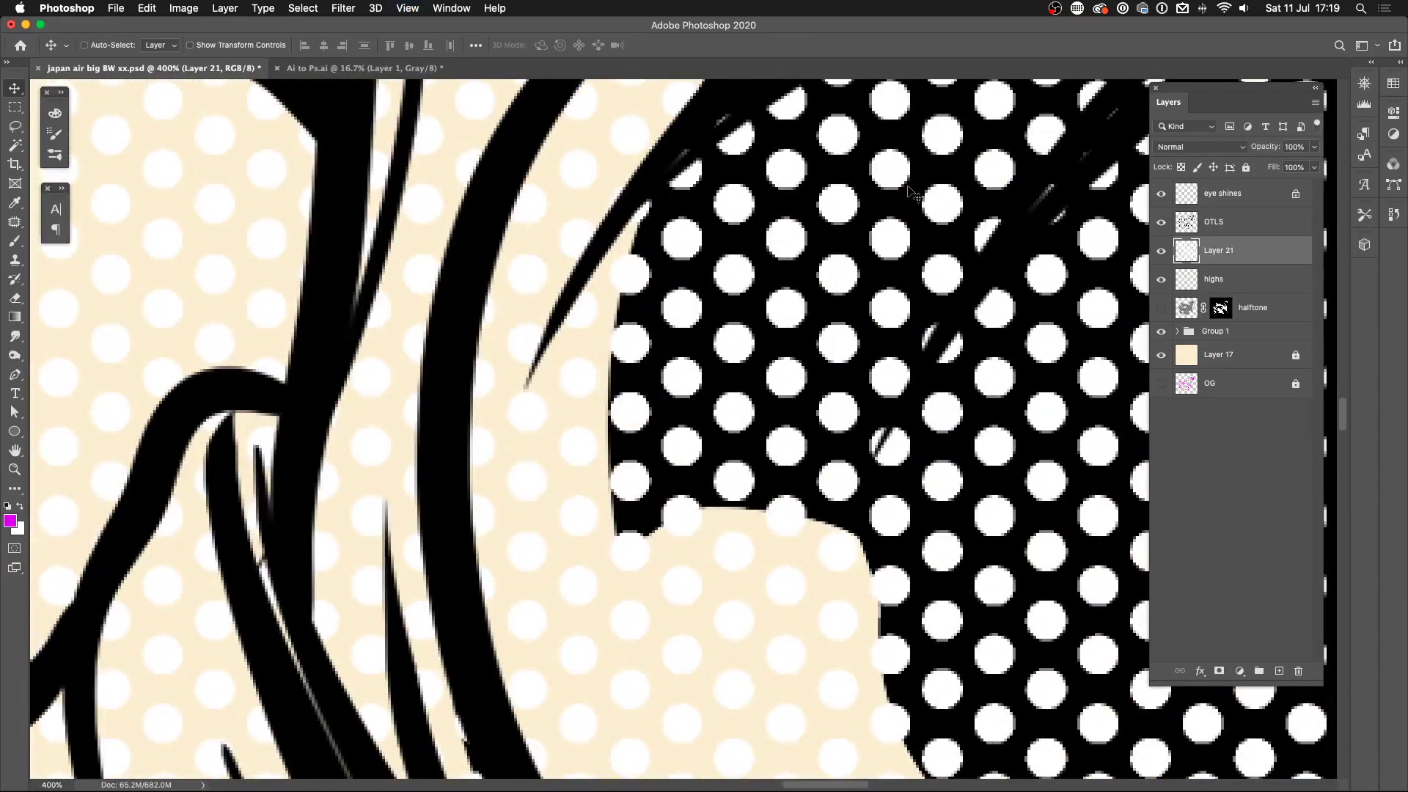
pyautogui.press('super+shift+z')
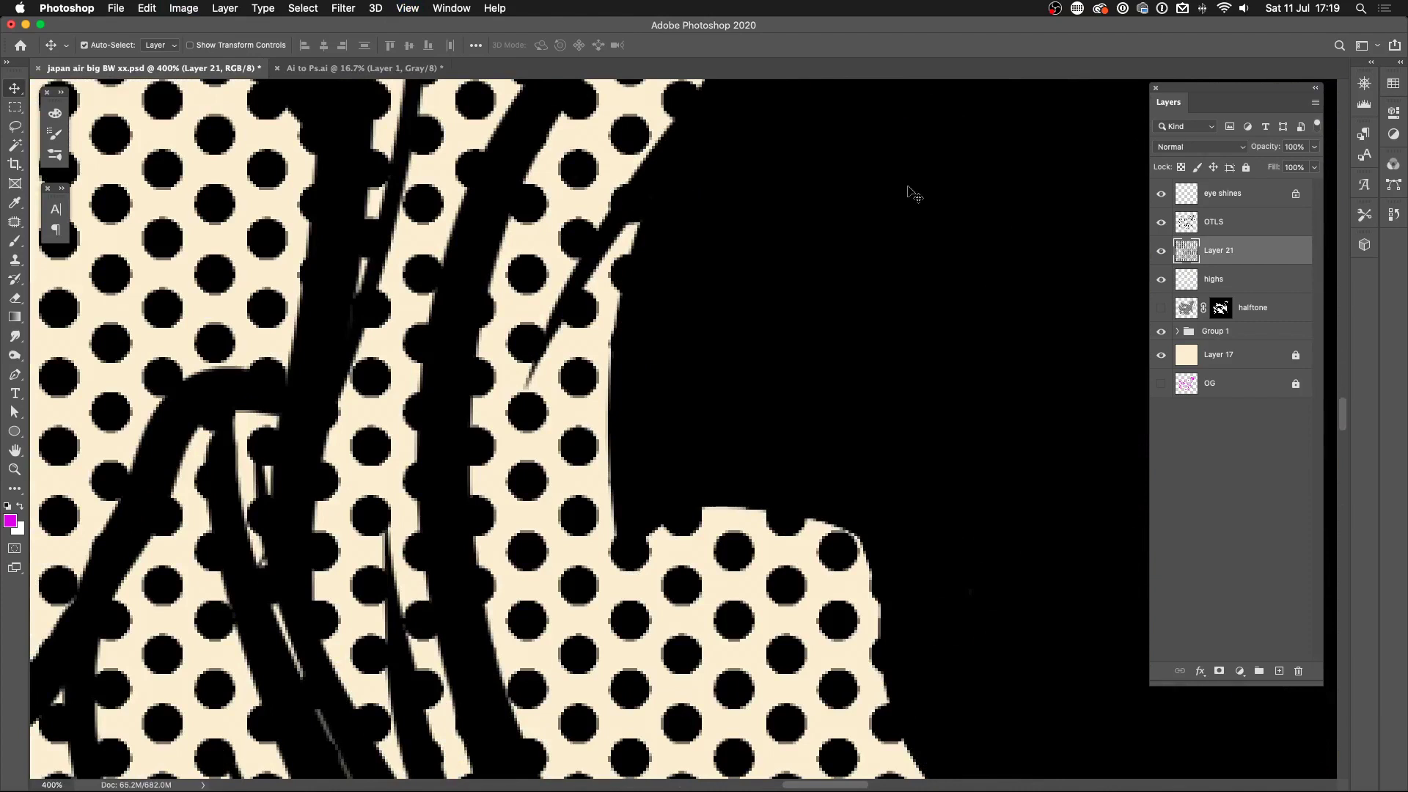
# - Add a layer mask to the halftone on Layer 21 and invert the mask to black
pyautogui.press('super+0')
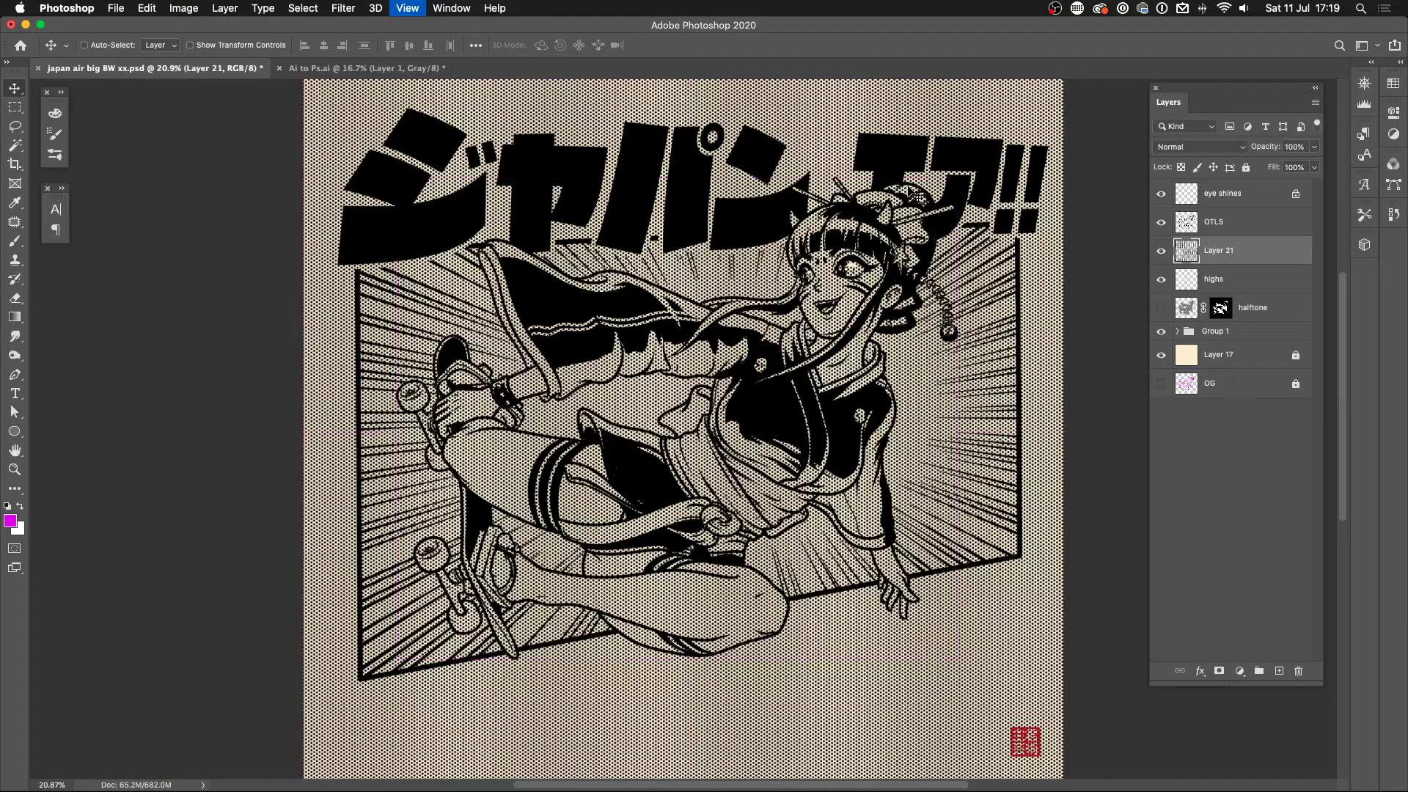
pyautogui.click(1219, 671)
pyautogui.press('super+i')
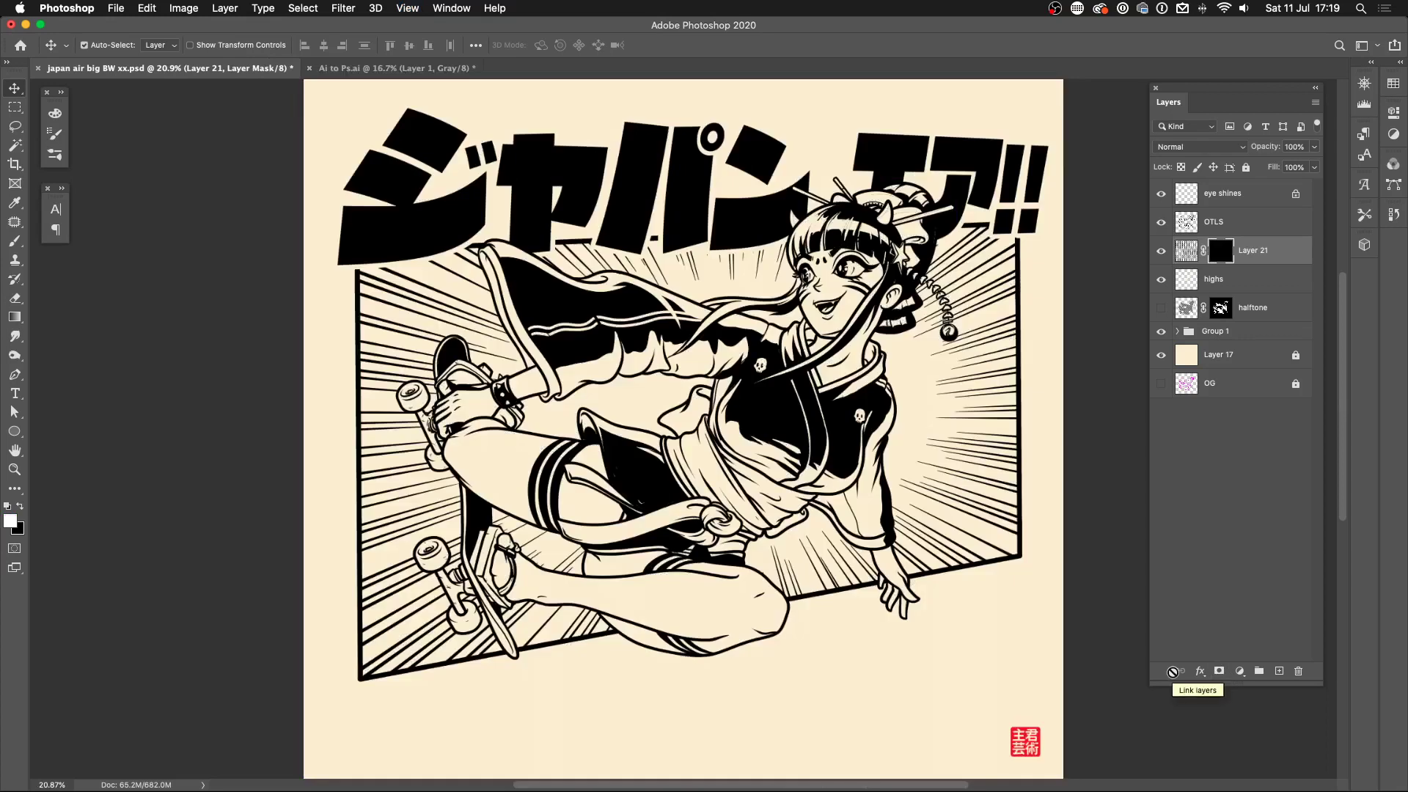
# - Paint white on the Layer 21 mask to reveal halftone shading on the raised leg, on both sides of the striped stocking bands
pyautogui.press('b')
pyautogui.press('super+1')
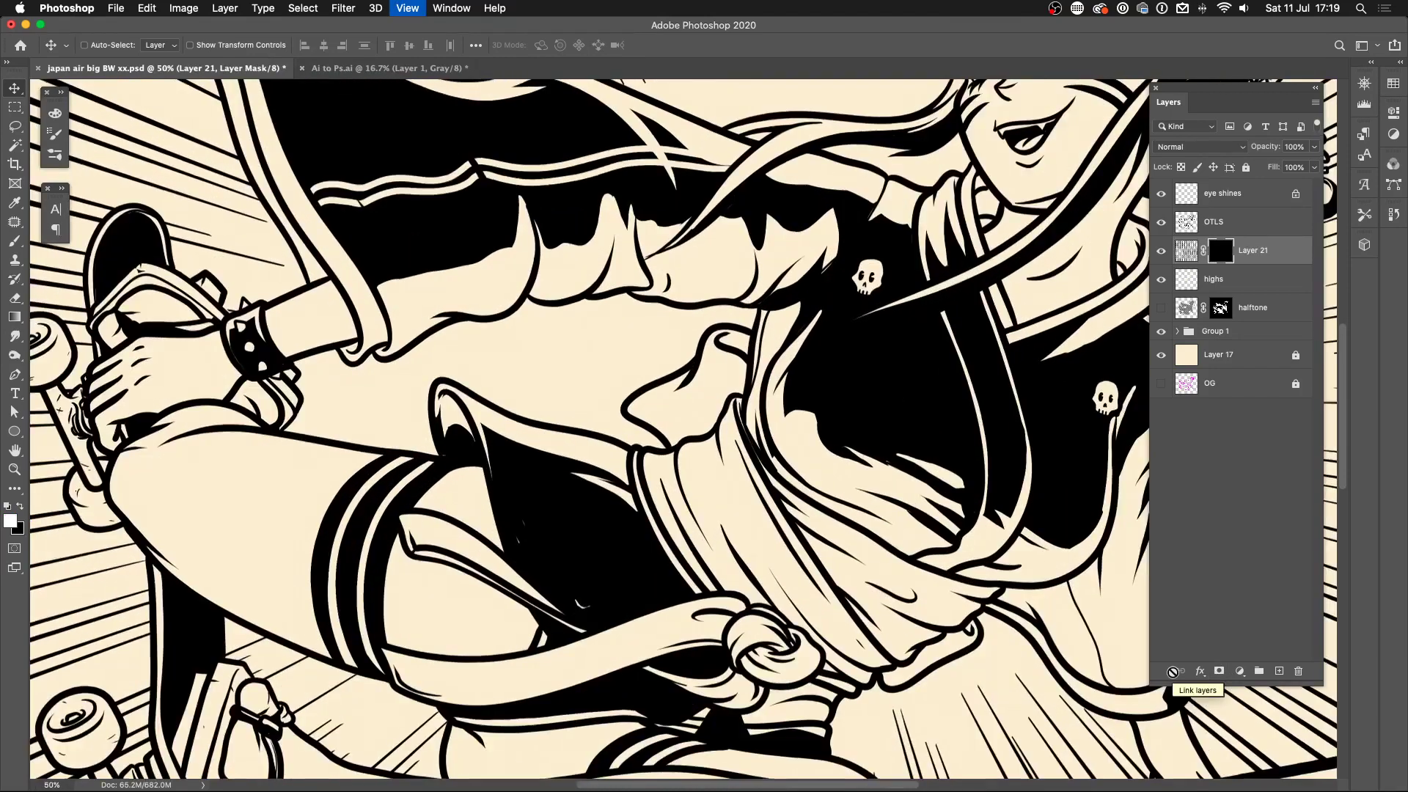
pyautogui.press('super+minus')
pyautogui.press('super+minus')
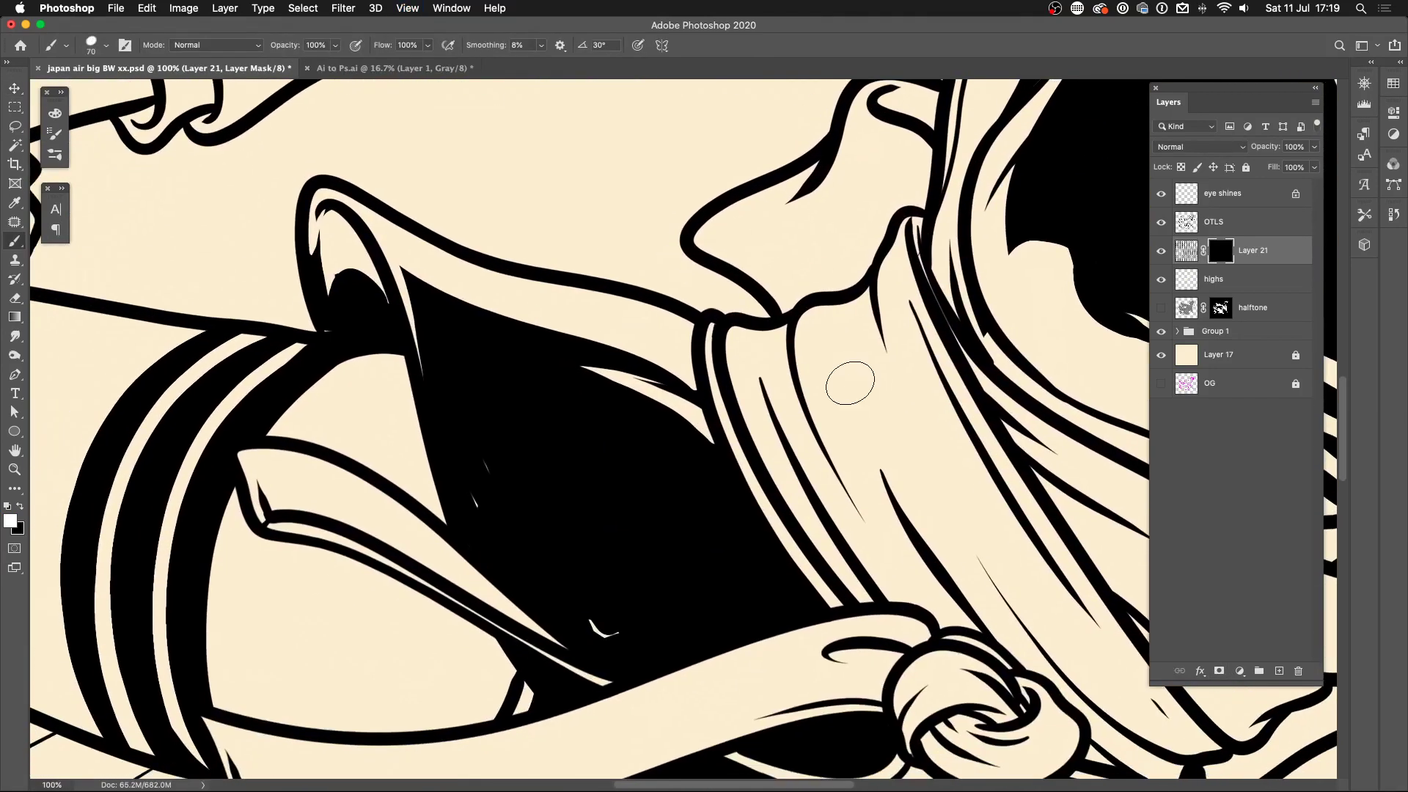
pyautogui.press('l')
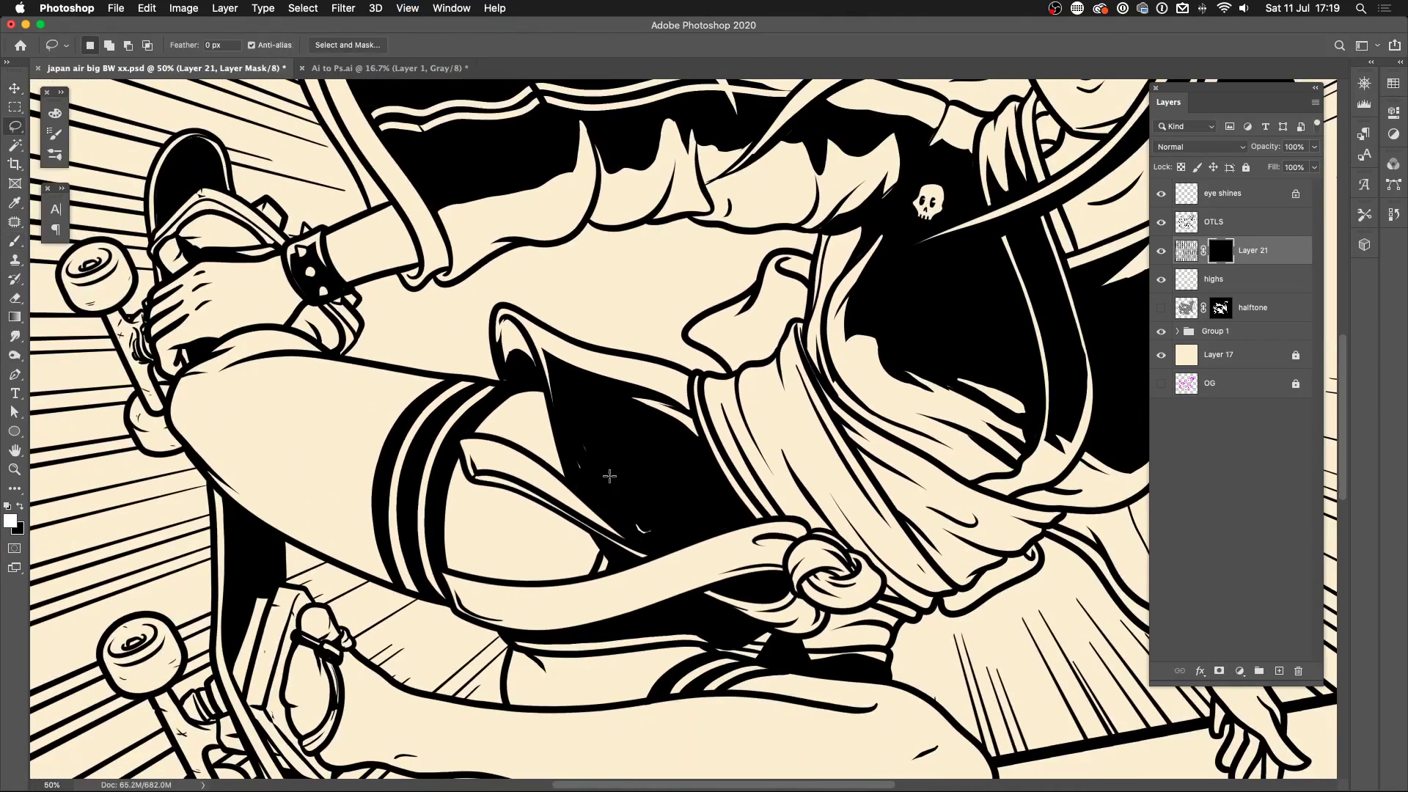
pyautogui.press('b')
pyautogui.moveTo(589, 542); pyautogui.dragTo(297, 445)
pyautogui.moveTo(401, 497)
pyautogui.mouseDown()
pyautogui.moveTo(577, 547)
pyautogui.moveTo(201, 406)
pyautogui.moveTo(403, 506)
pyautogui.moveTo(225, 444)
pyautogui.moveTo(252, 403)
pyautogui.moveTo(391, 485)
pyautogui.moveTo(253, 424)
pyautogui.moveTo(496, 460)
pyautogui.moveTo(286, 427)
pyautogui.moveTo(483, 440)
pyautogui.moveTo(430, 438)
pyautogui.moveTo(465, 468)
pyautogui.moveTo(390, 446)
pyautogui.moveTo(572, 534)
pyautogui.moveTo(187, 402)
pyautogui.moveTo(568, 563)
pyautogui.moveTo(240, 450)
pyautogui.moveTo(556, 542)
pyautogui.mouseUp()
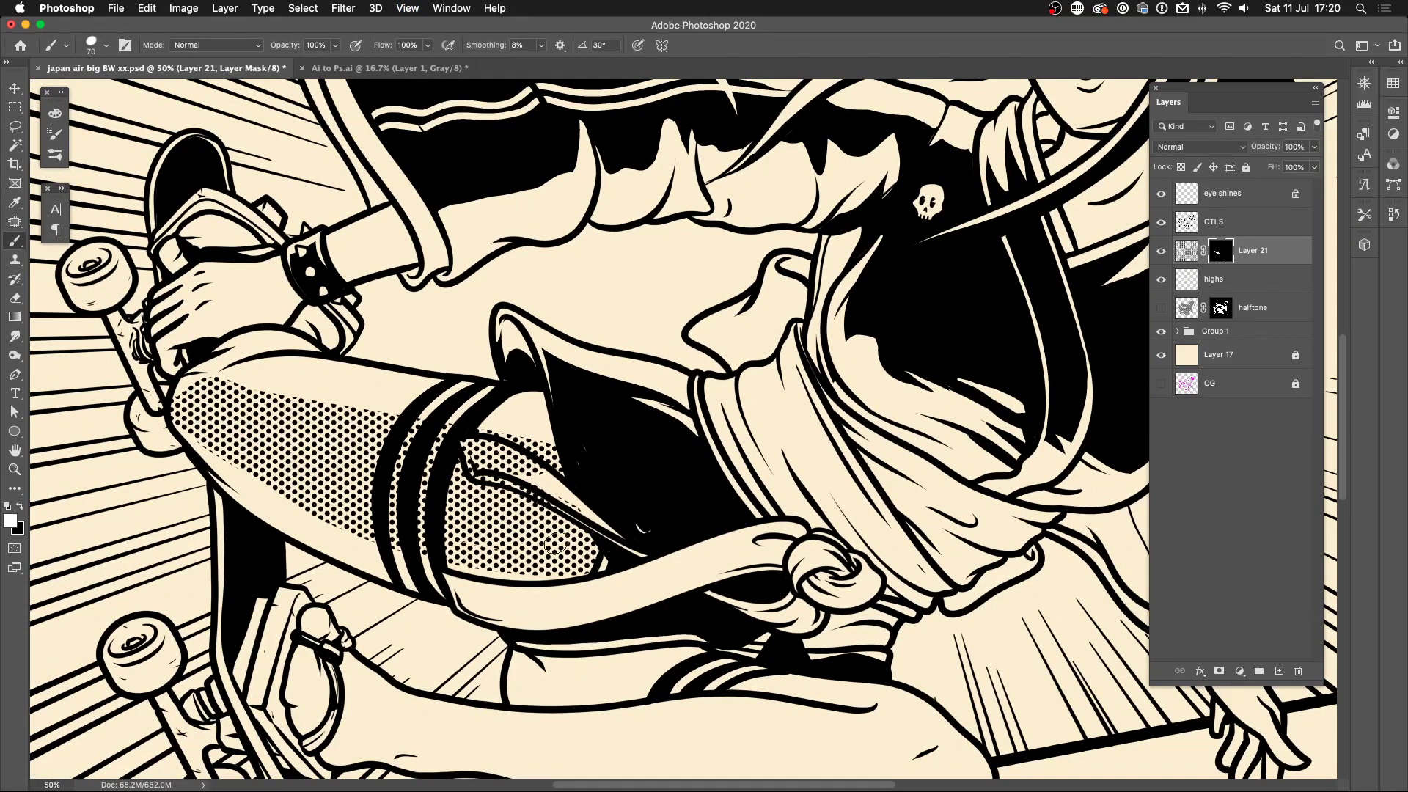
# - Paint white on the Layer 21 mask to reveal halftone shading on the waist sash, the neck, and the outstretched arm and hand
pyautogui.press('super+minus')
pyautogui.press('super+minus')
pyautogui.moveTo(717, 445)
pyautogui.mouseDown()
pyautogui.moveTo(777, 439)
pyautogui.moveTo(828, 466)
pyautogui.moveTo(753, 476)
pyautogui.mouseUp()
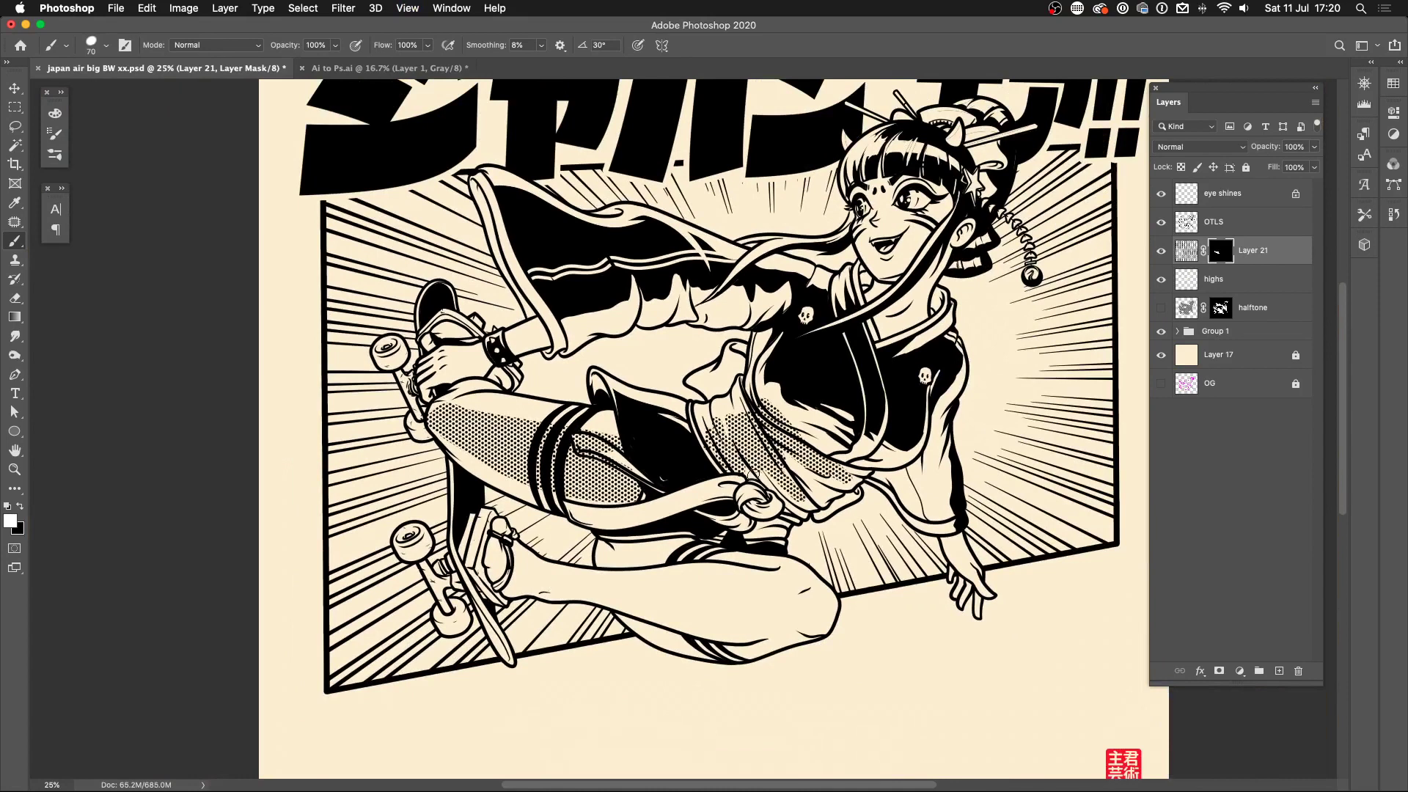
pyautogui.moveTo(920, 302)
pyautogui.mouseDown()
pyautogui.moveTo(880, 336)
pyautogui.moveTo(906, 322)
pyautogui.moveTo(876, 322)
pyautogui.moveTo(920, 316)
pyautogui.moveTo(897, 346)
pyautogui.mouseUp()
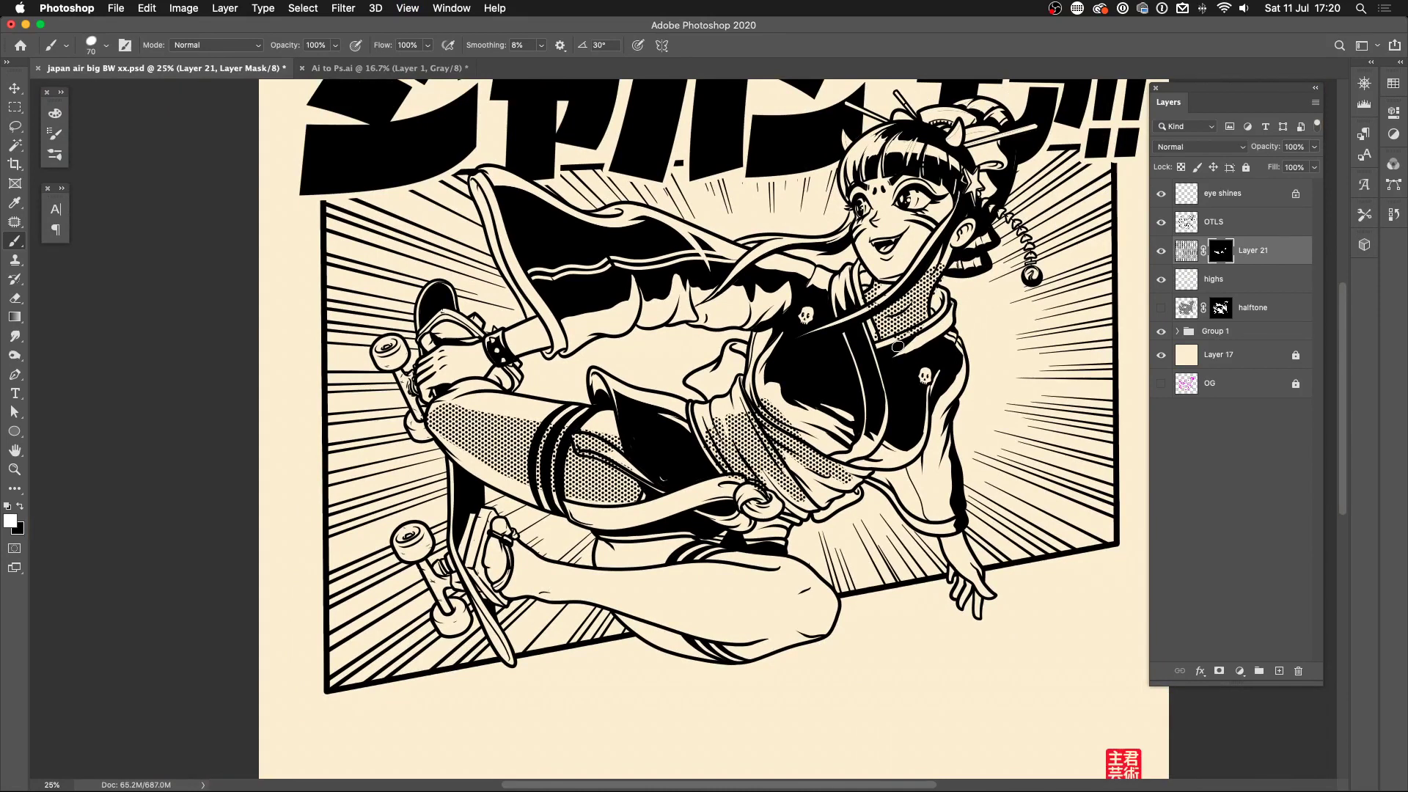
pyautogui.moveTo(792, 289)
pyautogui.mouseDown()
pyautogui.moveTo(759, 278)
pyautogui.moveTo(782, 269)
pyautogui.moveTo(711, 283)
pyautogui.moveTo(679, 273)
pyautogui.moveTo(662, 300)
pyautogui.moveTo(642, 273)
pyautogui.moveTo(429, 378)
pyautogui.moveTo(558, 318)
pyautogui.moveTo(606, 316)
pyautogui.mouseUp()
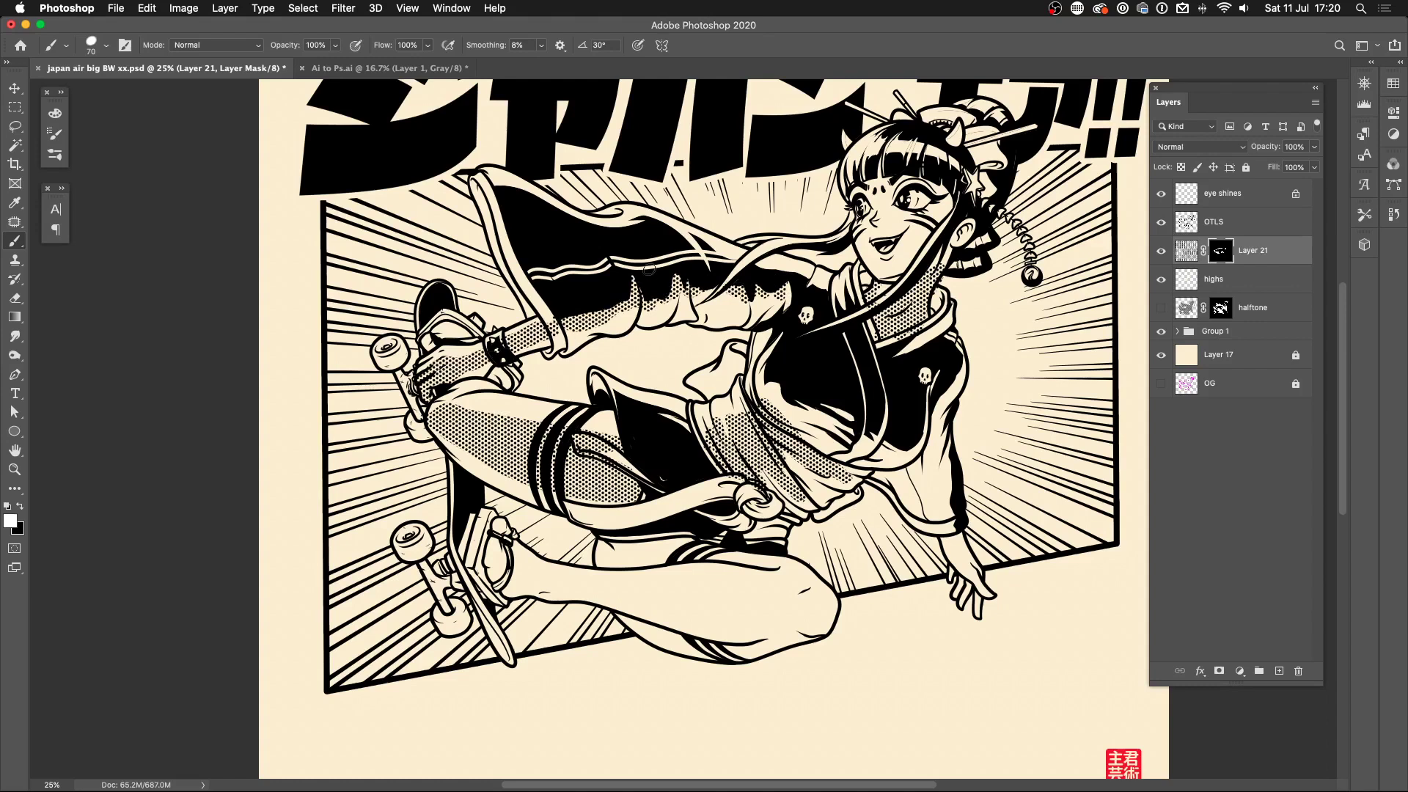
# - Reveal halftone on the supporting arm and hand, the lower leg, and the loose cloth behind the sash by painting the Layer 21 mask
pyautogui.moveTo(962, 363)
pyautogui.mouseDown()
pyautogui.moveTo(942, 452)
pyautogui.moveTo(955, 494)
pyautogui.moveTo(942, 403)
pyautogui.moveTo(958, 526)
pyautogui.moveTo(937, 459)
pyautogui.moveTo(944, 533)
pyautogui.moveTo(936, 456)
pyautogui.moveTo(943, 528)
pyautogui.moveTo(986, 595)
pyautogui.mouseUp()
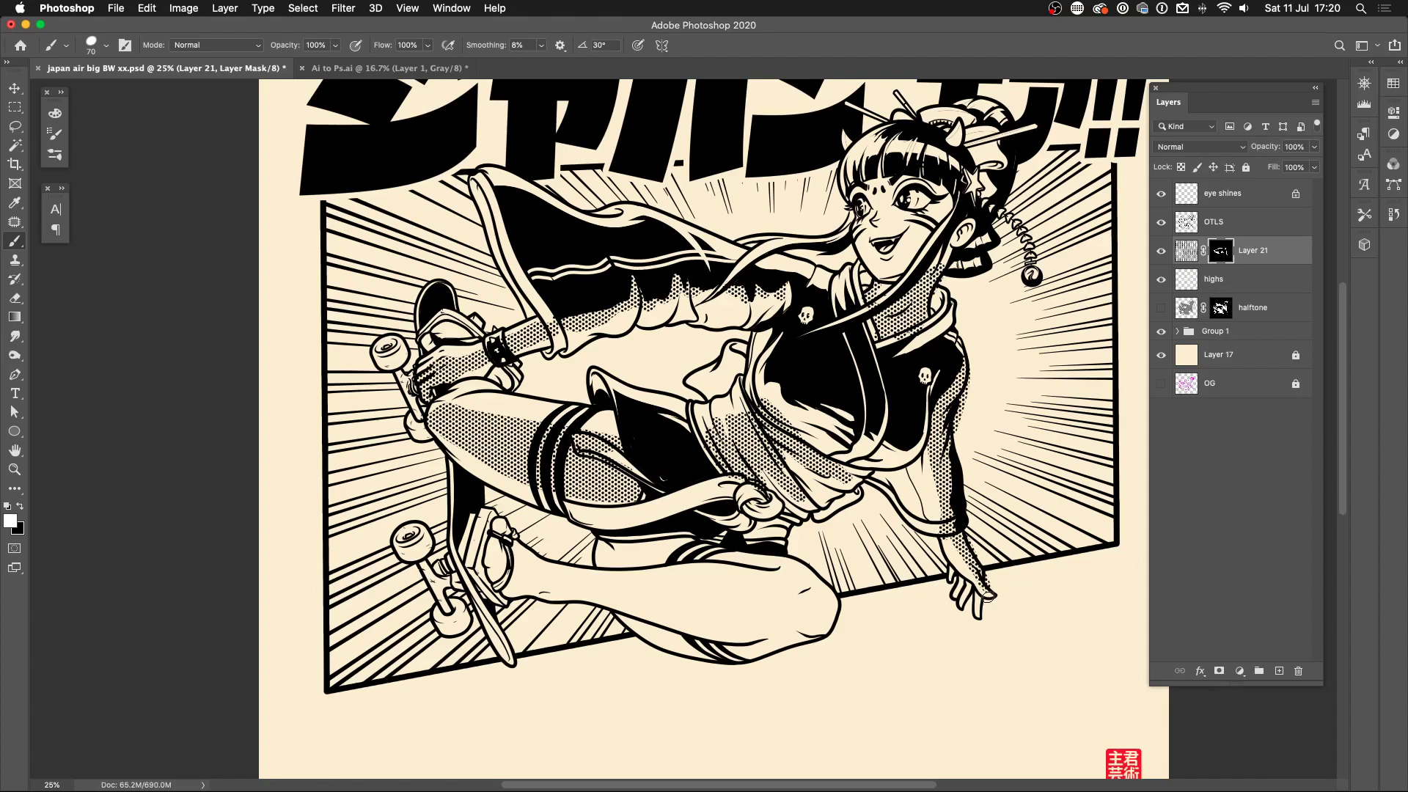
pyautogui.moveTo(506, 539)
pyautogui.mouseDown()
pyautogui.moveTo(565, 581)
pyautogui.moveTo(792, 598)
pyautogui.moveTo(627, 596)
pyautogui.moveTo(776, 622)
pyautogui.moveTo(824, 607)
pyautogui.moveTo(766, 597)
pyautogui.moveTo(810, 592)
pyautogui.moveTo(741, 560)
pyautogui.moveTo(638, 541)
pyautogui.moveTo(609, 551)
pyautogui.mouseUp()
pyautogui.moveTo(739, 371); pyautogui.dragTo(710, 381)
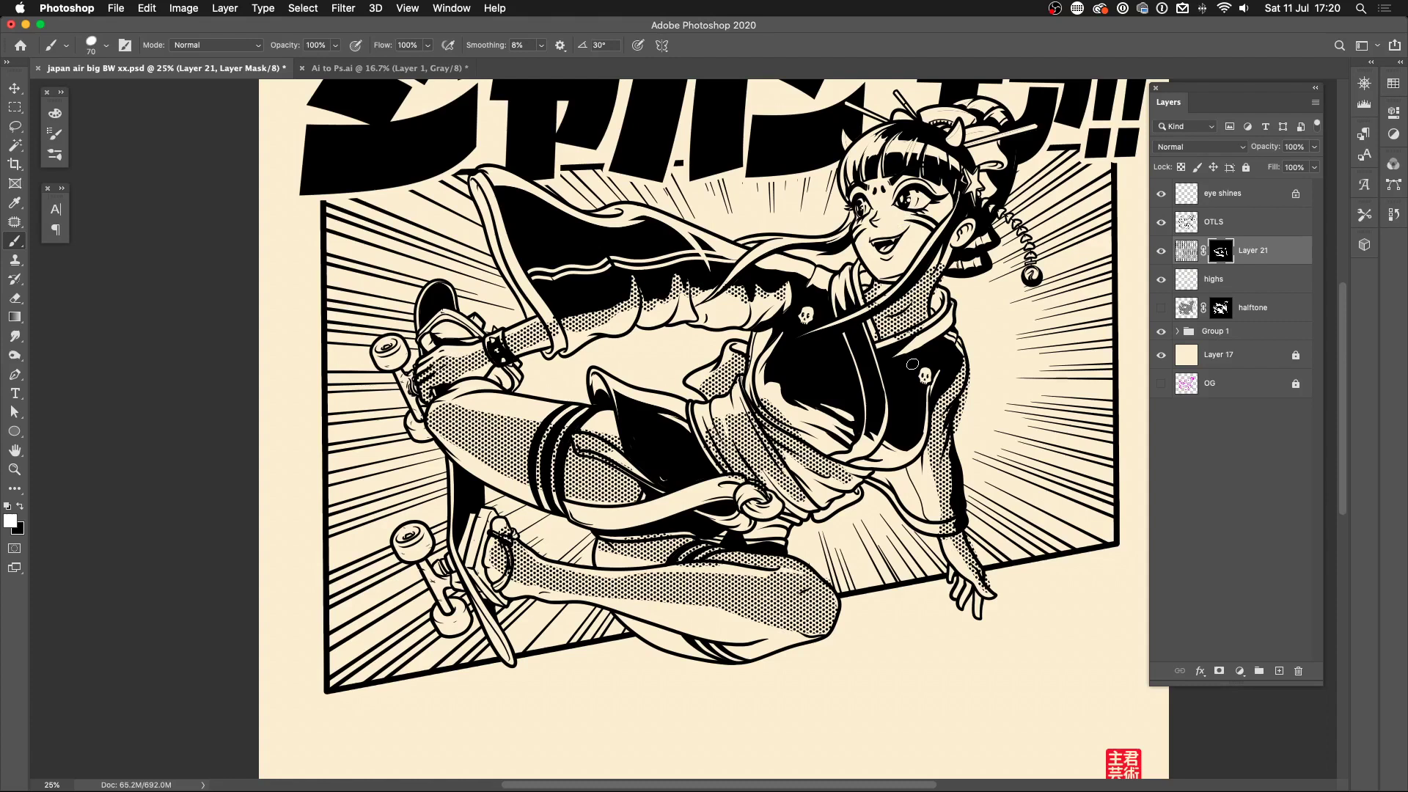
# - Hide Layer 21, add a new empty layer above it, and switch to the full-screen view of the artwork
pyautogui.click(1161, 251)
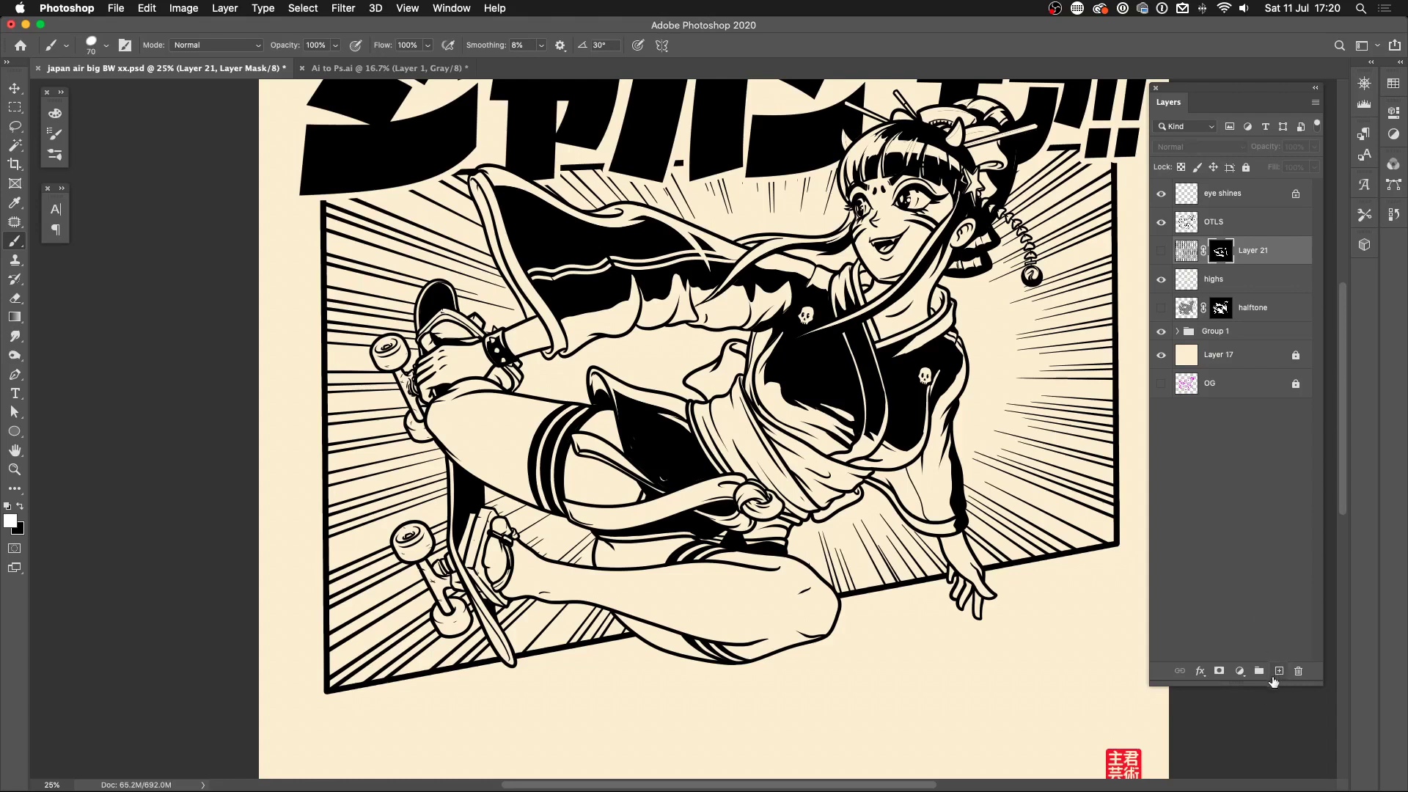
pyautogui.click(1278, 671)
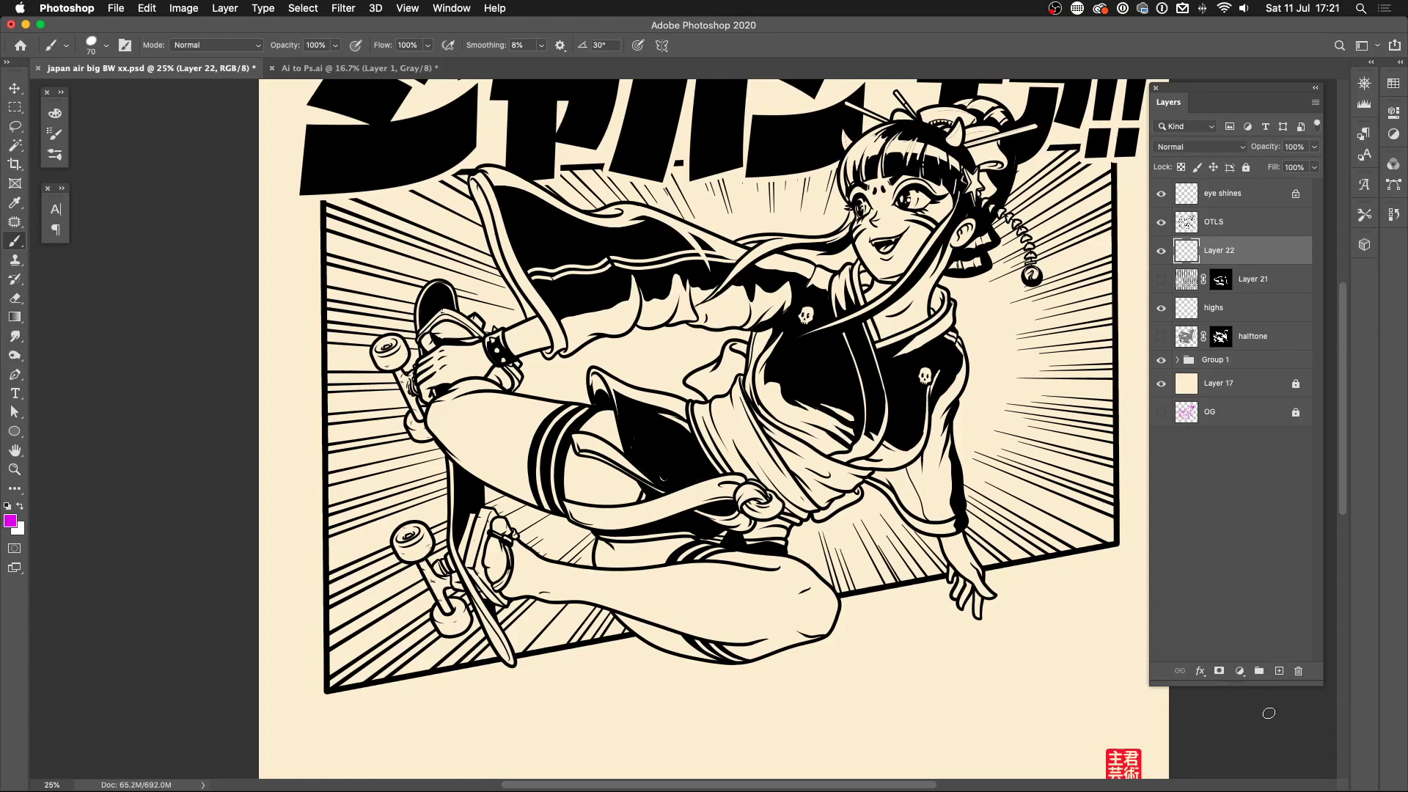
pyautogui.press('f')
pyautogui.press('super+equal')
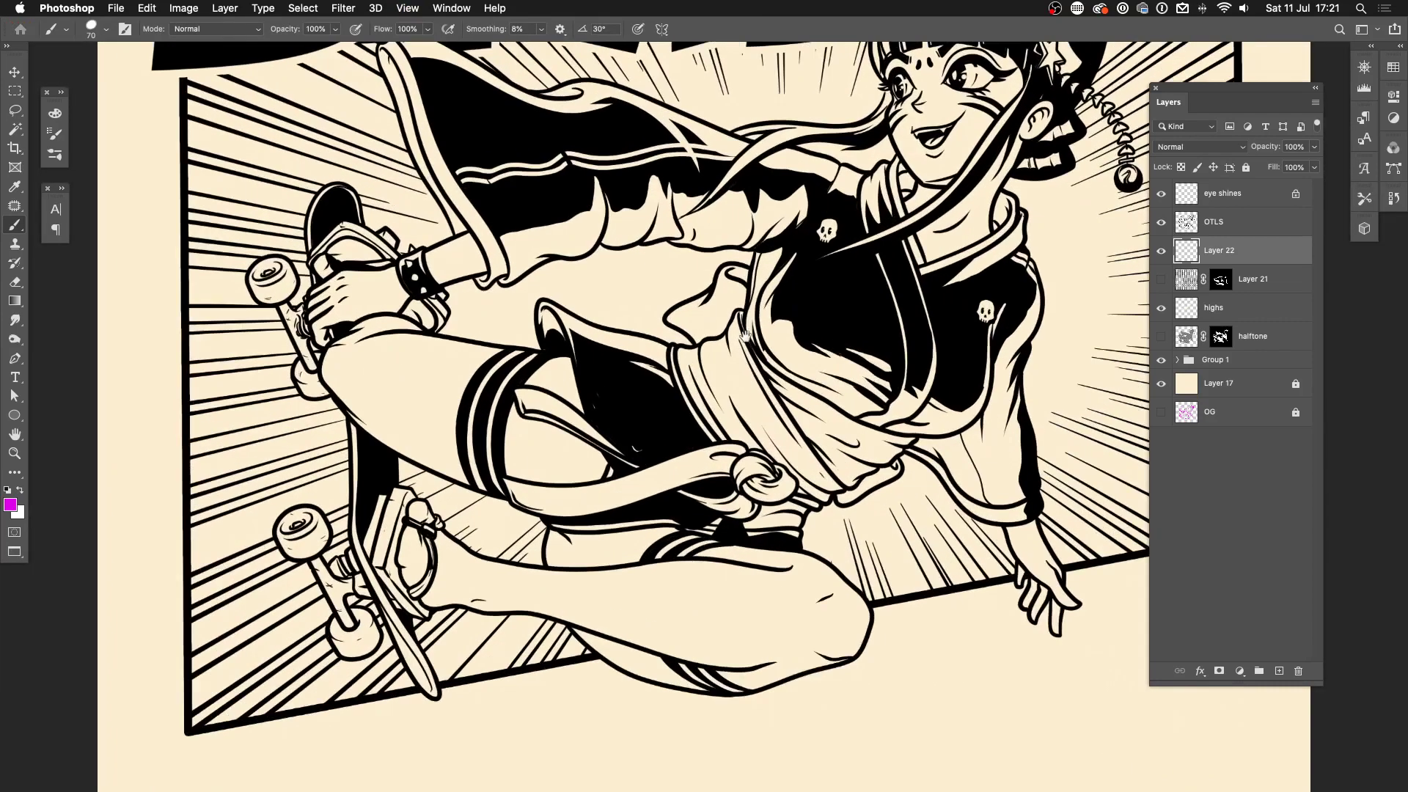
pyautogui.moveTo(749, 313); pyautogui.dragTo(722, 529)
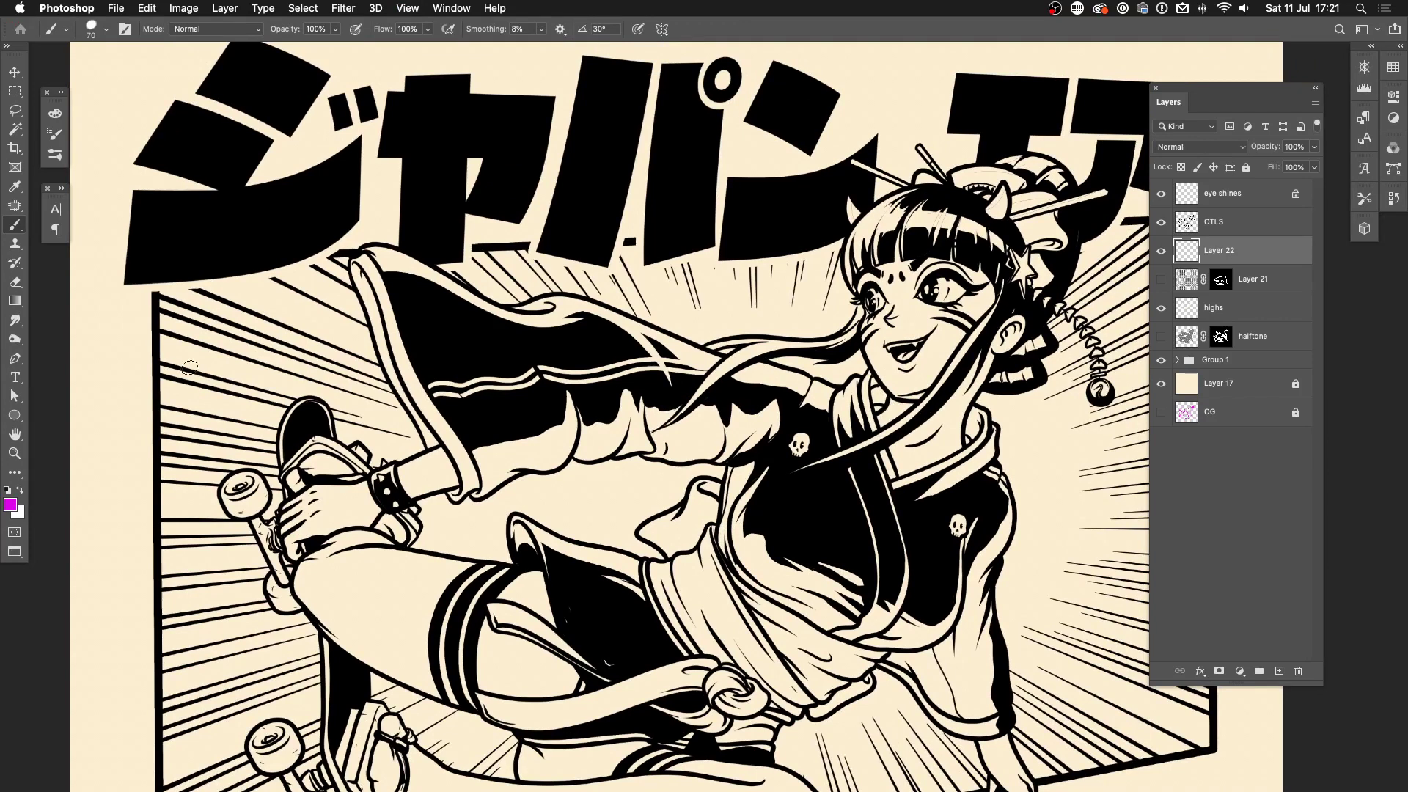
# - Fill Layer 22 with a neutral grey of 0% saturation and 50% brightness, and move the layer below highs
pyautogui.click(10, 504)
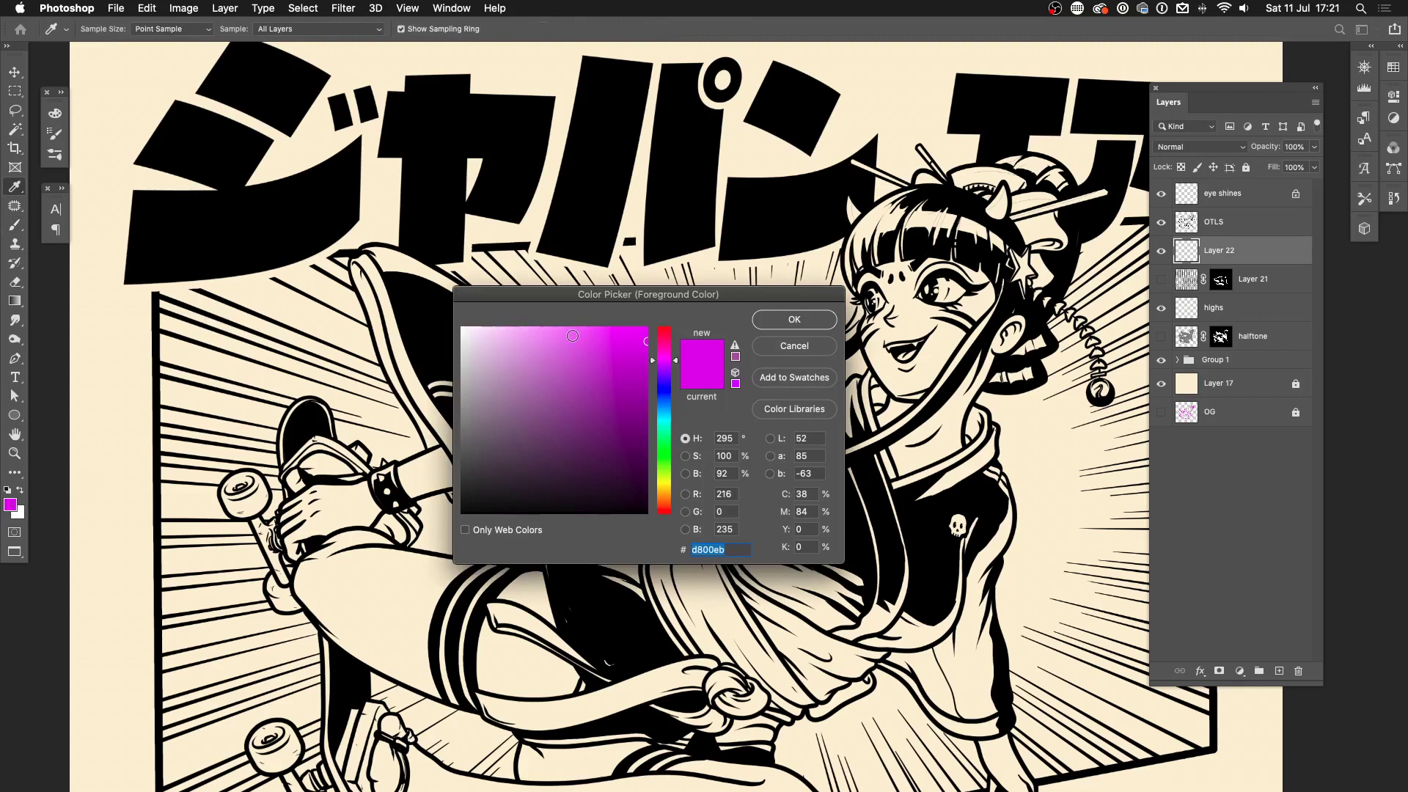
pyautogui.moveTo(510, 418); pyautogui.dragTo(442, 416)
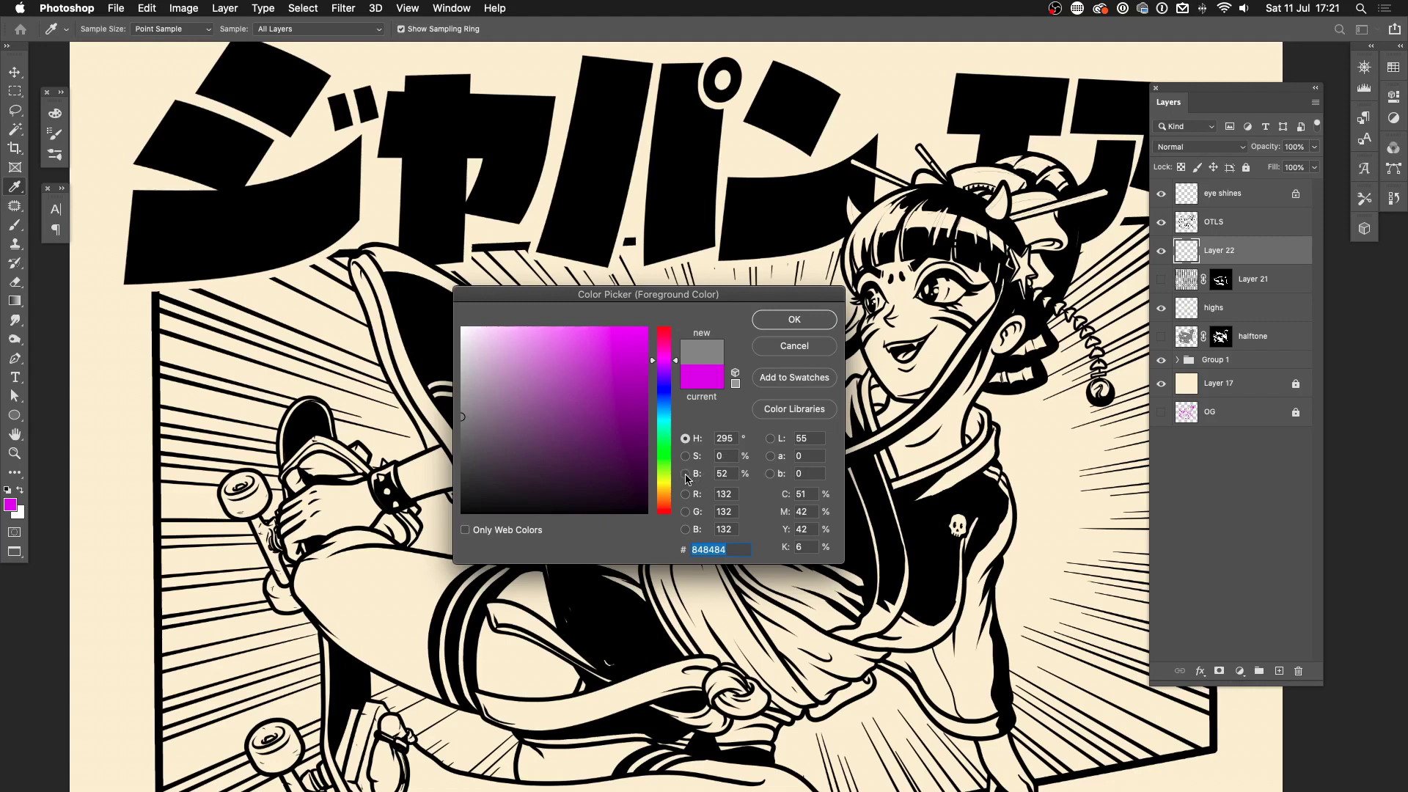
pyautogui.click(726, 474)
pyautogui.write('50')
pyautogui.click(794, 319)
pyautogui.press('b')
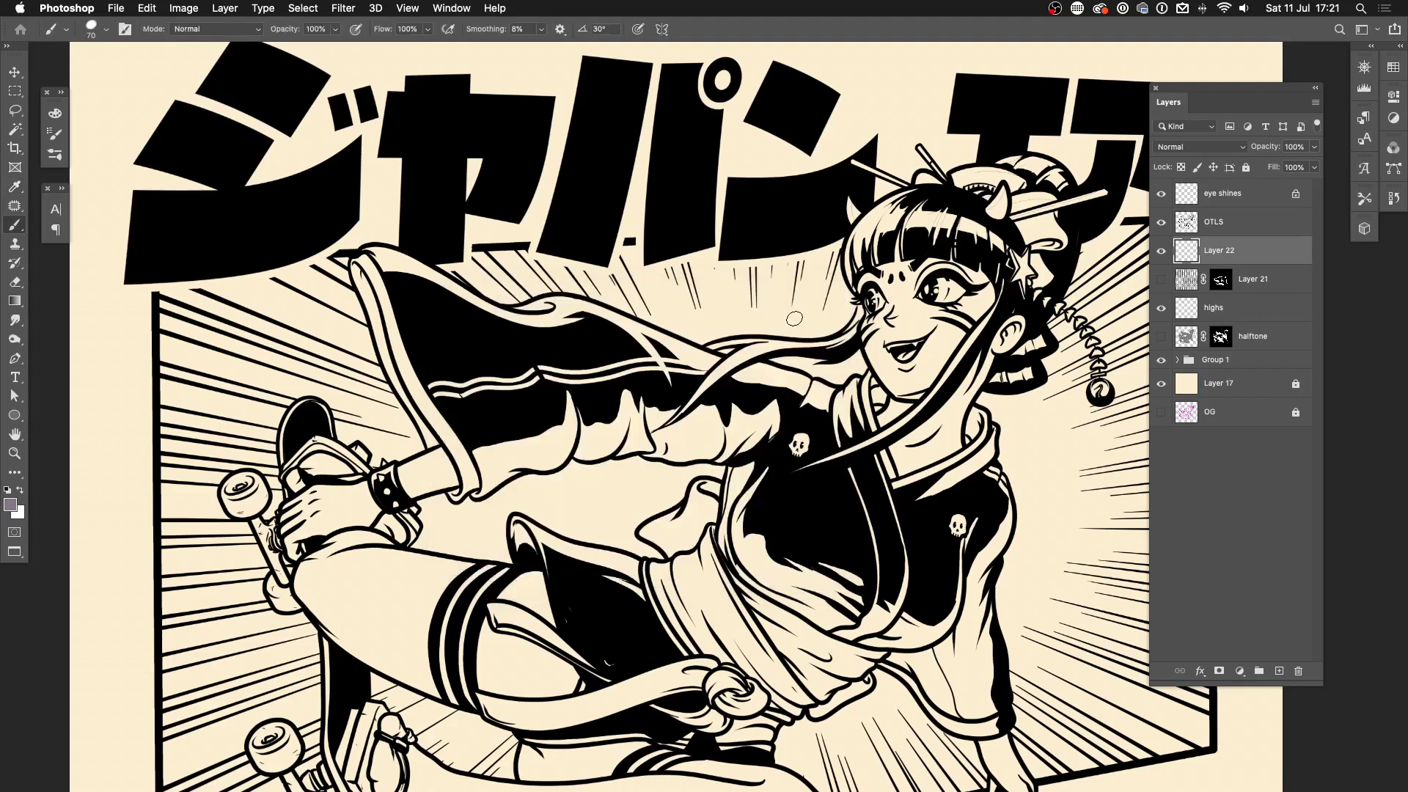
pyautogui.hotkey('alt', 'BackSpace')
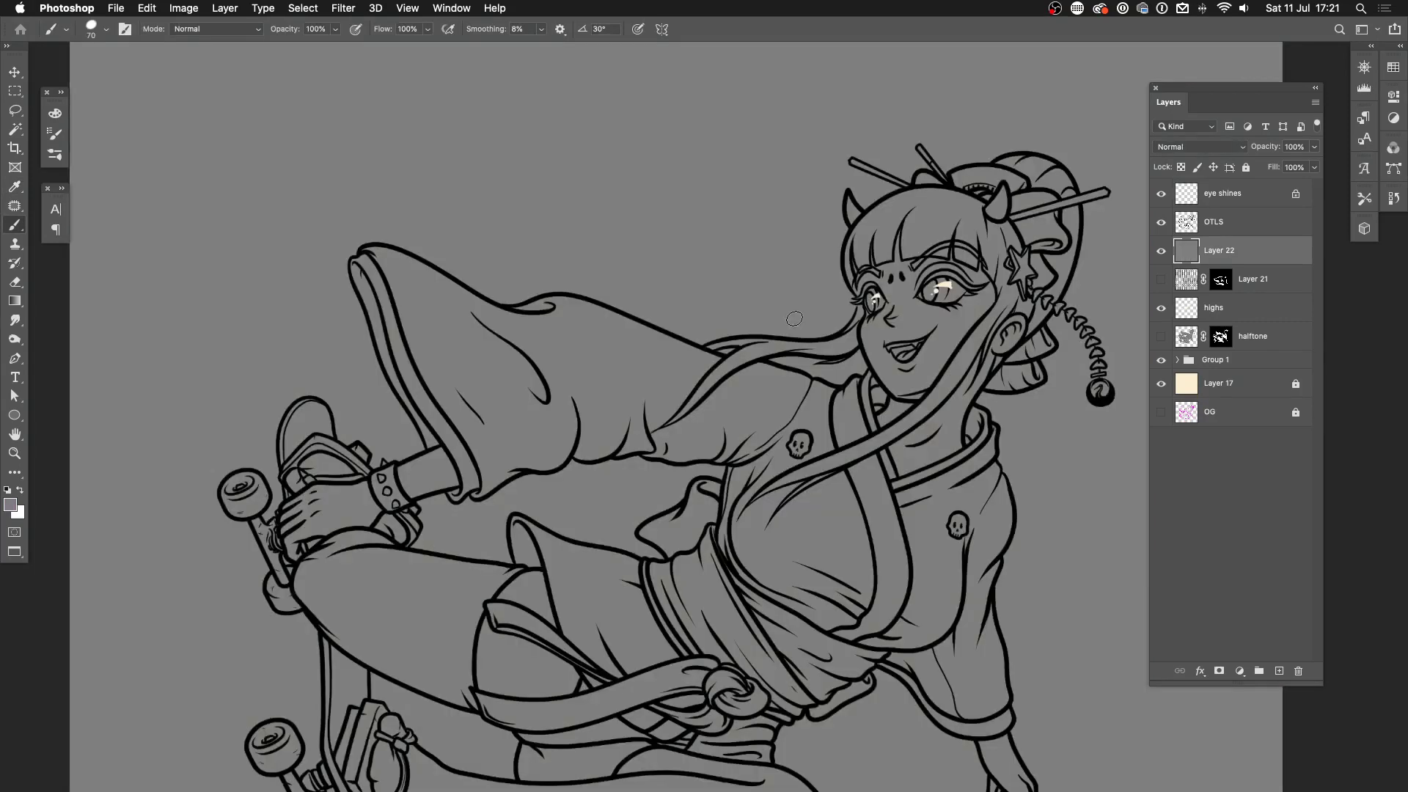
pyautogui.moveTo(1241, 251); pyautogui.dragTo(1244, 314)
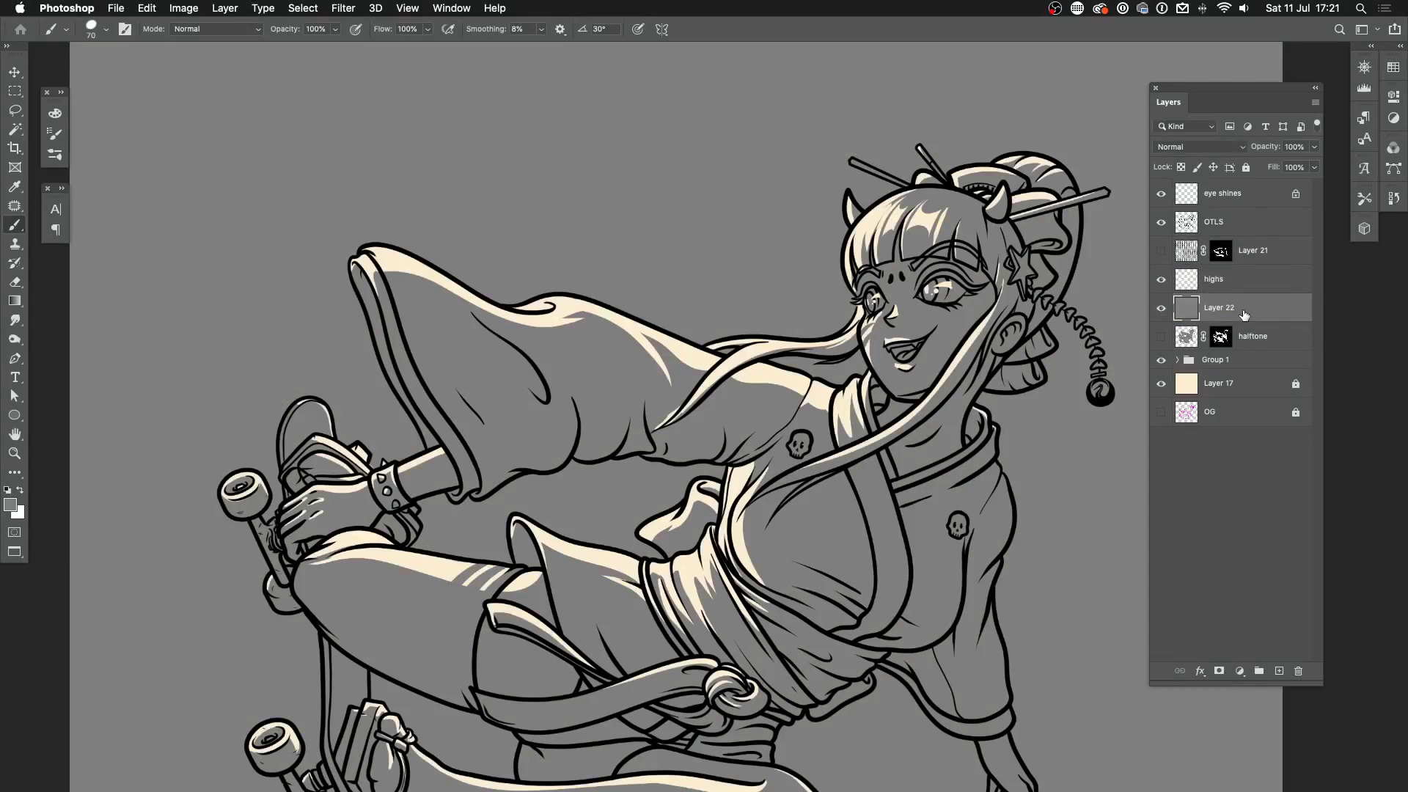
pyautogui.press('super+minus')
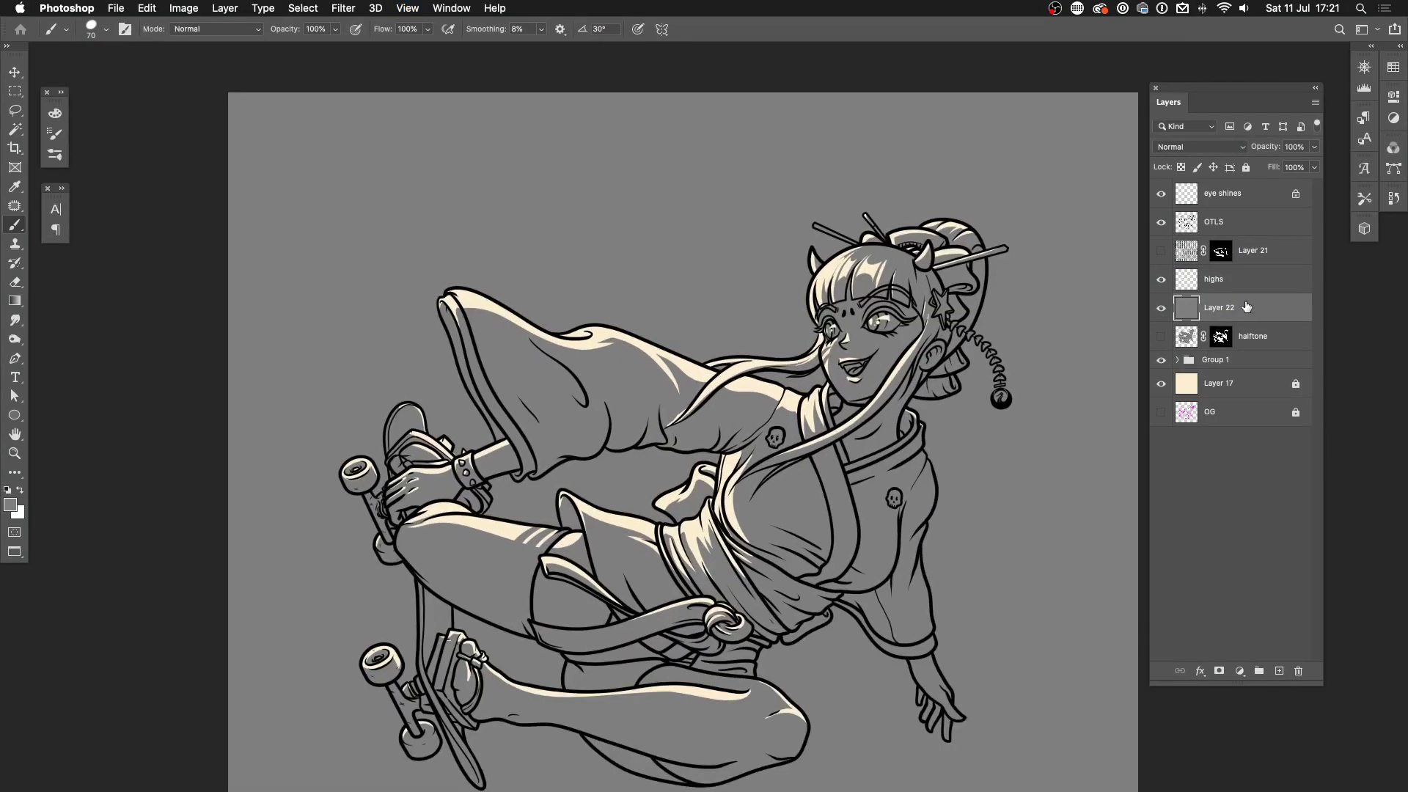
# - Try the Color Halftone filter on Layer 22 with a 9-pixel max radius and channel angles 106, 56, 45 and 78
pyautogui.click(339, 8)
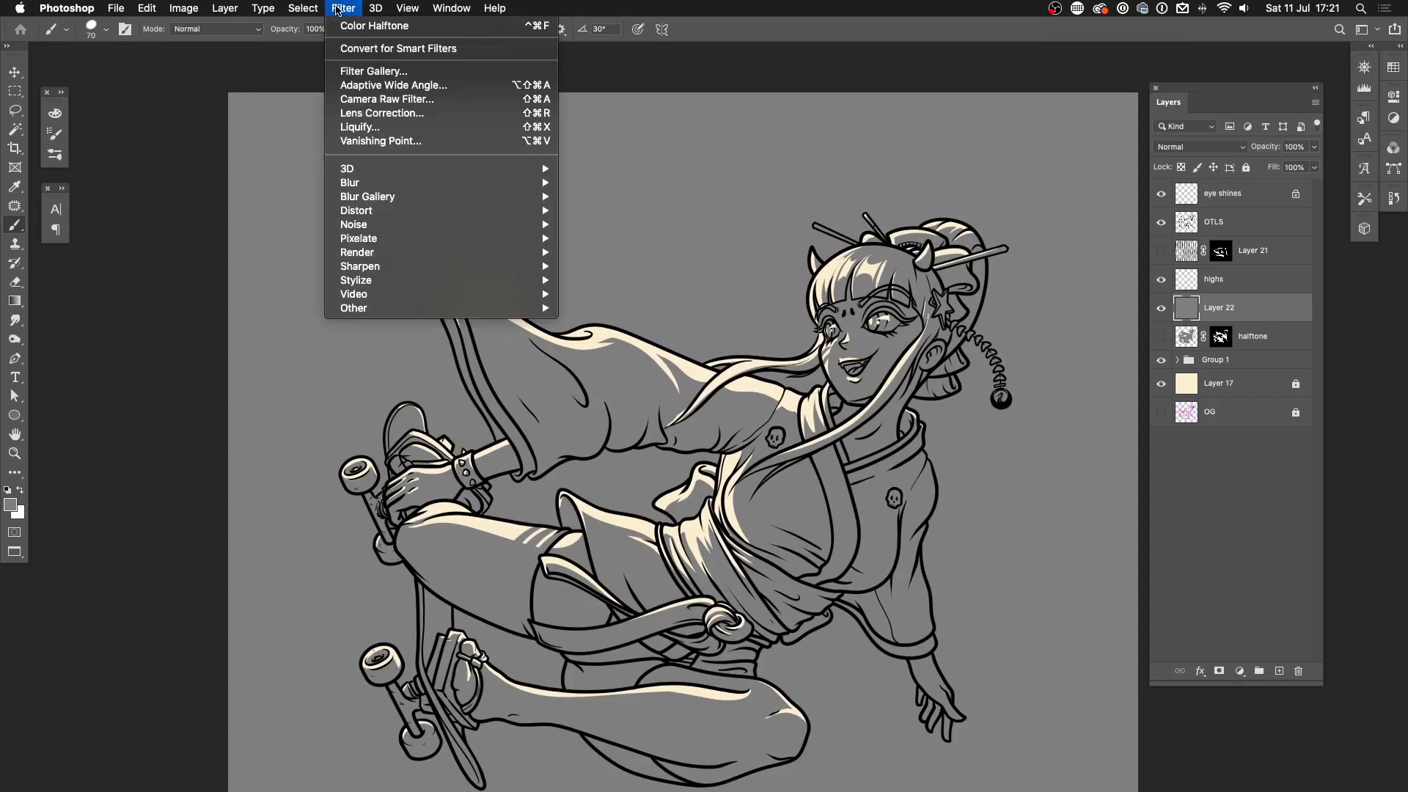
pyautogui.moveTo(418, 196)
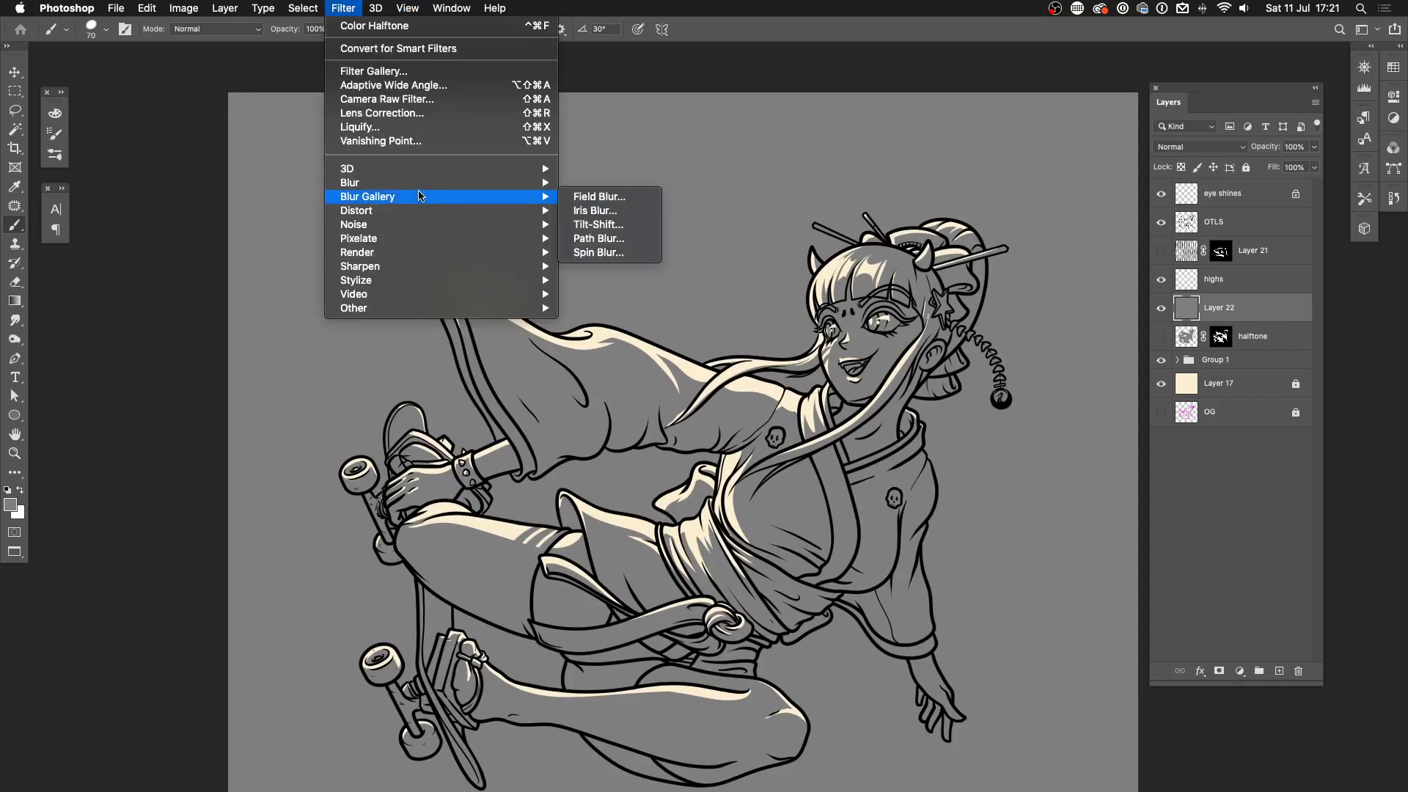
pyautogui.moveTo(424, 239)
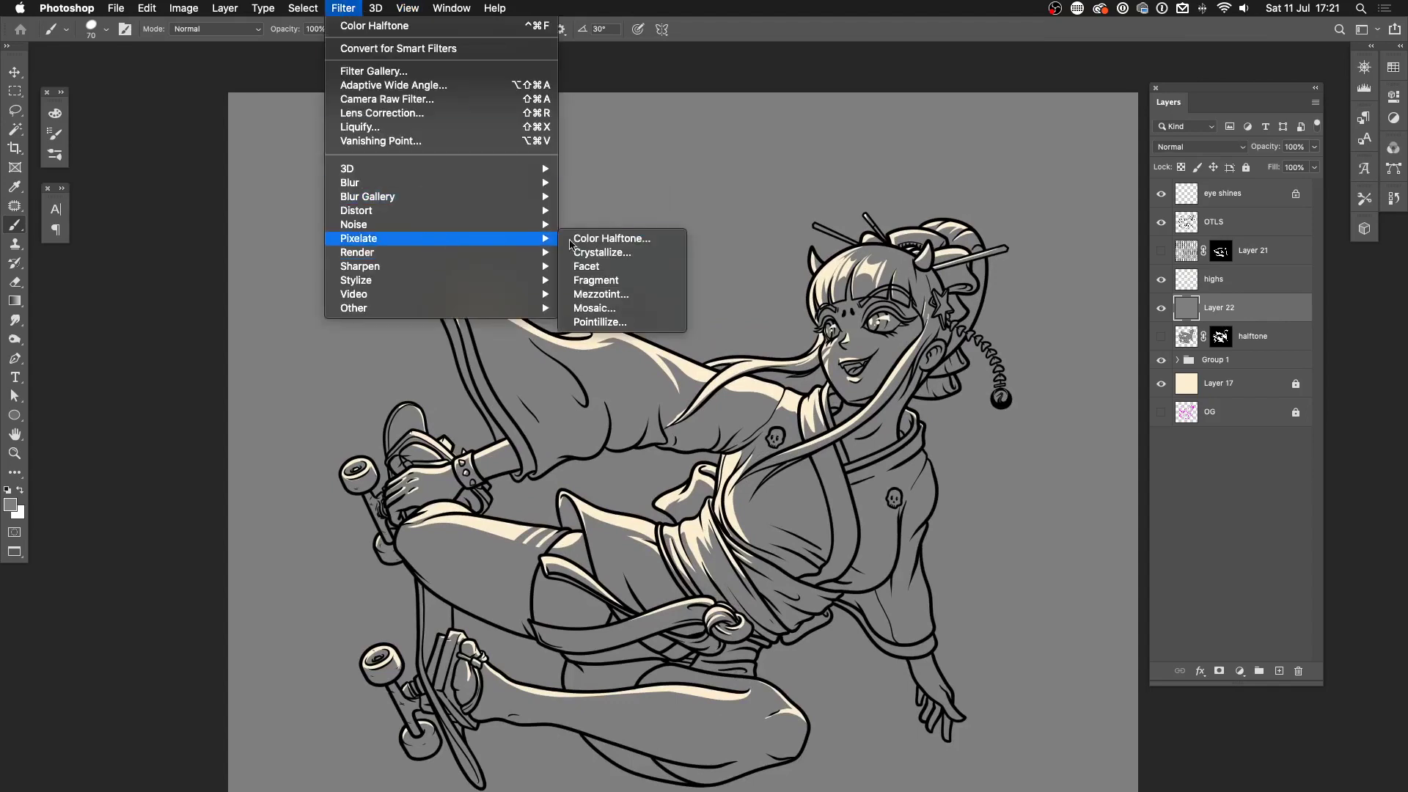
pyautogui.click(611, 240)
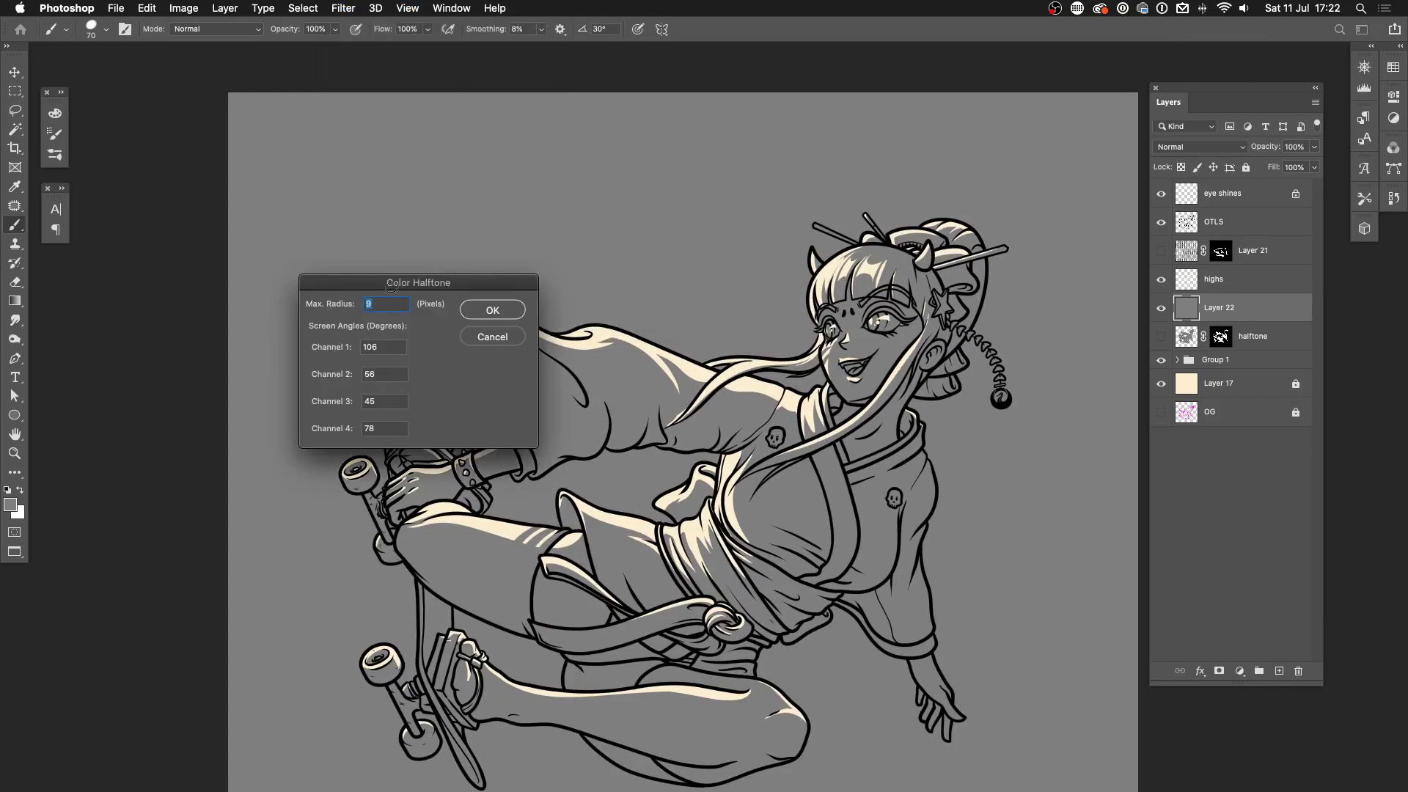
pyautogui.moveTo(392, 284); pyautogui.dragTo(615, 170)
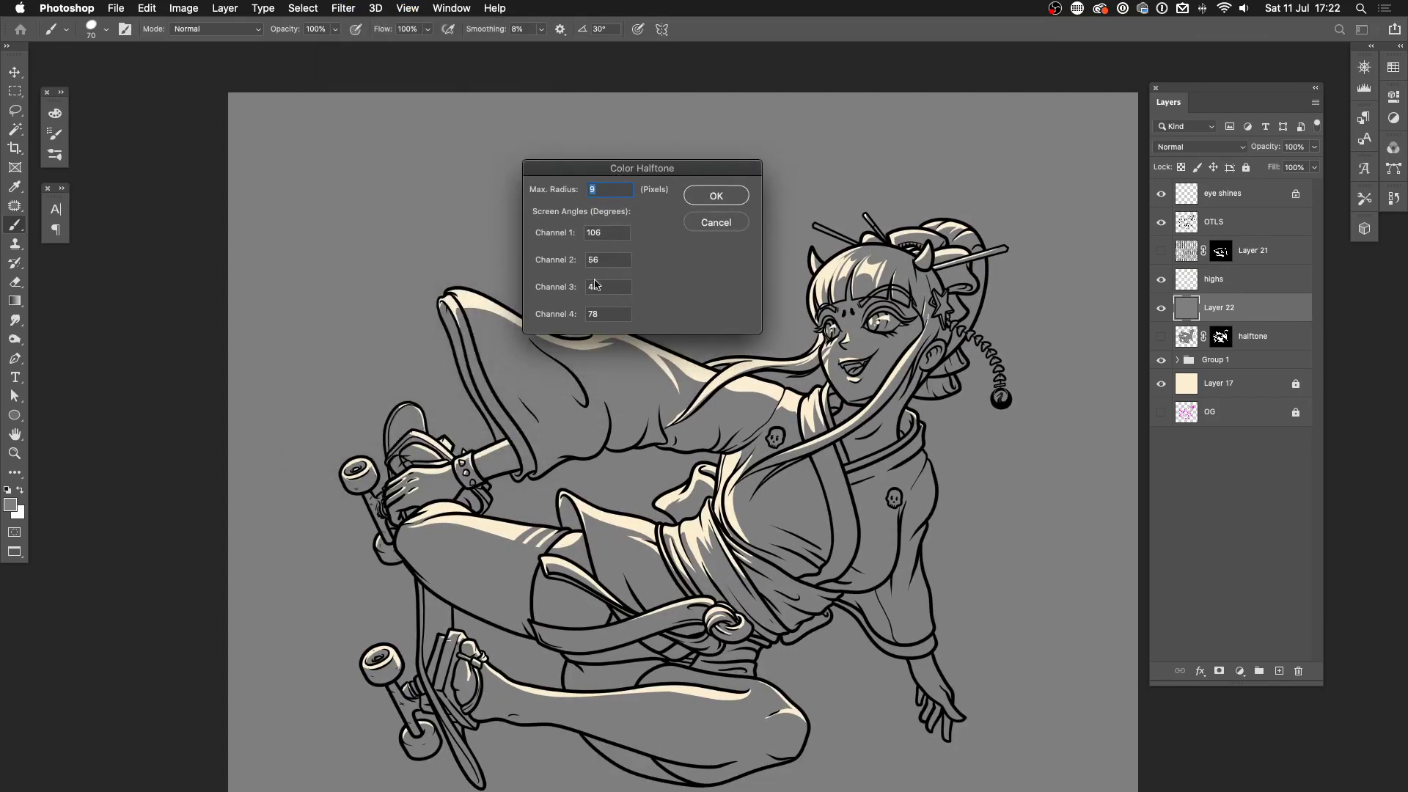
pyautogui.click(614, 232)
pyautogui.click(711, 195)
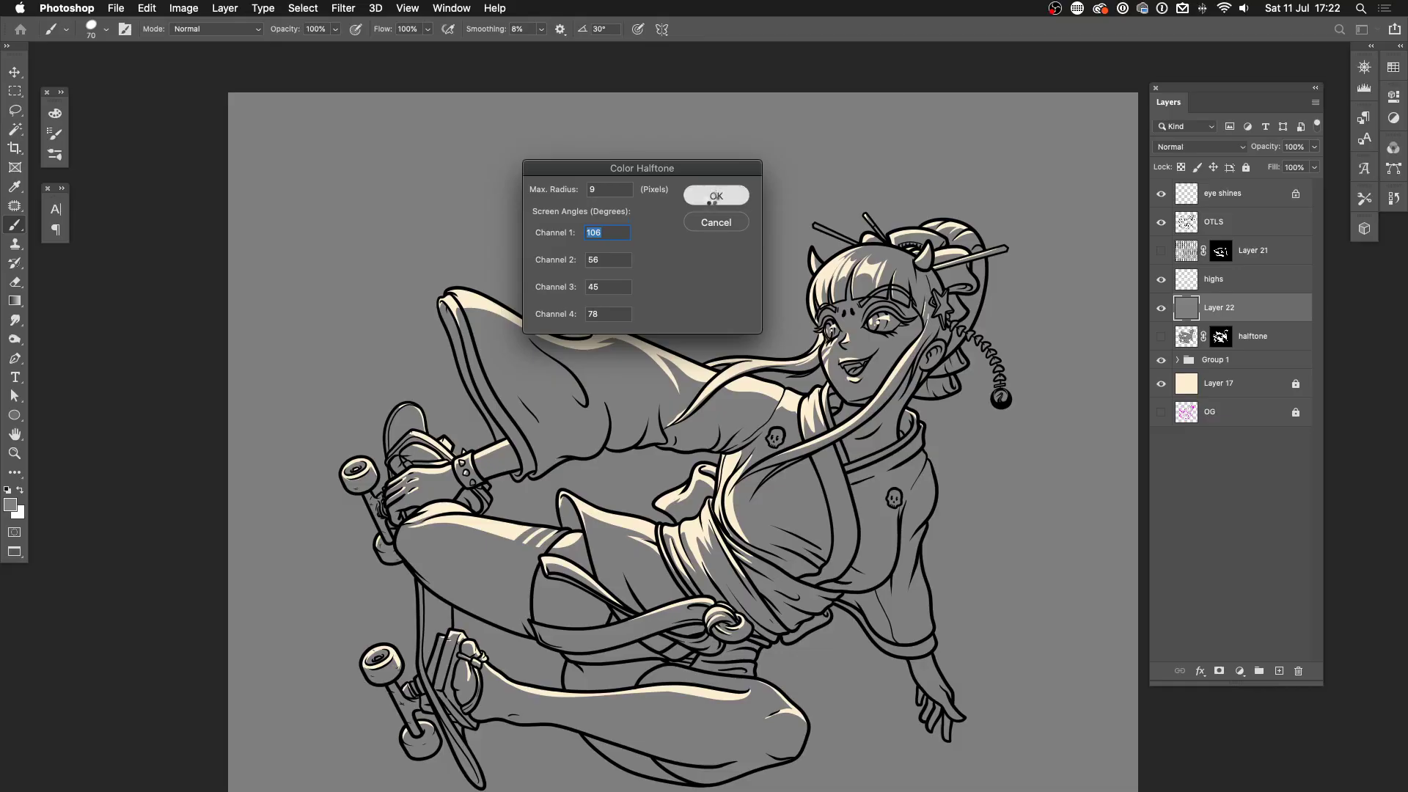
# - Inspect the filtered dots on Layer 22 up close and from a distance, and undo the Color Halftone filter
pyautogui.press('super+equal')
pyautogui.press('super+equal')
pyautogui.press('super+equal')
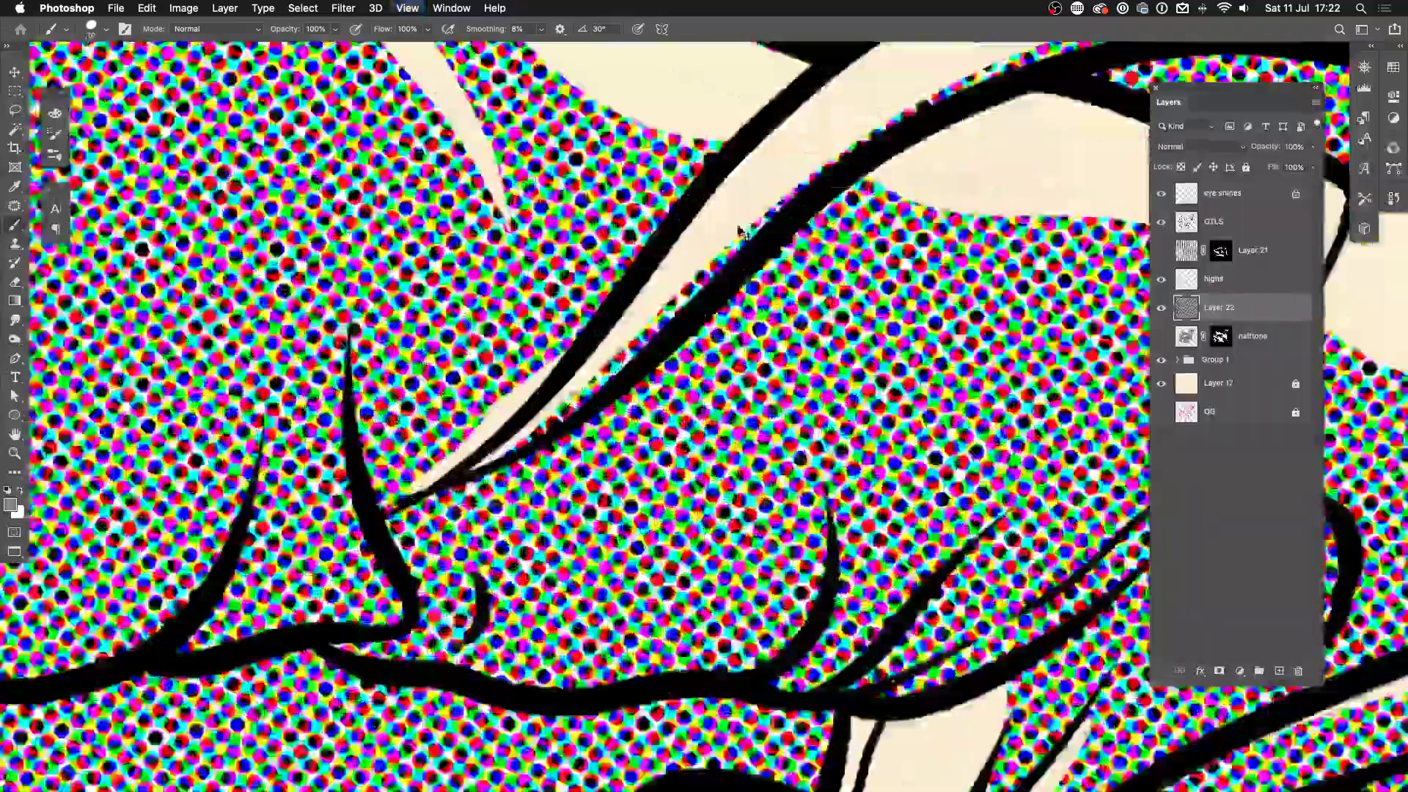
pyautogui.press('super+equal')
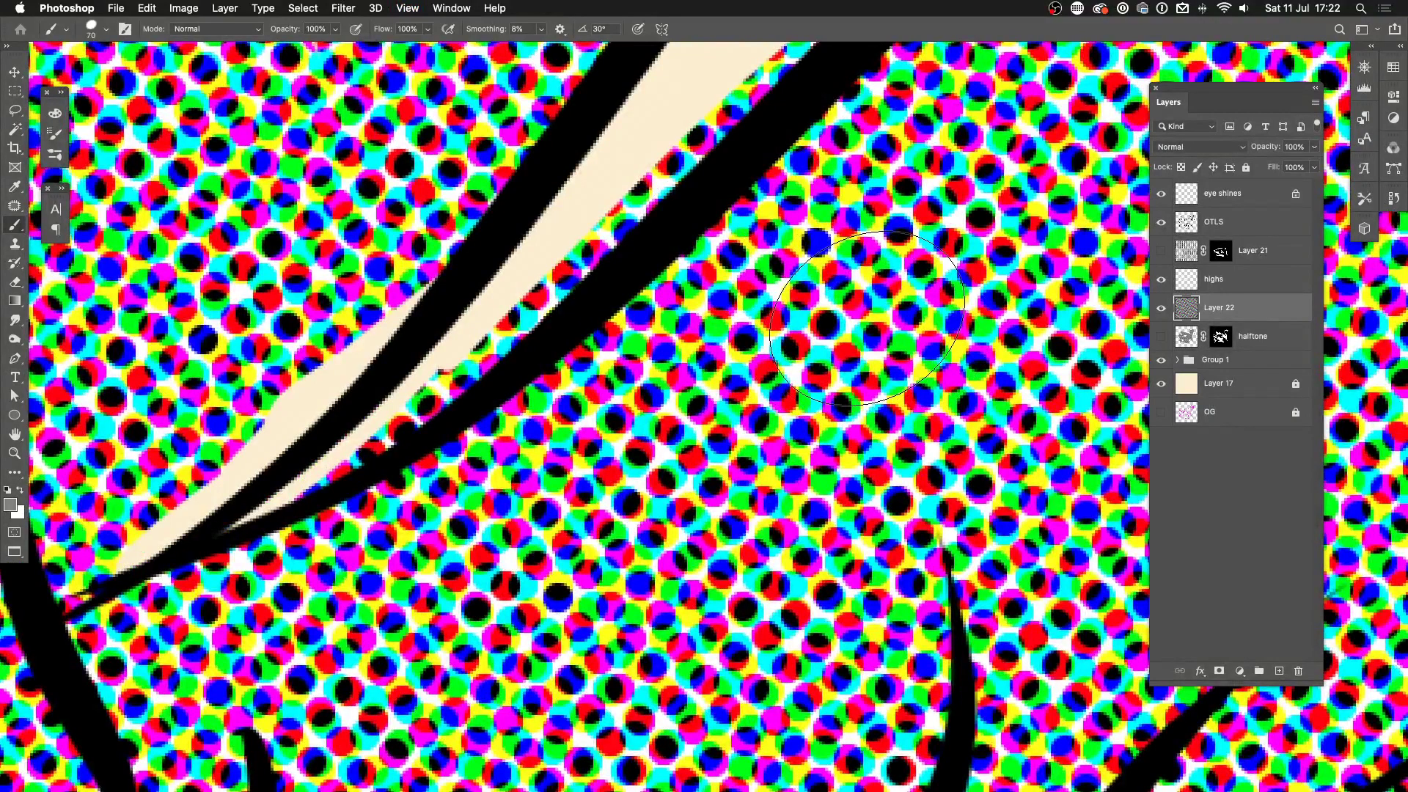
pyautogui.press('super+minus')
pyautogui.press('super+minus')
pyautogui.press('super+minus')
pyautogui.press('super+minus')
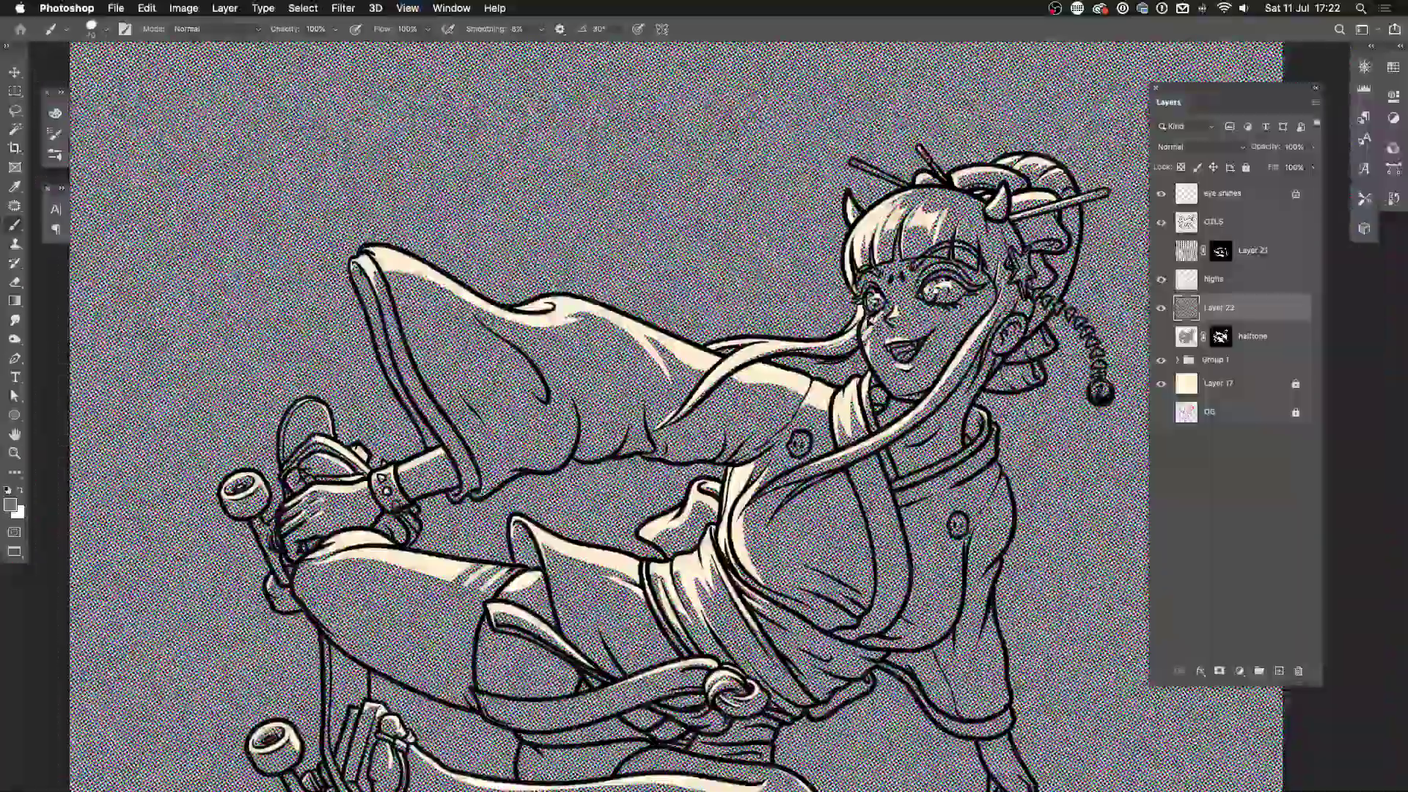
pyautogui.press('super+plus')
pyautogui.press('super+plus')
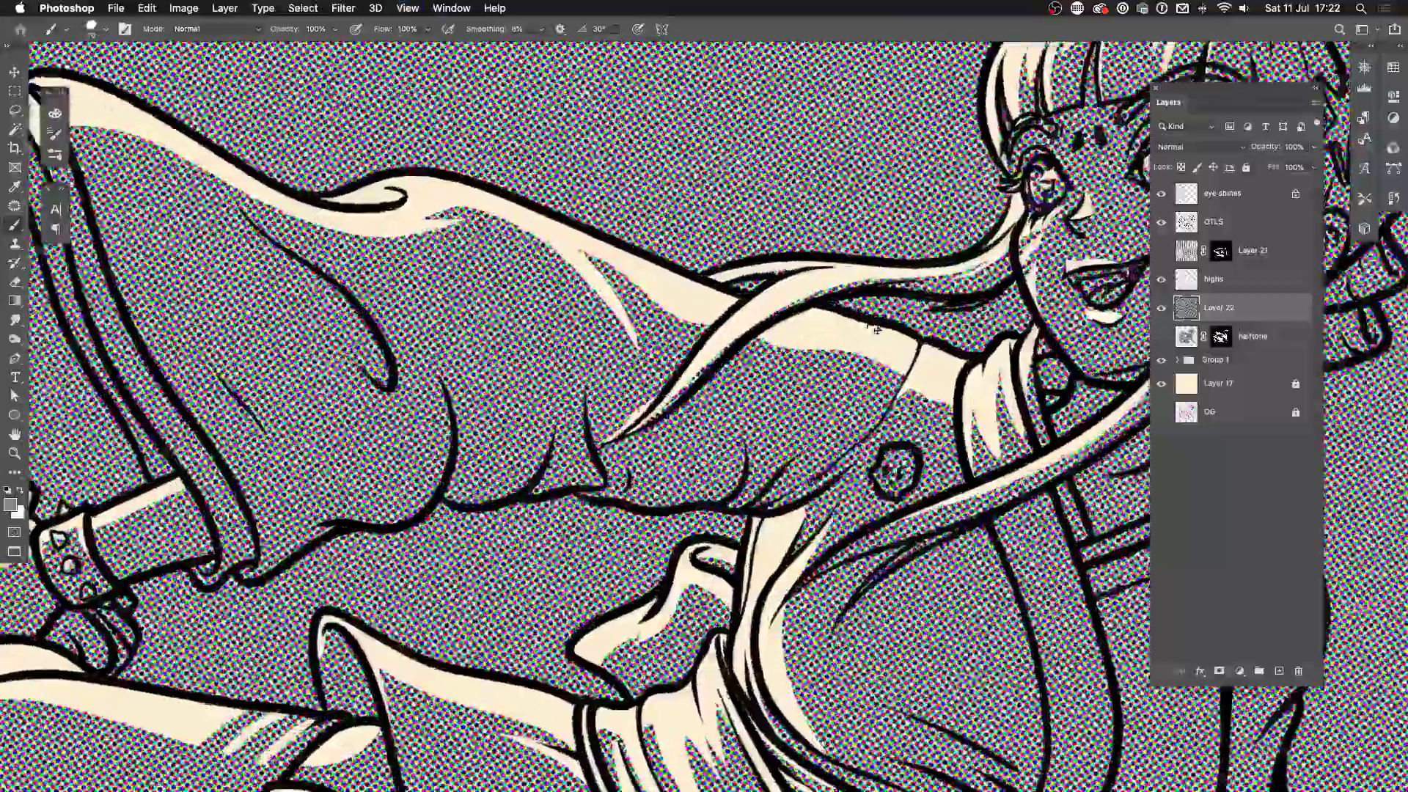
pyautogui.press('super+minus')
pyautogui.press('super+minus')
pyautogui.press('super+minus')
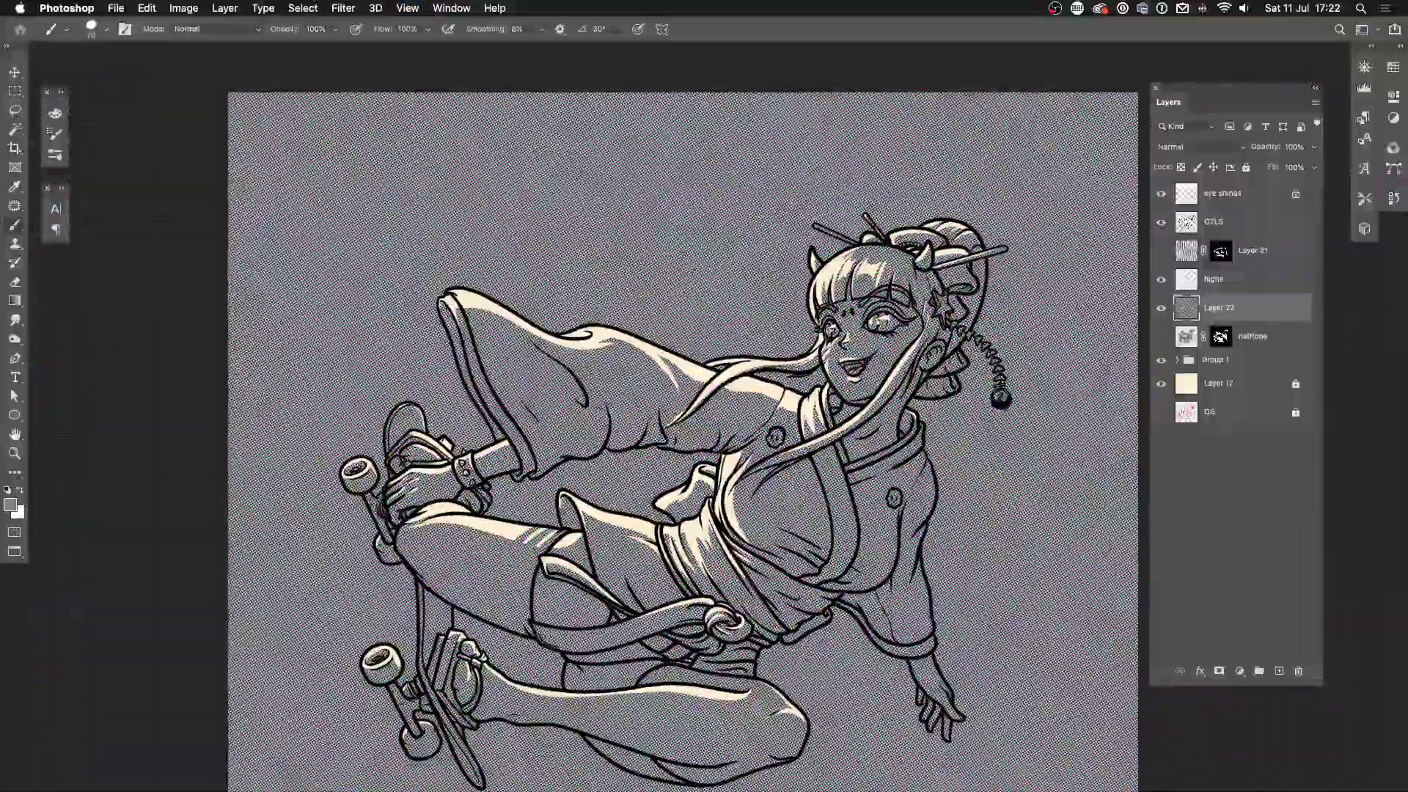
# - Apply Color Halftone to Layer 22 with a 9-pixel max radius and all four channel angles at 45 degrees
pyautogui.click(343, 8)
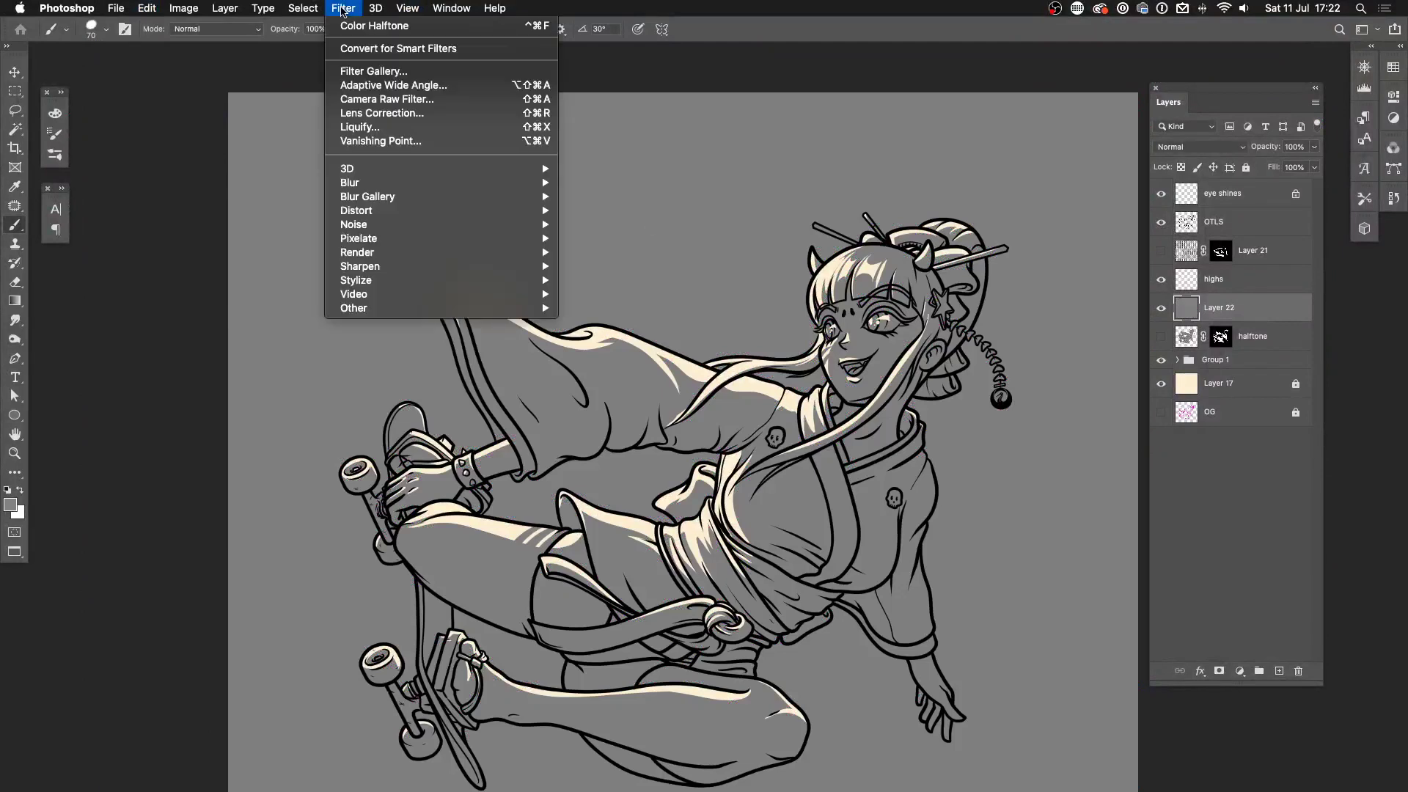
pyautogui.moveTo(406, 209)
pyautogui.moveTo(407, 239)
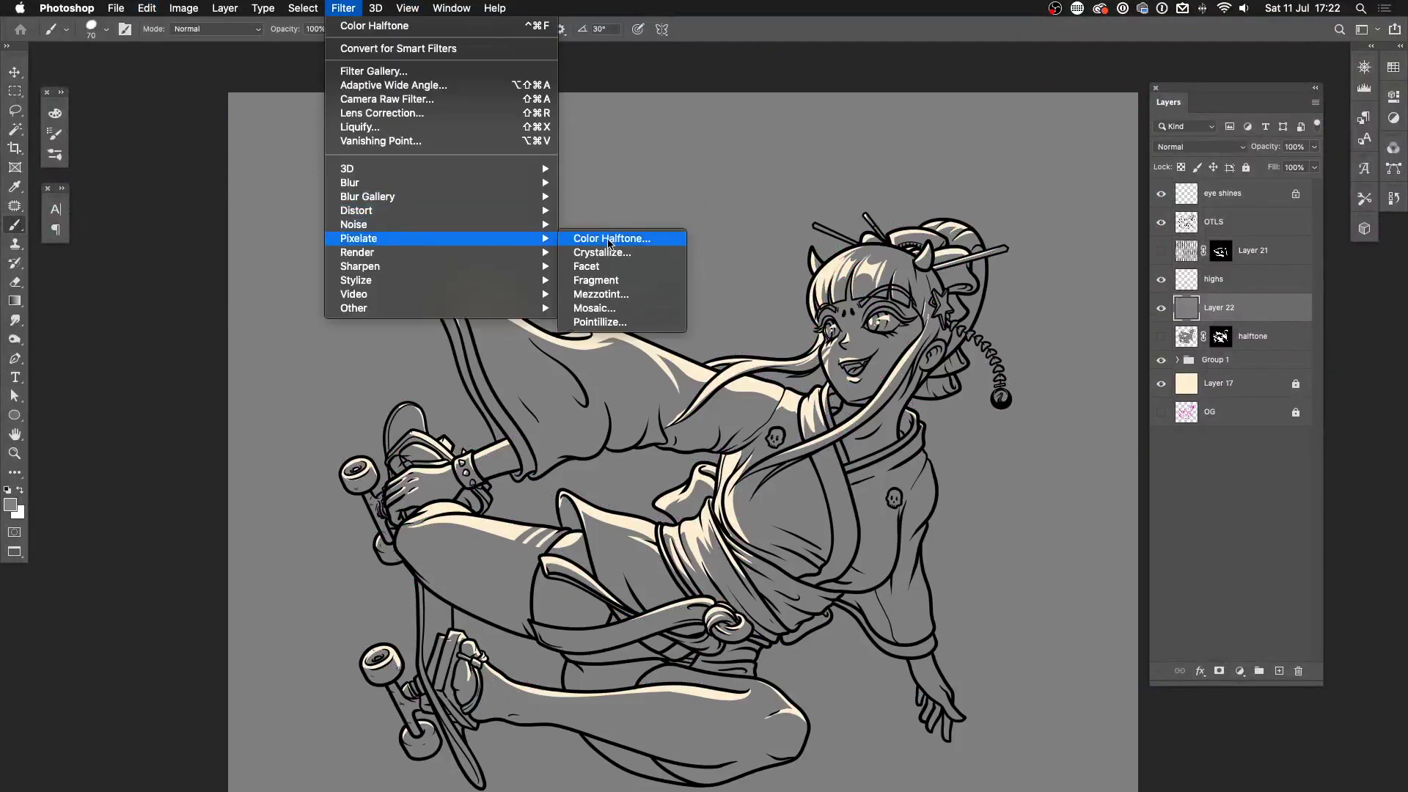
pyautogui.click(600, 238)
pyautogui.press('Tab')
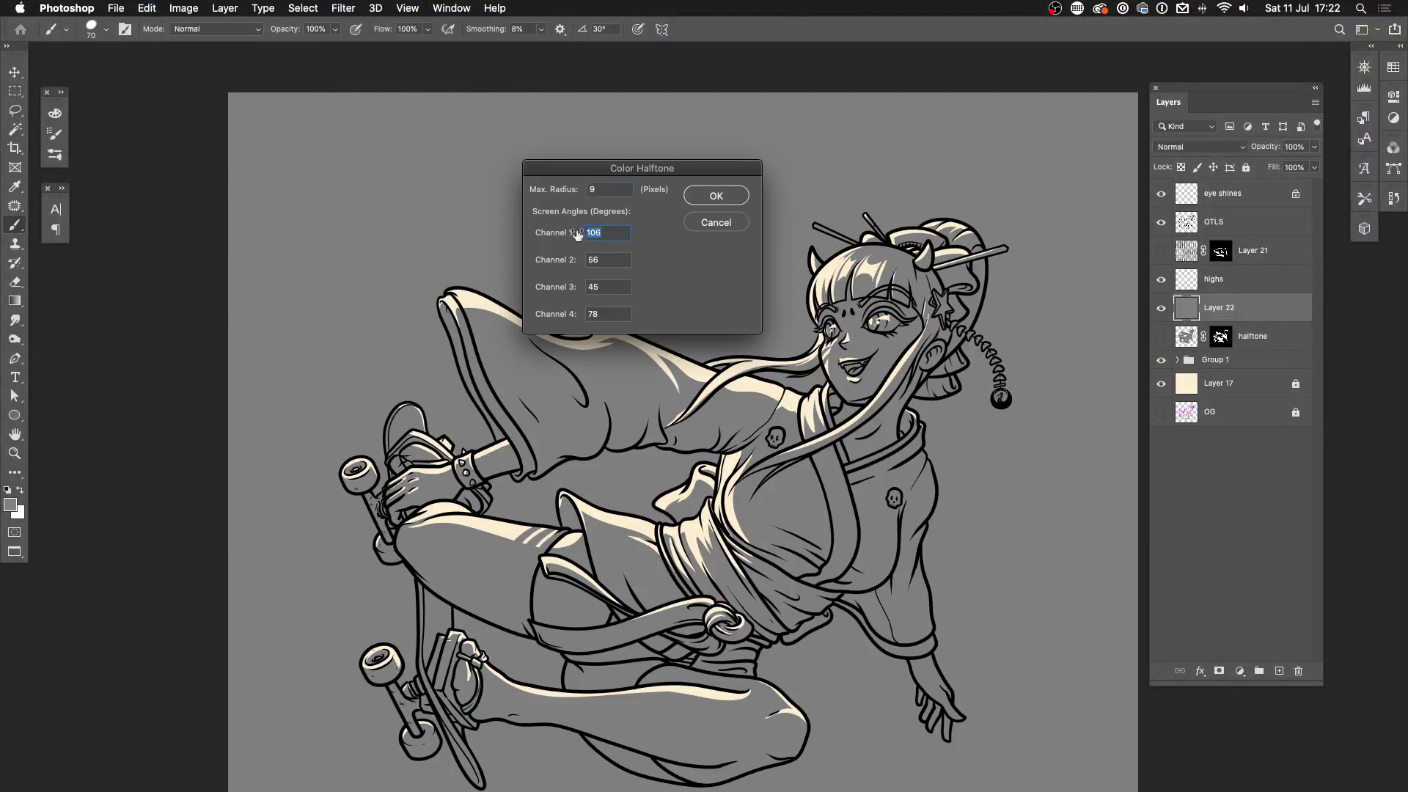
pyautogui.write('45')
pyautogui.press('Tab')
pyautogui.write('45')
pyautogui.press('Tab')
pyautogui.press('Tab')
pyautogui.write('45')
pyautogui.click(716, 192)
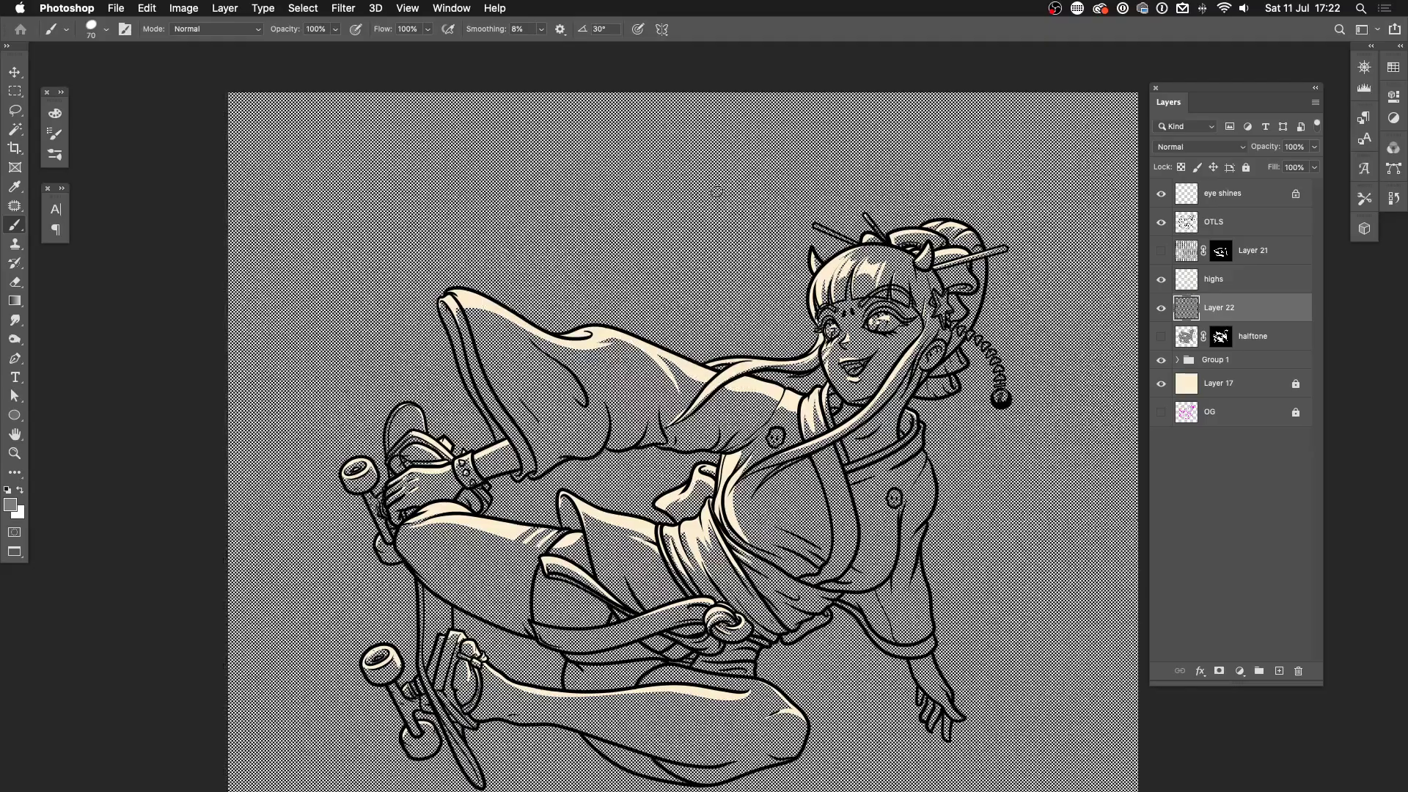
# - Examine the new halftone dots on Layer 22 up close and across the whole artwork
pyautogui.press('super+equal')
pyautogui.press('super+equal')
pyautogui.press('super+equal')
pyautogui.press('super+equal')
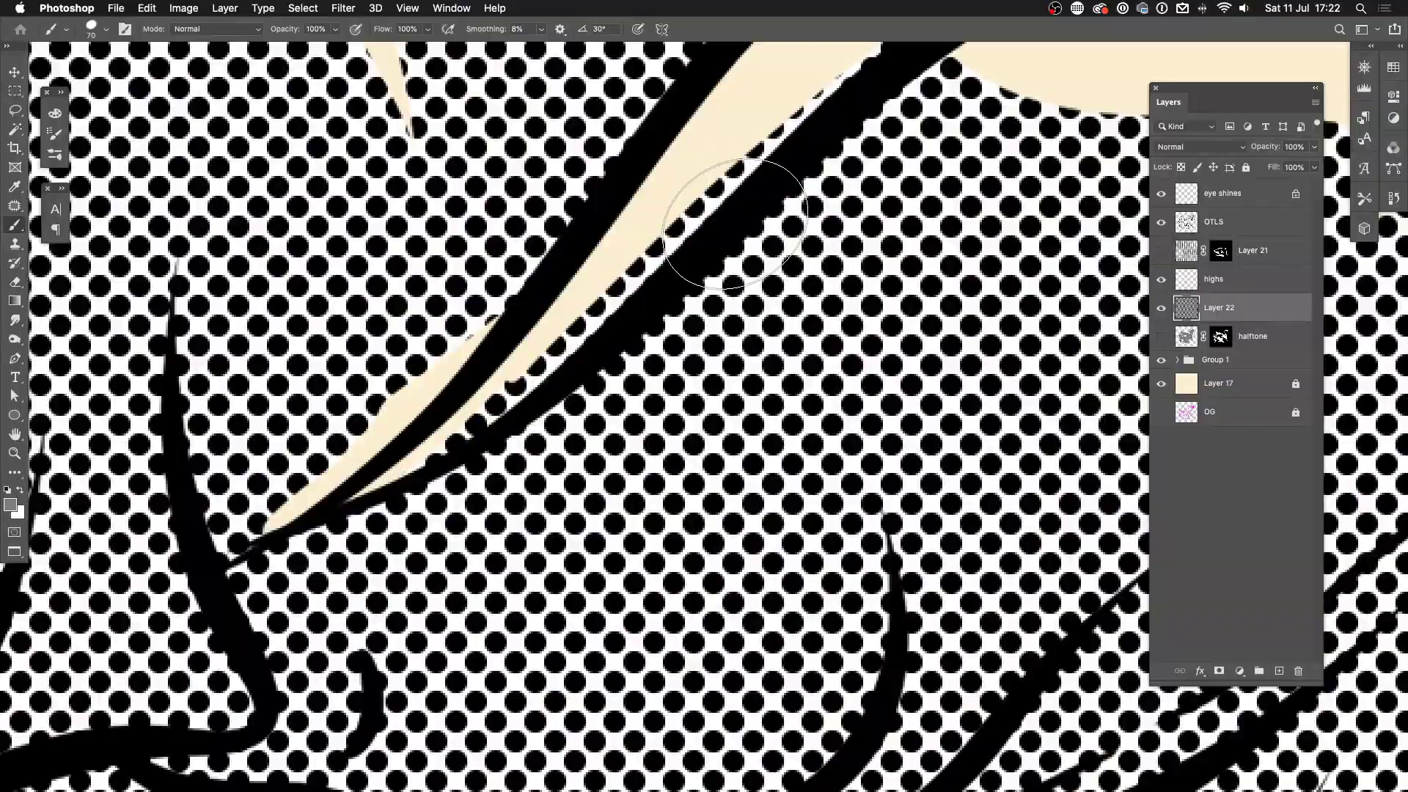
pyautogui.press('super+minus')
pyautogui.press('super+minus')
pyautogui.press('super+minus')
pyautogui.press('super+minus')
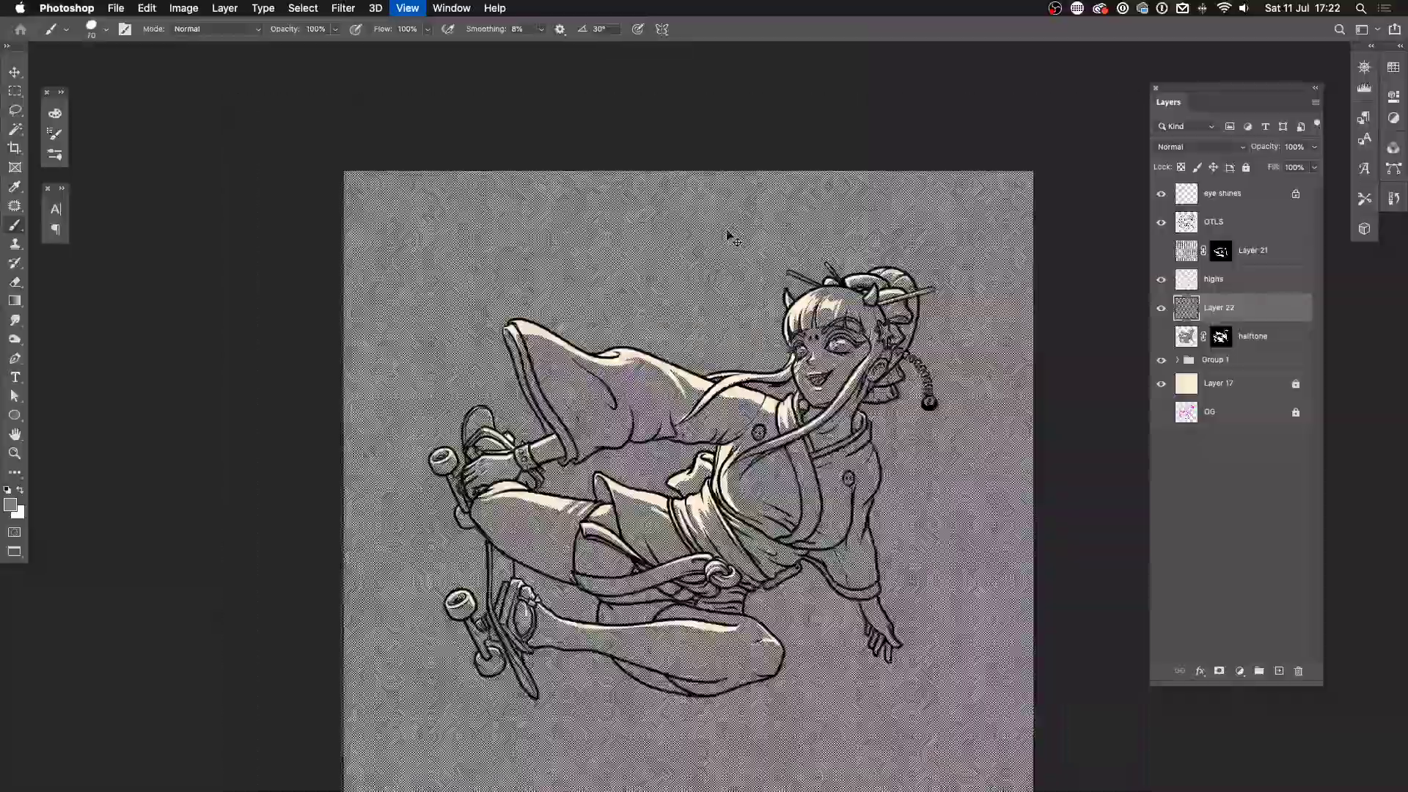
pyautogui.press('super+equal')
pyautogui.press('super+equal')
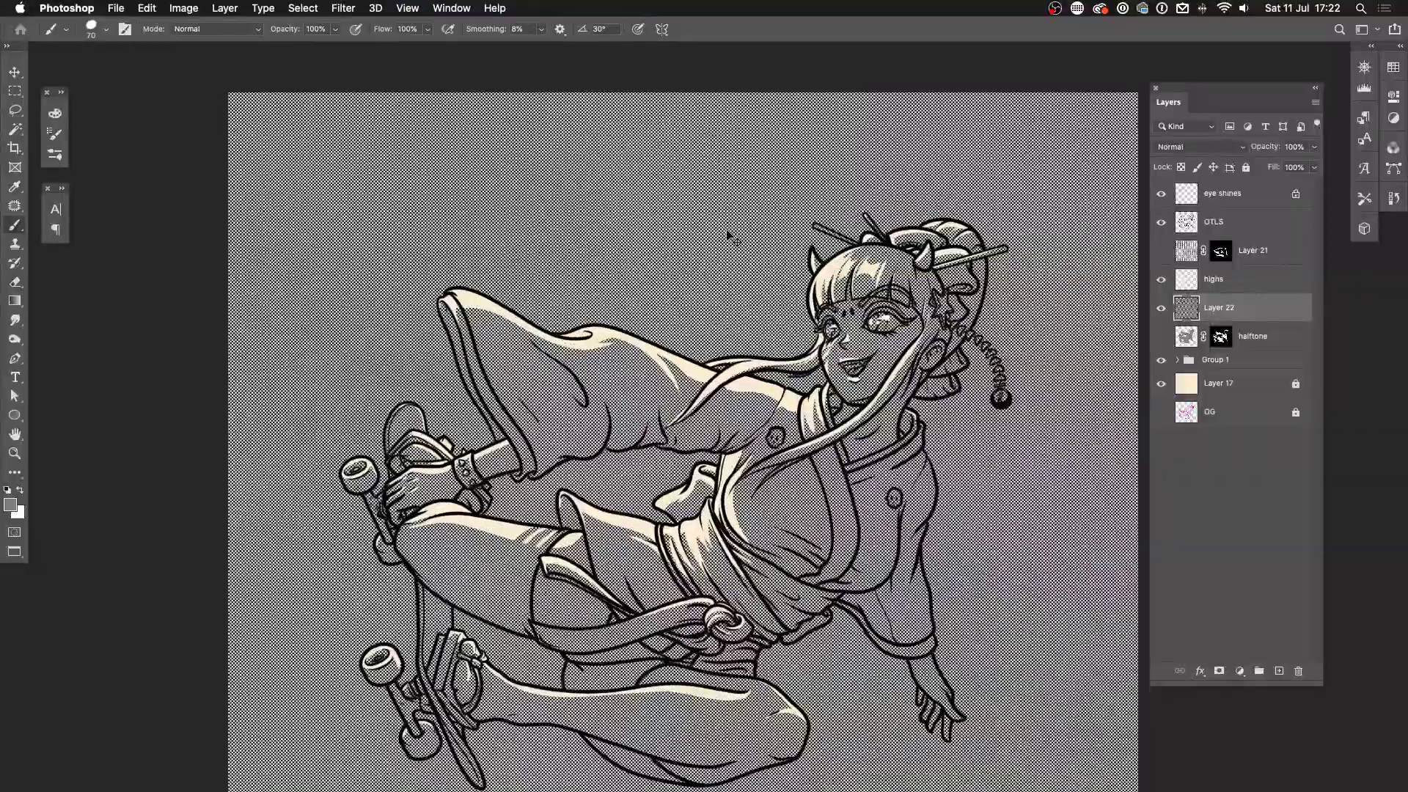
# - Set the blend mode of the Layer 22 halftone to Multiply
pyautogui.press('super+equal')
pyautogui.press('super+equal')
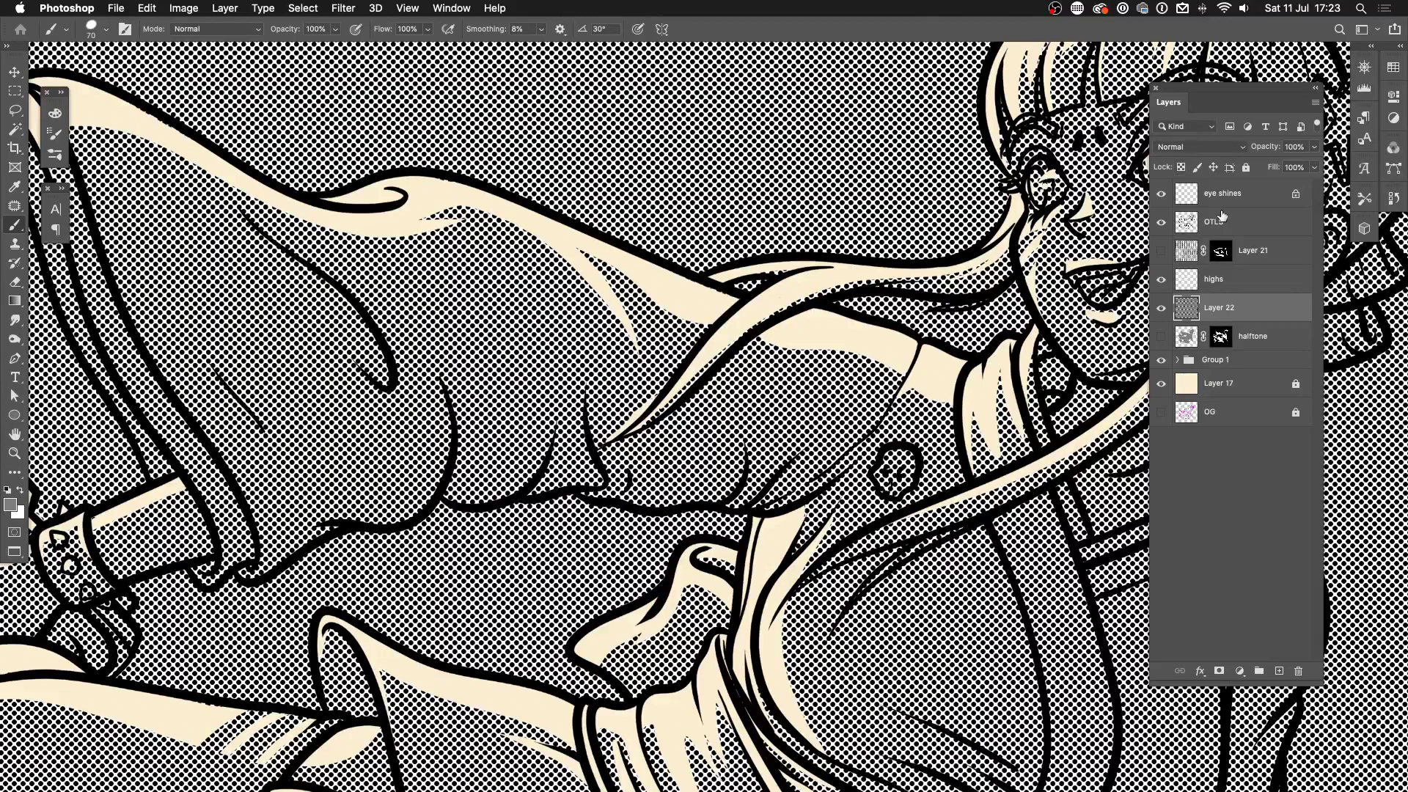
pyautogui.click(1201, 147)
pyautogui.click(1192, 184)
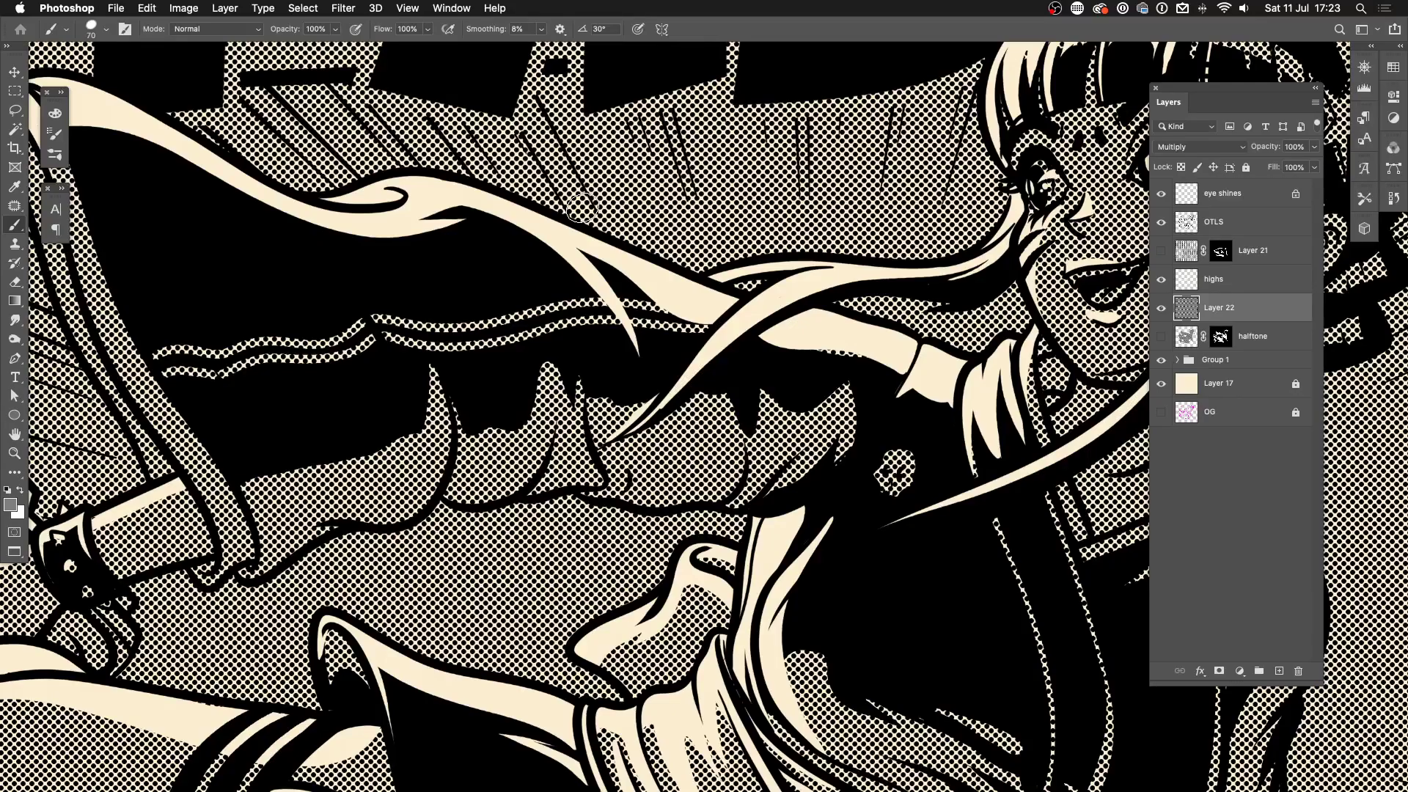
# - Lock the transparent pixels of Layer 22 and fill the layer with magenta (#e300f8)
pyautogui.press('super+minus')
pyautogui.press('super+equal')
pyautogui.press('super+equal')
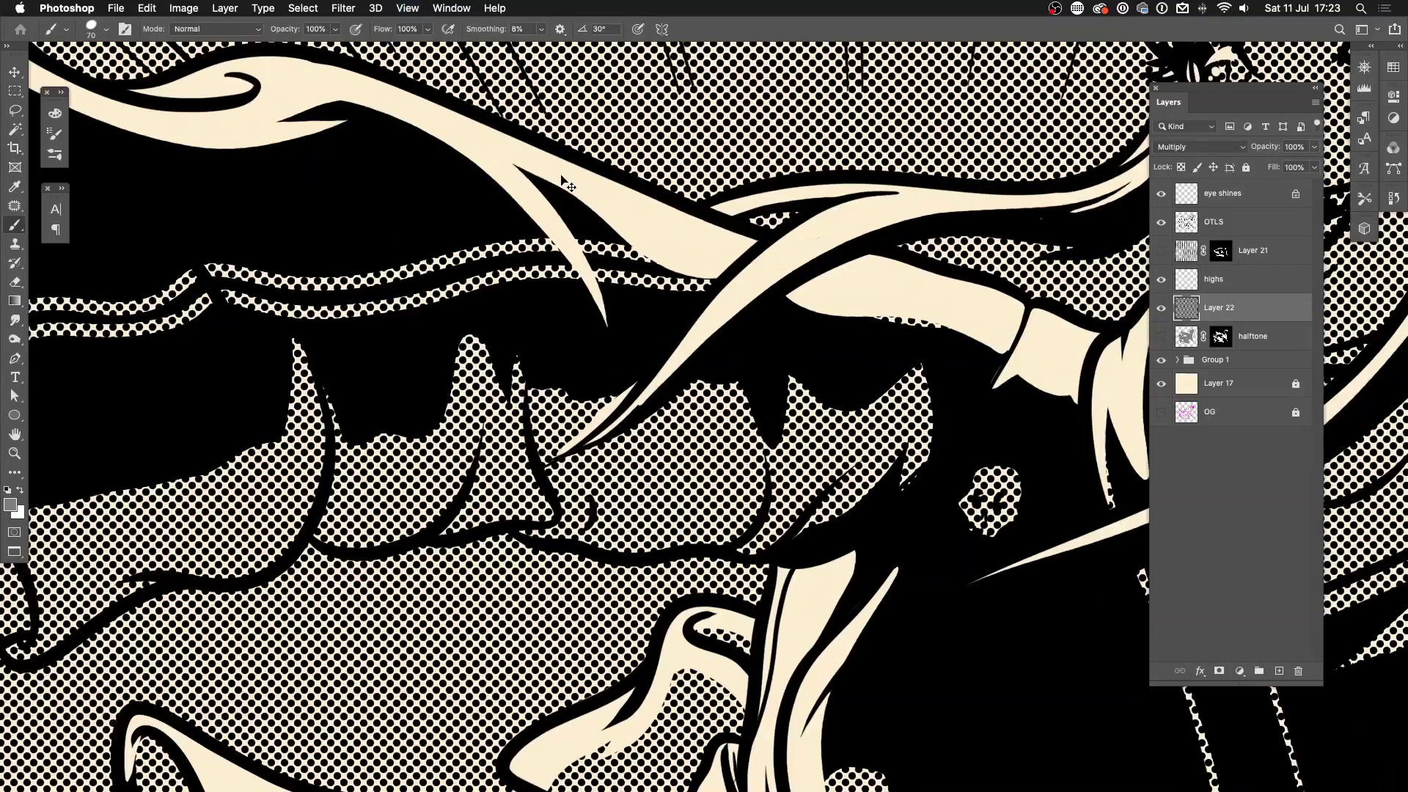
pyautogui.press('super+equal')
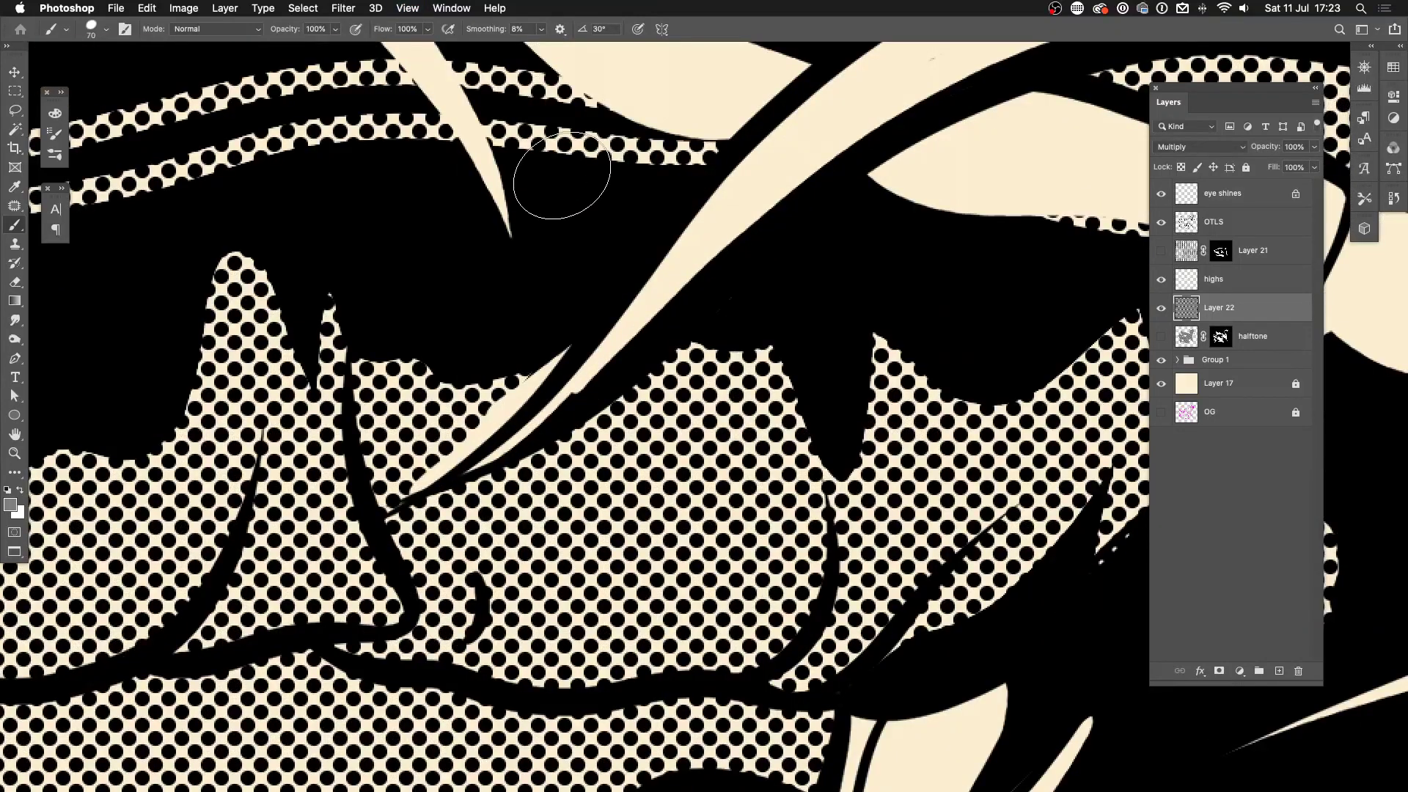
pyautogui.press('/')
pyautogui.click(11, 504)
pyautogui.click(628, 351)
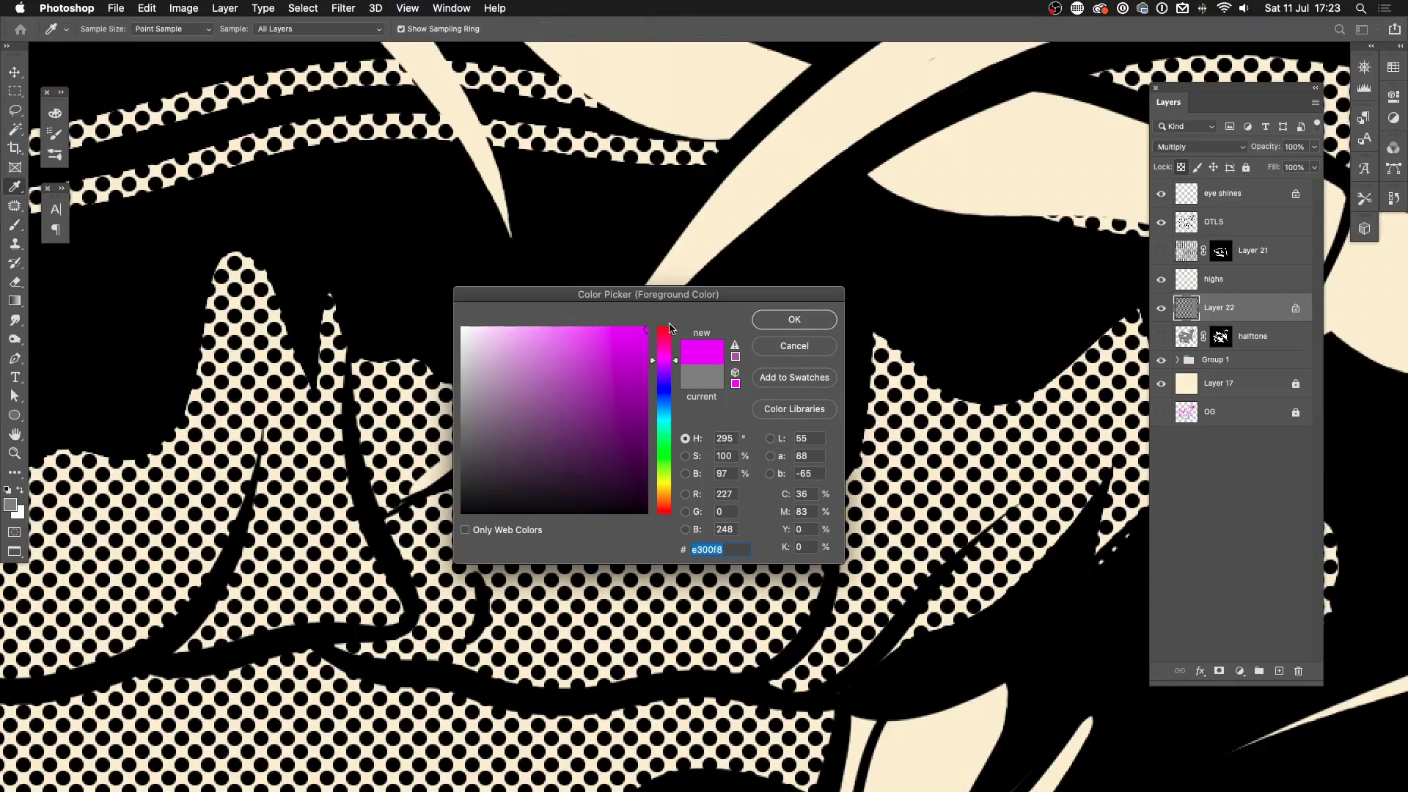
pyautogui.click(780, 321)
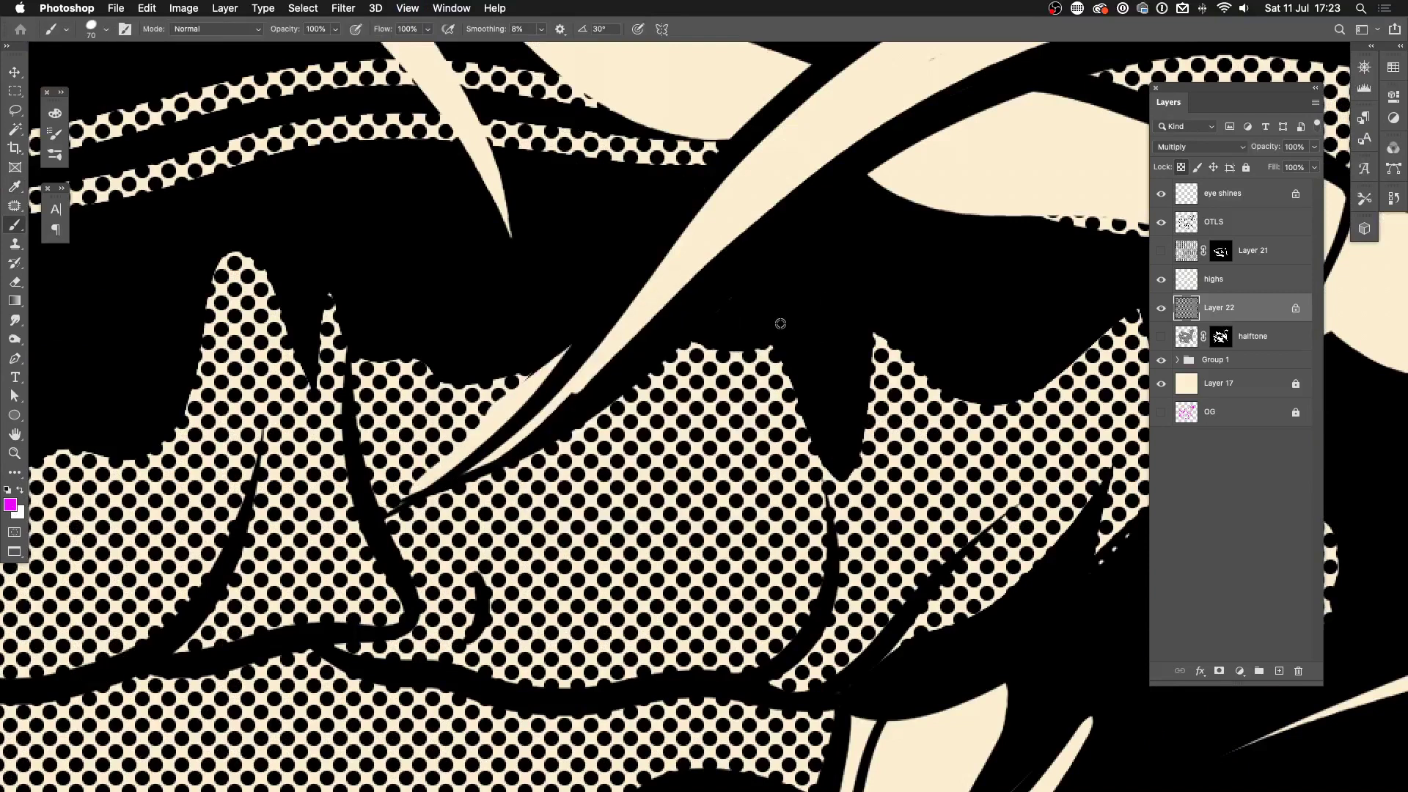
pyautogui.hotkey('alt', 'BackSpace')
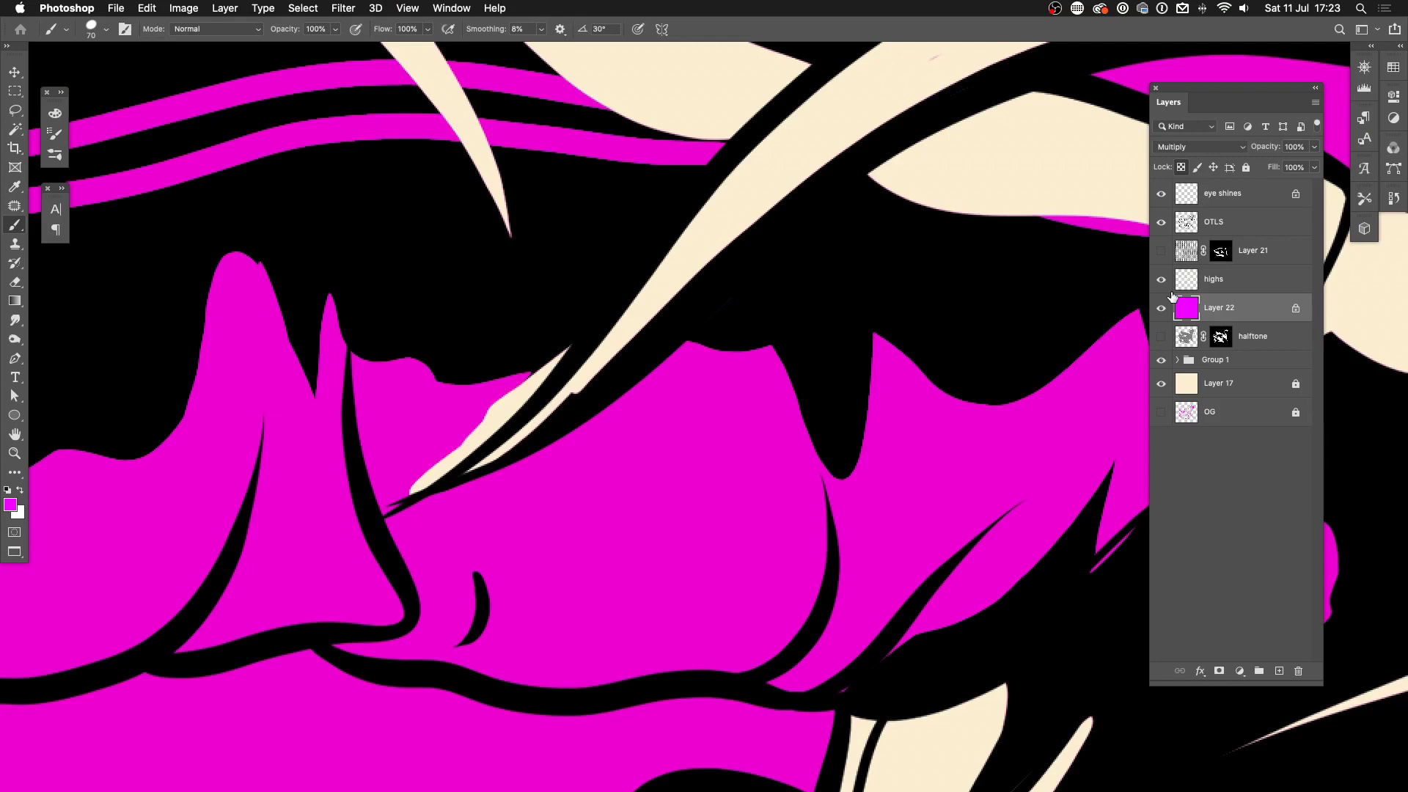
# - Undo the magenta fill on Layer 22 and unlock the layer's transparent pixels
pyautogui.press('super+0')
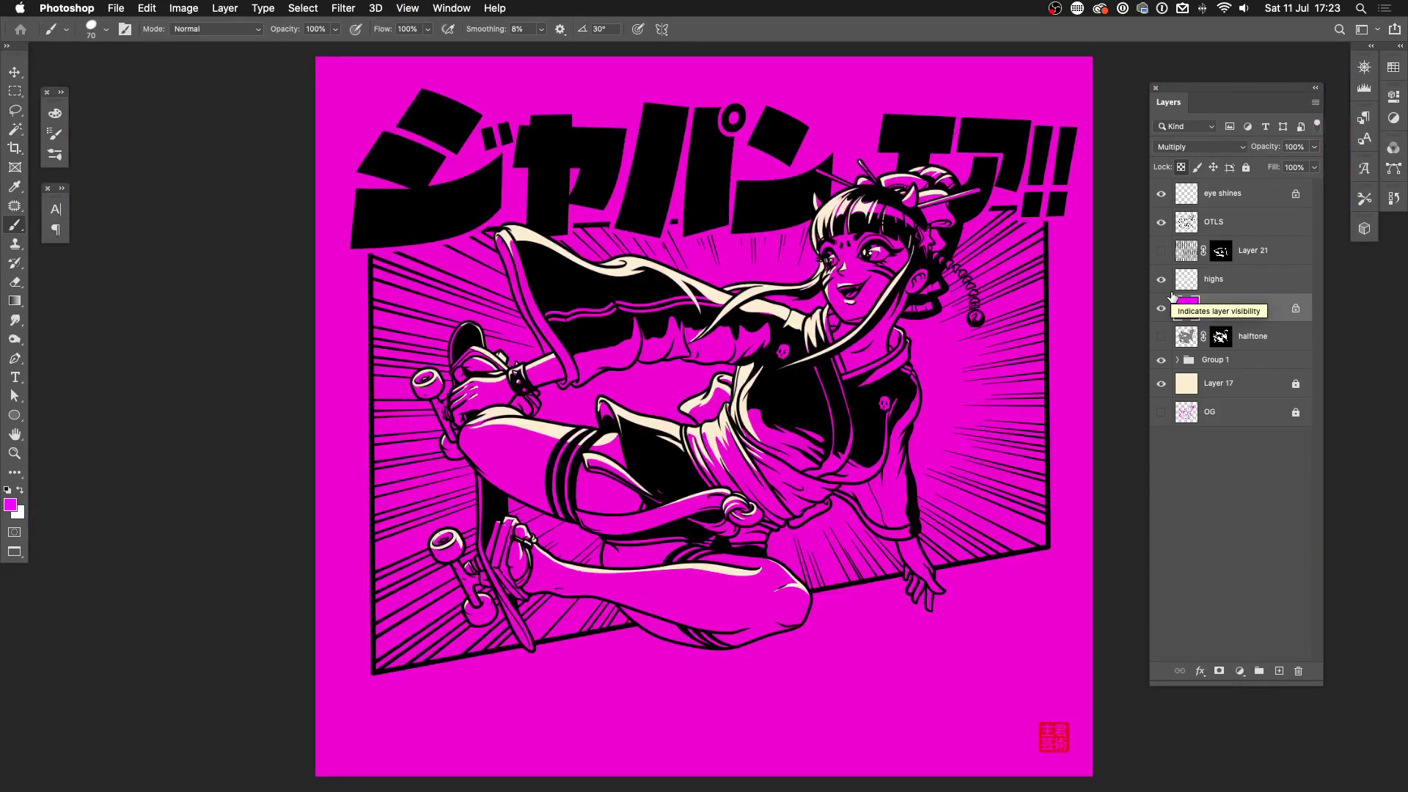
pyautogui.press('super+z')
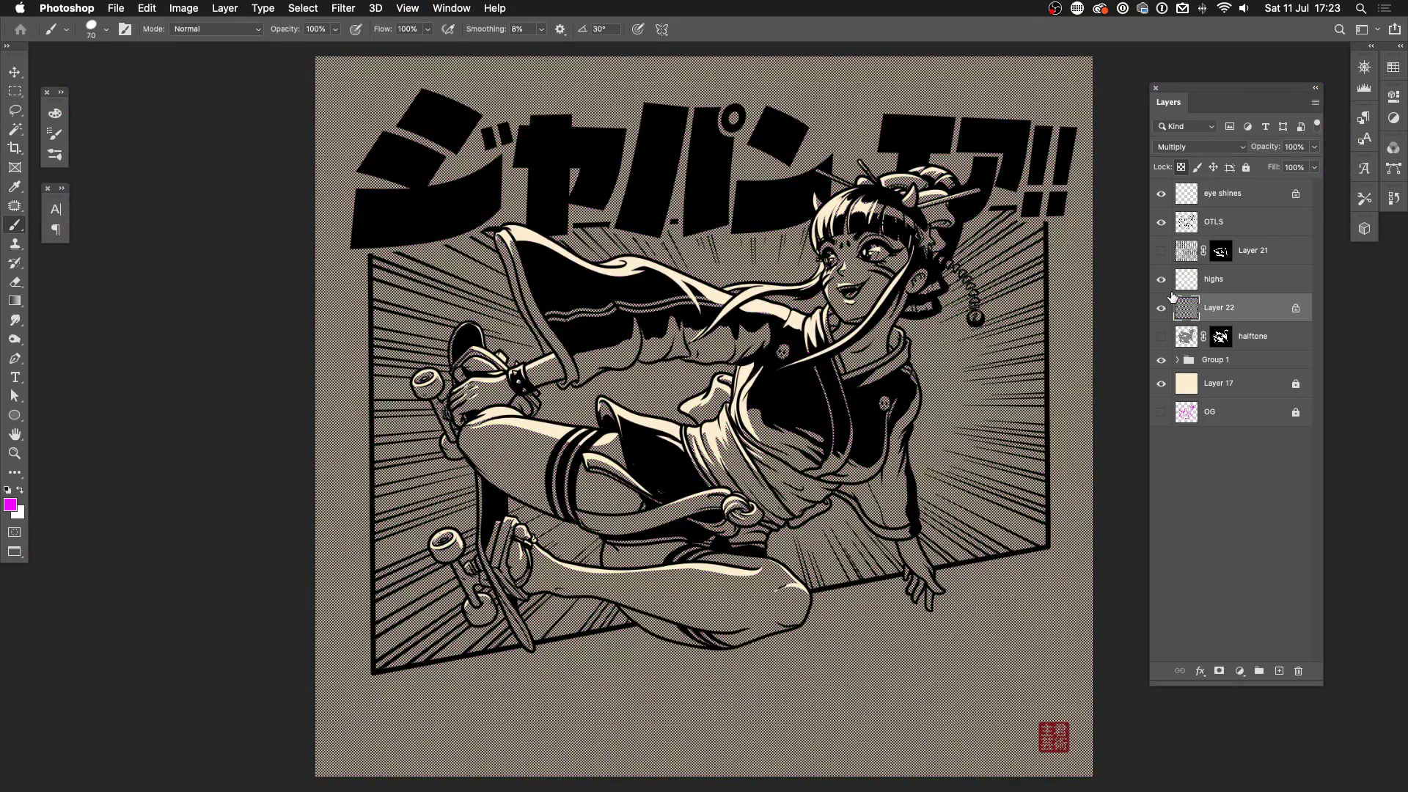
pyautogui.click(1180, 168)
# - Select the white around Layer 22's halftone dots with the Magic Wand and delete it from the whole layer
pyautogui.press('super+plus')
pyautogui.press('super+plus')
pyautogui.press('super+plus')
pyautogui.press('super+plus')
pyautogui.press('super+plus')
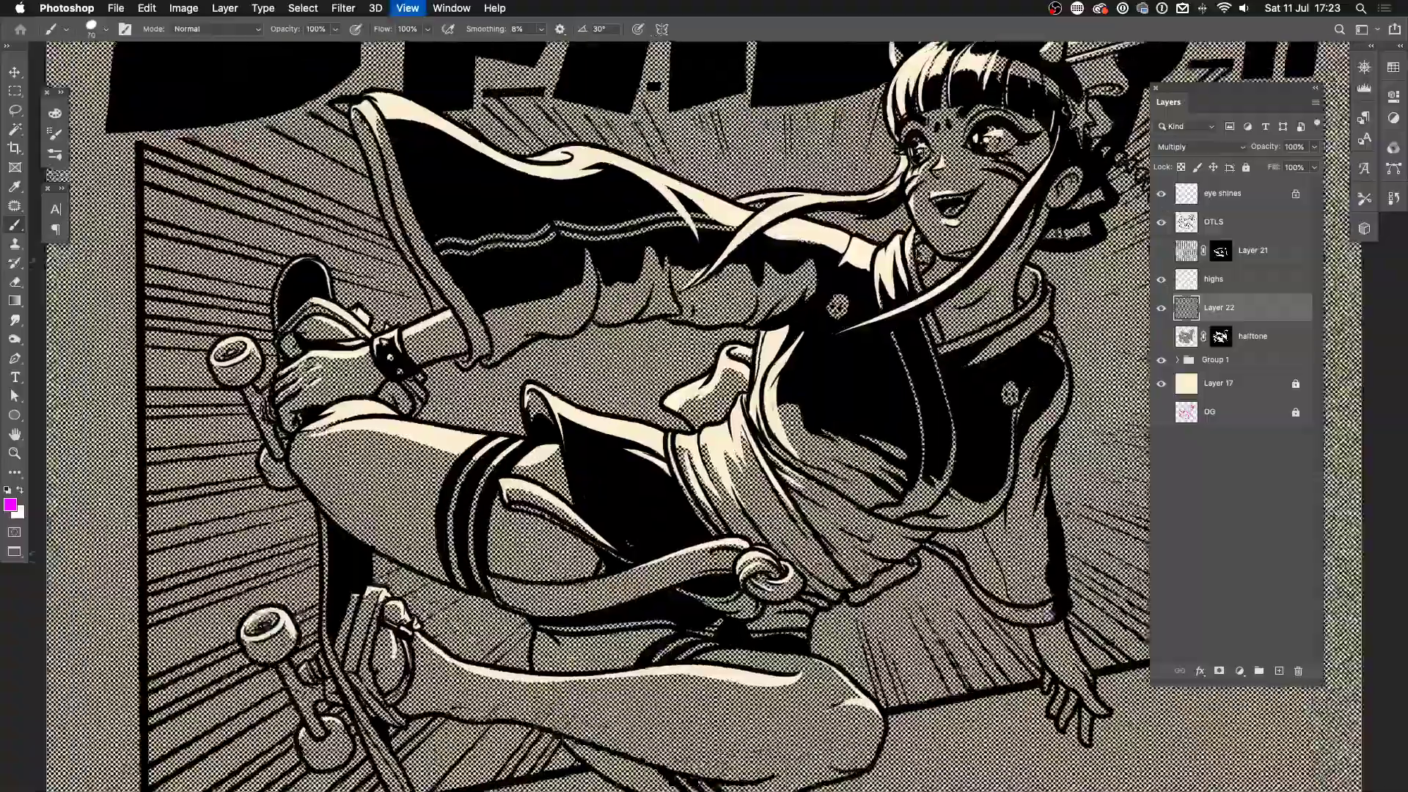
pyautogui.scroll(3, 814, 282)
pyautogui.hscroll(-2, 814, 282)
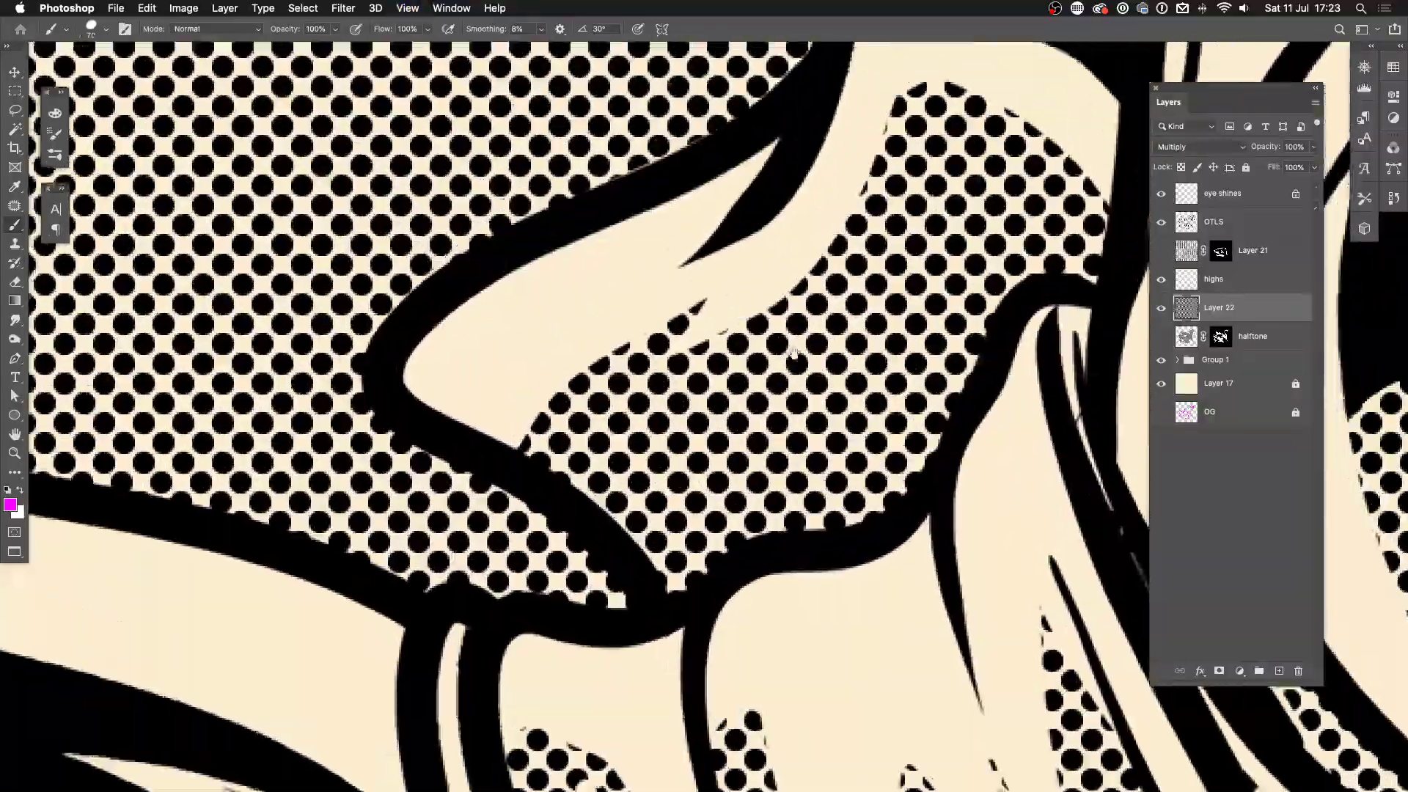
pyautogui.press('w')
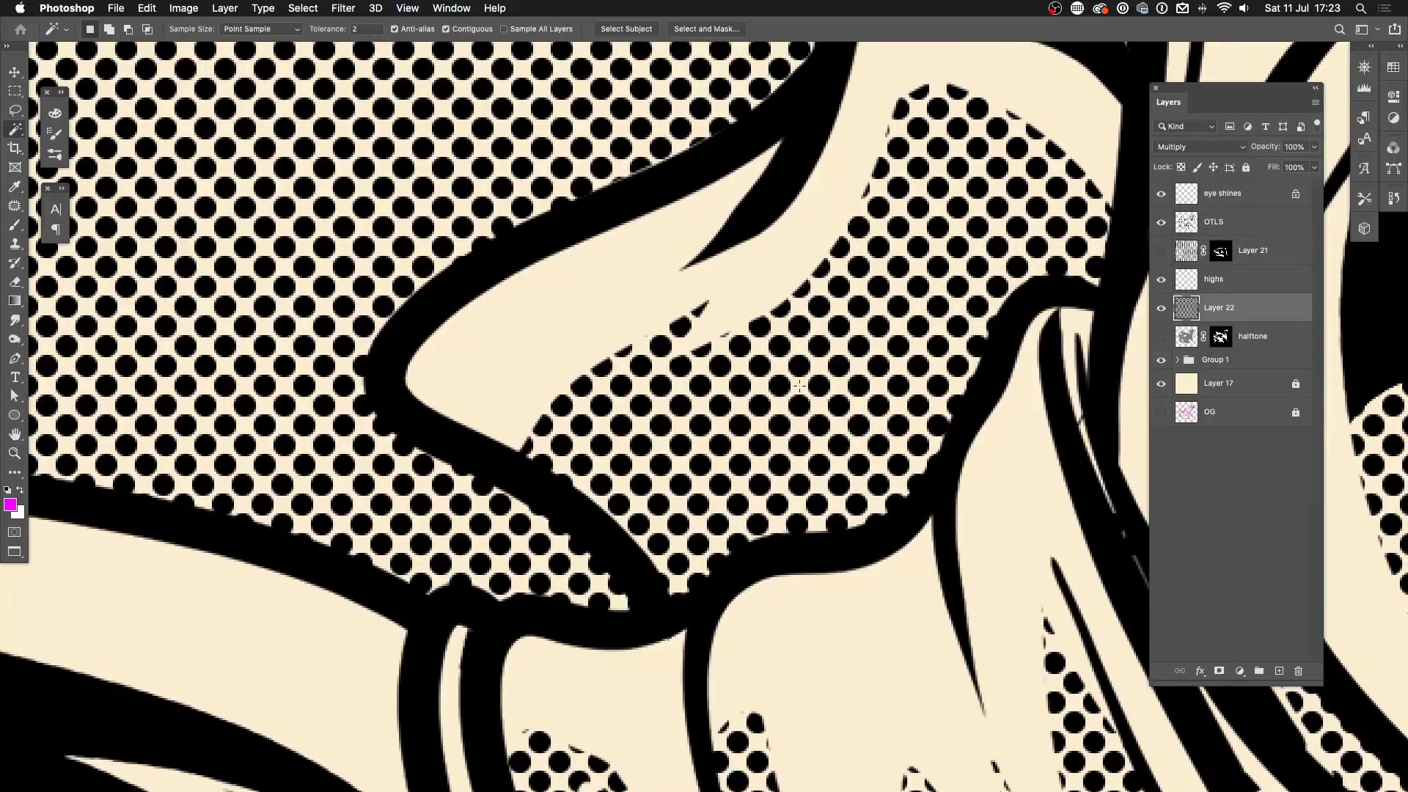
pyautogui.click(799, 387)
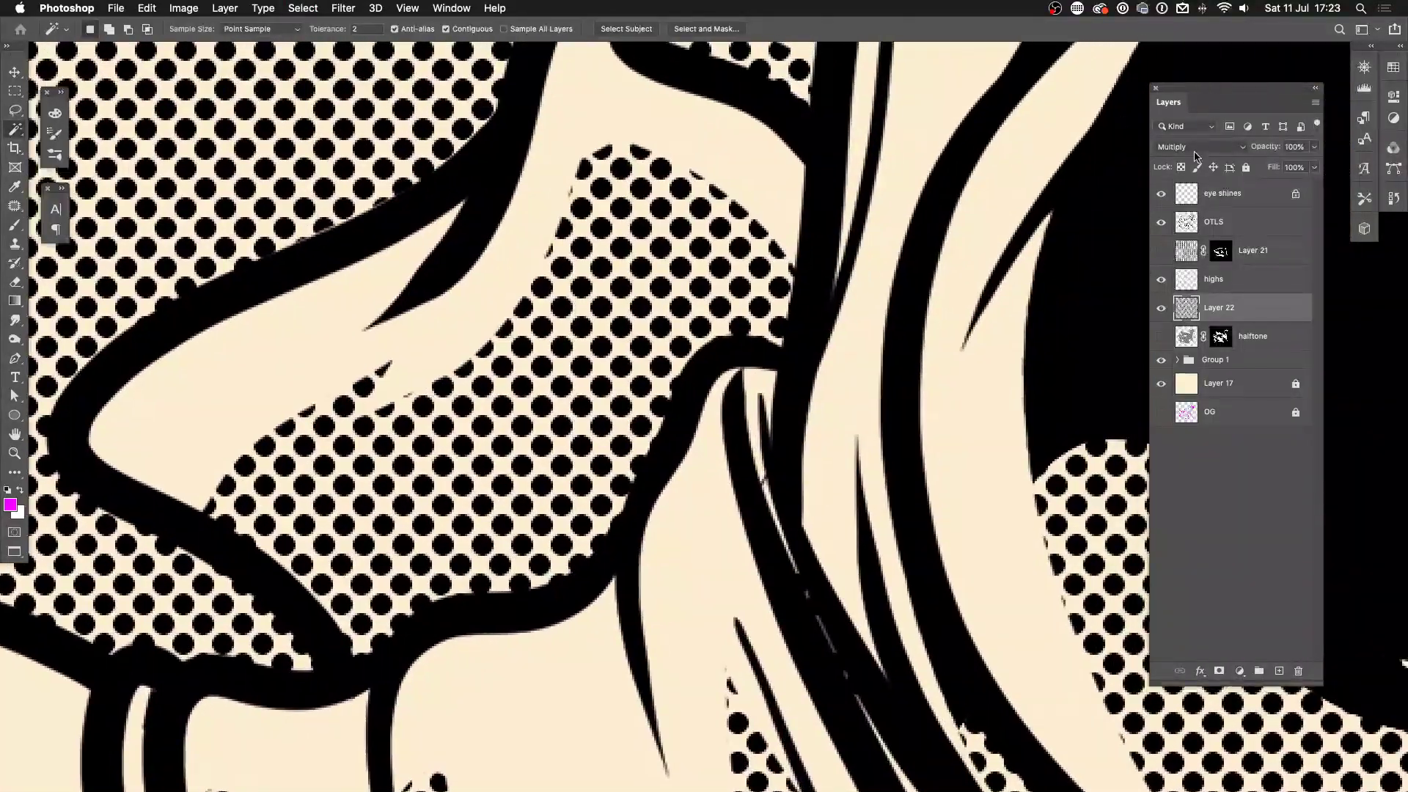
# - Set the blend mode of Layer 22 to Normal and examine the dot edges over the black areas of the jacket
pyautogui.click(1195, 151)
pyautogui.click(1190, 105)
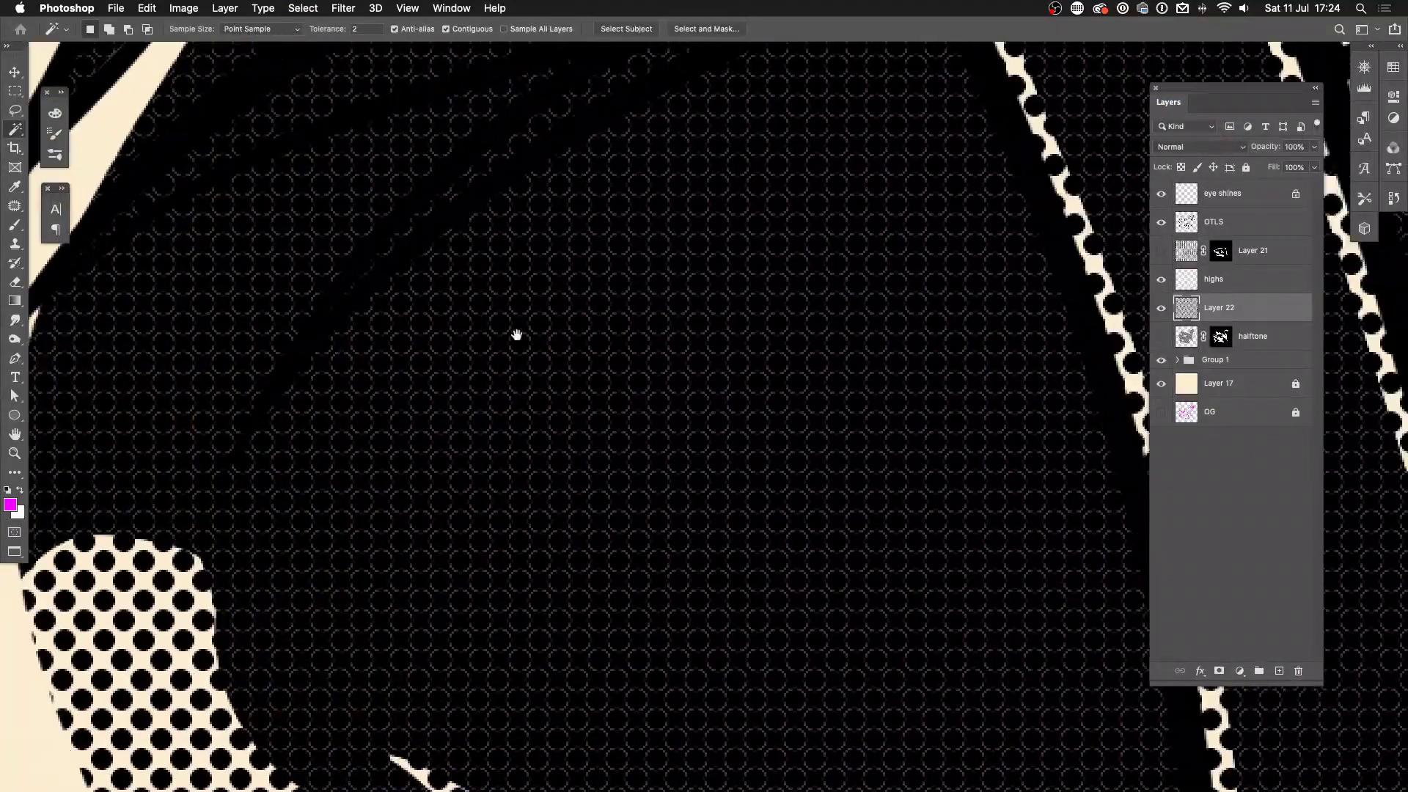
pyautogui.press('super+minus')
pyautogui.press('super+minus')
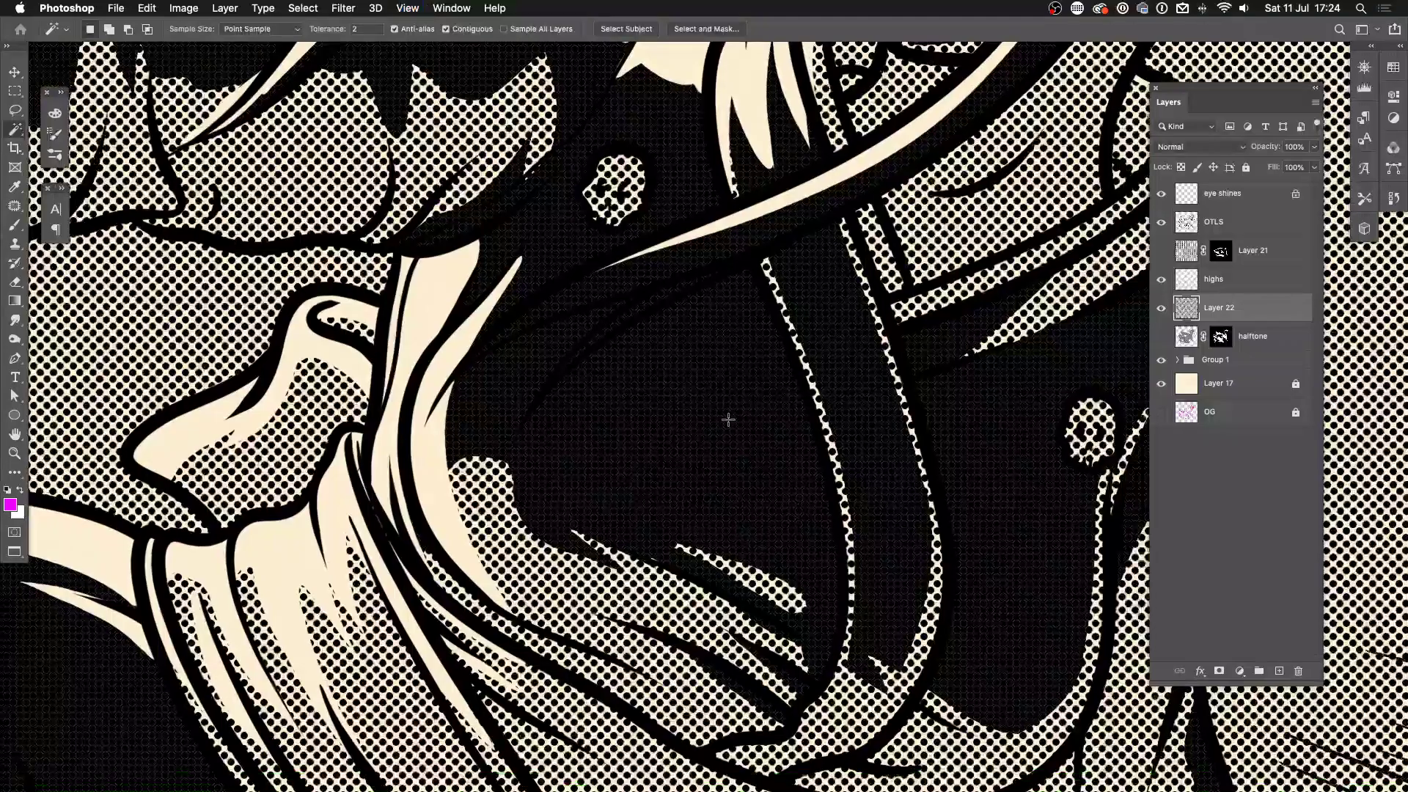
pyautogui.press('super+equal')
pyautogui.press('super+equal')
pyautogui.press('super+equal')
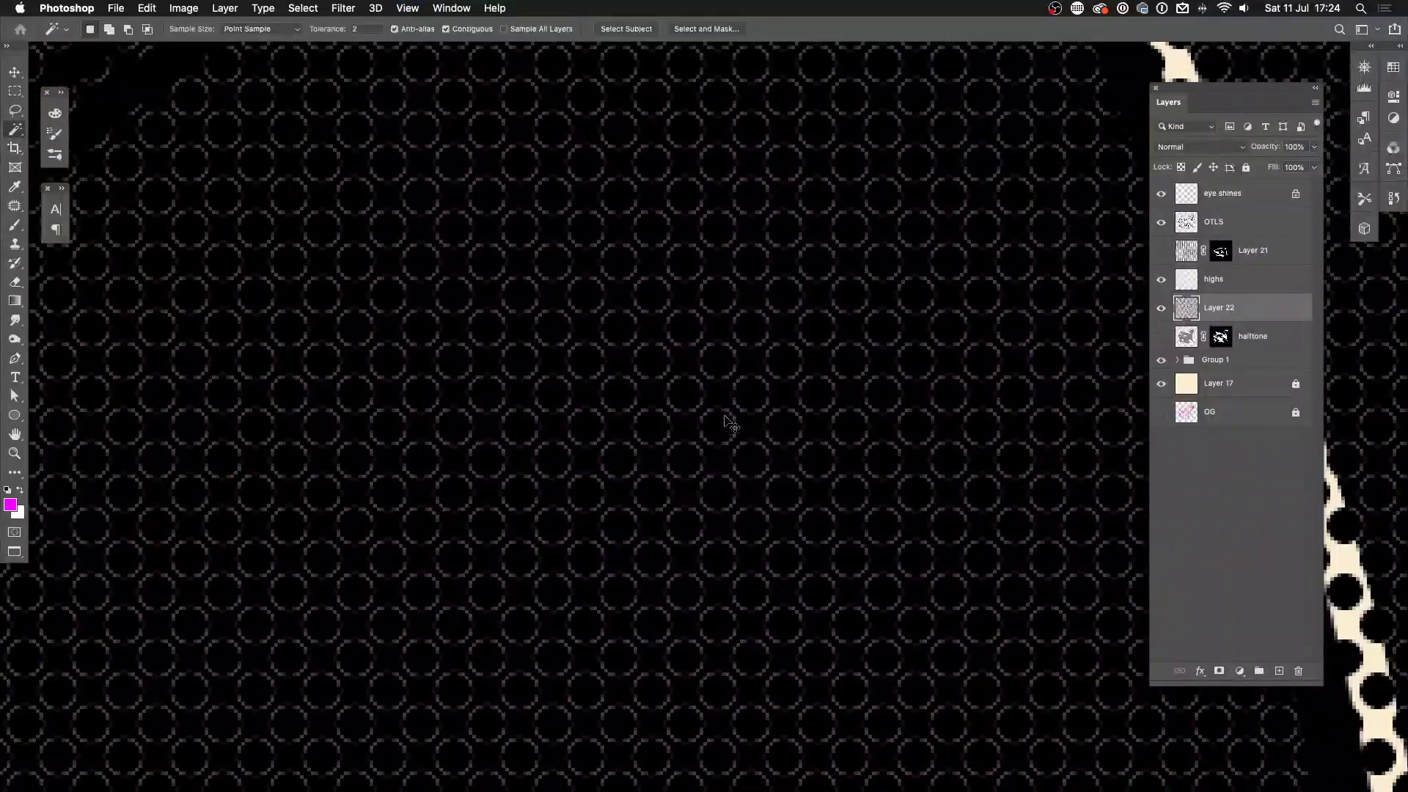
pyautogui.moveTo(1090, 288); pyautogui.dragTo(995, 316)
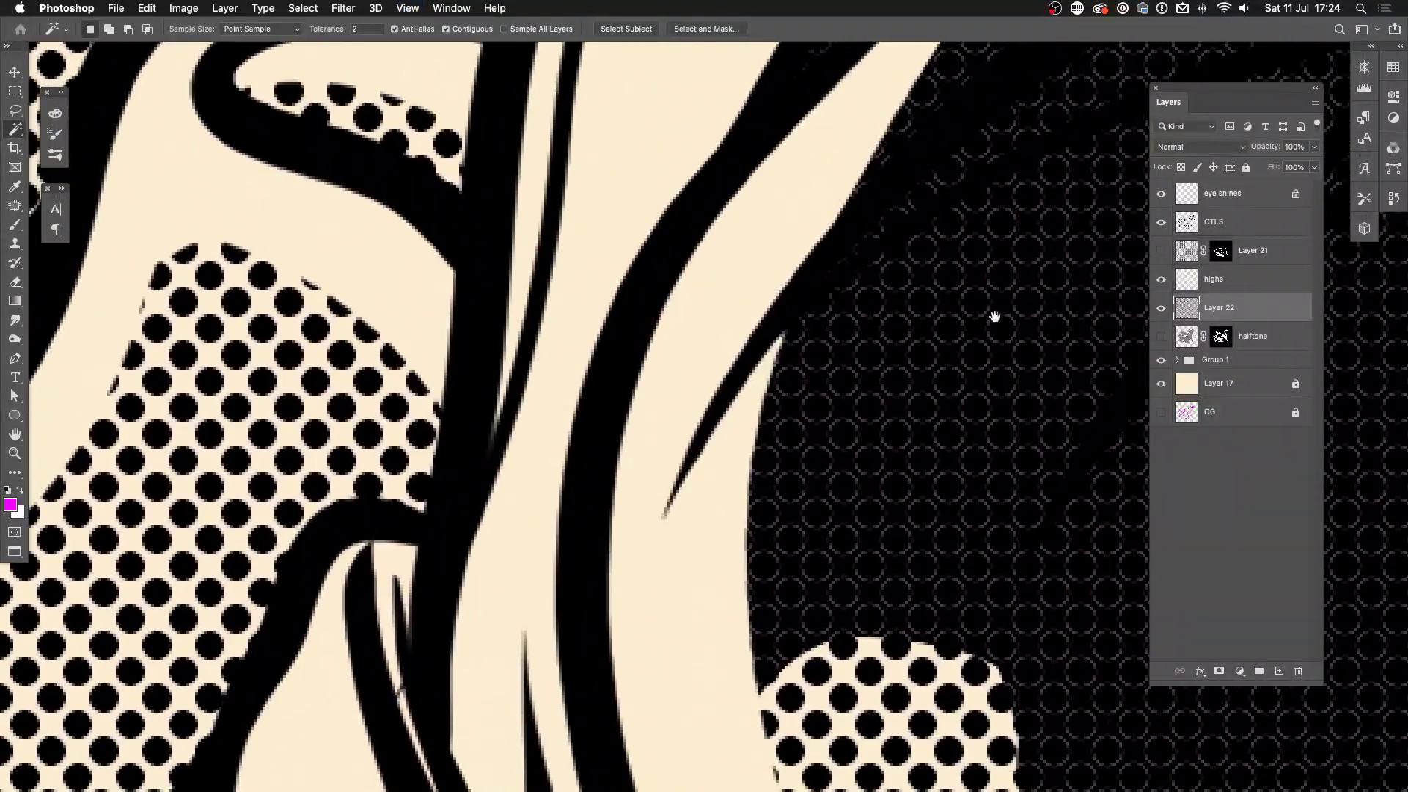
# - Lock the transparent pixels of Layer 22 and fill its dots with black
pyautogui.click(1181, 168)
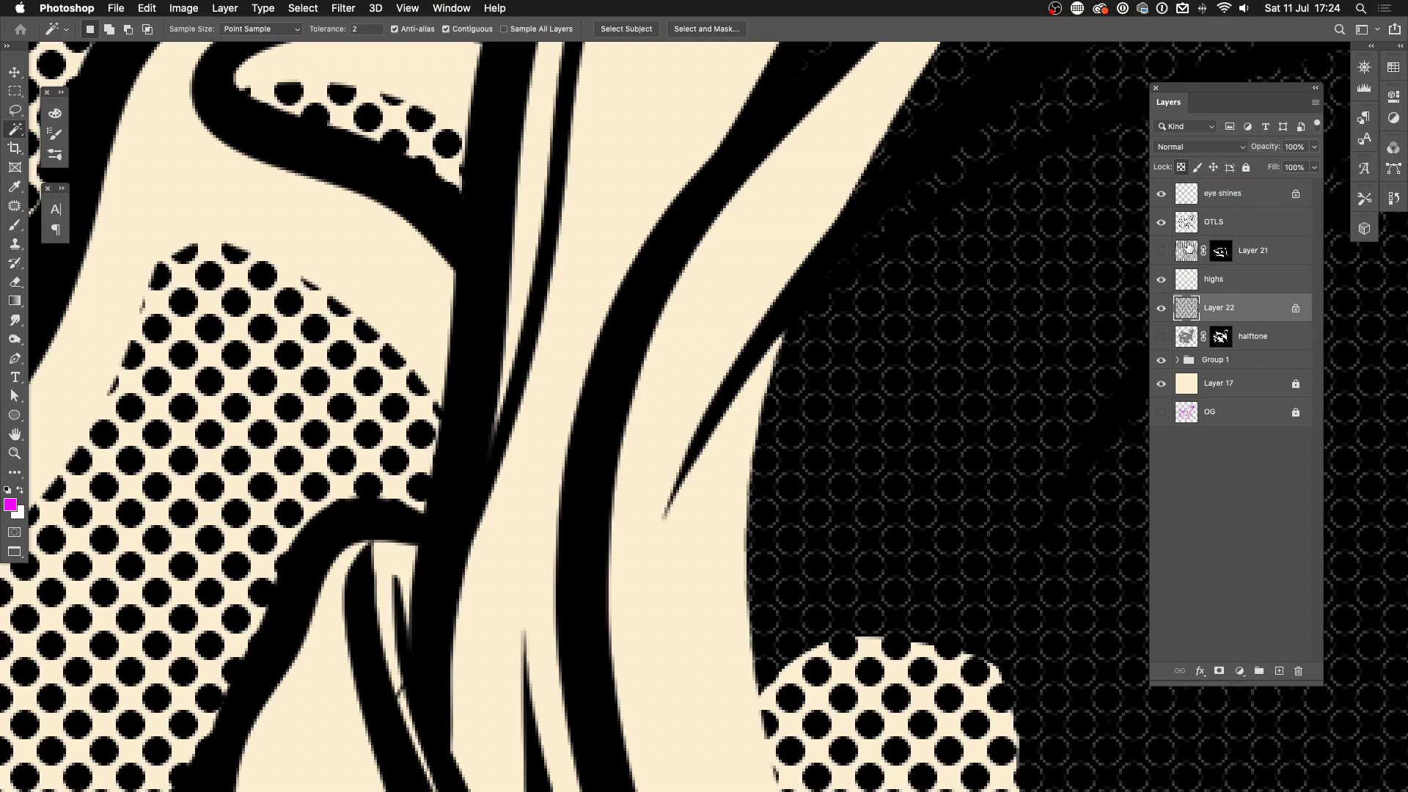
pyautogui.press('d')
pyautogui.hotkey('alt', 'BackSpace')
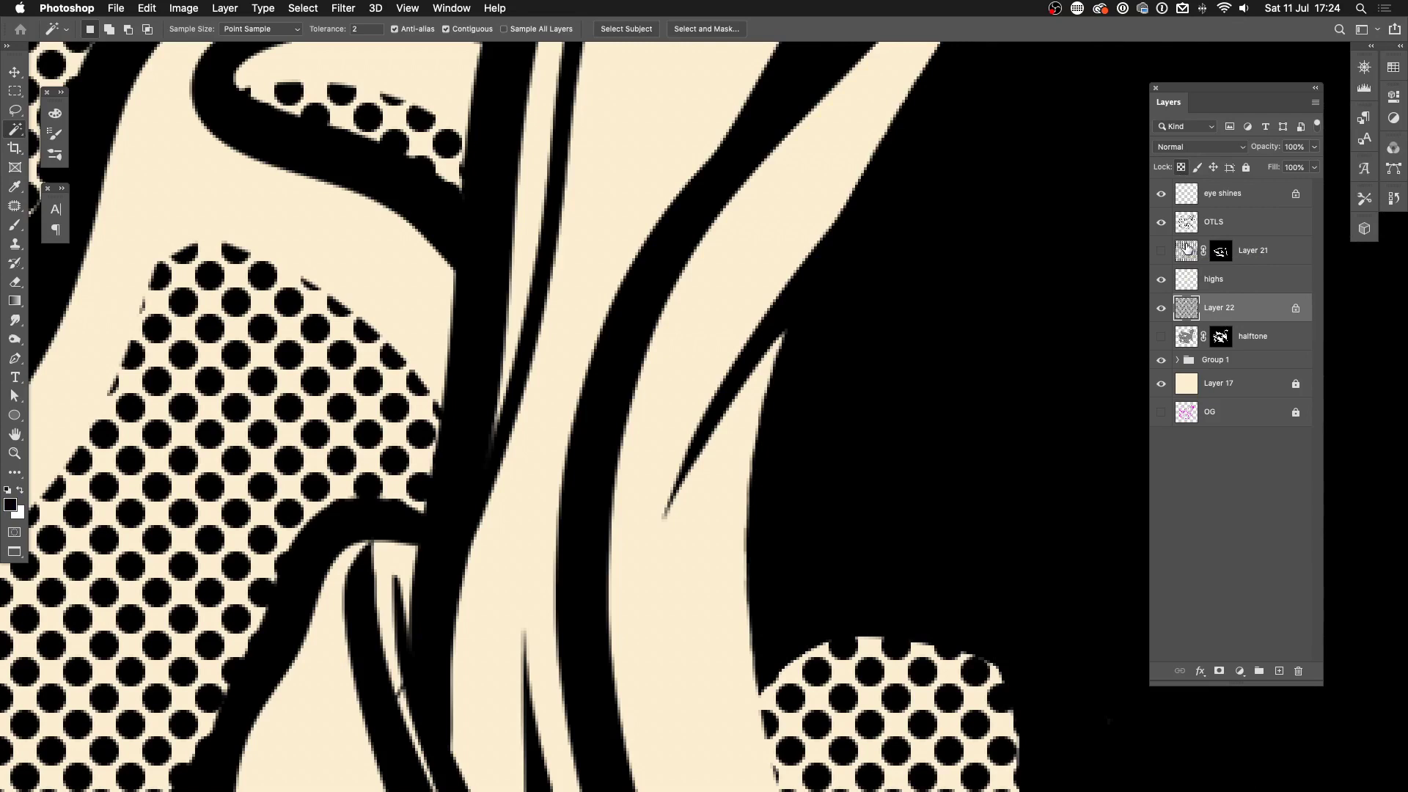
pyautogui.press('super+minus')
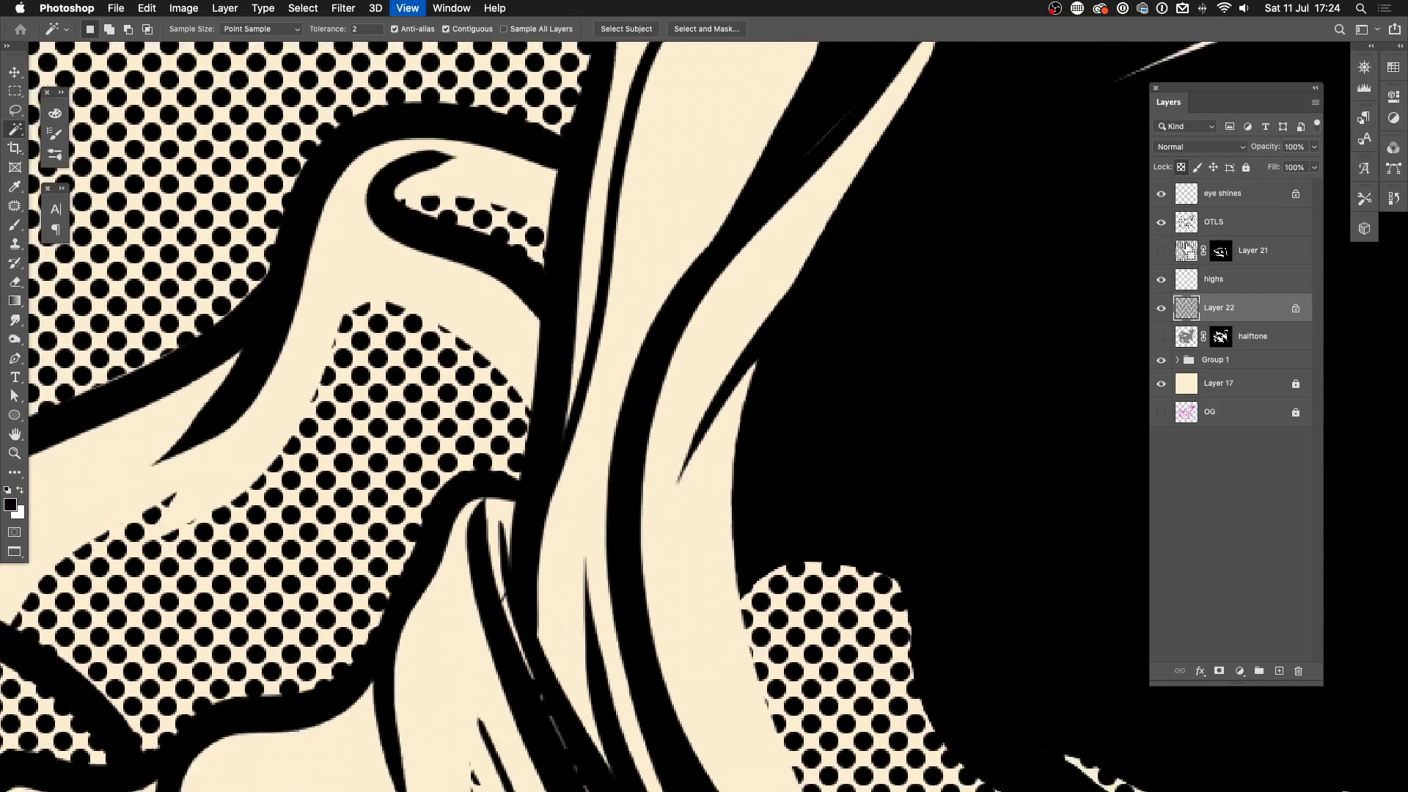
pyautogui.press('super+minus')
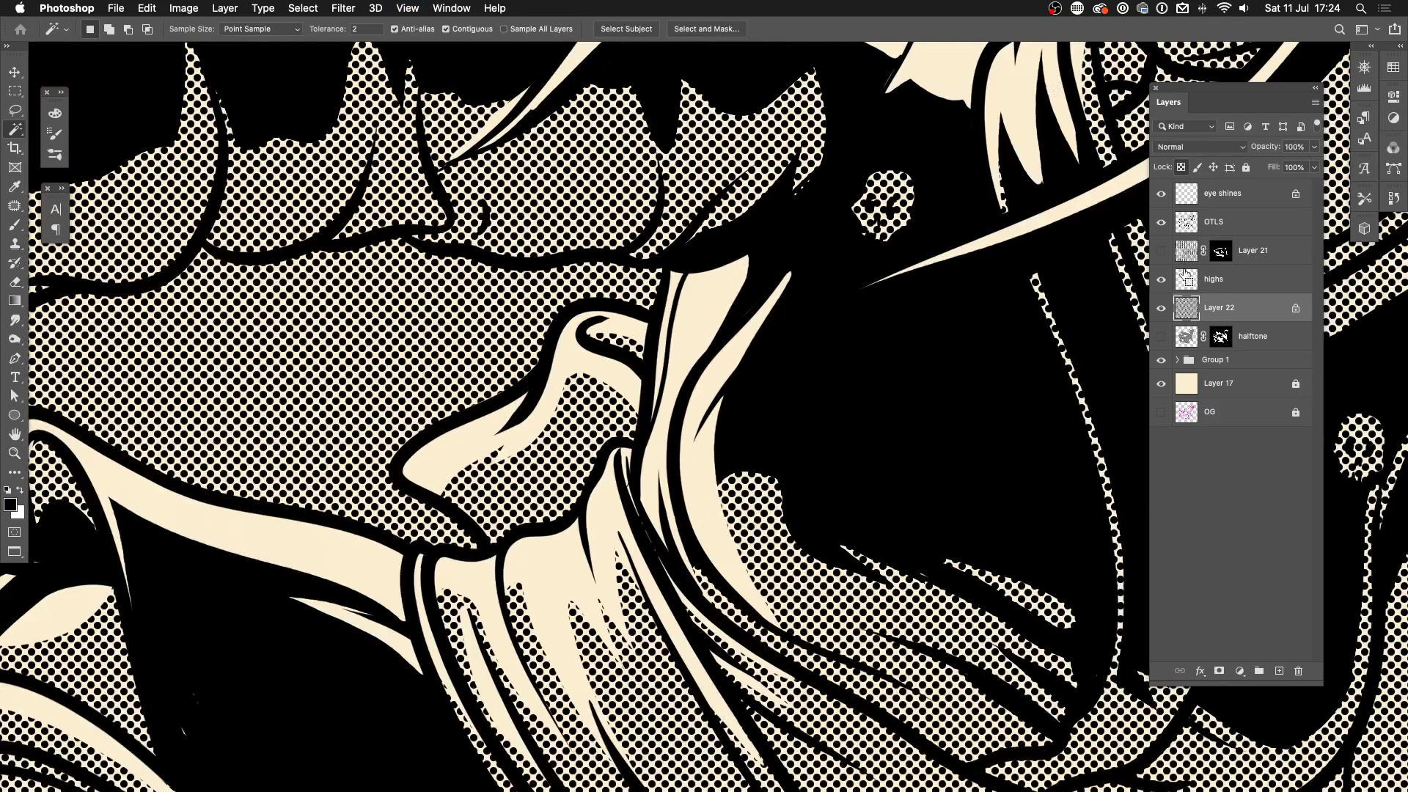
# - Recolour the dots on Layer 22 with magenta (#ff00ea) and inspect them up close and across the whole artwork
pyautogui.click(10, 504)
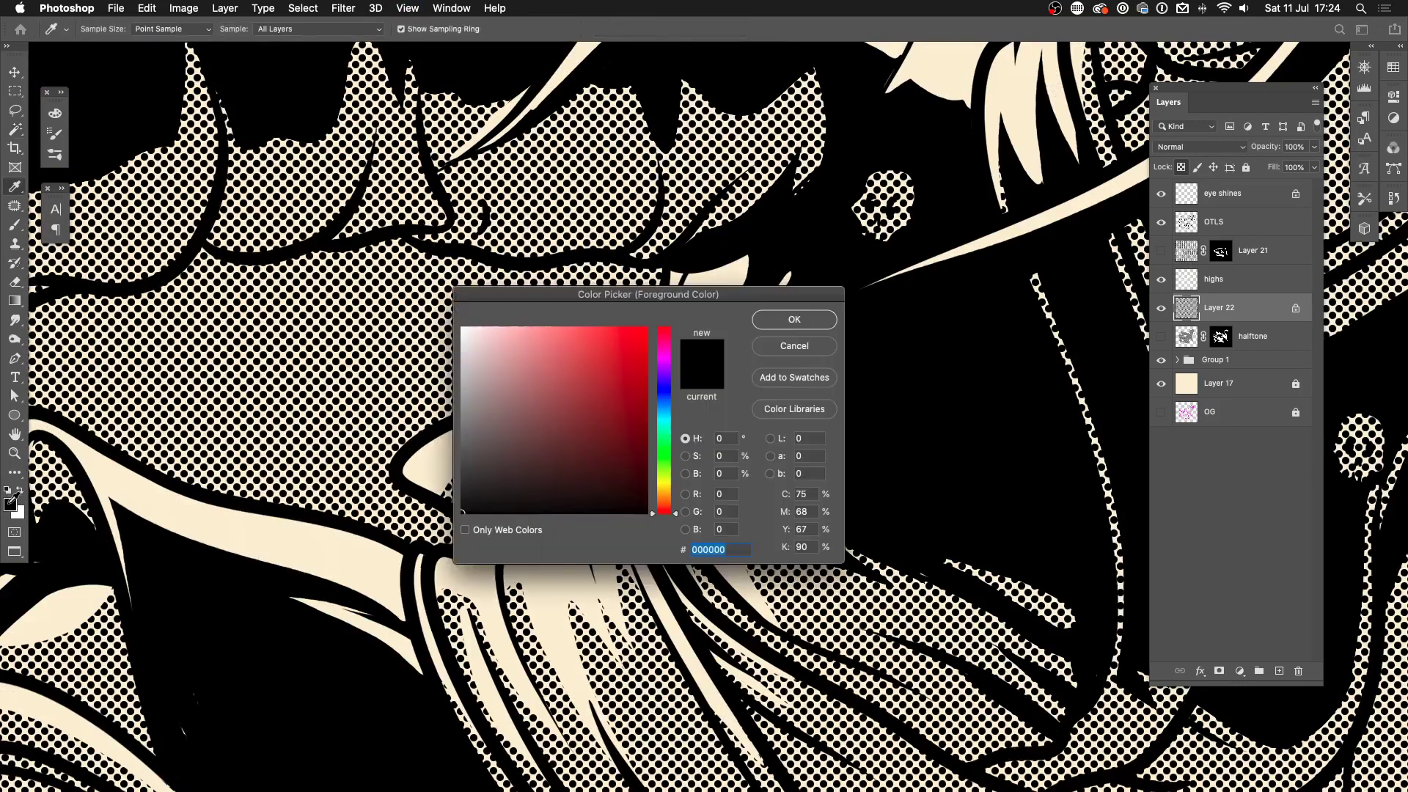
pyautogui.click(663, 355)
pyautogui.moveTo(639, 340); pyautogui.dragTo(664, 326)
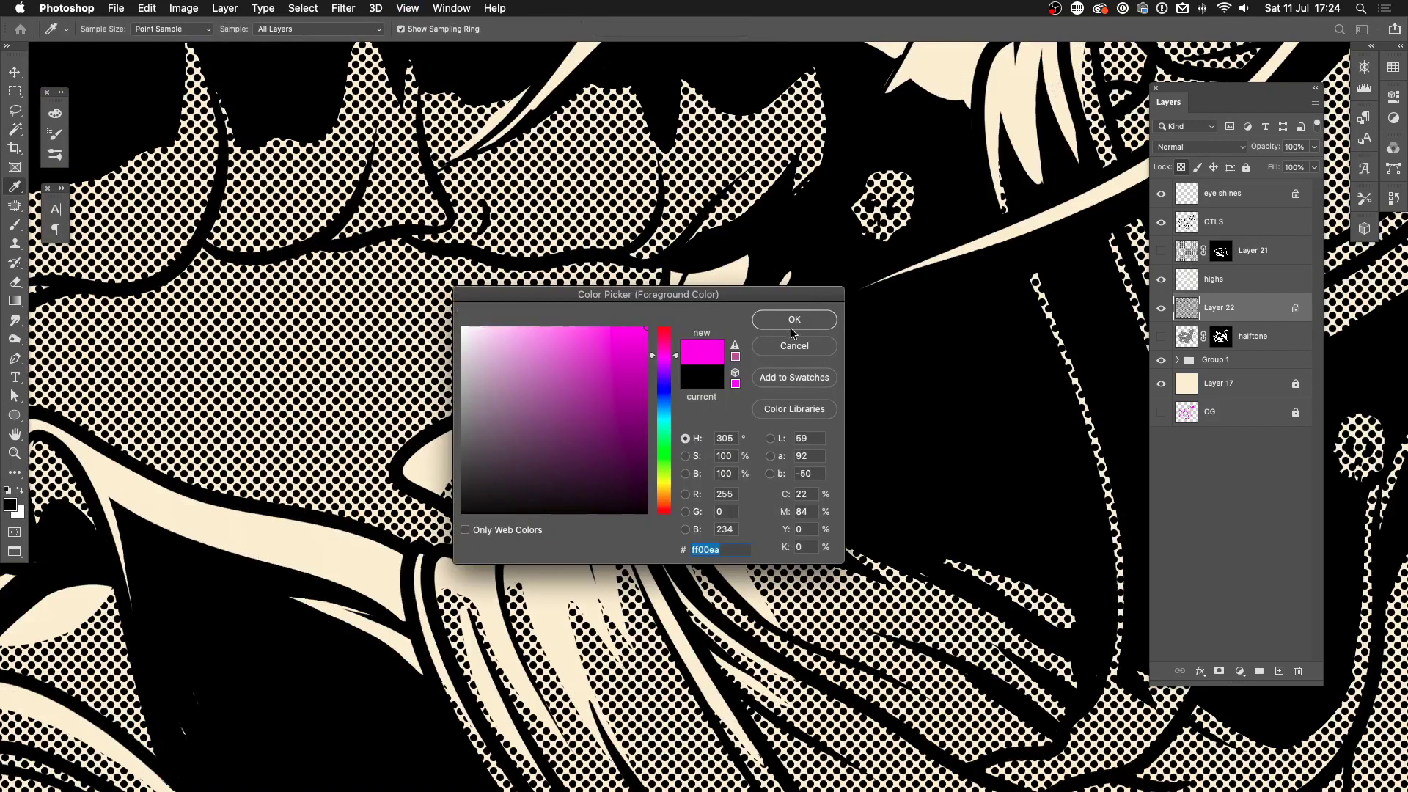
pyautogui.click(796, 323)
pyautogui.hotkey('alt', 'BackSpace')
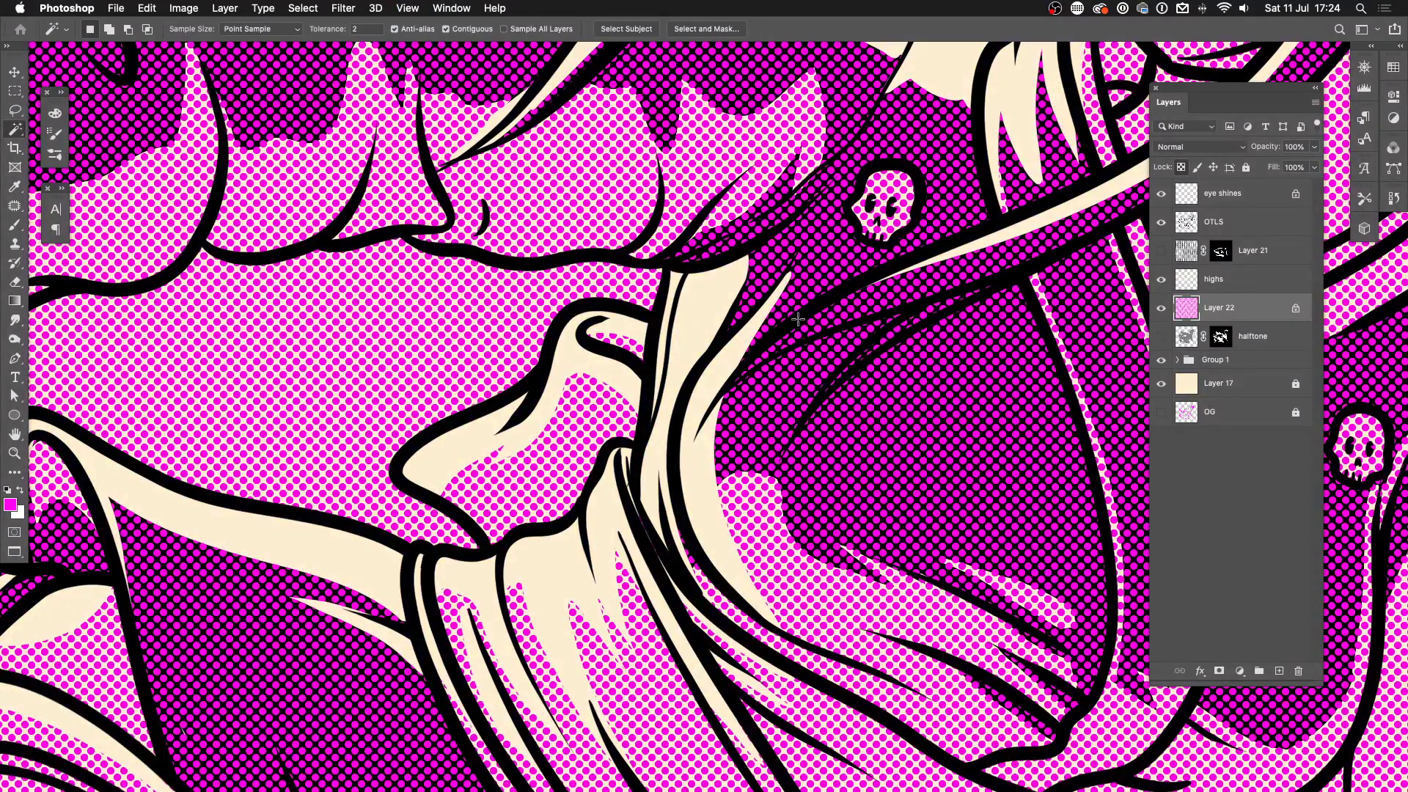
pyautogui.scroll(5, 797, 319)
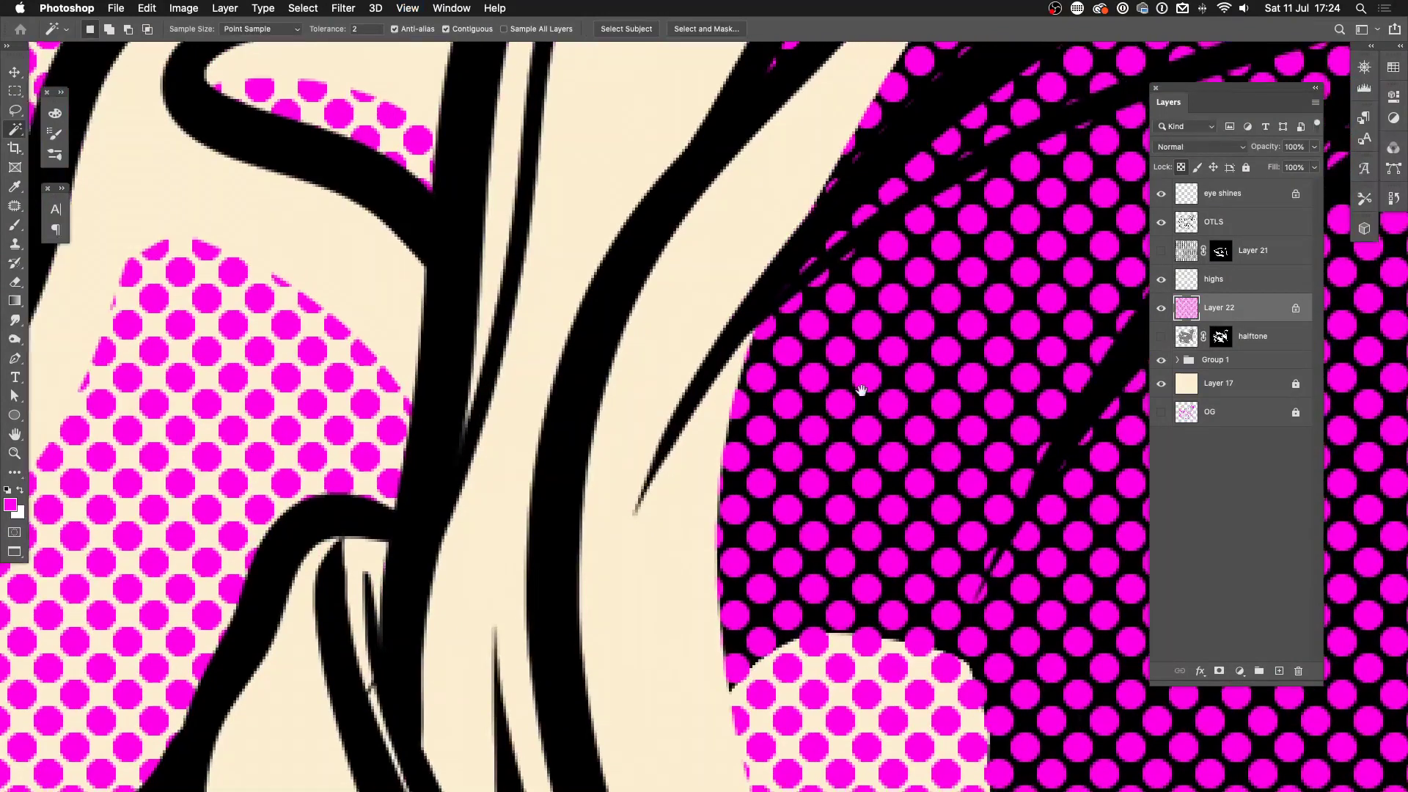
pyautogui.moveTo(861, 390); pyautogui.dragTo(683, 359)
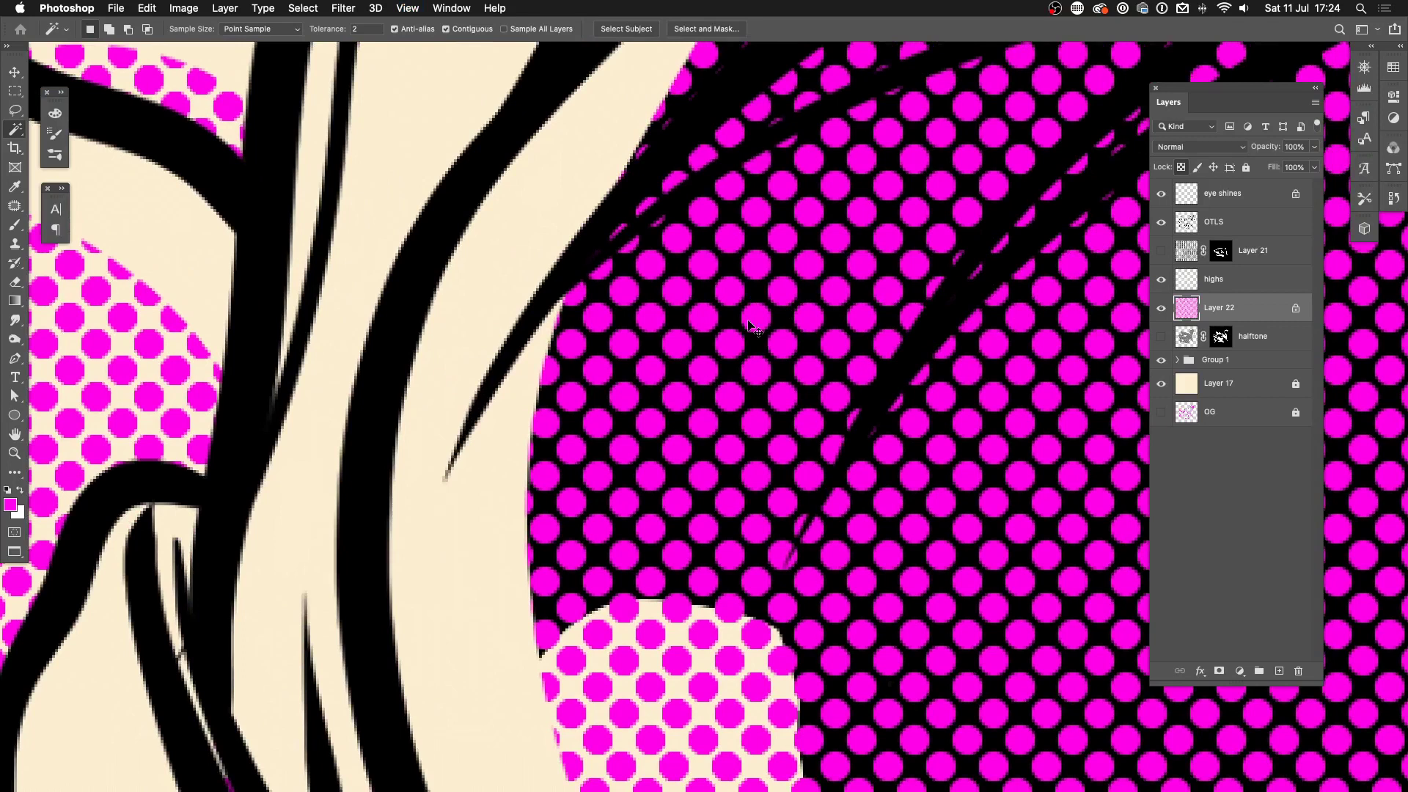
pyautogui.scroll(-3, 753, 328)
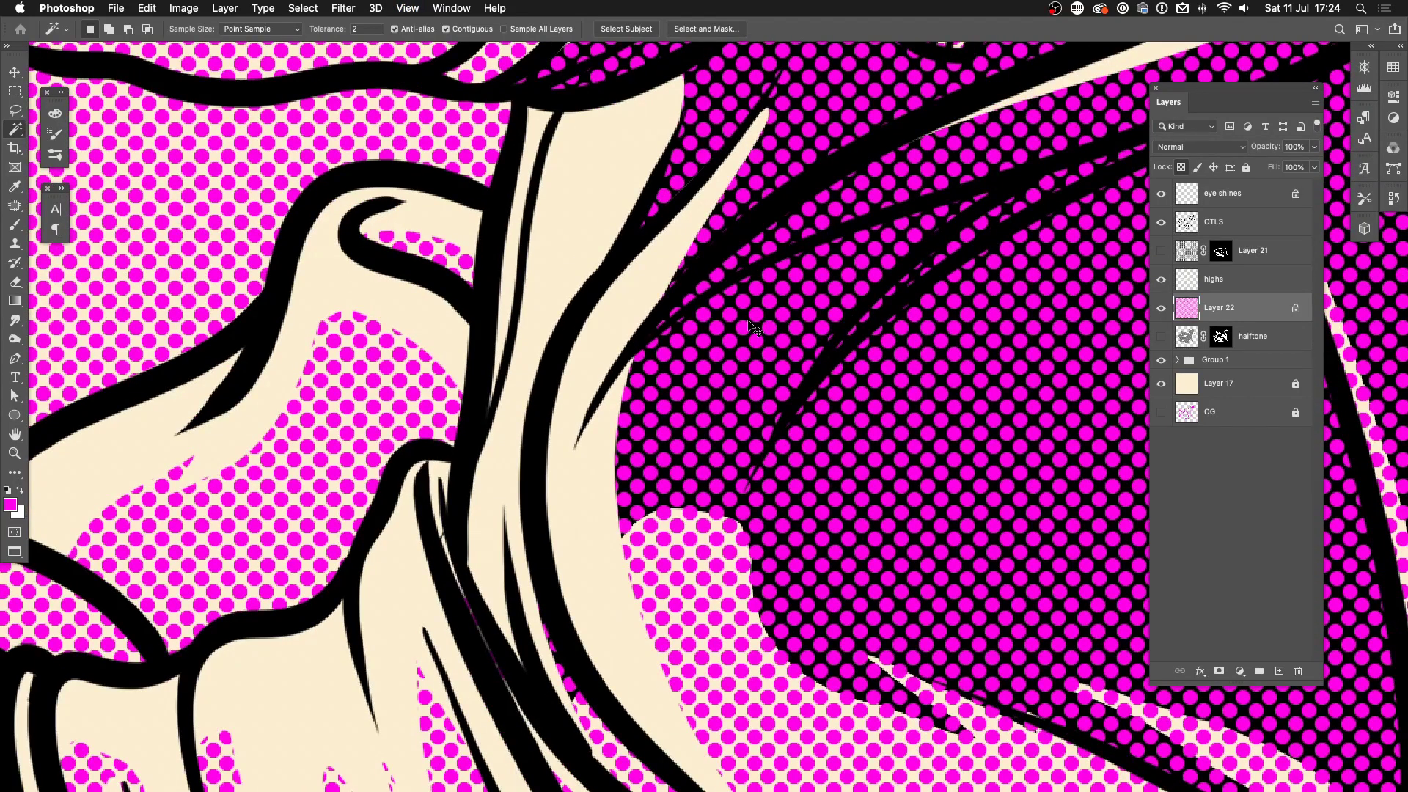
pyautogui.scroll(-2, 753, 327)
pyautogui.press('super+0')
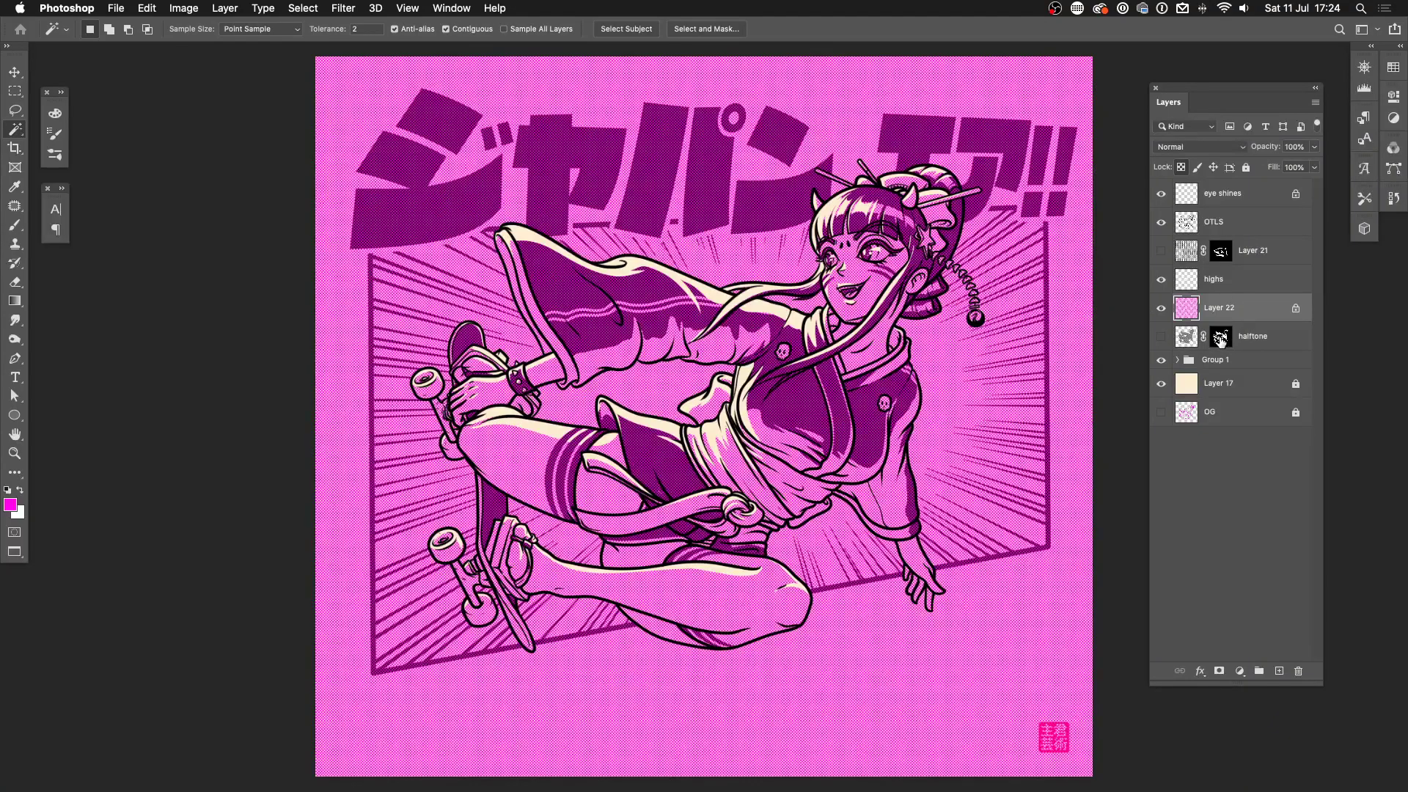
# - Move the layer mask from the halftone layer to Layer 22 and fill the dots with black
pyautogui.press('super+equal')
pyautogui.press('super+equal')
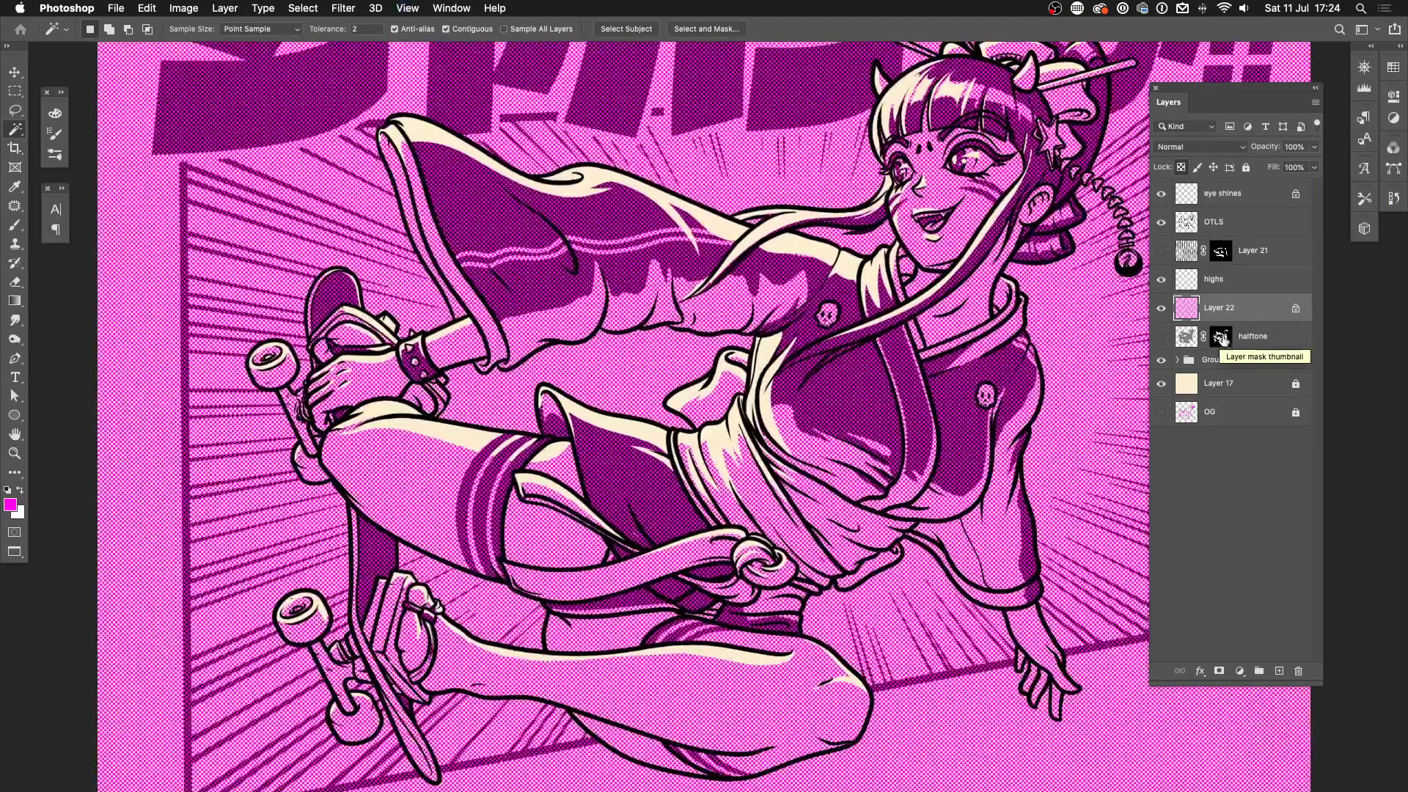
pyautogui.moveTo(1220, 337); pyautogui.dragTo(1221, 308)
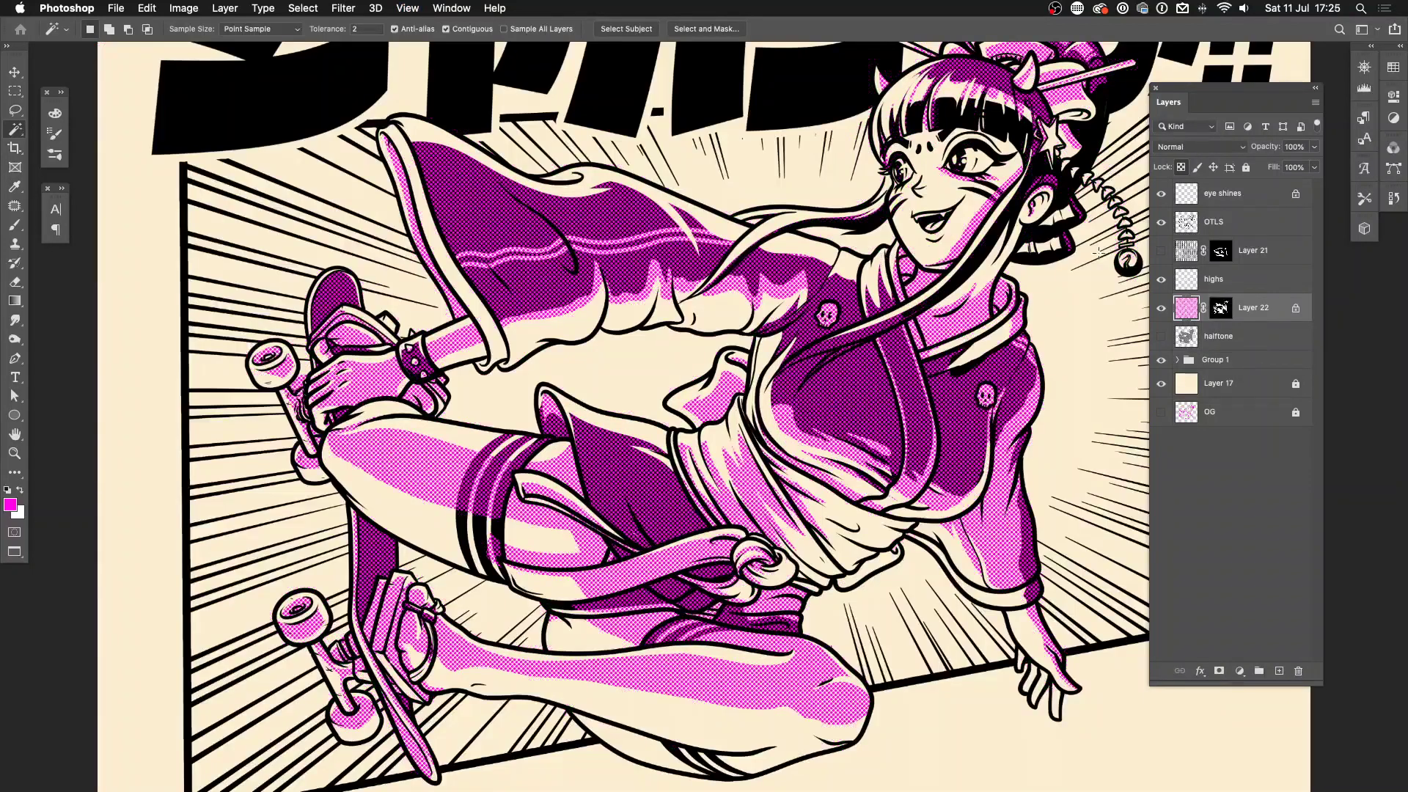
pyautogui.press('d')
pyautogui.hotkey('alt', 'BackSpace')
pyautogui.press('super+minus')
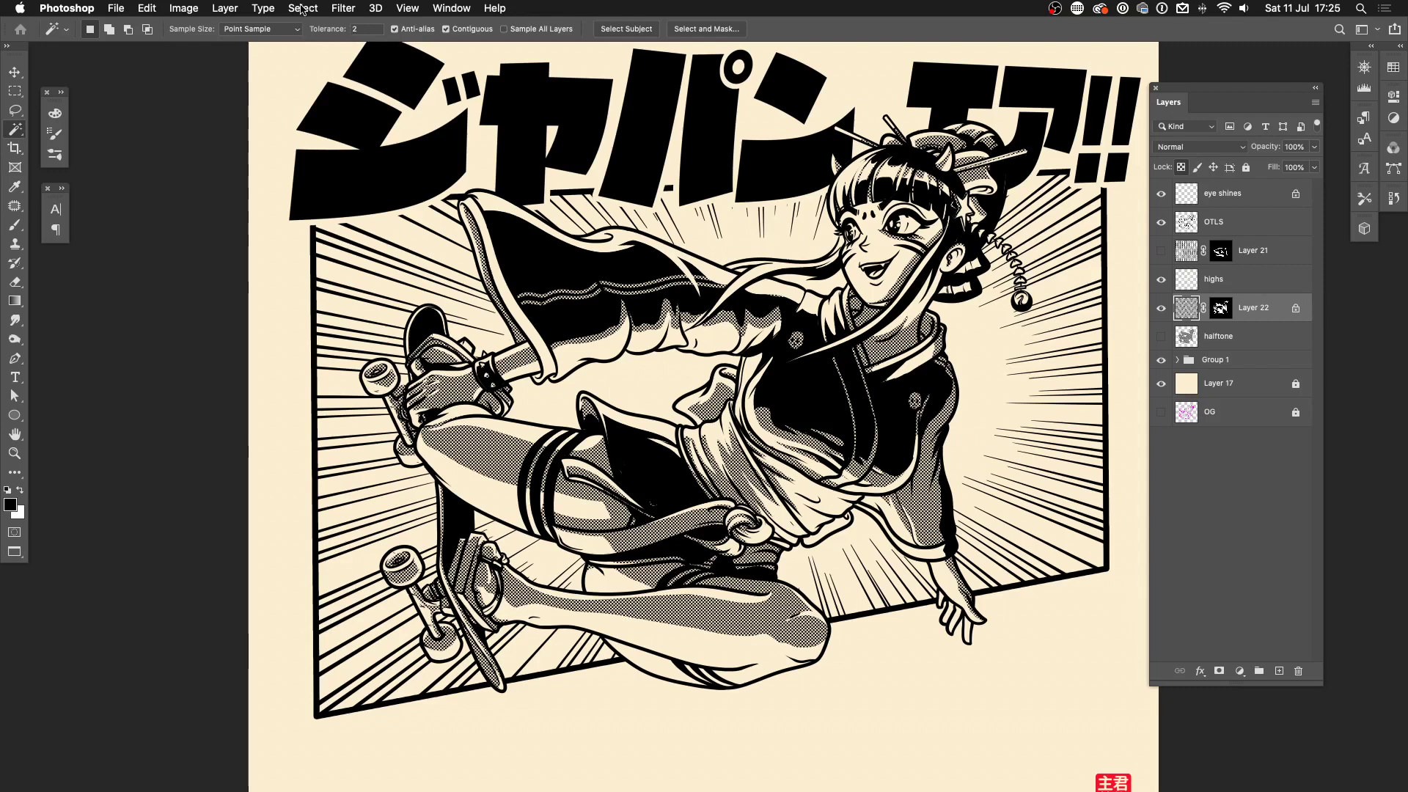
# - Review the max radius and screen angle settings of the Color Halftone filter without applying it to Layer 22
pyautogui.click(343, 8)
pyautogui.moveTo(424, 239)
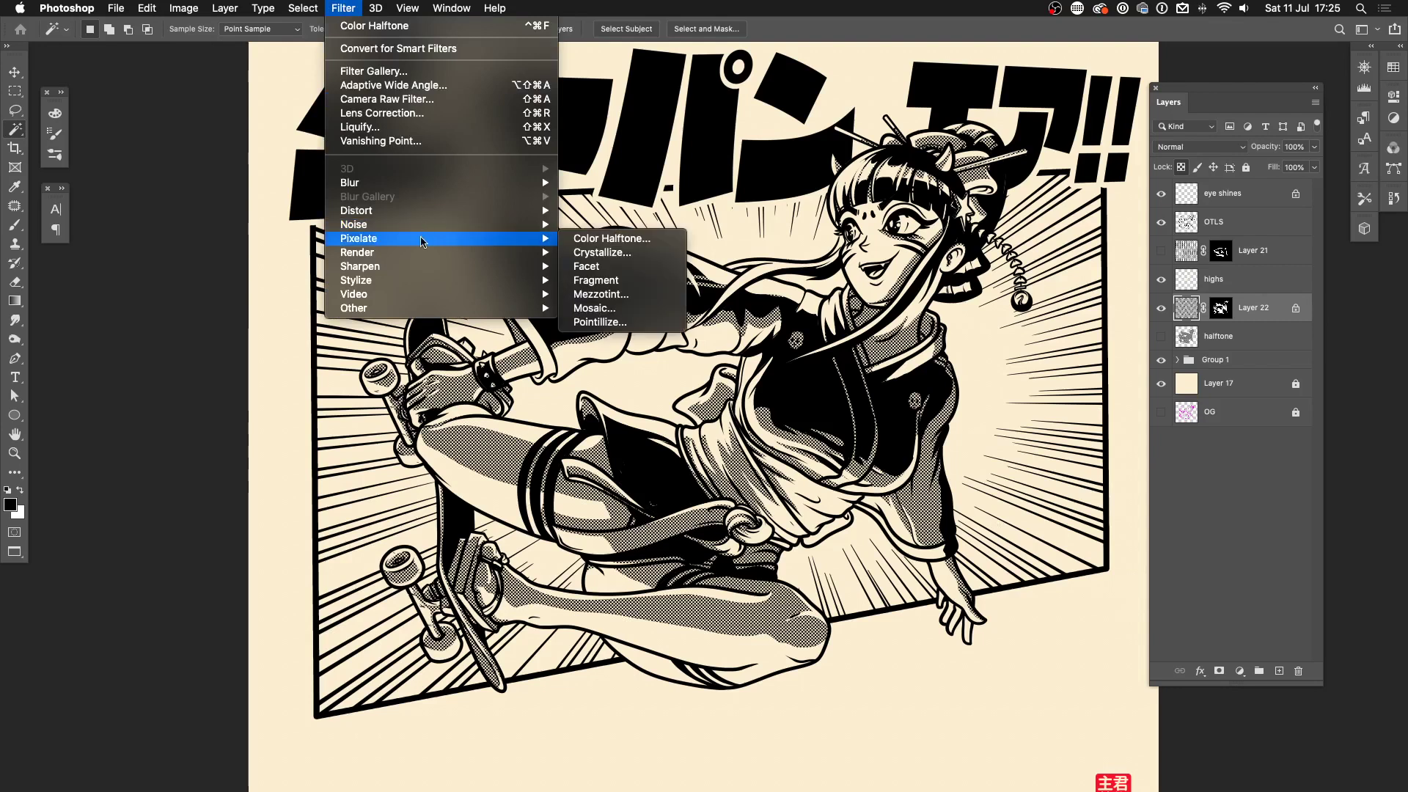
pyautogui.click(612, 238)
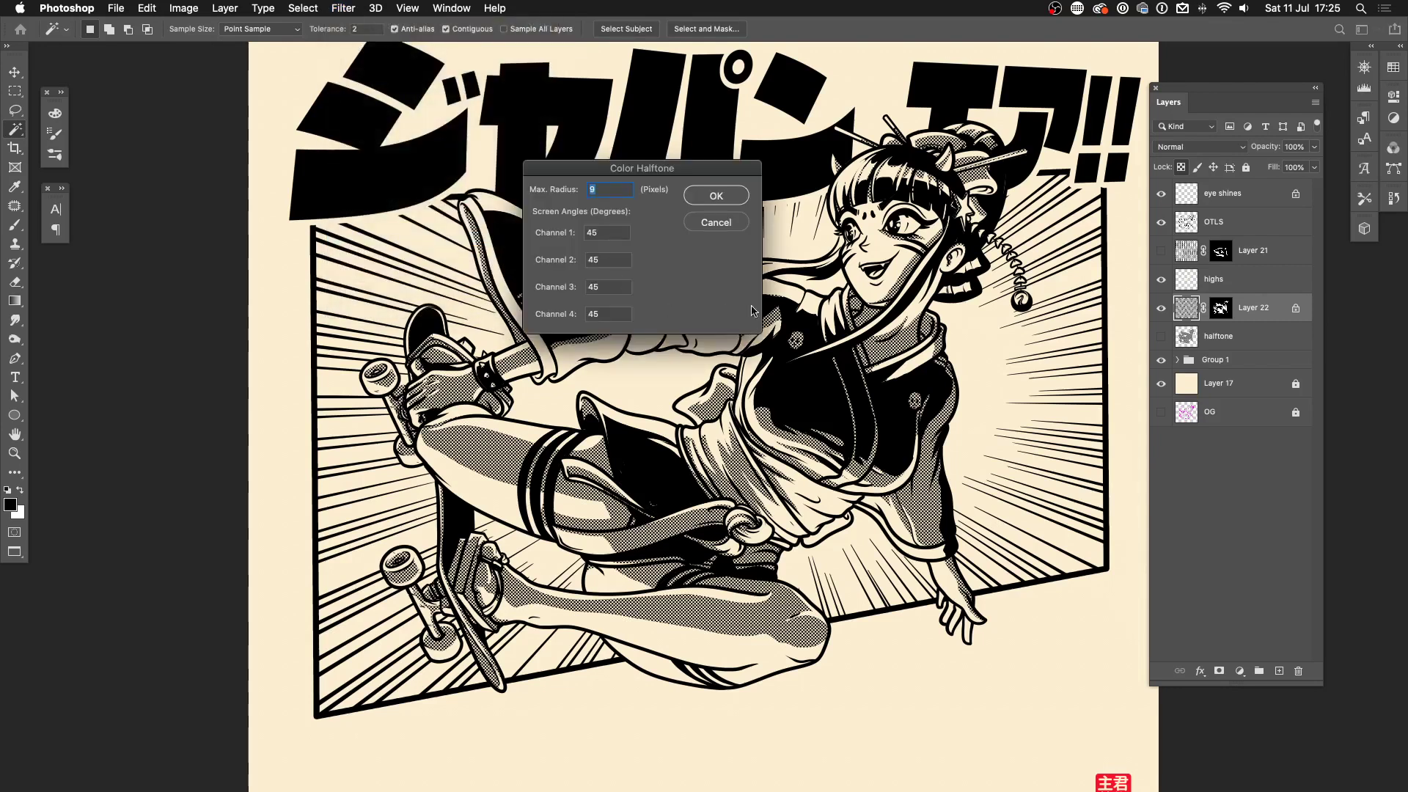
pyautogui.press('alt')
pyautogui.click(701, 221)
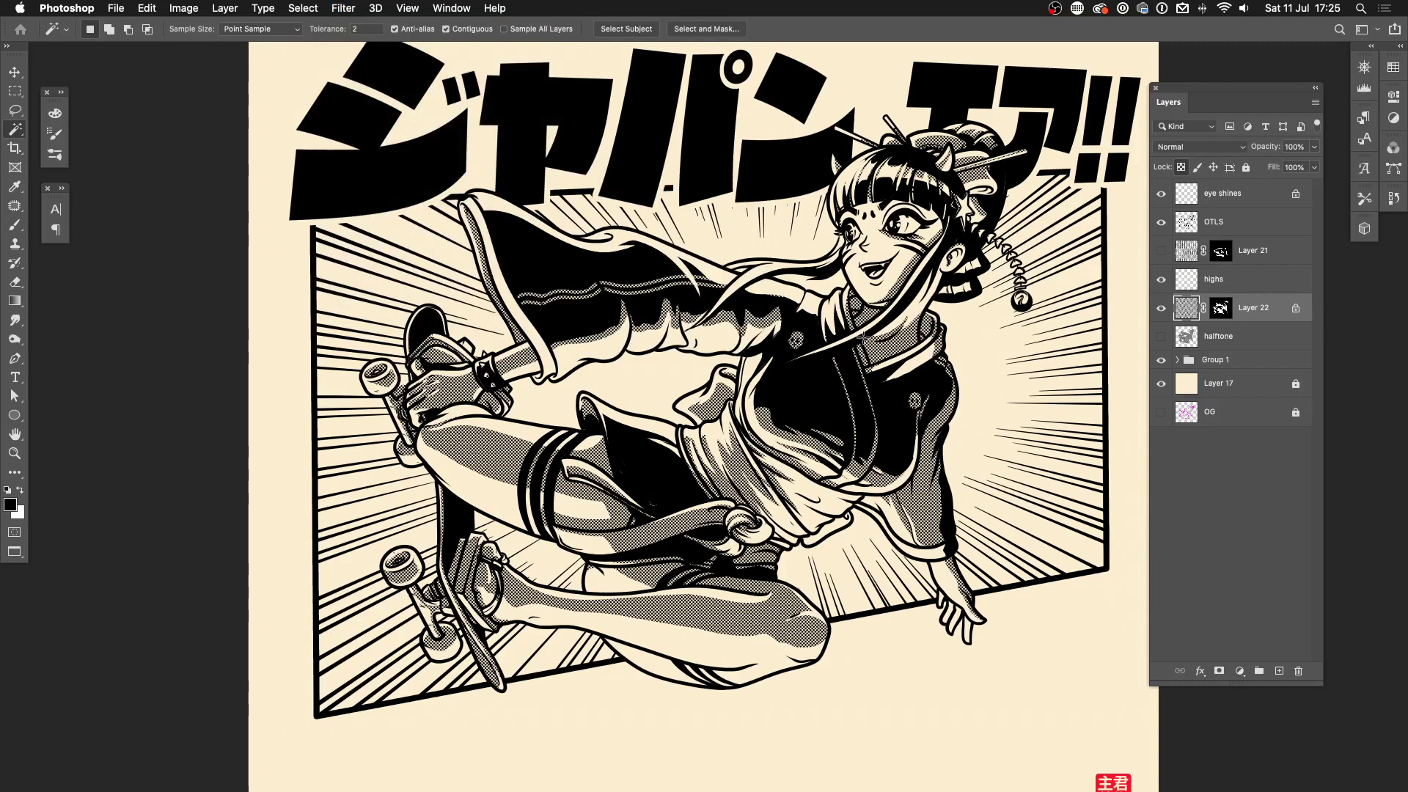
pyautogui.click(343, 8)
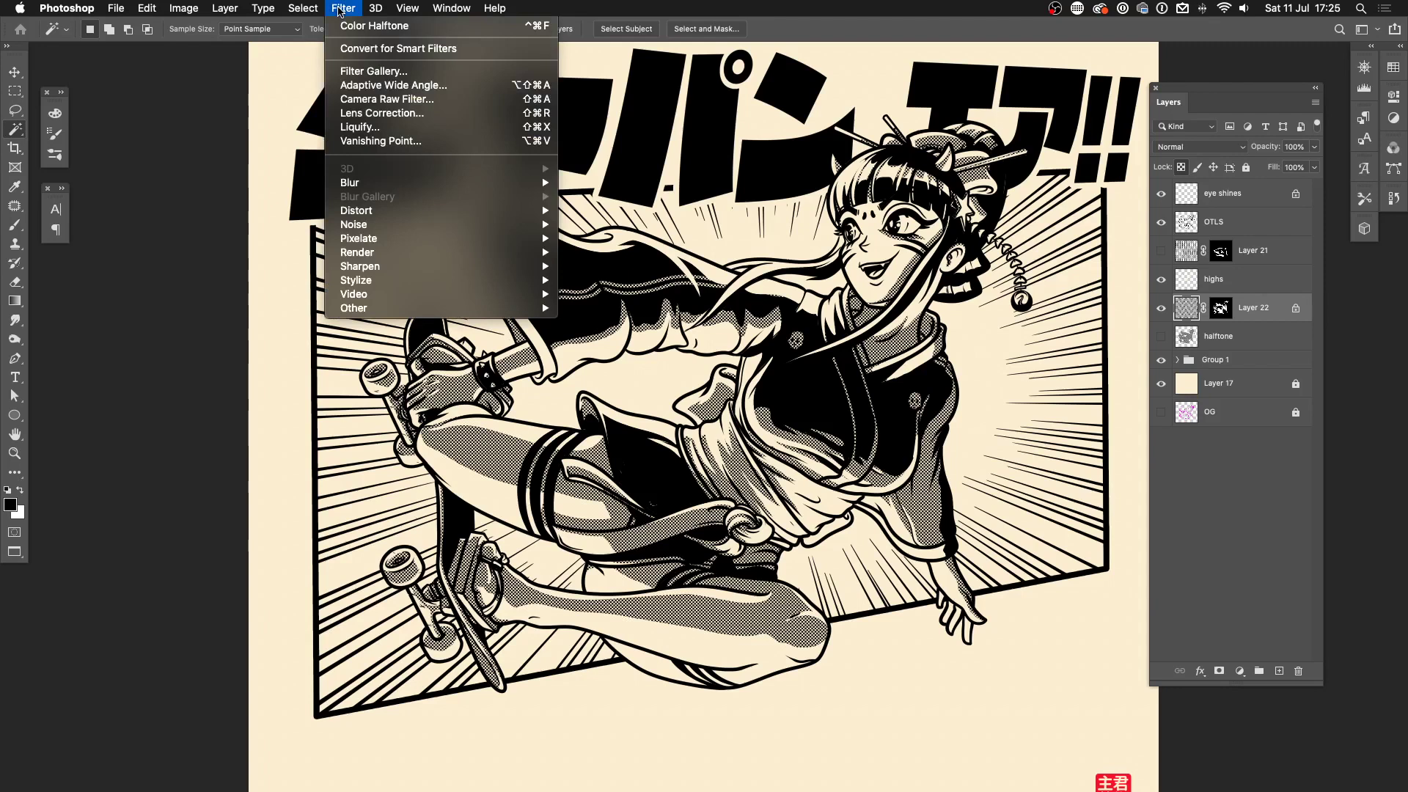
pyautogui.moveTo(411, 238)
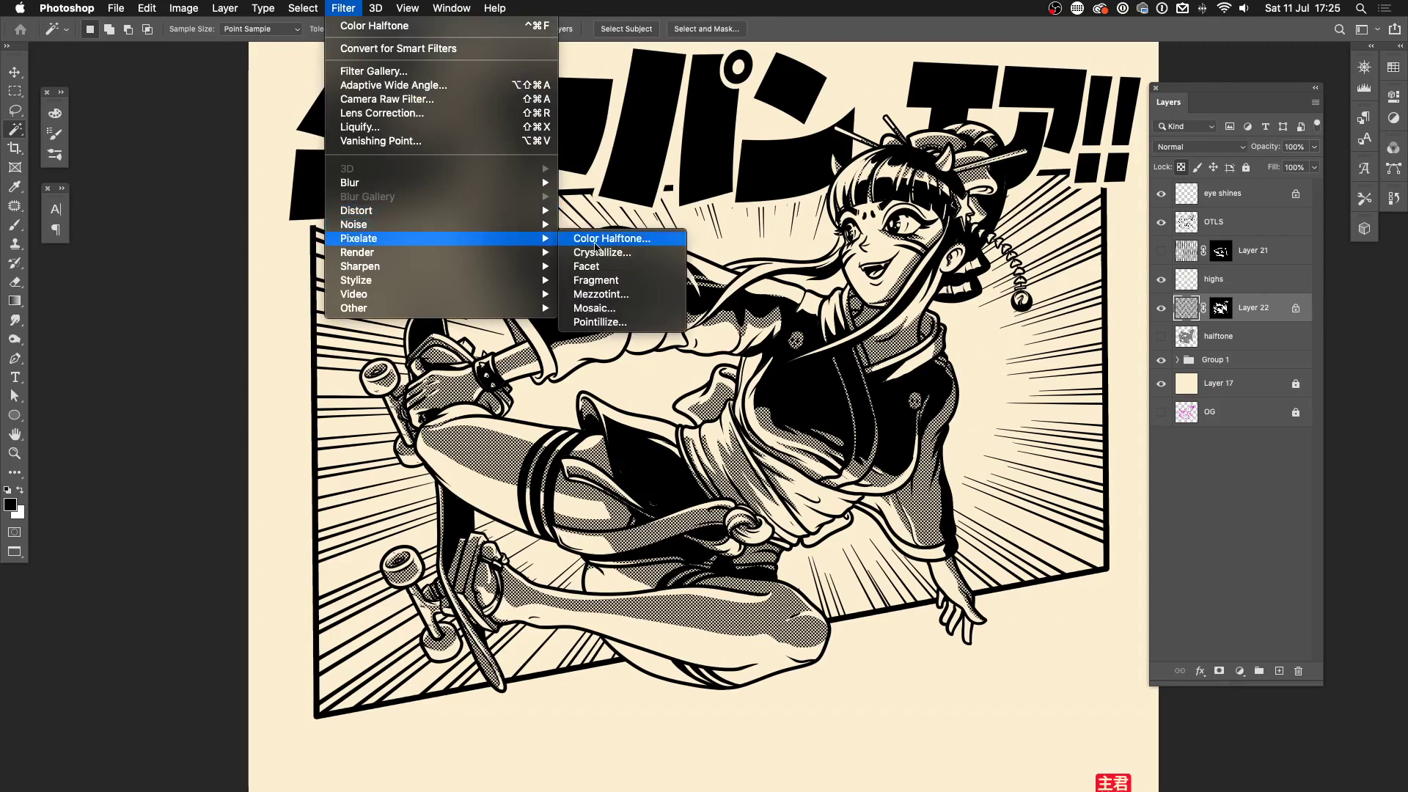
pyautogui.click(639, 239)
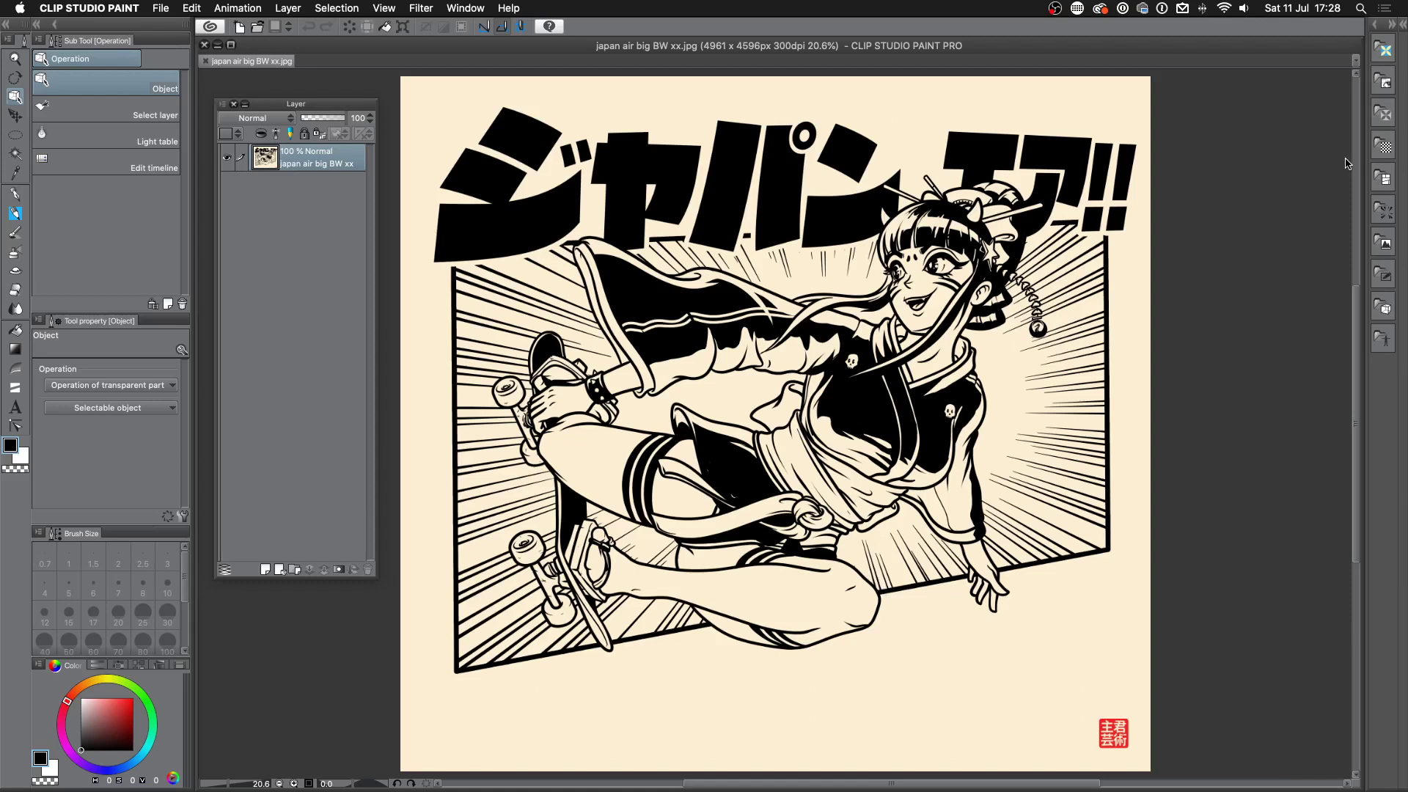
# - Browse the monochrome dot tone materials and apply the 27.5 line 50% Circle Monochrome tone to the artwork
pyautogui.click(1384, 150)
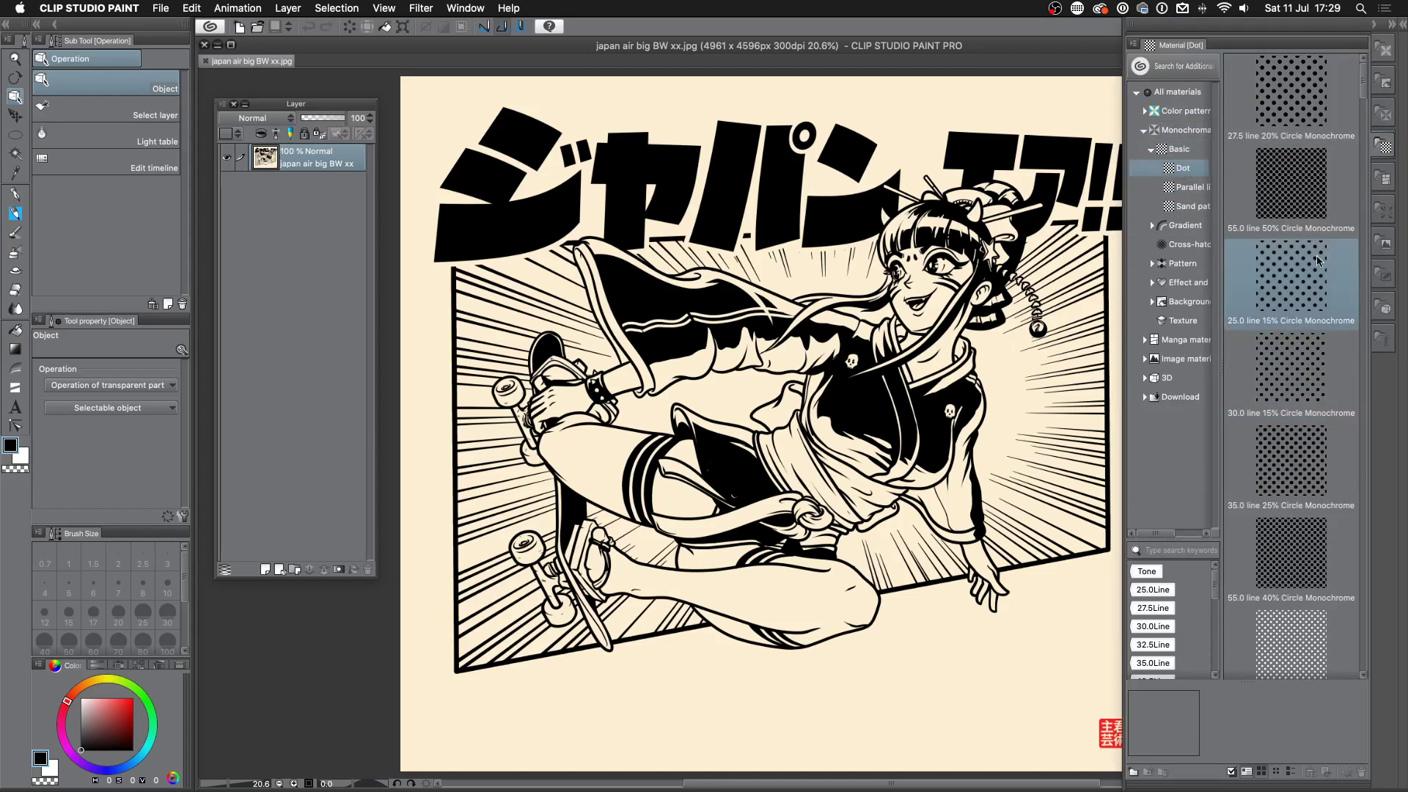
pyautogui.scroll(-4, 1305, 262)
pyautogui.scroll(-10, 1305, 262)
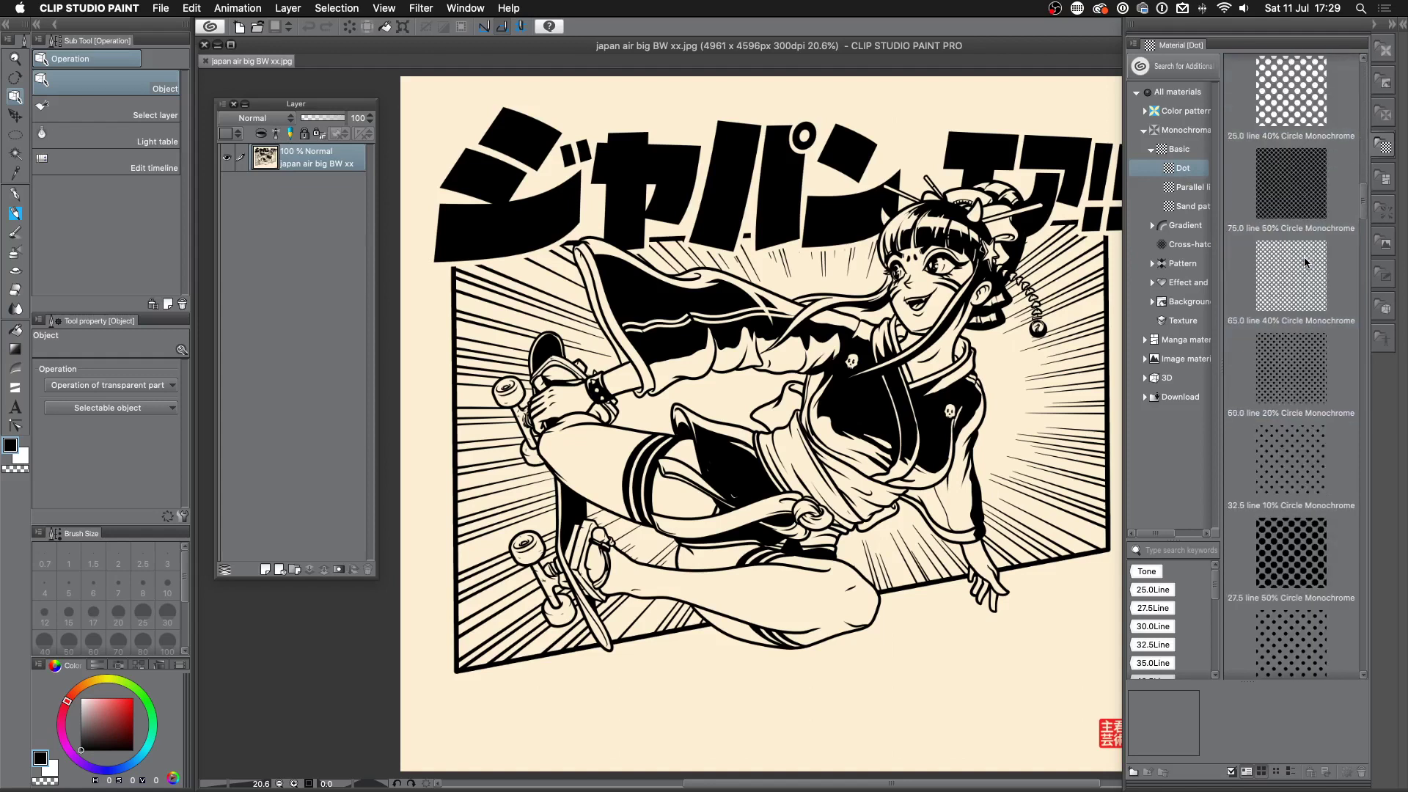
pyautogui.scroll(-6, 1301, 261)
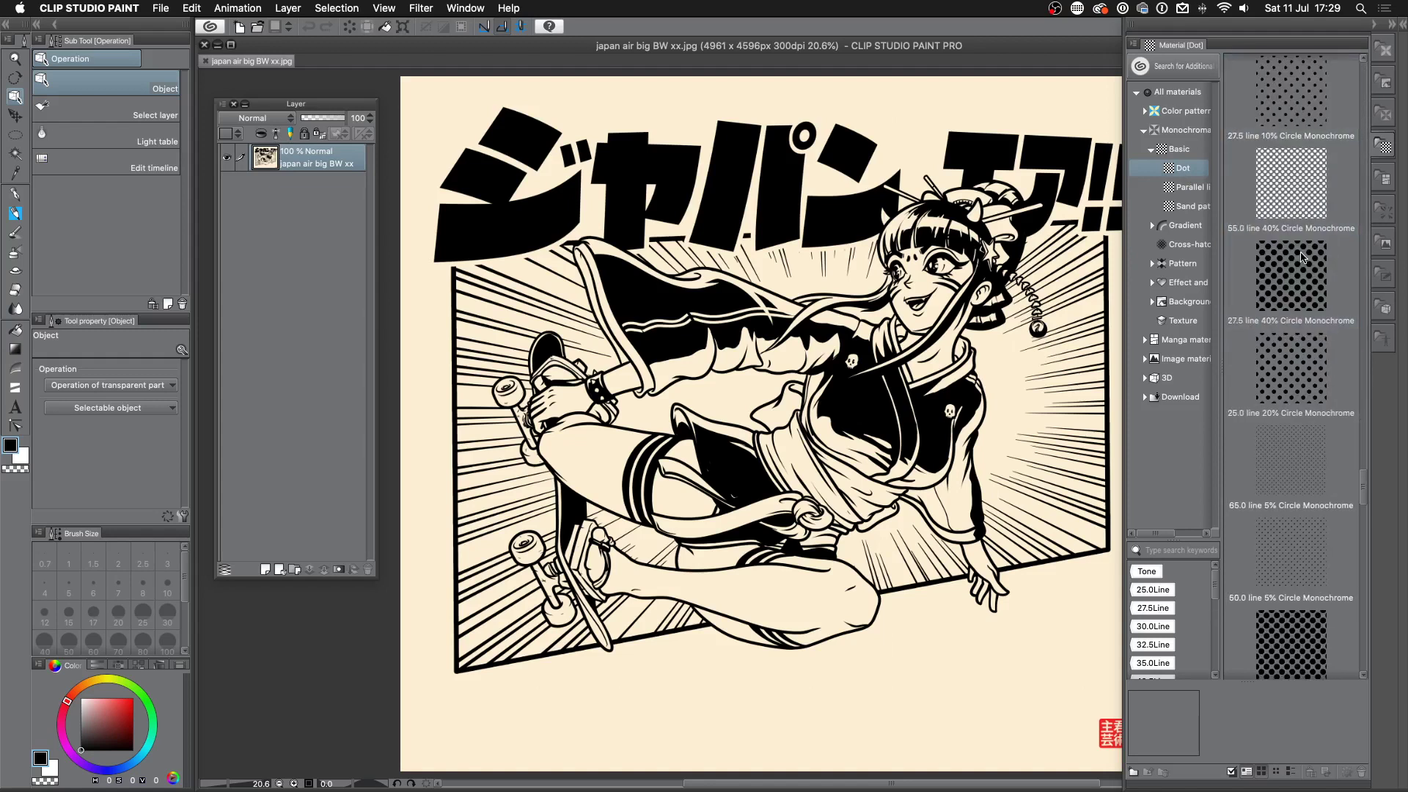
pyautogui.scroll(-3, 1301, 256)
pyautogui.scroll(-5, 1299, 254)
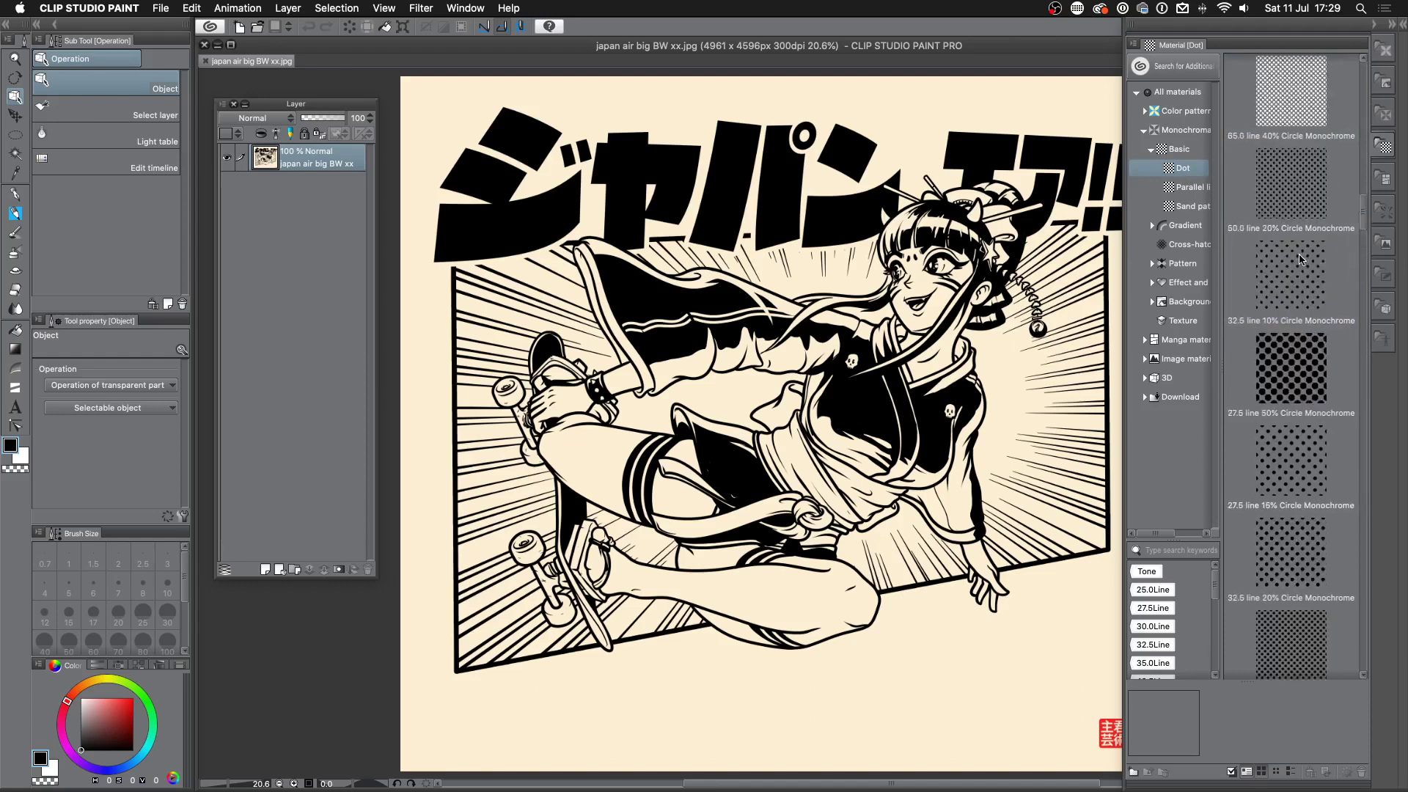
pyautogui.moveTo(1267, 281); pyautogui.dragTo(676, 415)
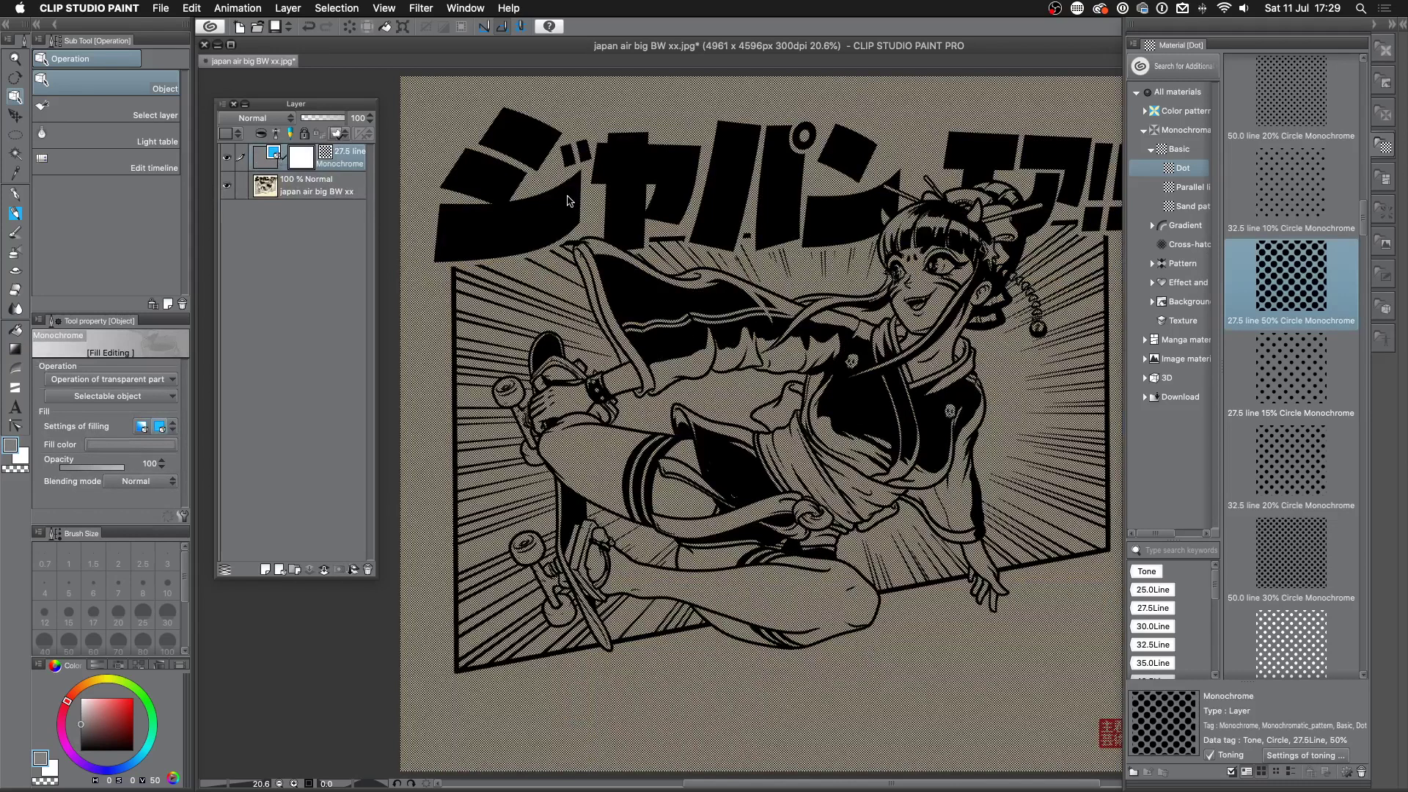
# - Inspect the tone dots up close and across the artwork, and set the tone layer's fill color to black
pyautogui.scroll(1, 777, 369)
pyautogui.scroll(8, 777, 369)
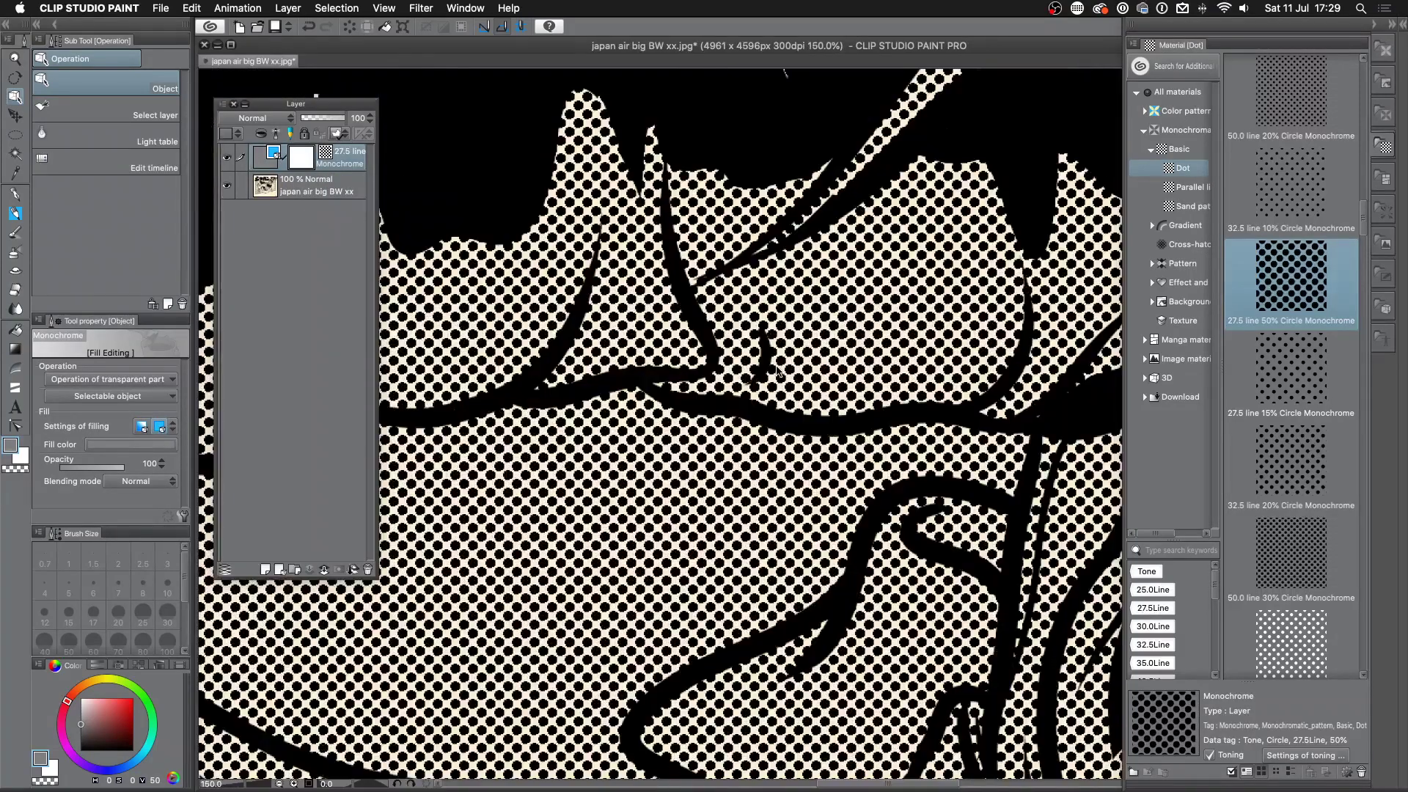
pyautogui.scroll(2, 777, 368)
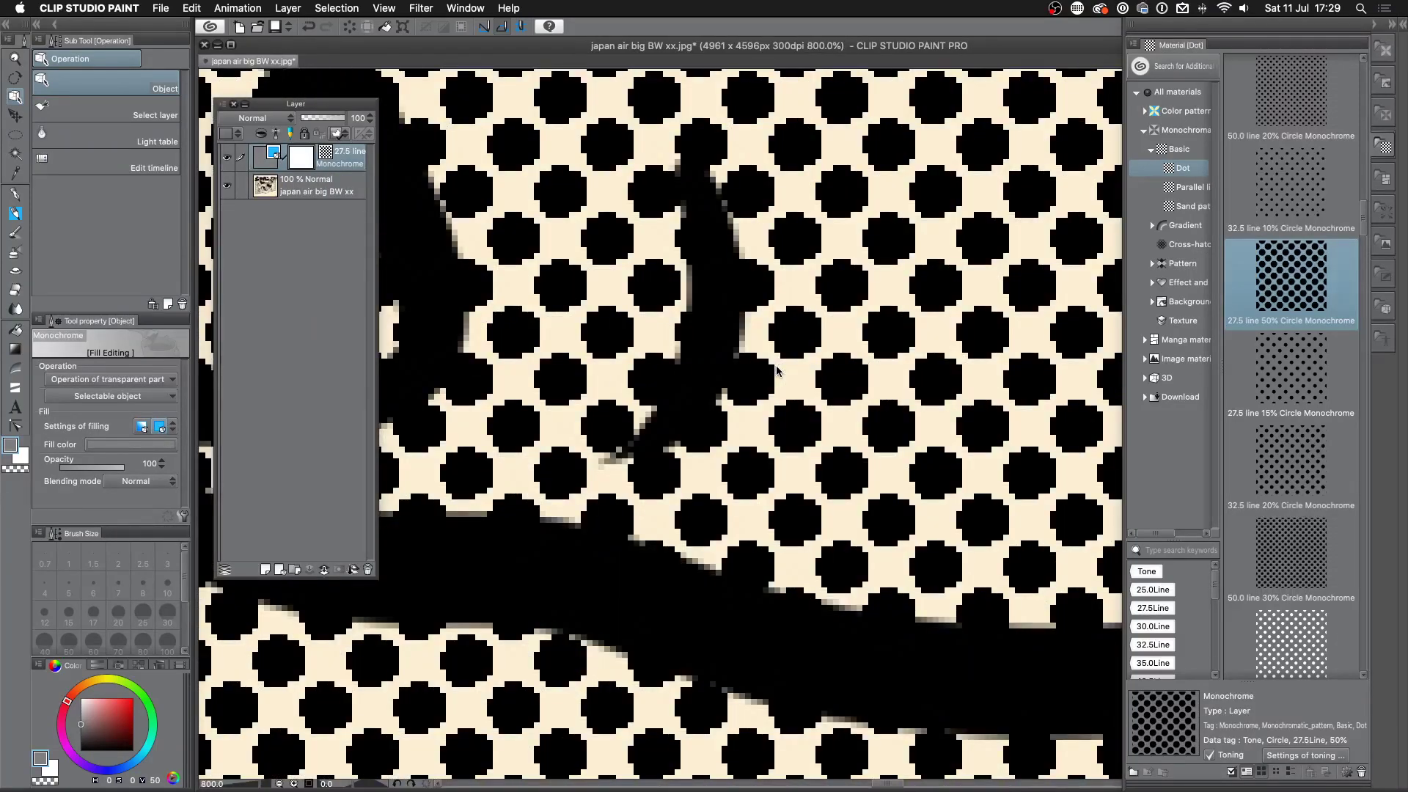
pyautogui.scroll(-10, 777, 370)
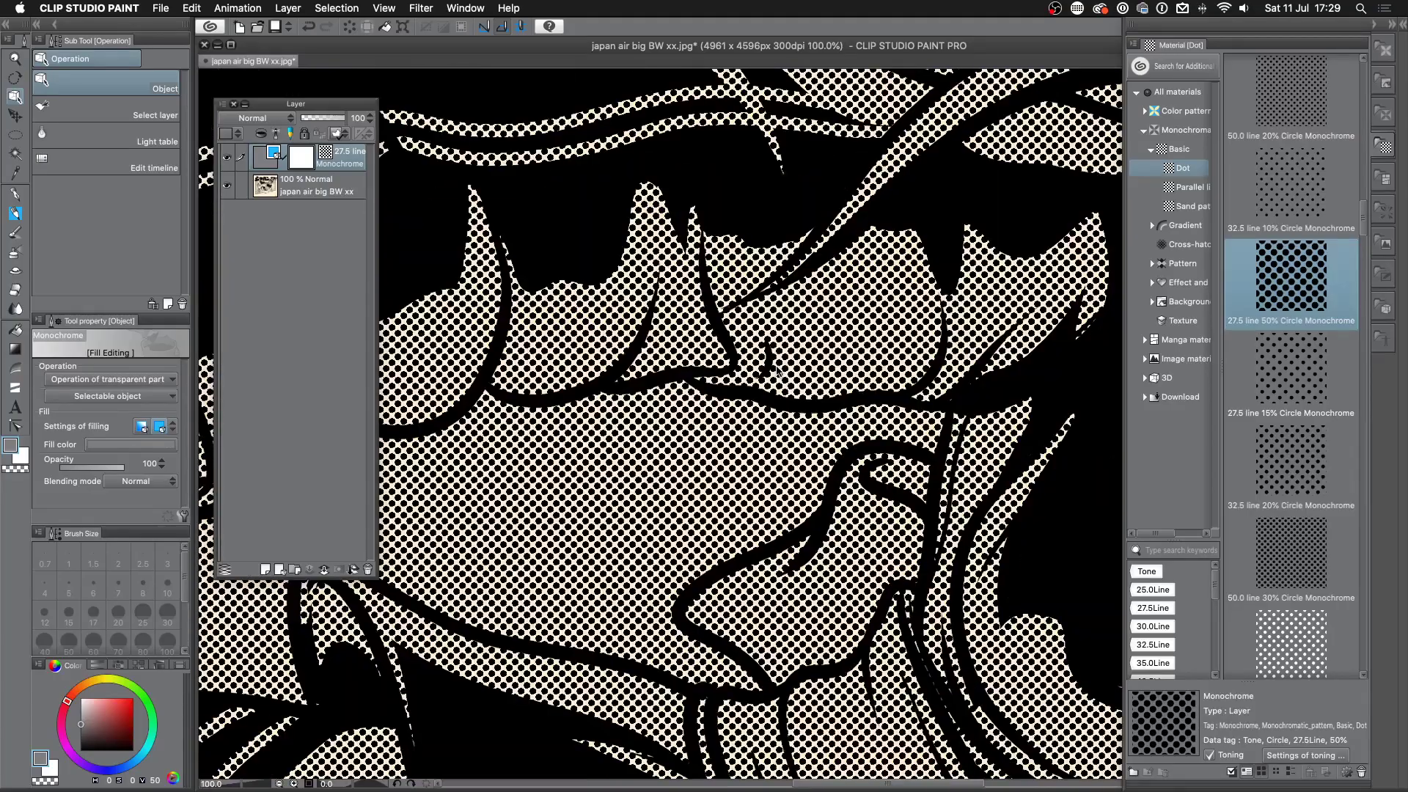
pyautogui.scroll(-3, 776, 370)
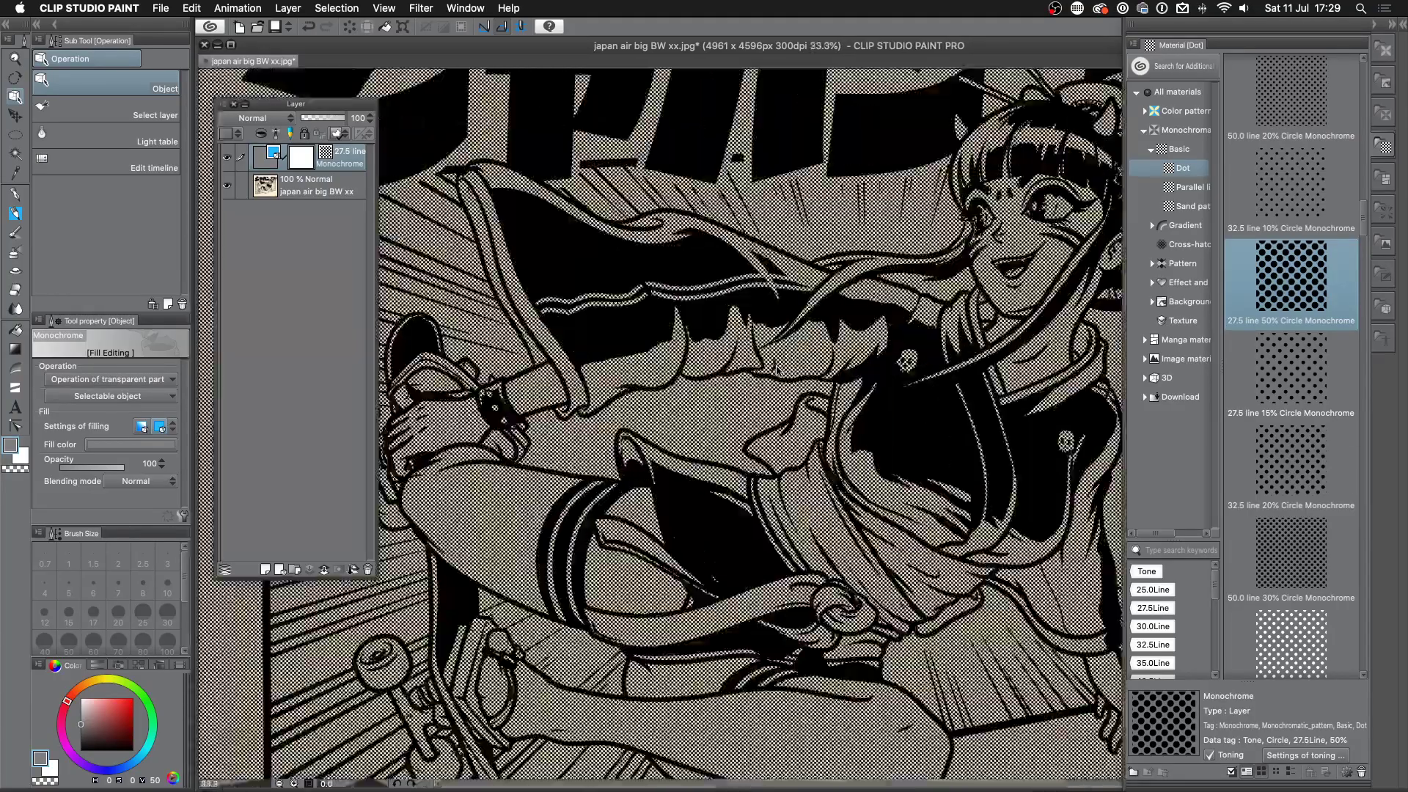
pyautogui.scroll(3, 776, 371)
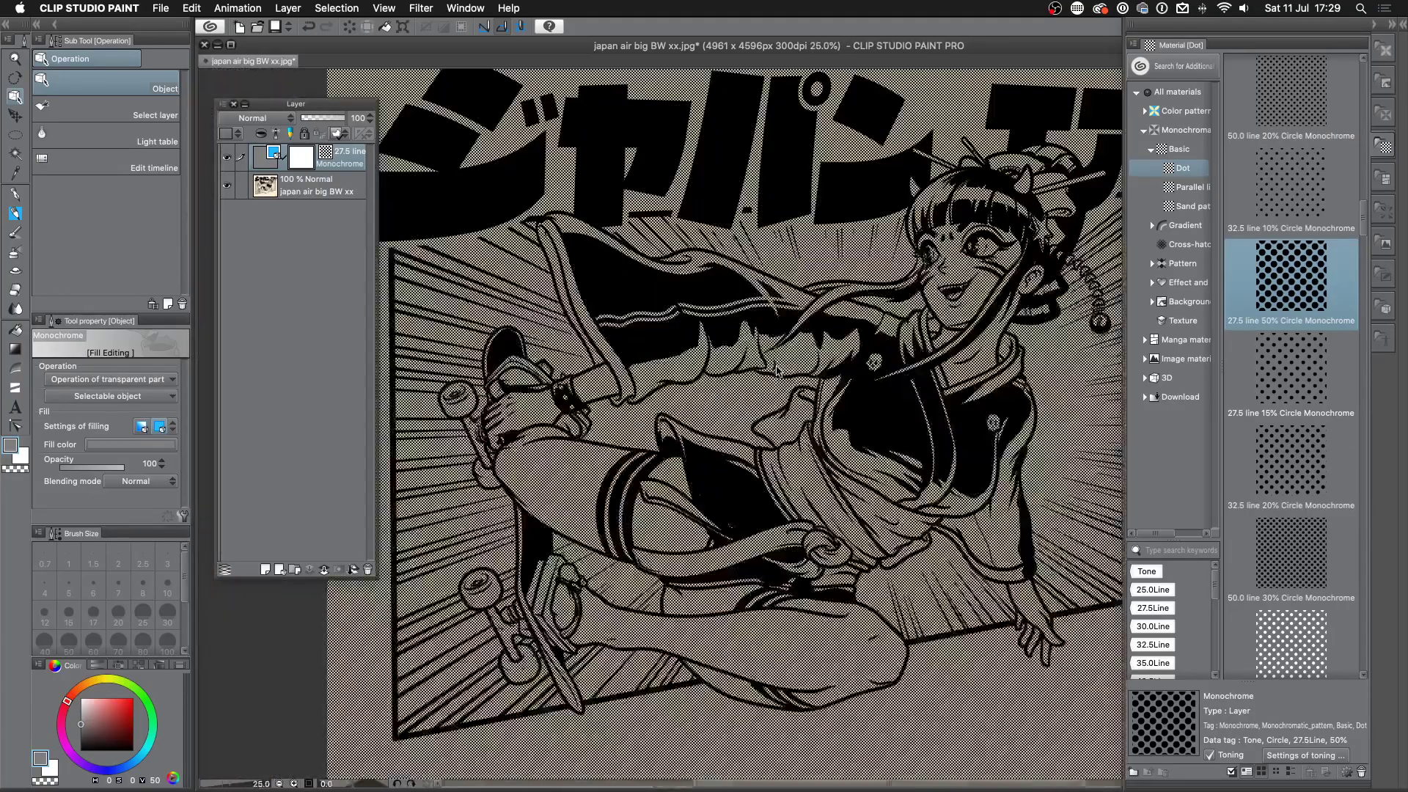
pyautogui.click(301, 159)
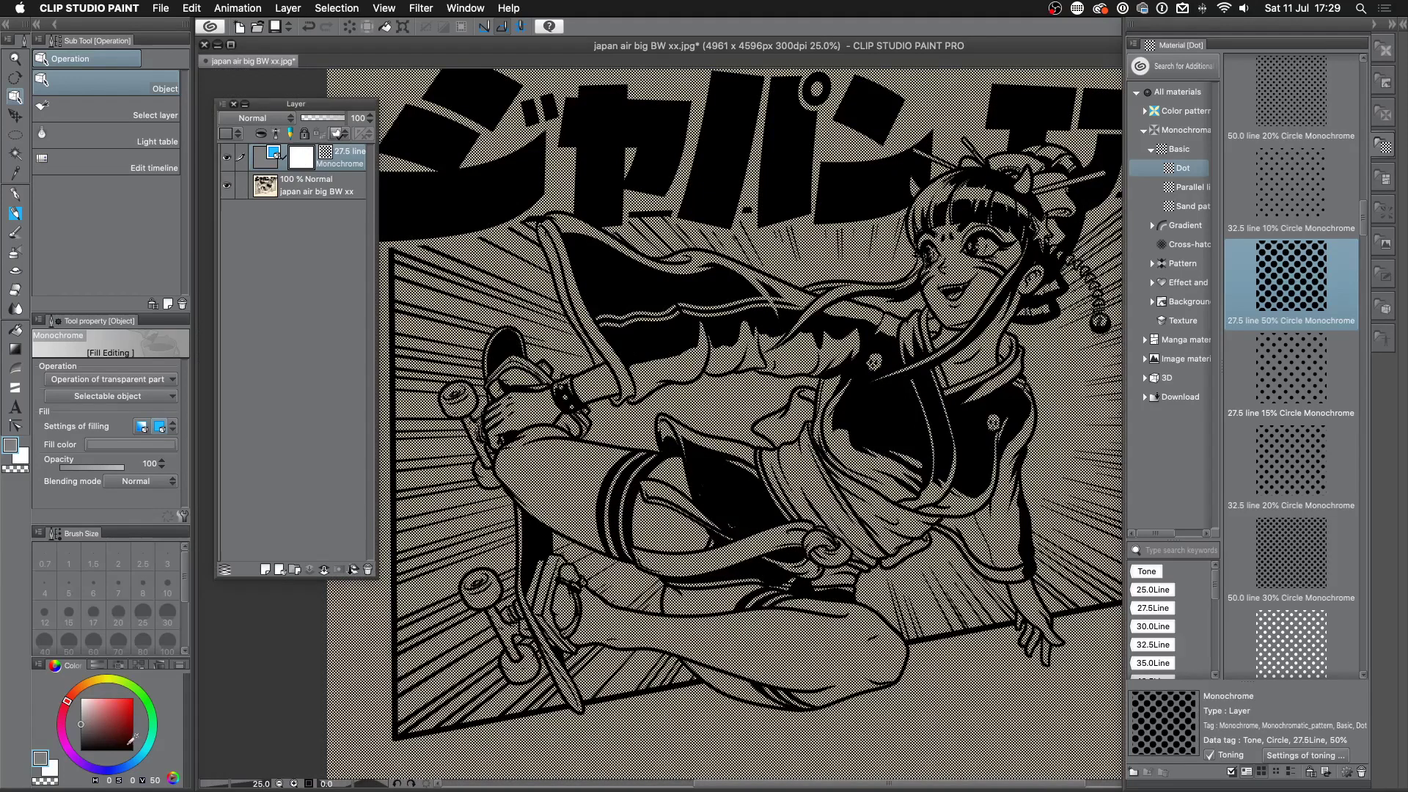
pyautogui.click(133, 749)
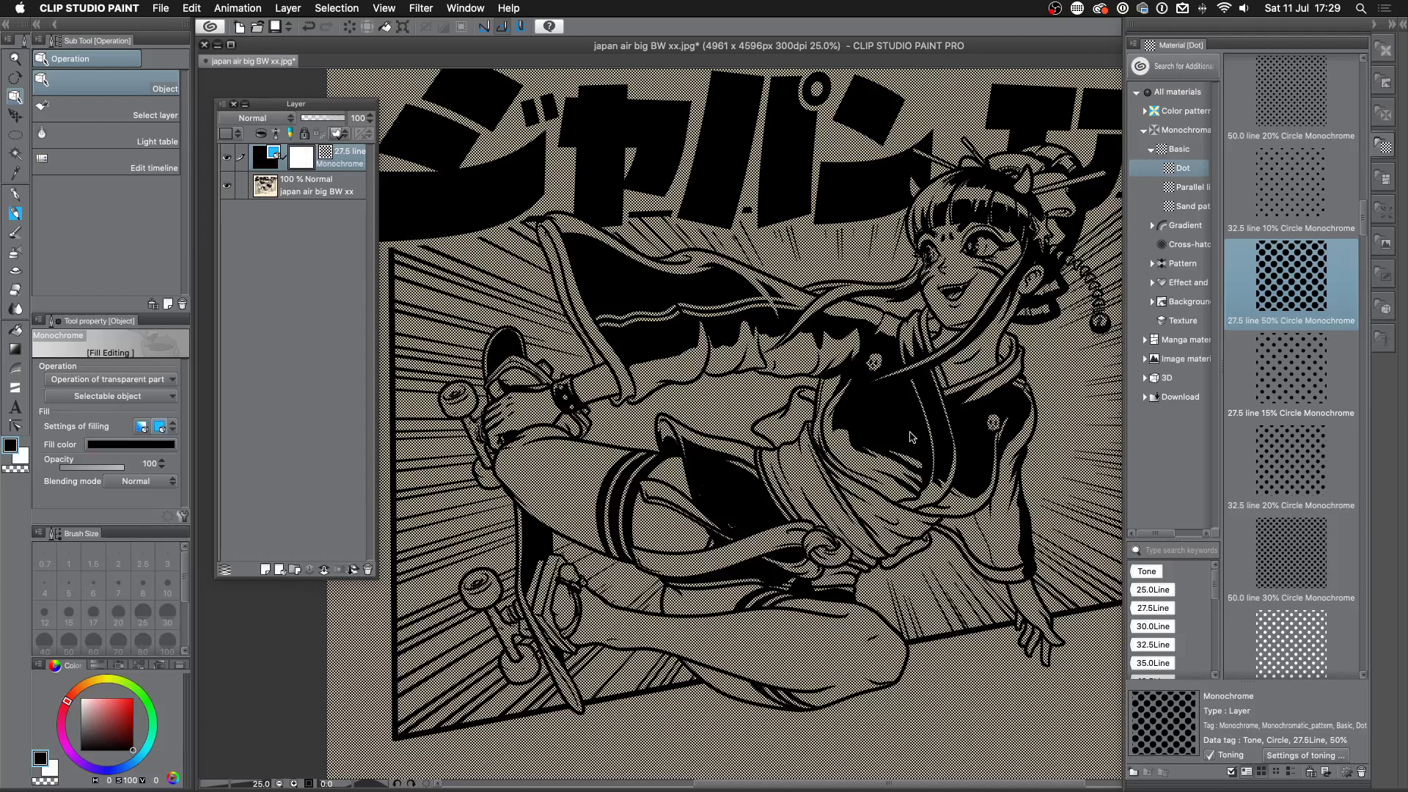
# - Switch to the G-pen for painting around the skateboarder's raised leg
pyautogui.press('p')
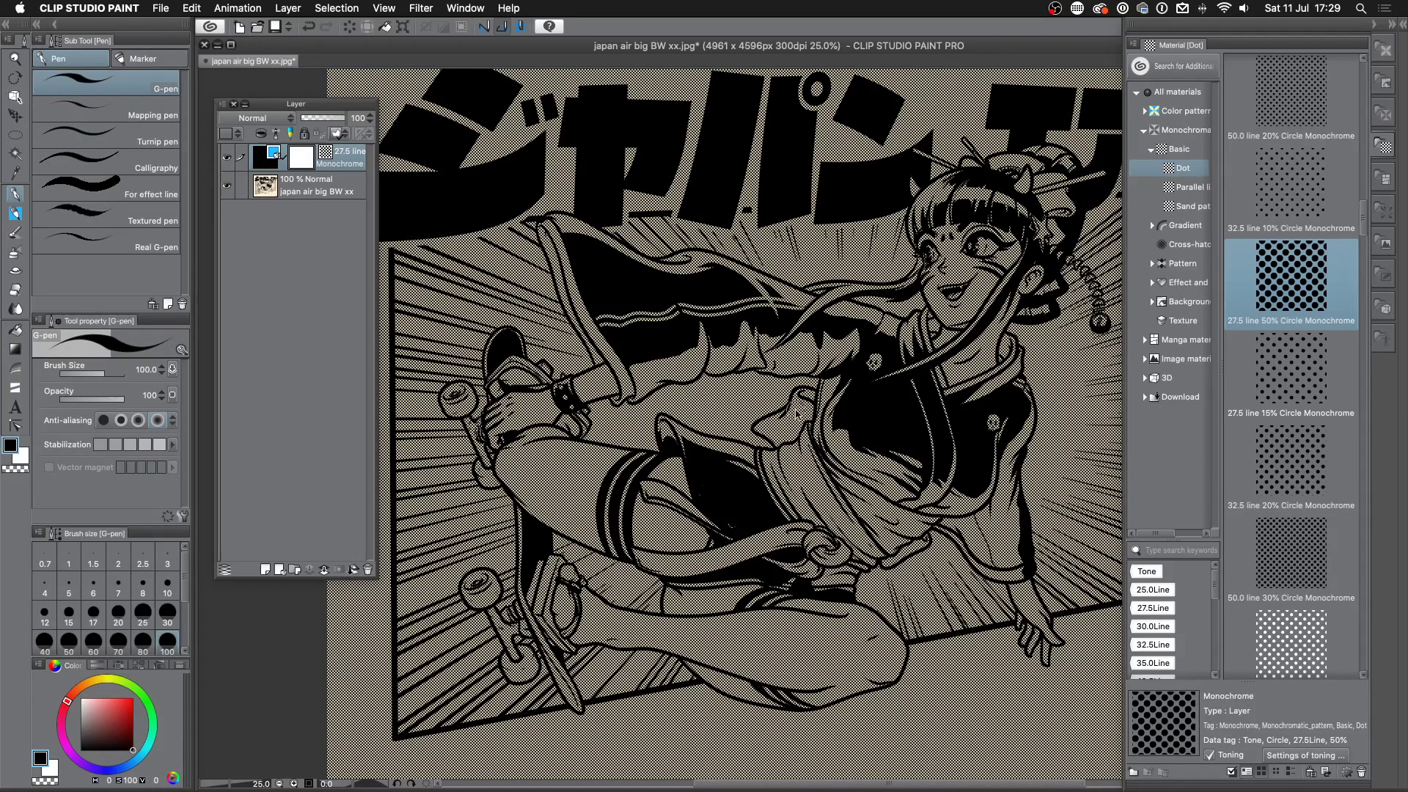
pyautogui.scroll(1, 794, 405)
pyautogui.scroll(2, 815, 460)
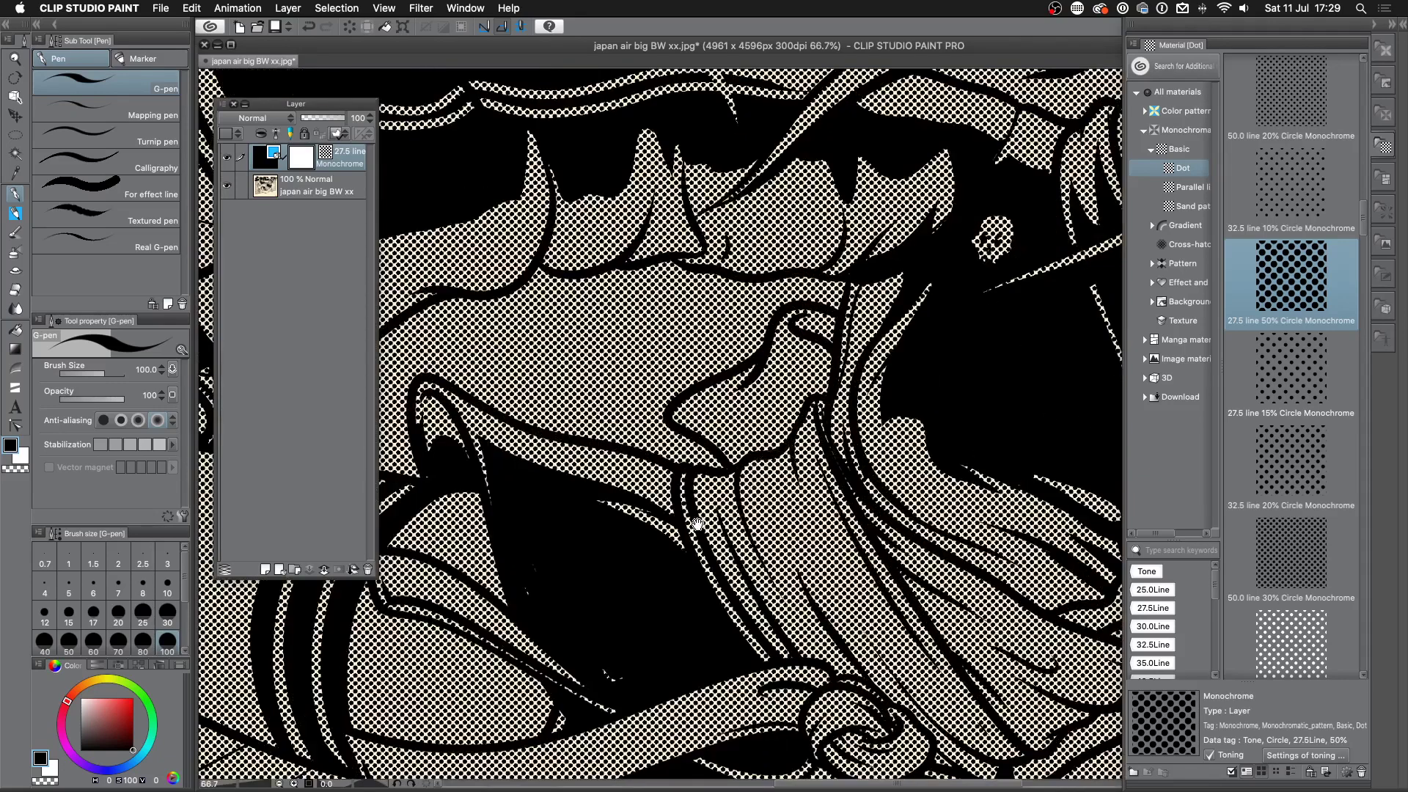
pyautogui.moveTo(773, 477); pyautogui.dragTo(979, 413)
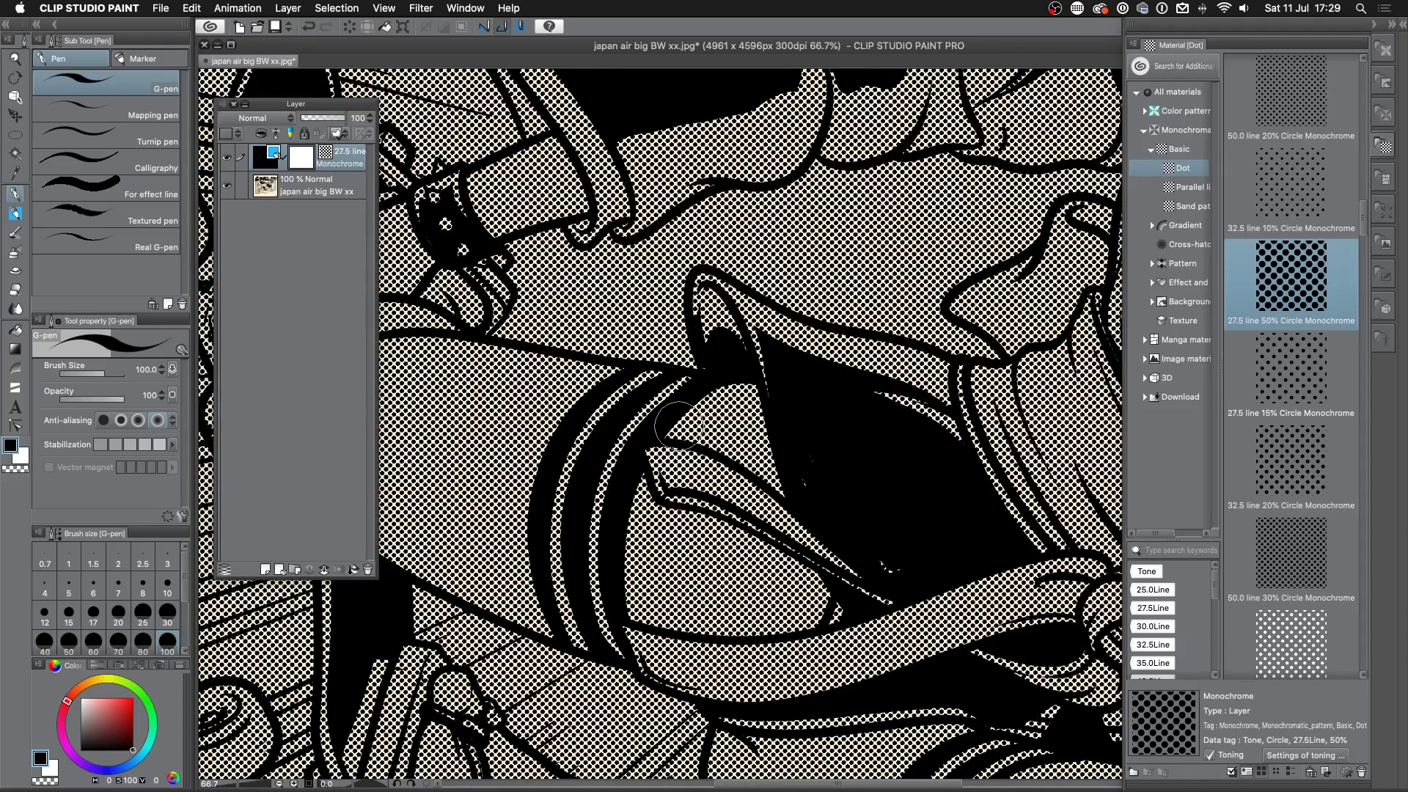
pyautogui.moveTo(685, 559); pyautogui.dragTo(902, 449)
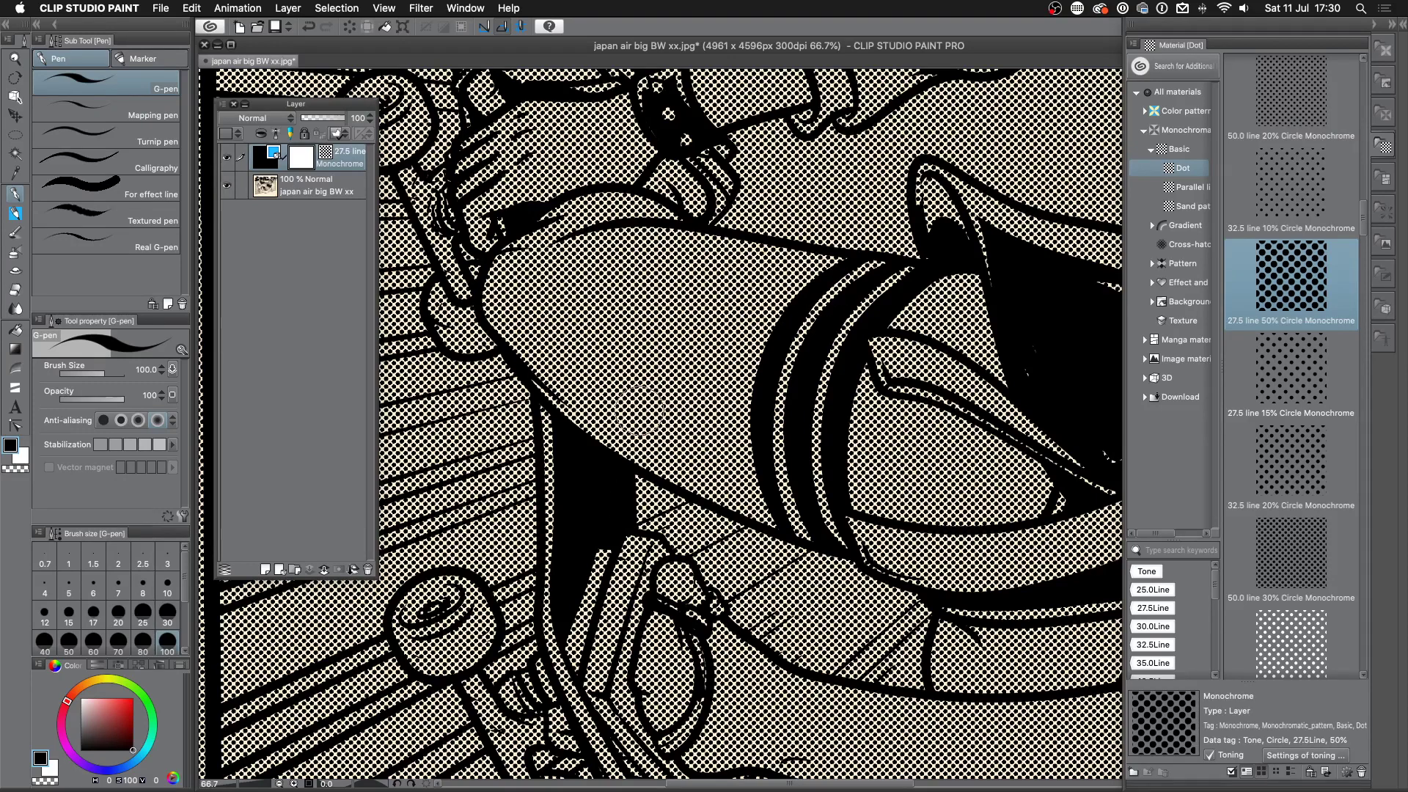
# - Add a new layer, hide the 27.5 line tone layer and scribble a thick black loop over the raised leg
pyautogui.click(266, 571)
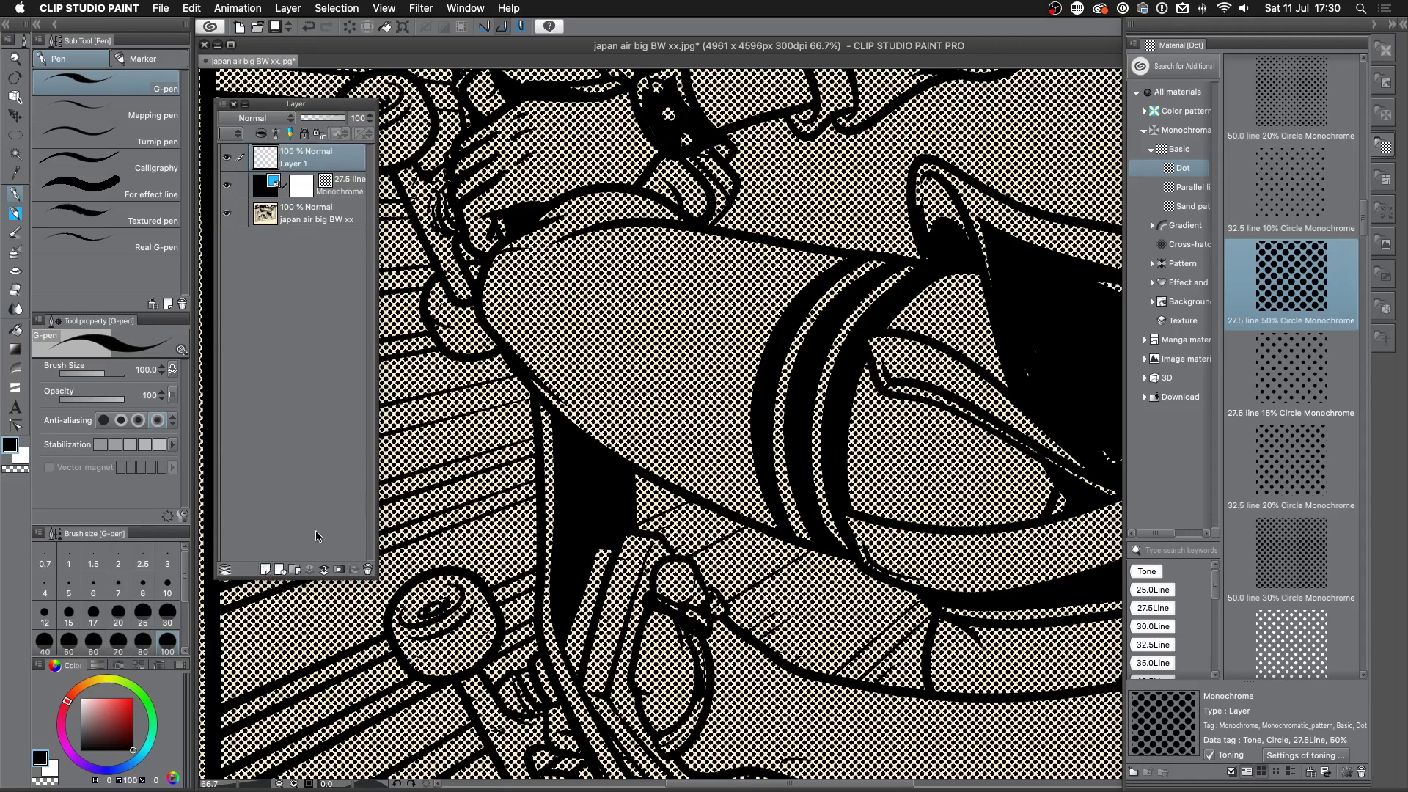
pyautogui.click(226, 186)
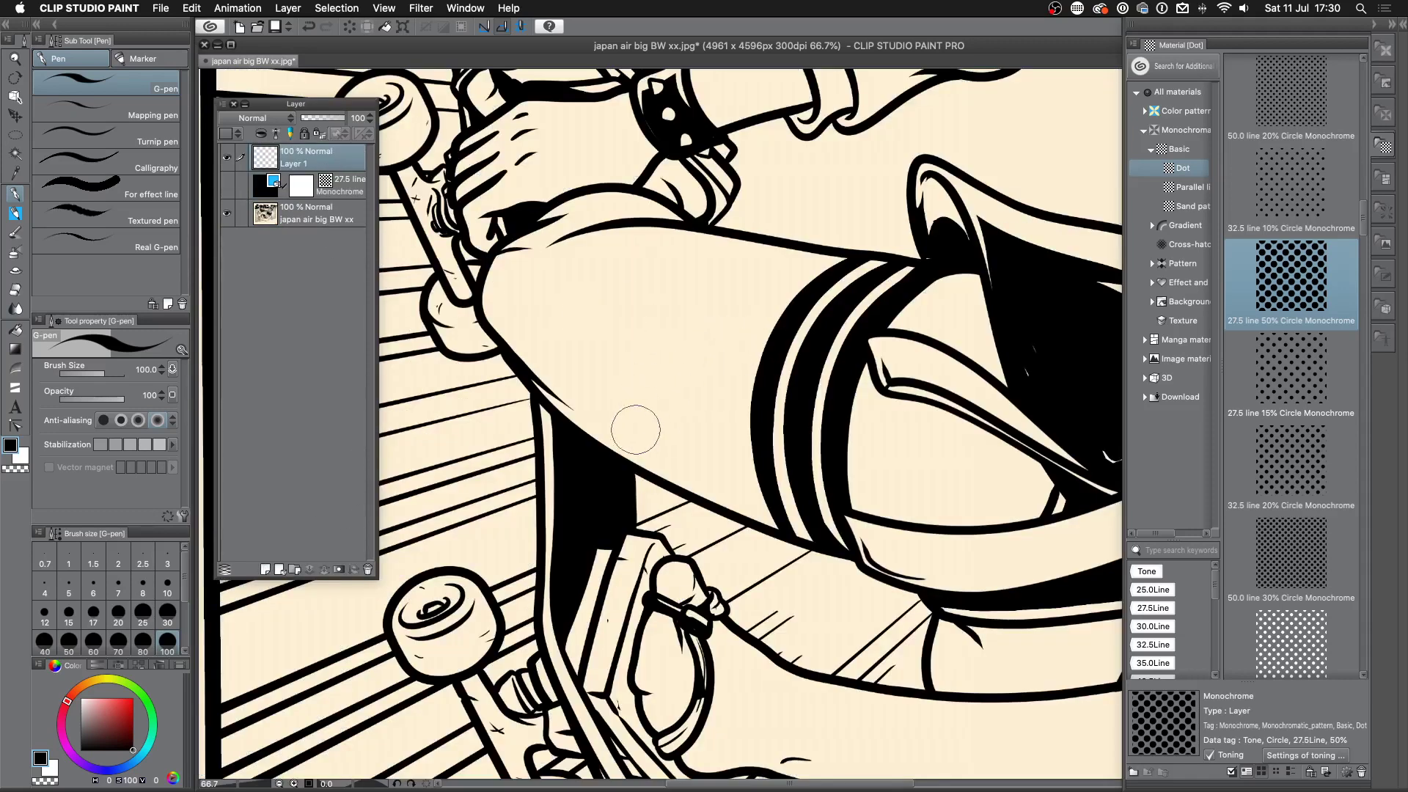
pyautogui.moveTo(619, 403)
pyautogui.mouseDown()
pyautogui.moveTo(823, 195)
pyautogui.moveTo(622, 506)
pyautogui.moveTo(763, 532)
pyautogui.mouseUp()
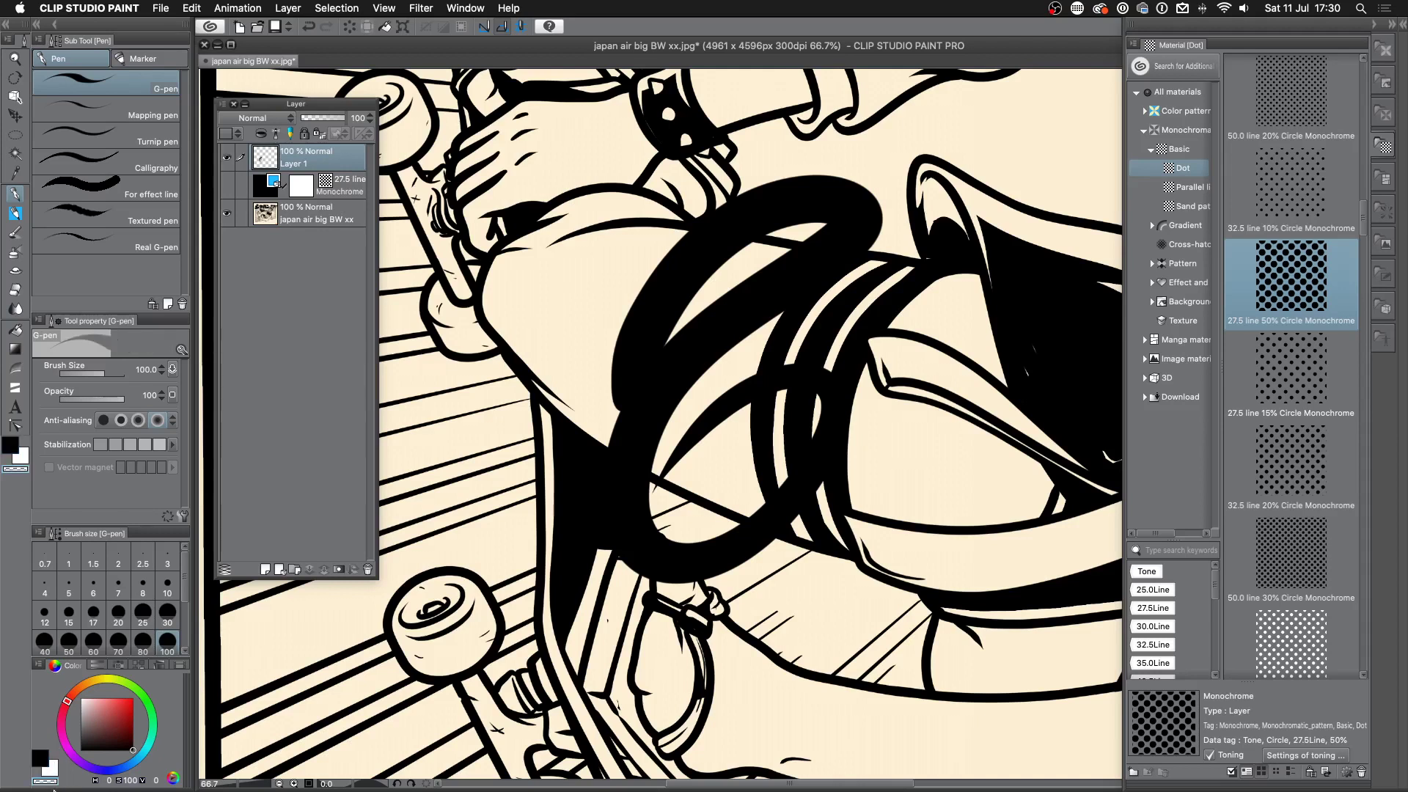
# - Erase crossing strokes through the black scribble with the G-pen in transparent color and delete the test layer
pyautogui.moveTo(63, 780)
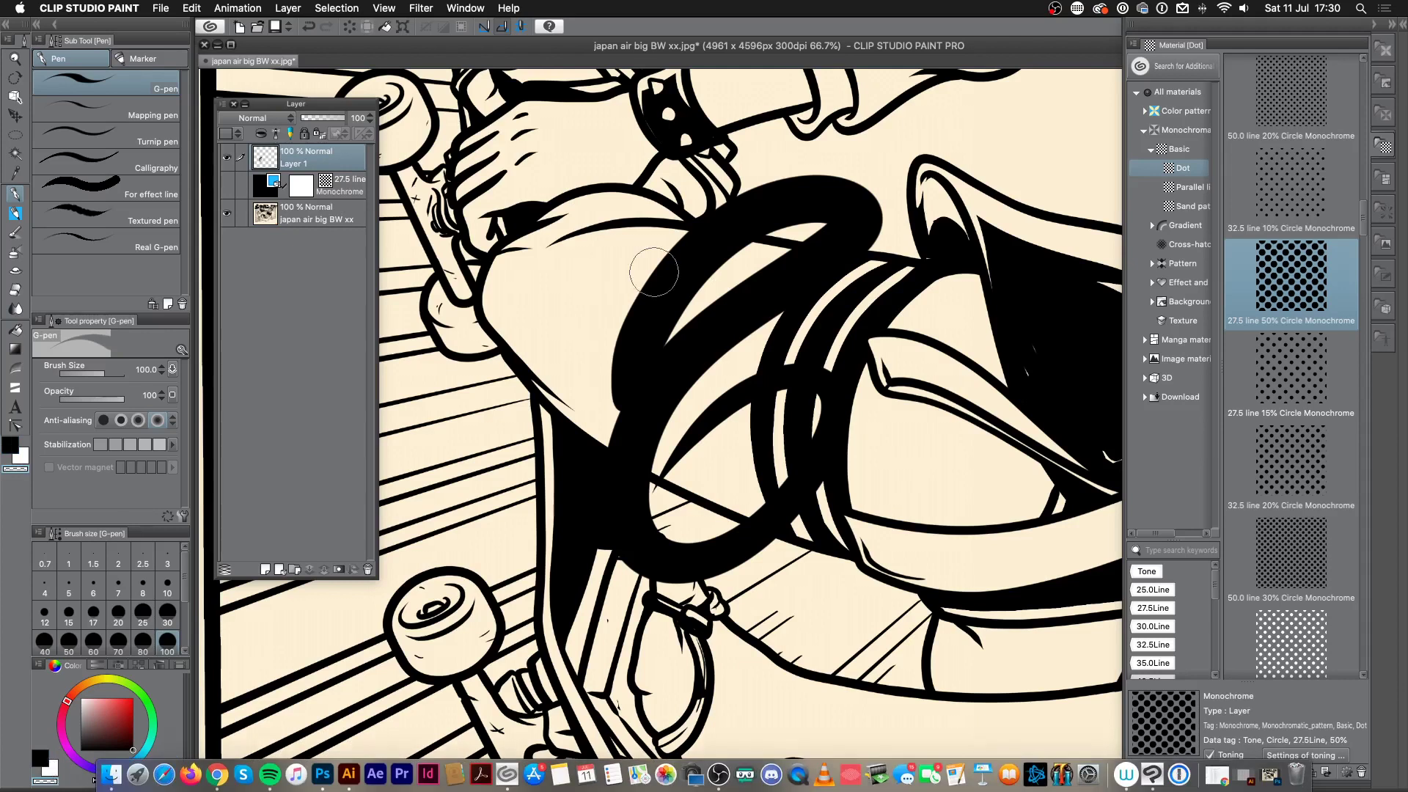
pyautogui.moveTo(662, 218); pyautogui.dragTo(704, 432)
pyautogui.moveTo(684, 205); pyautogui.dragTo(721, 438)
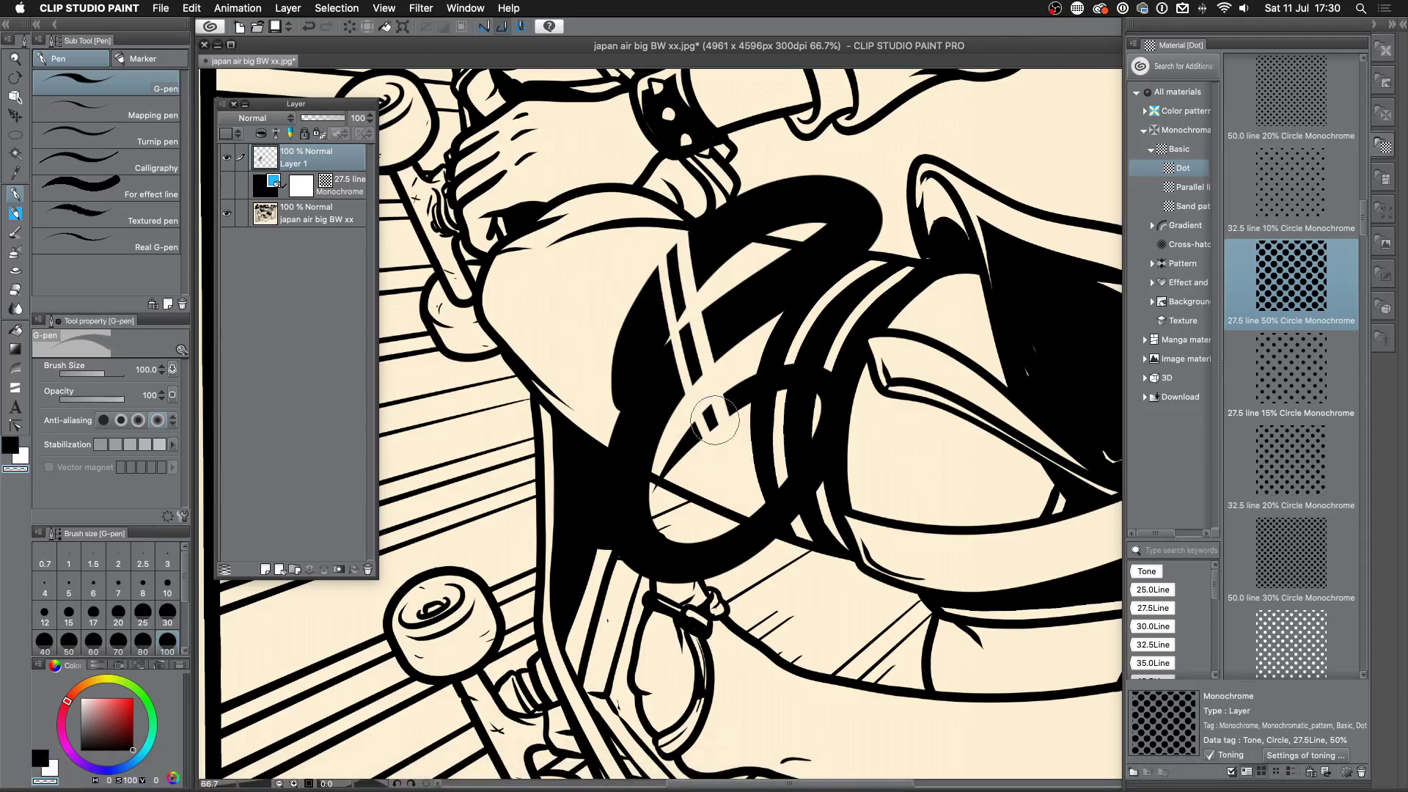
pyautogui.moveTo(640, 253); pyautogui.dragTo(693, 480)
pyautogui.moveTo(710, 352); pyautogui.dragTo(712, 185)
pyautogui.moveTo(715, 235); pyautogui.dragTo(755, 551)
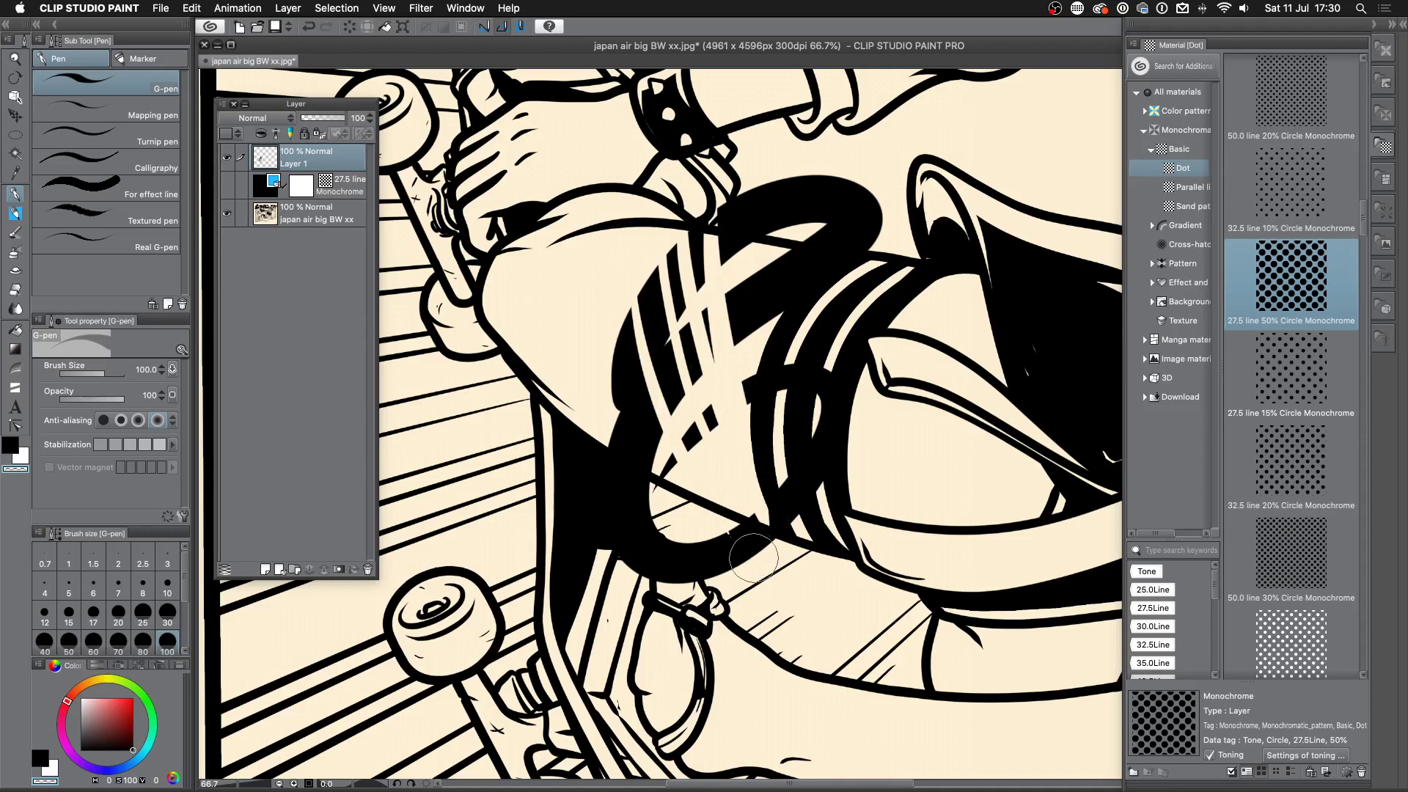
pyautogui.click(368, 569)
# - Show the 27.5 line tone layer and mask out its dots along the underside of the raised leg in transparent color
pyautogui.click(227, 157)
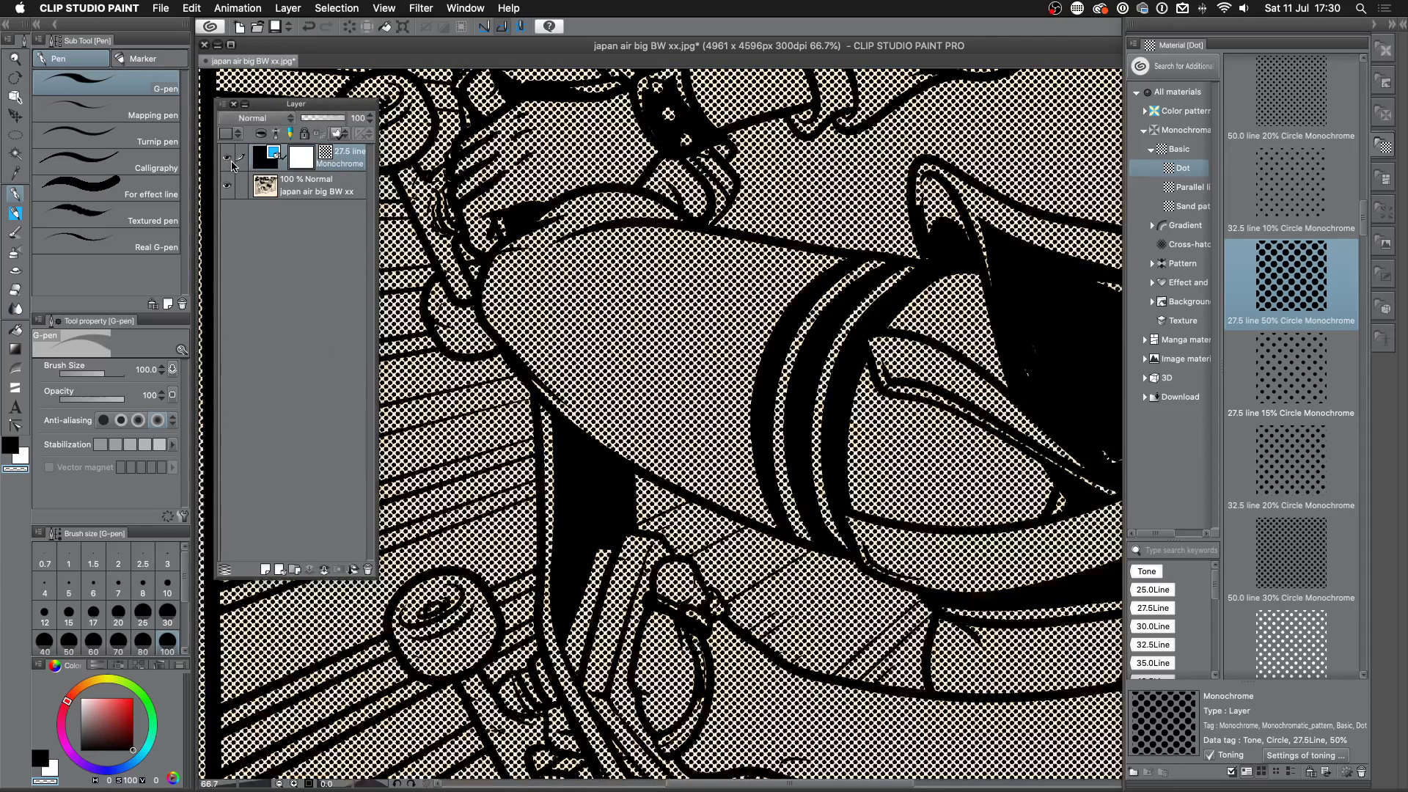
pyautogui.click(303, 158)
pyautogui.moveTo(490, 315)
pyautogui.mouseDown()
pyautogui.moveTo(655, 454)
pyautogui.moveTo(777, 522)
pyautogui.mouseUp()
pyautogui.moveTo(487, 317)
pyautogui.mouseDown()
pyautogui.moveTo(792, 506)
pyautogui.moveTo(865, 527)
pyautogui.mouseUp()
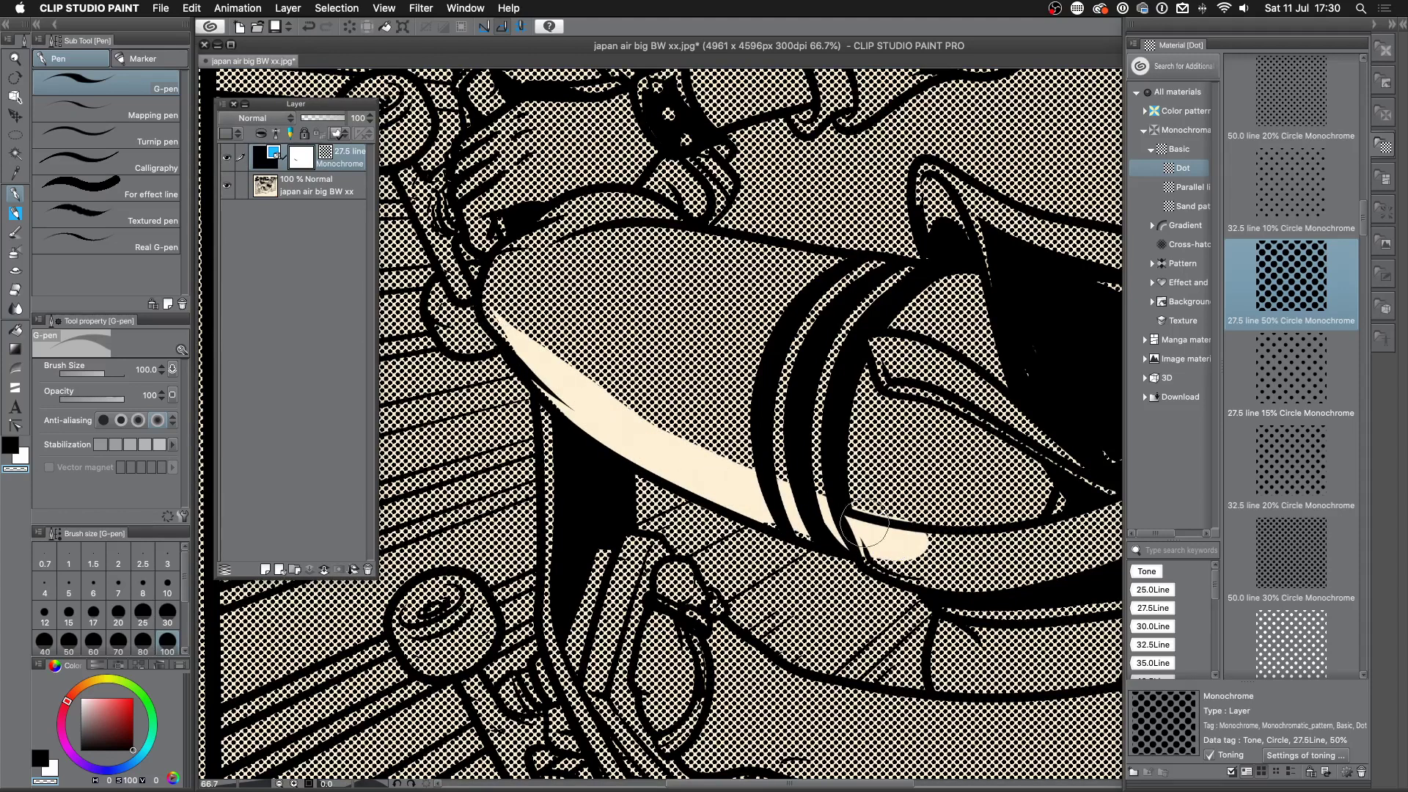
# - Mask out the tone dots along the skin and folds under the outstretched sleeve
pyautogui.scroll(-2, 884, 562)
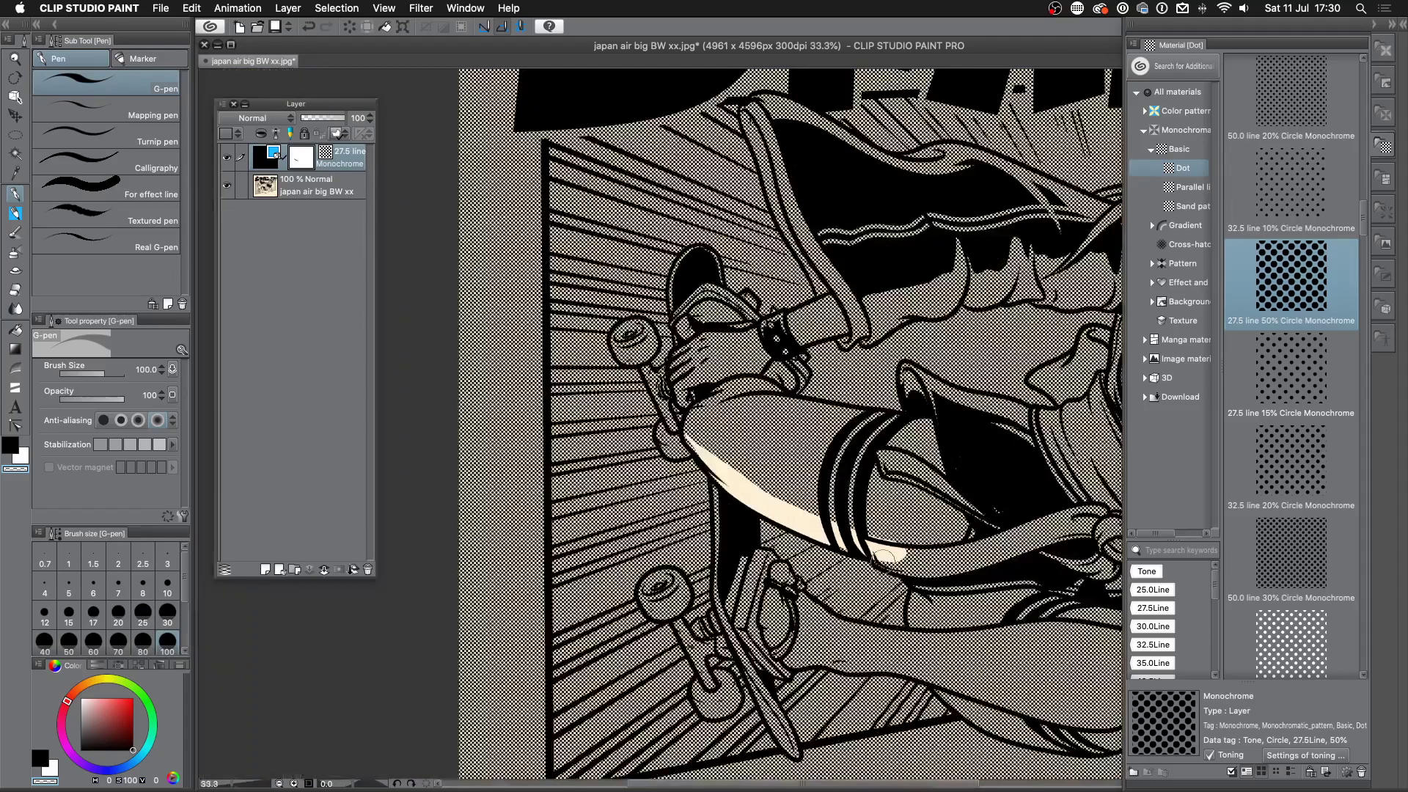
pyautogui.moveTo(883, 562)
pyautogui.mouseDown()
pyautogui.moveTo(635, 492)
pyautogui.moveTo(640, 535)
pyautogui.mouseUp()
pyautogui.moveTo(624, 308)
pyautogui.mouseDown()
pyautogui.moveTo(706, 273)
pyautogui.moveTo(735, 241)
pyautogui.moveTo(778, 236)
pyautogui.moveTo(867, 286)
pyautogui.moveTo(883, 277)
pyautogui.mouseUp()
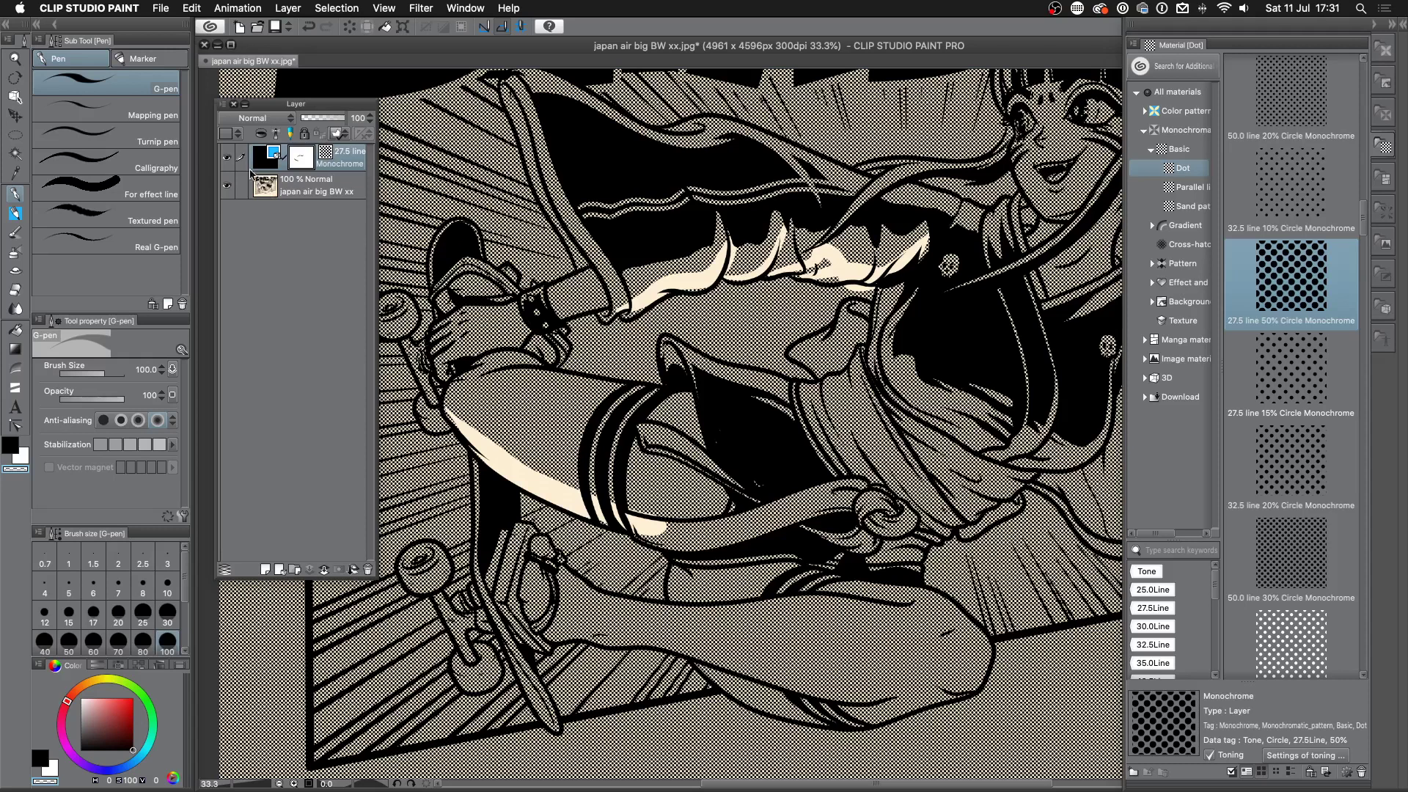
# - Hide the 27.5 line tone layer and apply the white 35.0 line 20% circle tone to the artwork
pyautogui.click(226, 157)
pyautogui.moveTo(1297, 640); pyautogui.dragTo(938, 344)
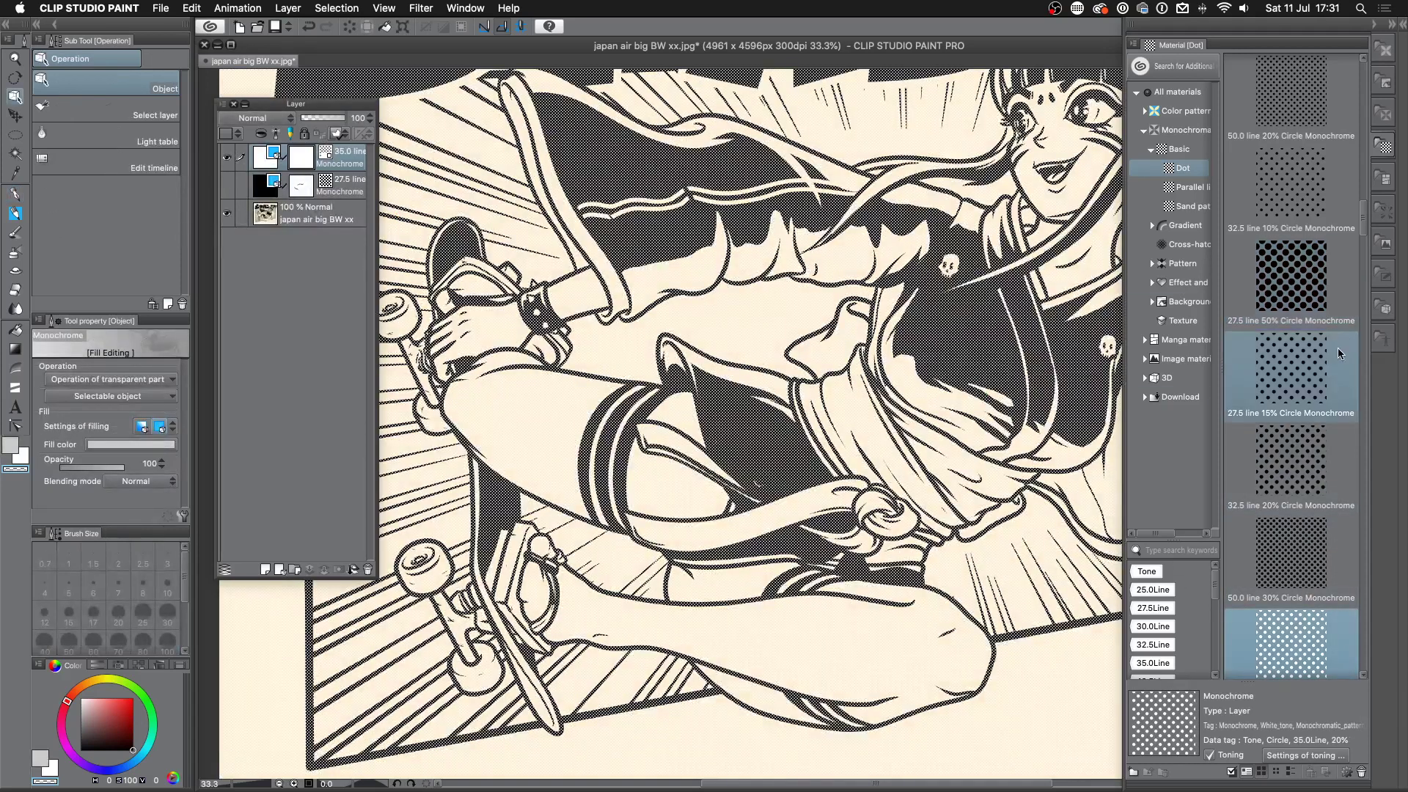
# - Apply the 55.0 line 50% Circle Monochrome tone, hide the 35.0 line layer and inspect the finer dots
pyautogui.moveTo(1288, 192); pyautogui.dragTo(890, 396)
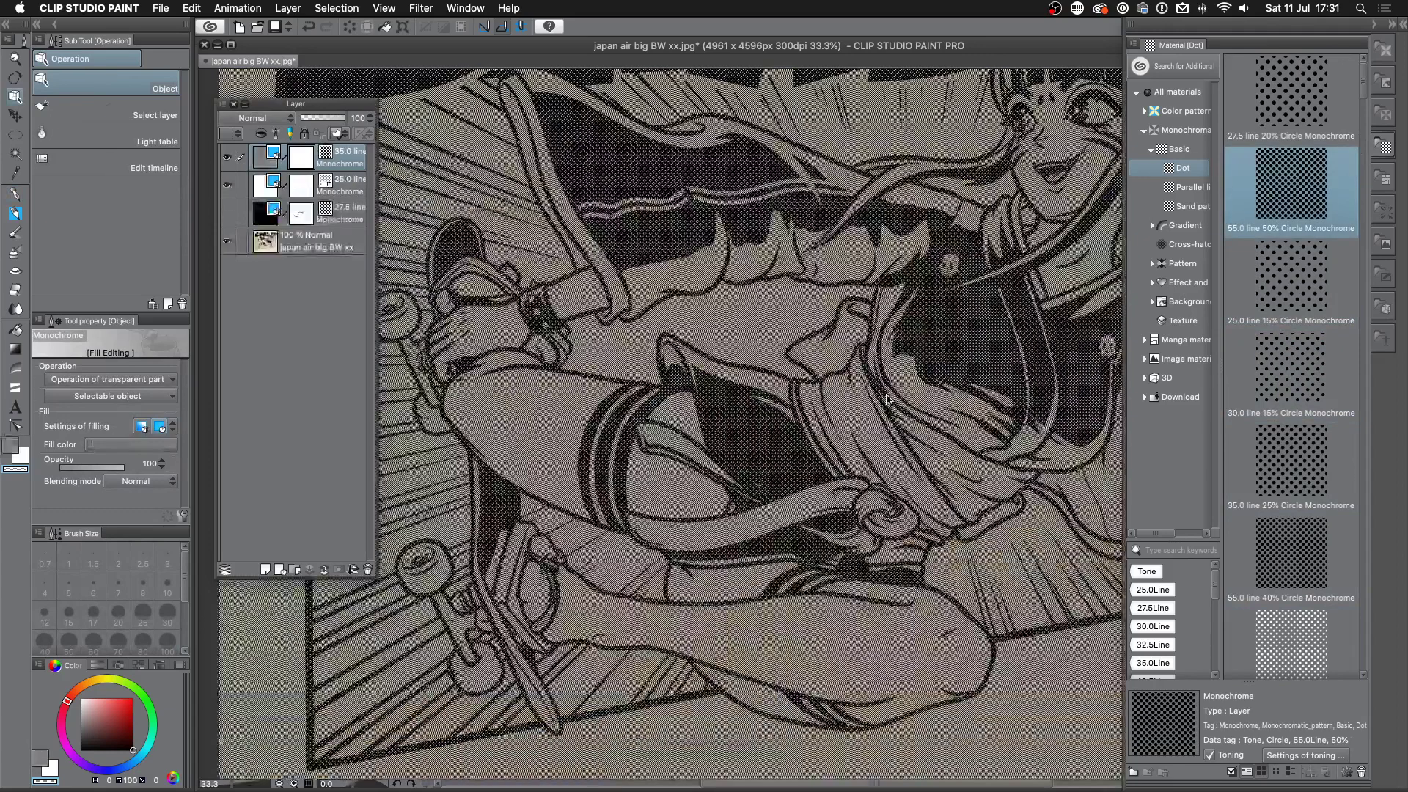
pyautogui.click(225, 187)
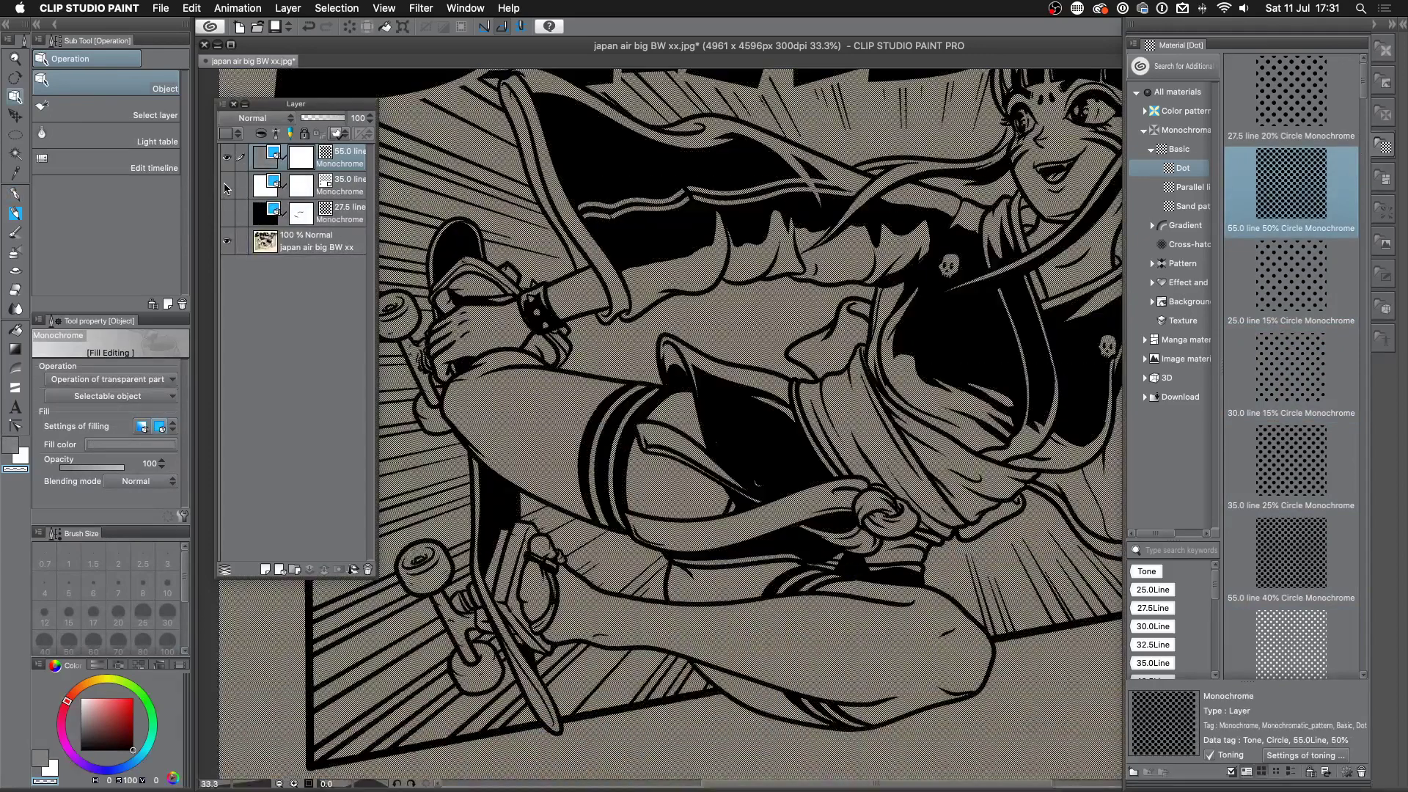
pyautogui.scroll(6, 788, 283)
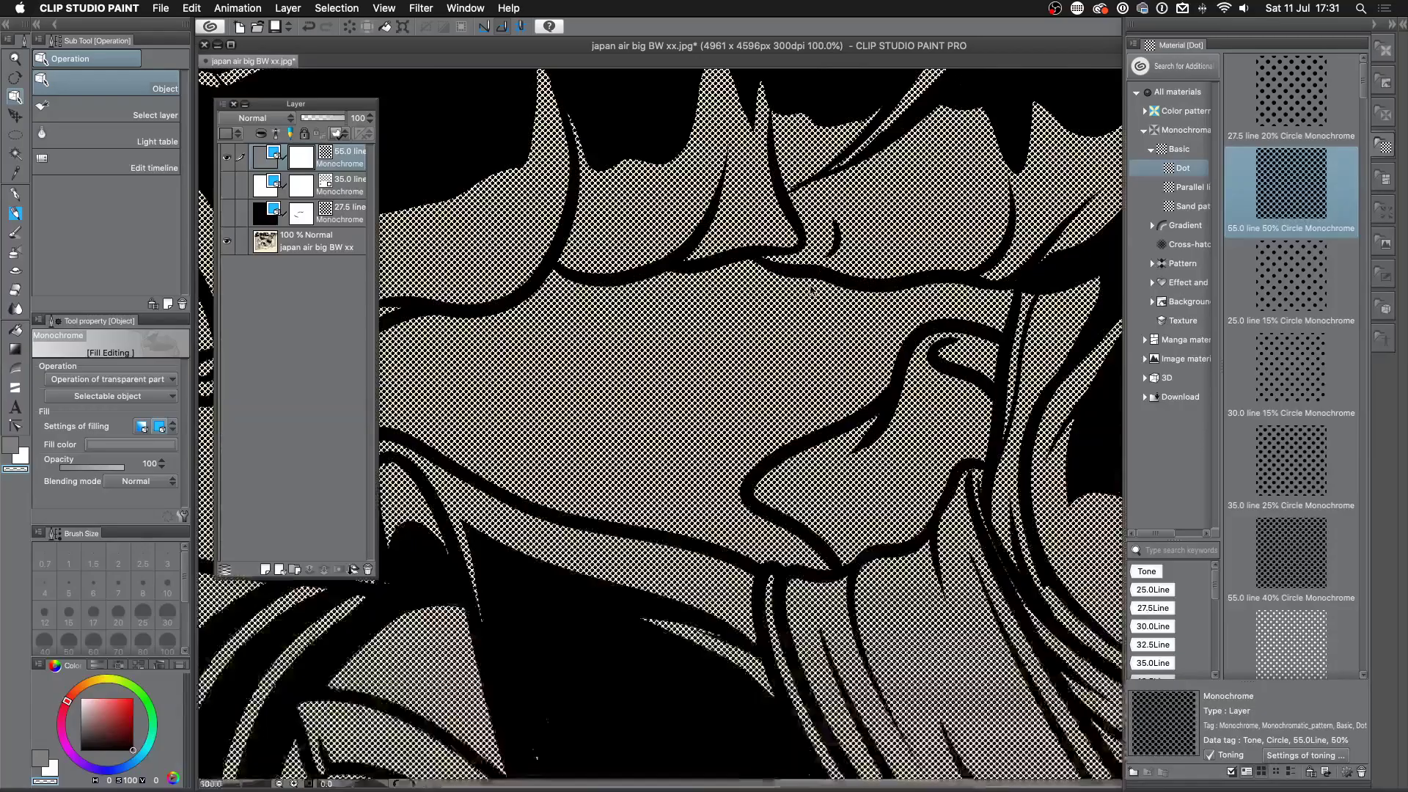
pyautogui.scroll(-6, 811, 290)
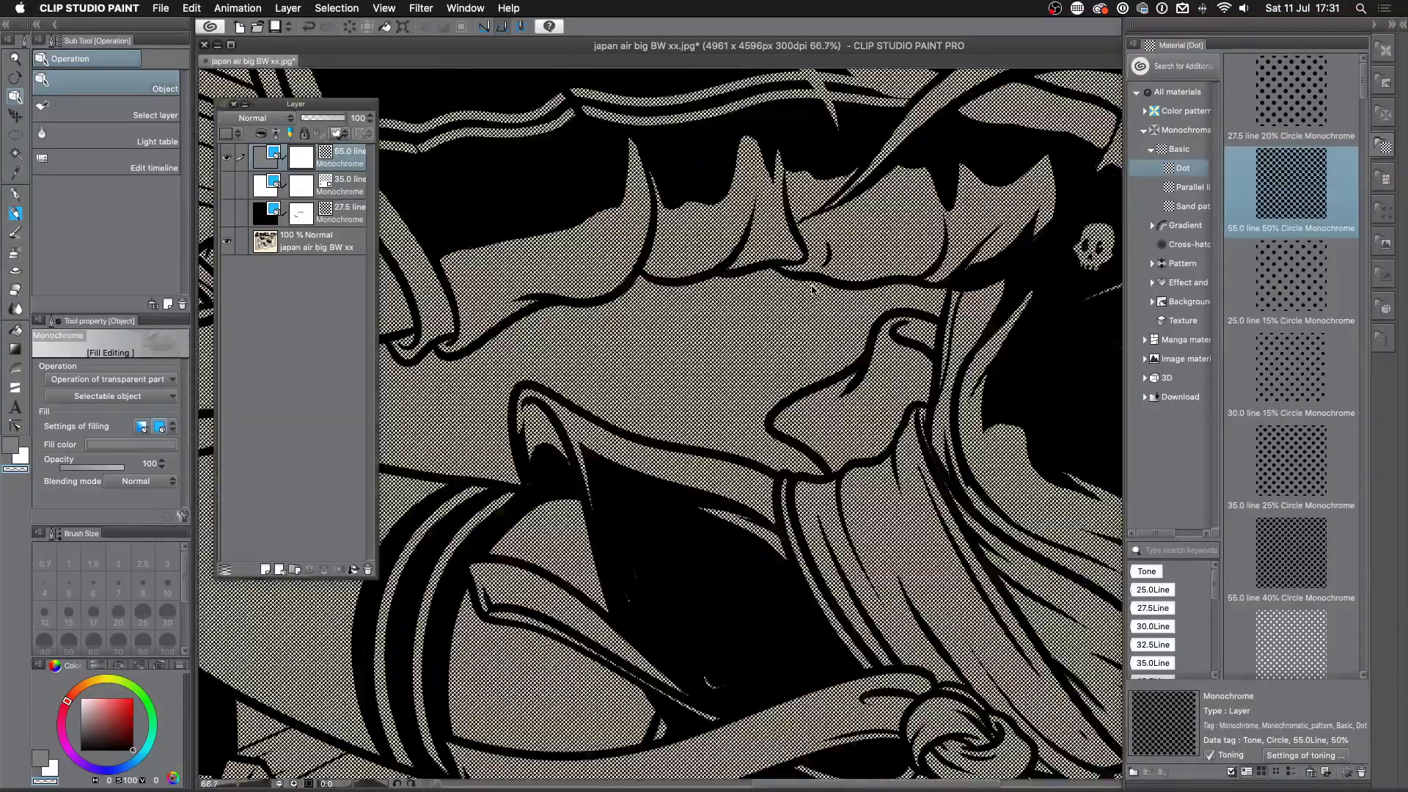
pyautogui.scroll(-1, 811, 291)
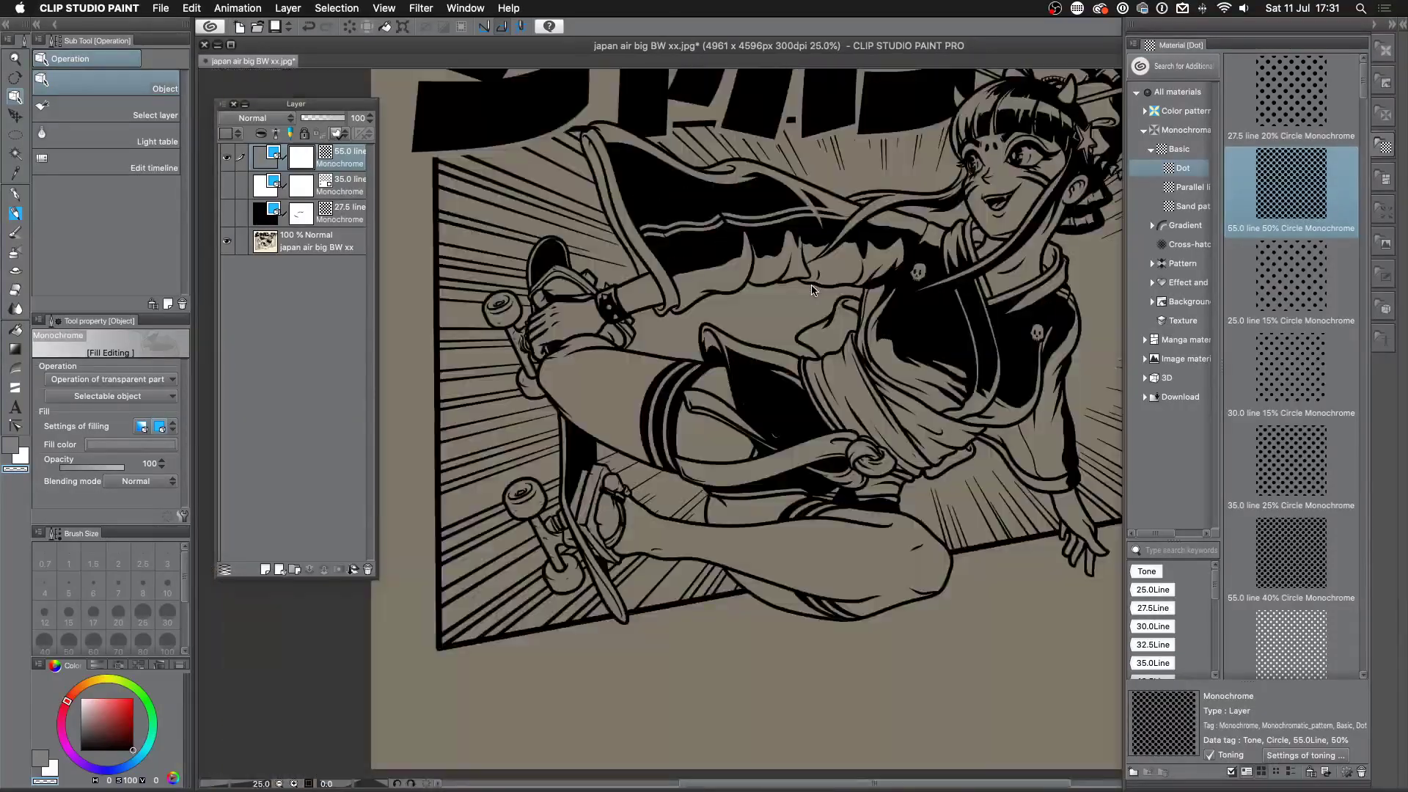